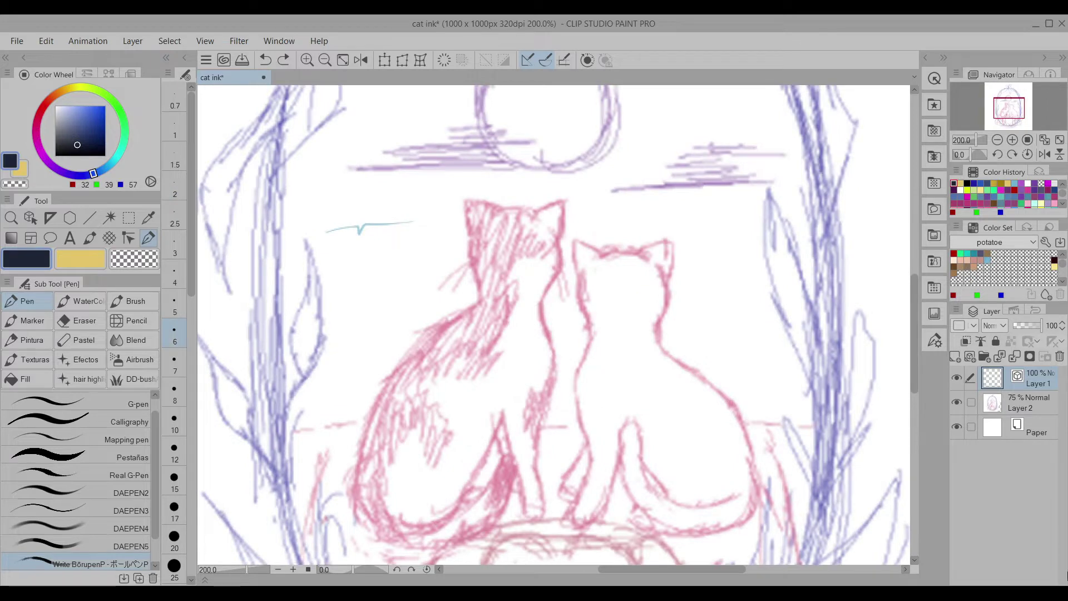
# Try test strokes beside the cats with the ballpoint pen and the SAI BRUSH, and undo them.
pyautogui.moveTo(687, 327); pyautogui.dragTo(739, 333)
pyautogui.hotkey('ctrl', 'z')
pyautogui.moveTo(692, 270)
pyautogui.mouseDown()
pyautogui.moveTo(703, 256)
pyautogui.moveTo(765, 390)
pyautogui.mouseUp()
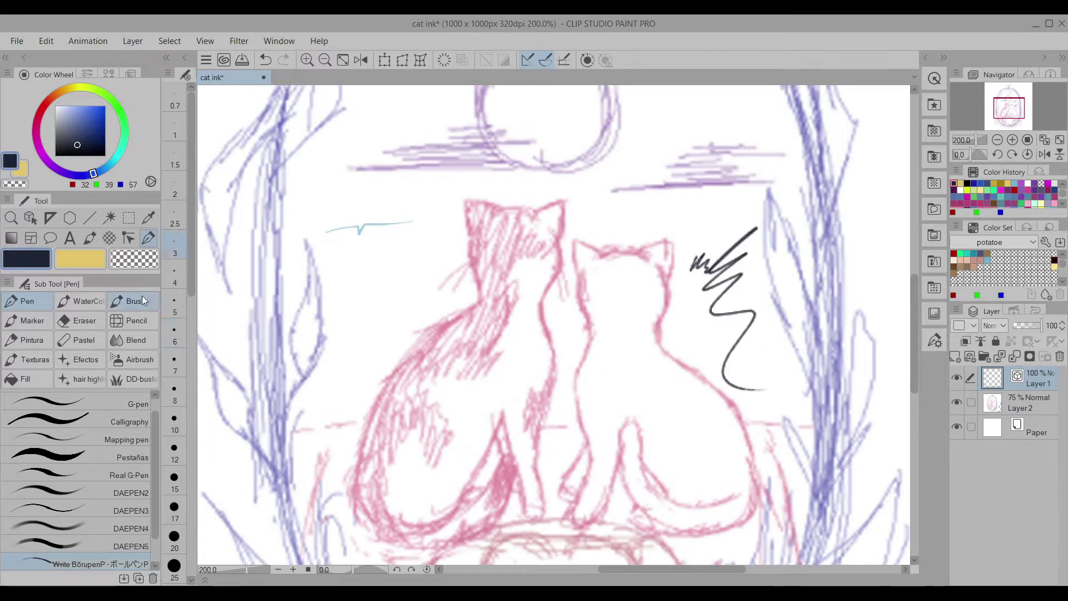
pyautogui.click(153, 300)
pyautogui.moveTo(353, 302)
pyautogui.mouseDown()
pyautogui.moveTo(432, 311)
pyautogui.moveTo(427, 344)
pyautogui.mouseUp()
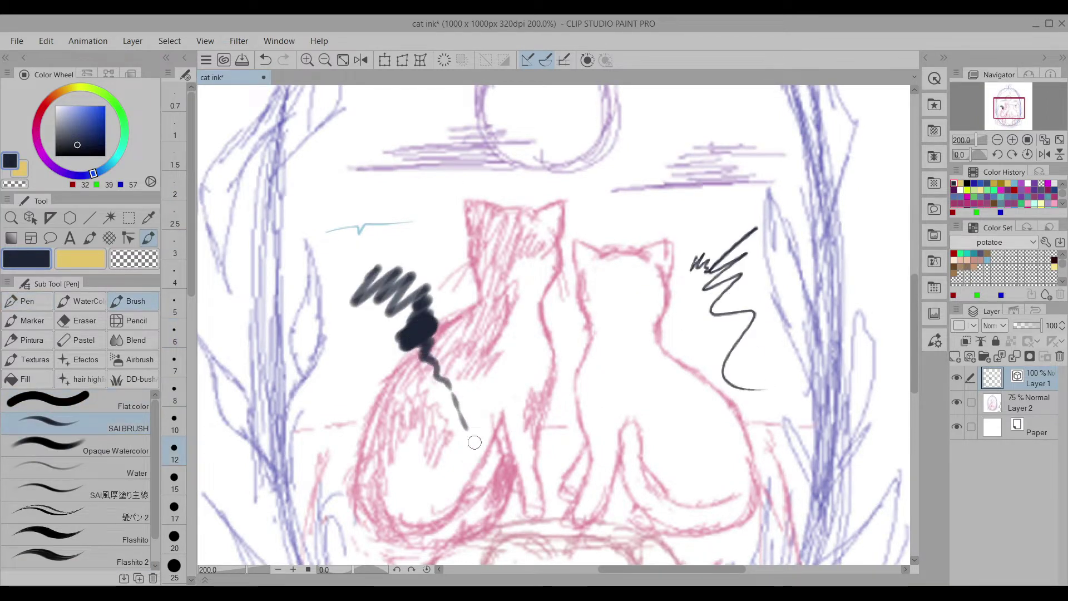
pyautogui.press('p')
pyautogui.moveTo(327, 377)
pyautogui.mouseDown()
pyautogui.moveTo(492, 367)
pyautogui.moveTo(752, 415)
pyautogui.mouseUp()
pyautogui.hotkey('ctrl', 'z')
pyautogui.hotkey('ctrl', 'z')
pyautogui.hotkey('ctrl', 'z')
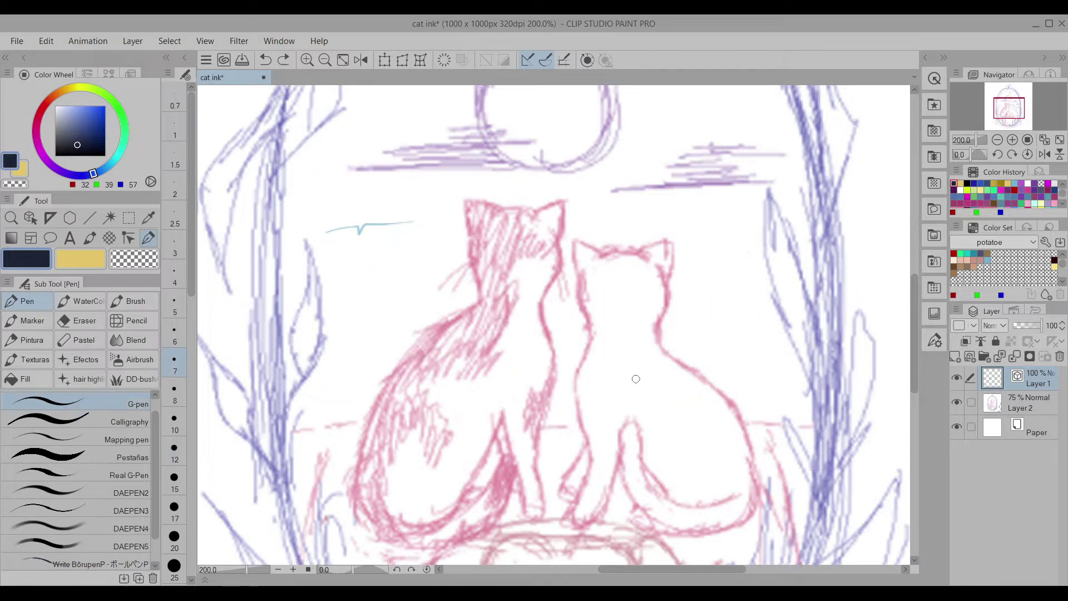
# Try the Calligraphy pen and other pen sub tools with test strokes over the taller cat, and undo them.
pyautogui.scroll(1, 139, 403)
pyautogui.click(139, 403)
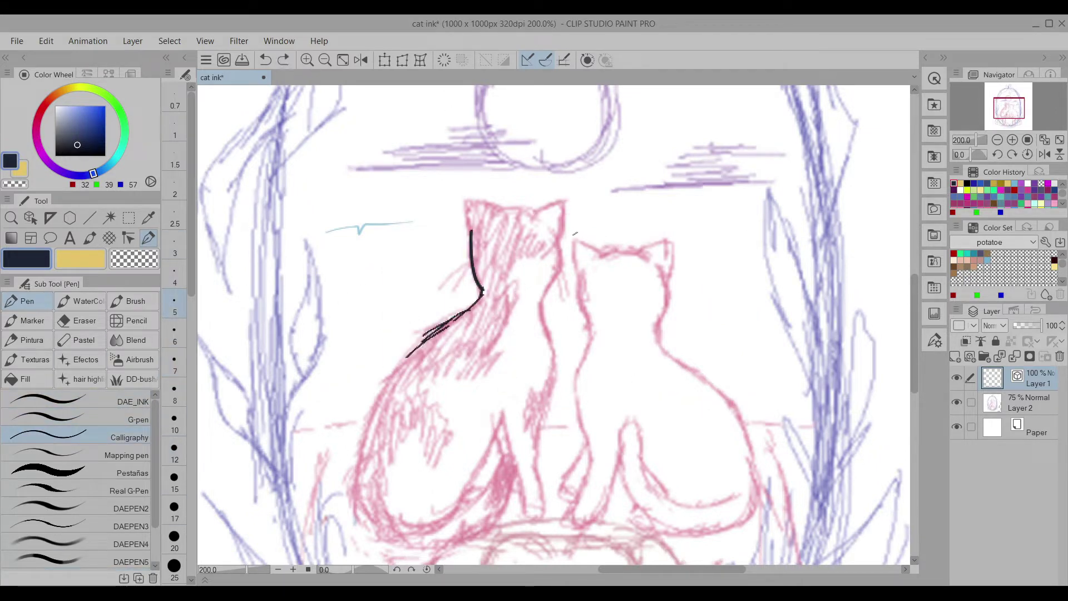
pyautogui.hotkey('ctrl', 'z')
pyautogui.press('.')
pyautogui.press('.')
pyautogui.press('.')
pyautogui.moveTo(322, 309); pyautogui.dragTo(466, 323)
pyautogui.hotkey('ctrl', 'z')
pyautogui.scroll(-1, 155, 510)
pyautogui.press('.')
pyautogui.press('.')
pyautogui.press('.')
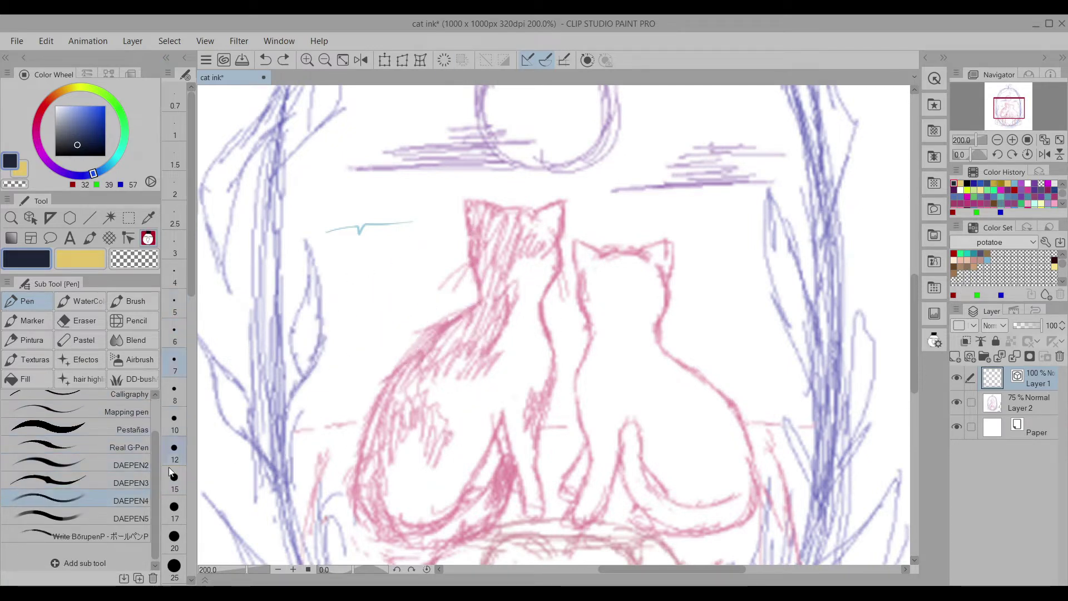
# Ink the taller cat's outer ear, side of the head and upper back with the Write BōrupenP pen at size 4.
pyautogui.click(139, 522)
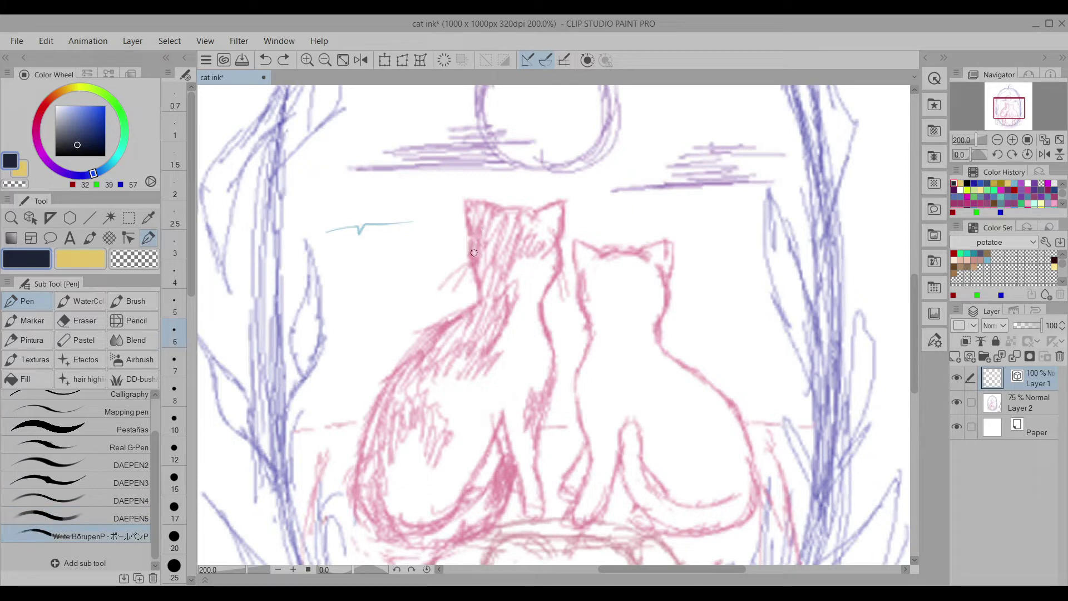
pyautogui.hotkey('ctrl', 'z')
pyautogui.press('[')
pyautogui.press('[')
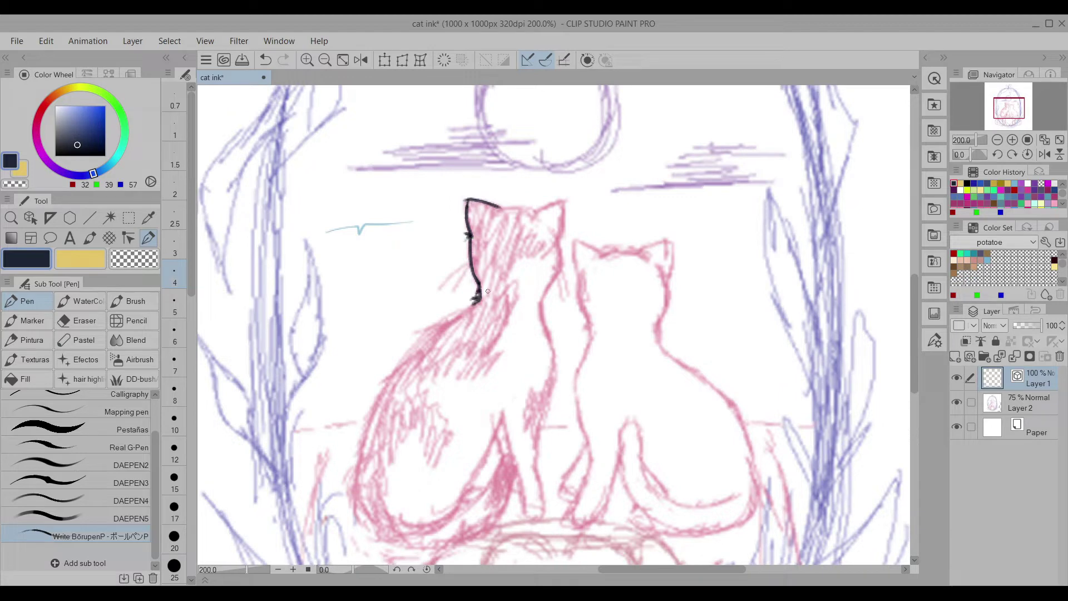
pyautogui.scroll(3, 488, 291)
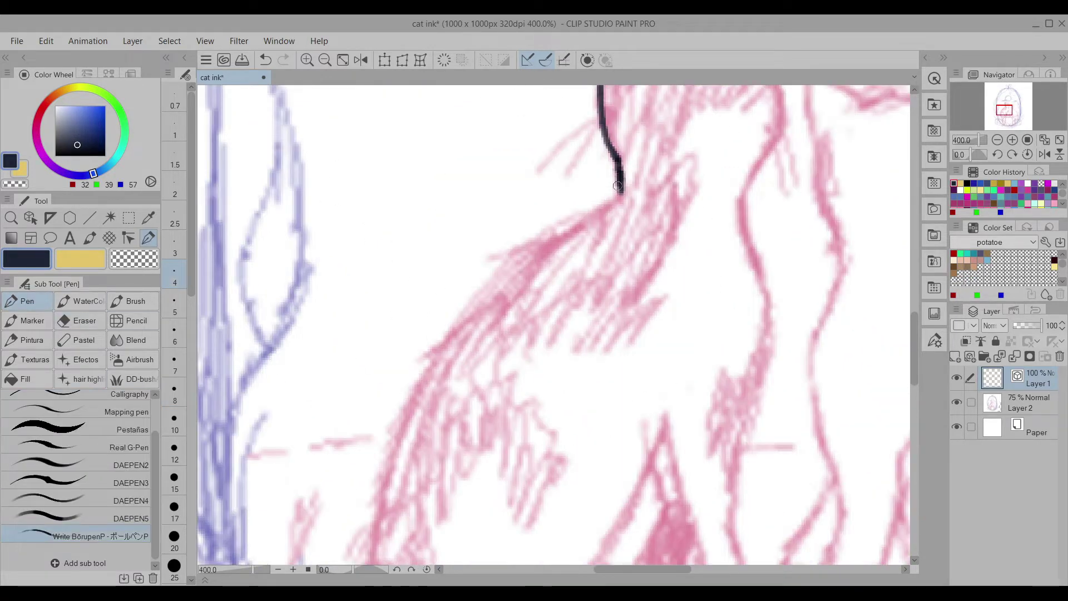
pyautogui.moveTo(604, 204)
pyautogui.mouseDown()
pyautogui.moveTo(501, 275)
pyautogui.moveTo(470, 315)
pyautogui.mouseUp()
# Ink and thicken the long curve of the taller cat's back, checking the line with the sketch layer briefly hidden.
pyautogui.scroll(-5, 470, 315)
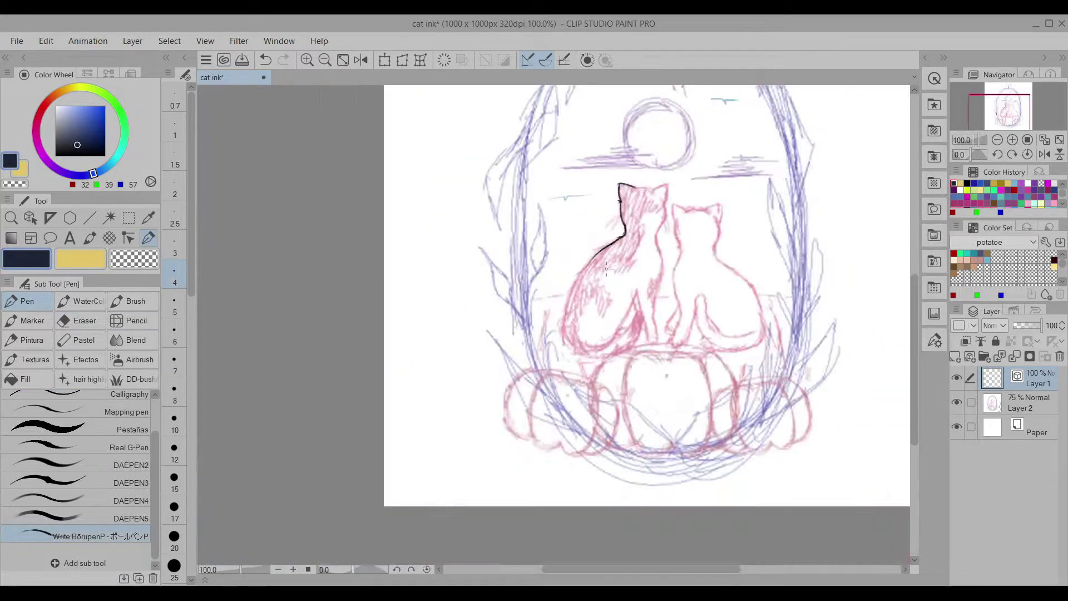
pyautogui.scroll(3, 666, 245)
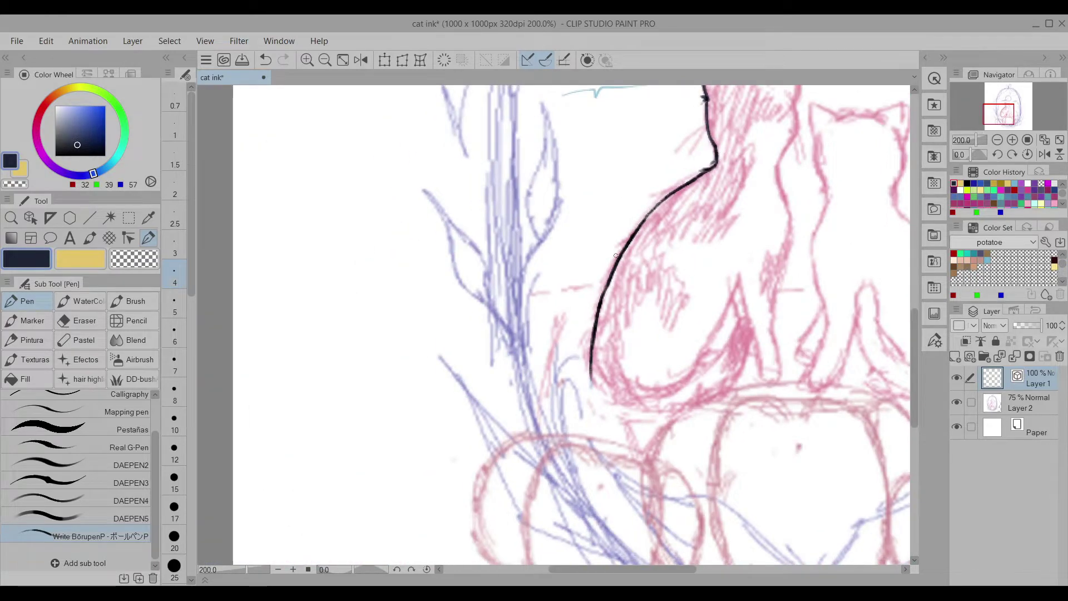
pyautogui.scroll(2, 659, 214)
pyautogui.moveTo(652, 199); pyautogui.dragTo(605, 228)
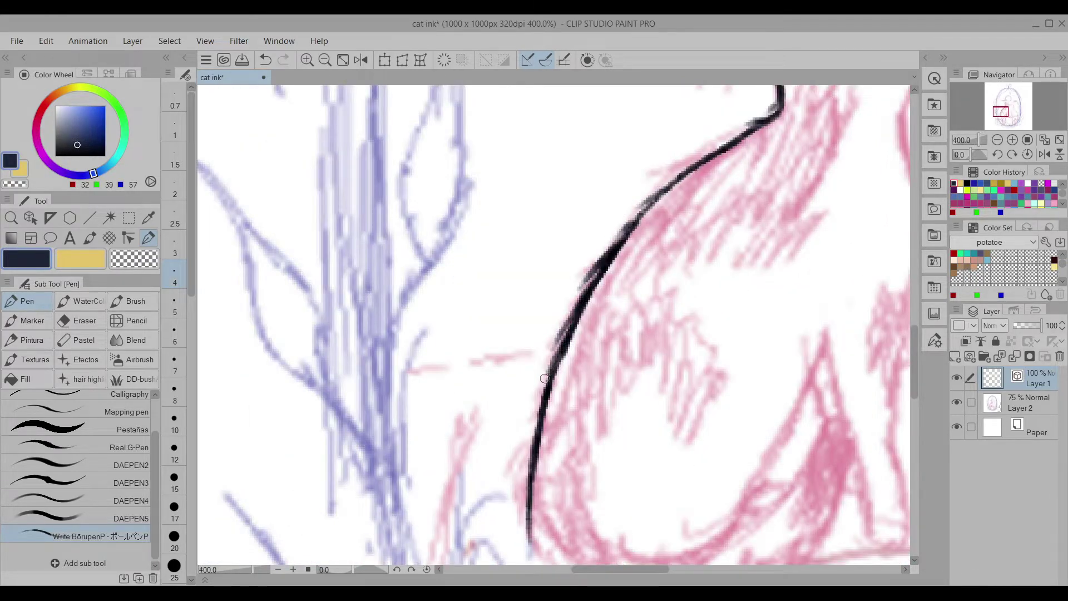
pyautogui.scroll(-5, 644, 210)
pyautogui.scroll(3, 618, 339)
pyautogui.click(957, 402)
pyautogui.click(958, 402)
pyautogui.scroll(4, 557, 222)
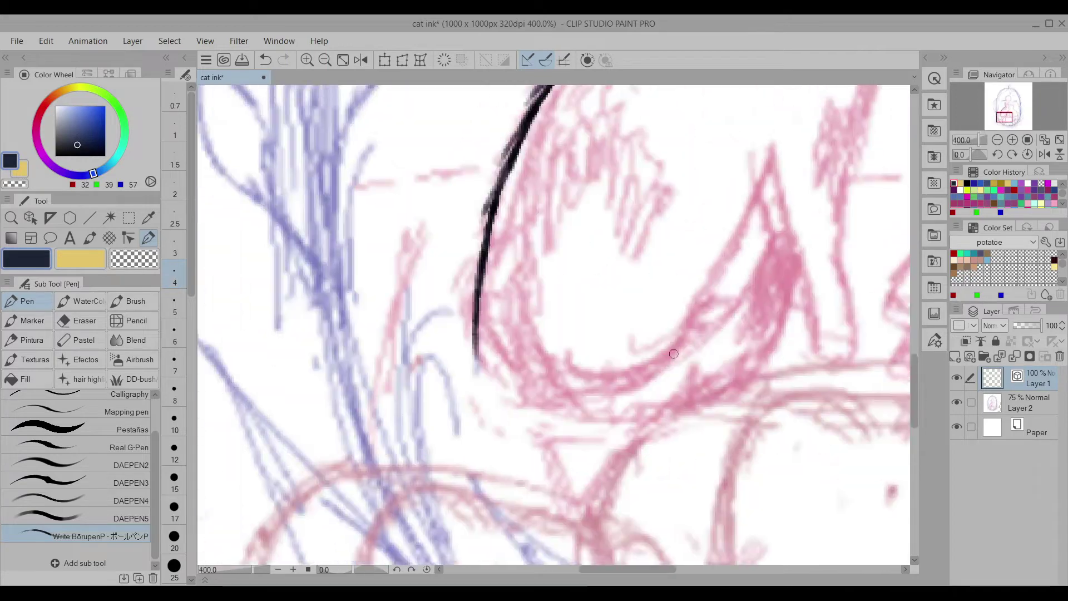
# Ink the taller cat's crown, second ear and cheek over the sketch, working partly in a horizontally mirrored view.
pyautogui.scroll(-3, 557, 278)
pyautogui.scroll(3, 729, 275)
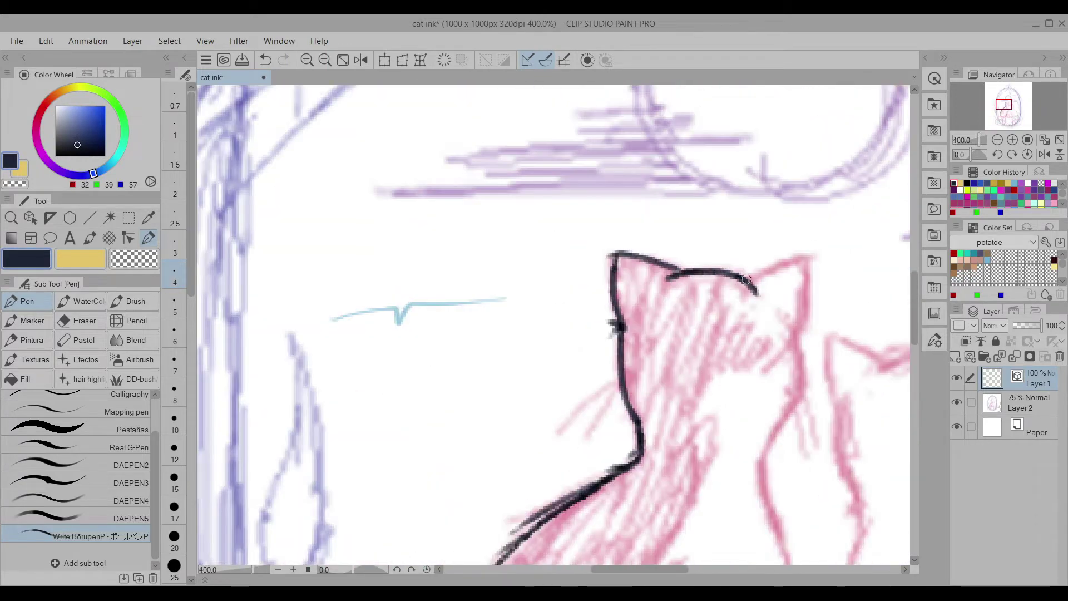
pyautogui.scroll(-3, 804, 316)
pyautogui.press('h')
pyautogui.scroll(3, 556, 250)
pyautogui.moveTo(330, 215); pyautogui.dragTo(556, 150)
pyautogui.moveTo(556, 148)
pyautogui.mouseDown()
pyautogui.moveTo(558, 213)
pyautogui.moveTo(598, 275)
pyautogui.moveTo(726, 204)
pyautogui.mouseUp()
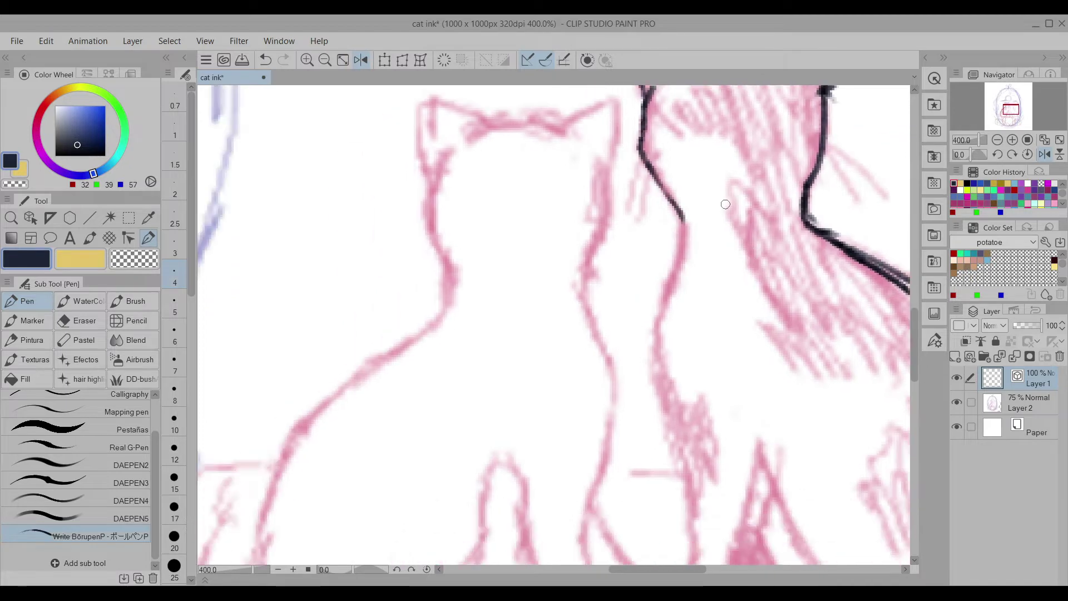
# Ink the taller cat's chest and front leg, checking the line art with sketch Layer 2 temporarily hidden.
pyautogui.moveTo(682, 238)
pyautogui.mouseDown()
pyautogui.moveTo(662, 467)
pyautogui.moveTo(604, 217)
pyautogui.mouseUp()
pyautogui.moveTo(601, 214)
pyautogui.mouseDown()
pyautogui.moveTo(611, 269)
pyautogui.moveTo(597, 426)
pyautogui.moveTo(638, 401)
pyautogui.moveTo(654, 334)
pyautogui.mouseUp()
pyautogui.scroll(-2, 706, 250)
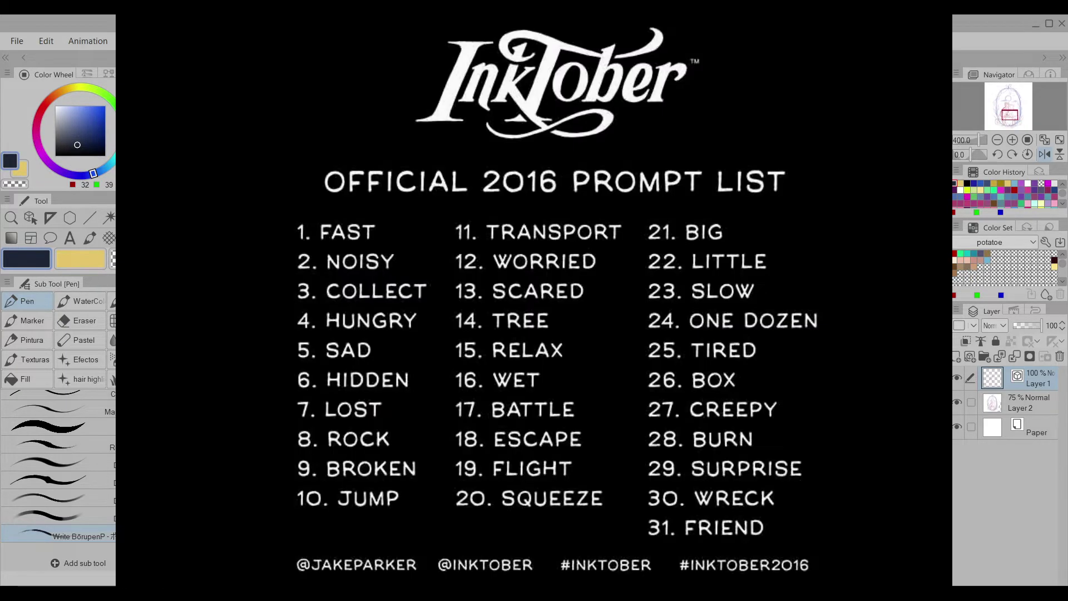
pyautogui.moveTo(678, 230)
pyautogui.mouseDown()
pyautogui.moveTo(687, 205)
pyautogui.moveTo(713, 287)
pyautogui.mouseUp()
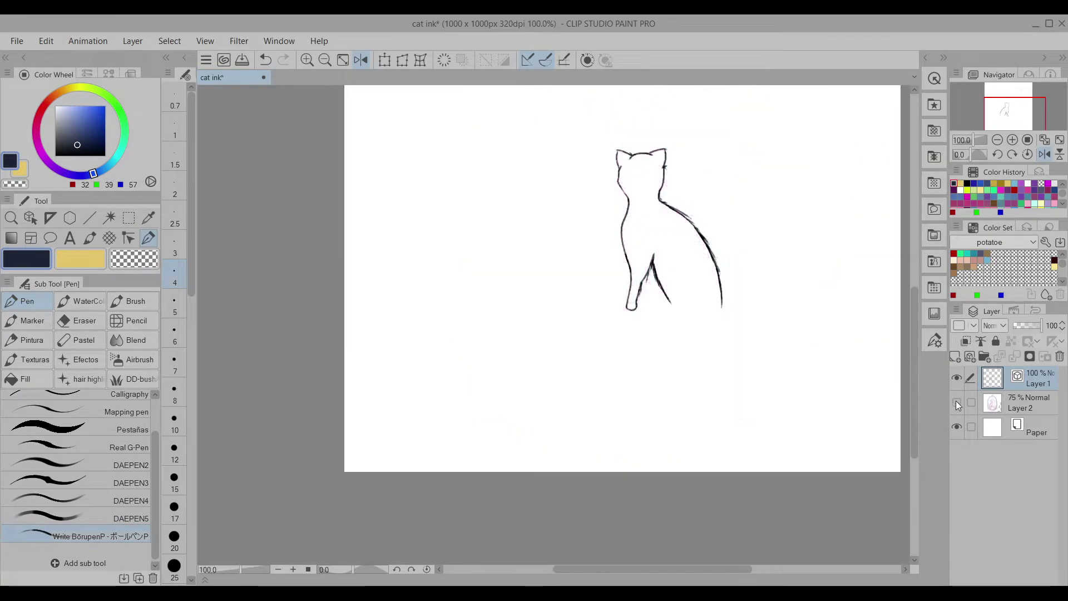
pyautogui.scroll(2, 577, 345)
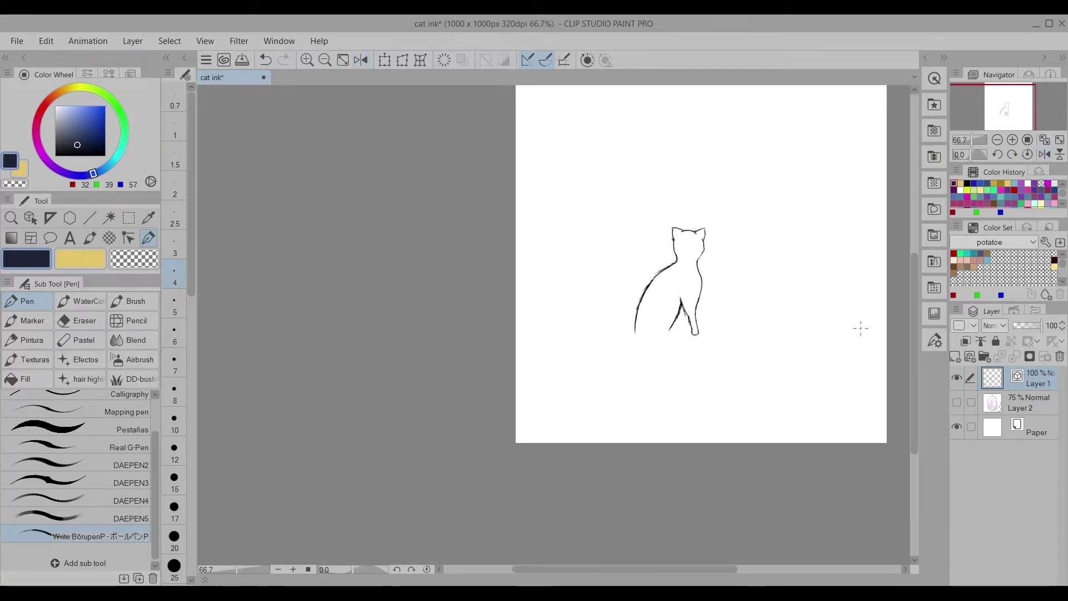
pyautogui.click(957, 402)
pyautogui.scroll(3, 689, 322)
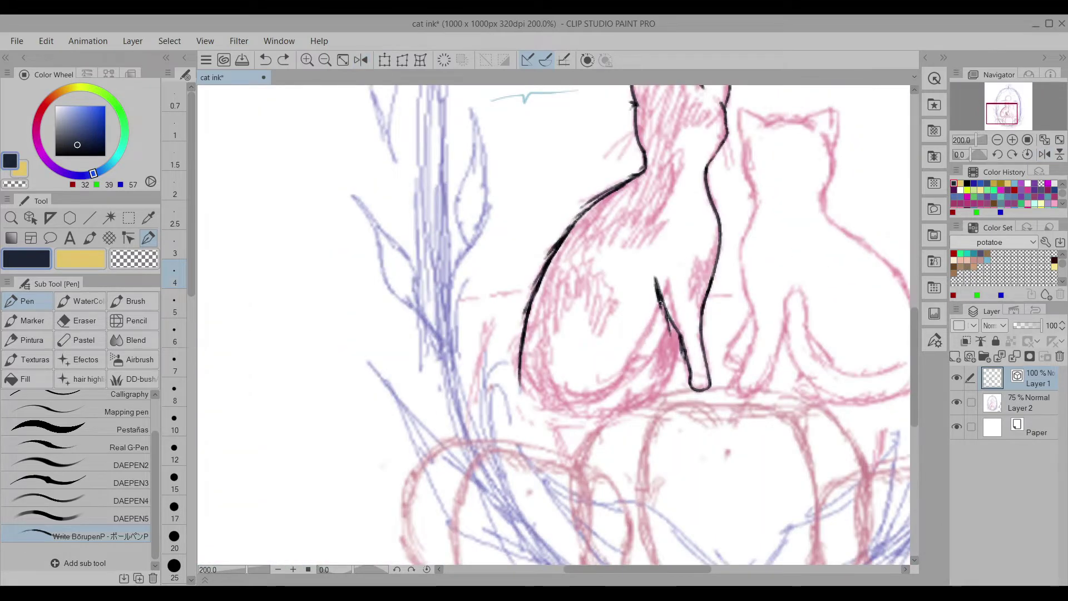
# Ink the taller cat's inner leg line and add short whisker tufts on both cheeks.
pyautogui.moveTo(659, 308); pyautogui.dragTo(605, 393)
pyautogui.moveTo(605, 393); pyautogui.dragTo(630, 453)
pyautogui.moveTo(646, 200); pyautogui.dragTo(659, 193)
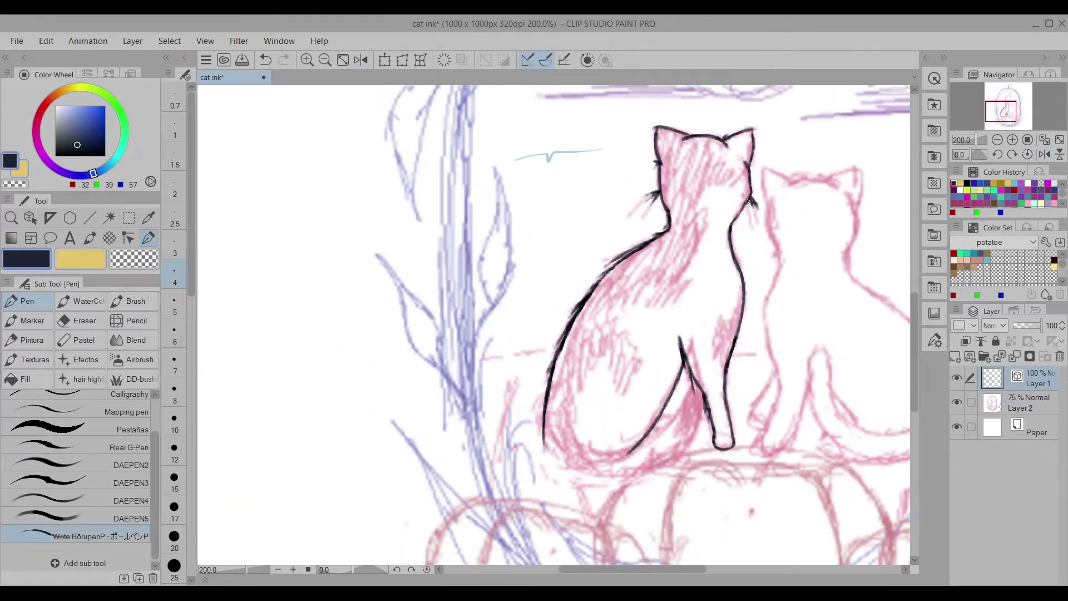
pyautogui.scroll(2, 765, 186)
pyautogui.scroll(-5, 734, 234)
pyautogui.scroll(4, 791, 317)
# Ink the taller cat's tail curling around the rounded base of its body, redoing strokes that miss the sketch.
pyautogui.moveTo(482, 221); pyautogui.dragTo(601, 286)
pyautogui.hotkey('ctrl', 'z')
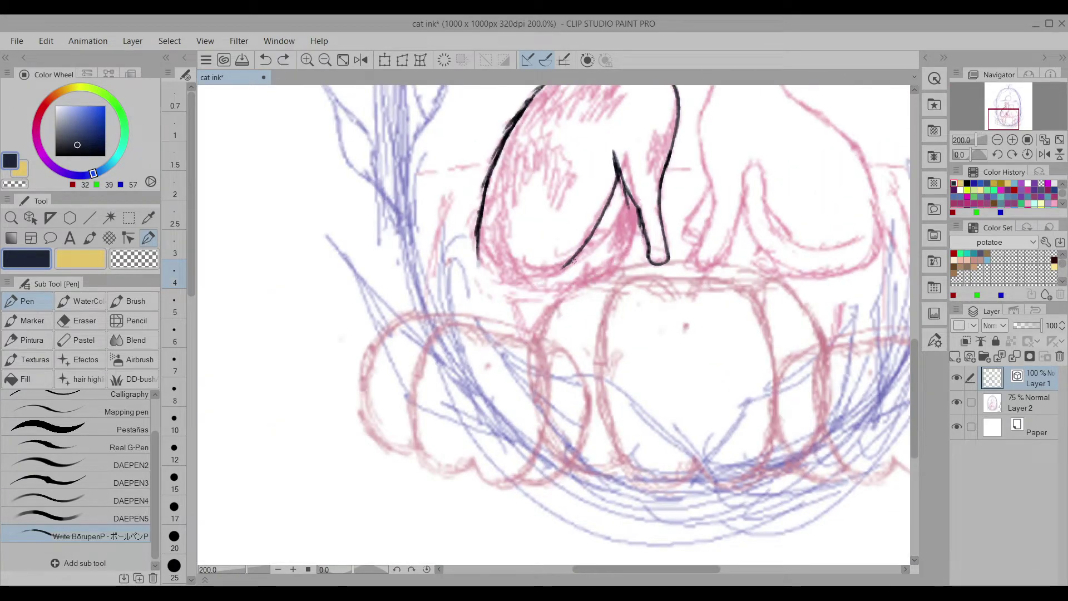
pyautogui.moveTo(635, 197); pyautogui.dragTo(480, 257)
pyautogui.hotkey('ctrl', 'z')
pyautogui.moveTo(639, 233); pyautogui.dragTo(611, 270)
pyautogui.scroll(2, 540, 351)
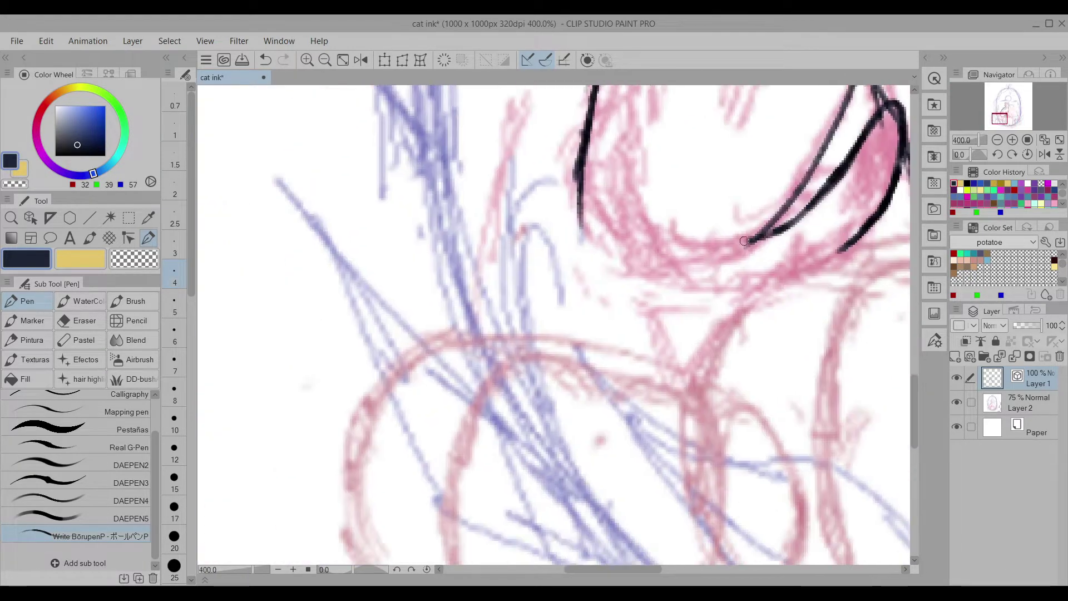
pyautogui.moveTo(425, 133)
pyautogui.mouseDown()
pyautogui.moveTo(467, 216)
pyautogui.moveTo(548, 229)
pyautogui.moveTo(676, 210)
pyautogui.mouseUp()
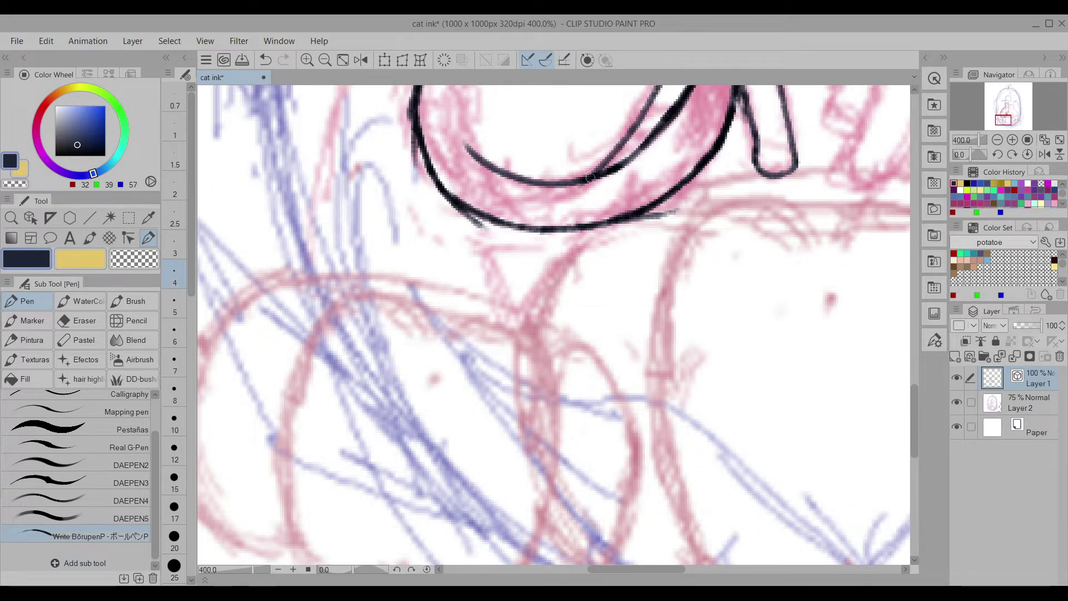
# Erase the overlapping lines where the taller cat's tail meets its legs with the Vector eraser.
pyautogui.moveTo(734, 217); pyautogui.dragTo(734, 292)
pyautogui.press('e')
pyautogui.moveTo(721, 134); pyautogui.dragTo(654, 217)
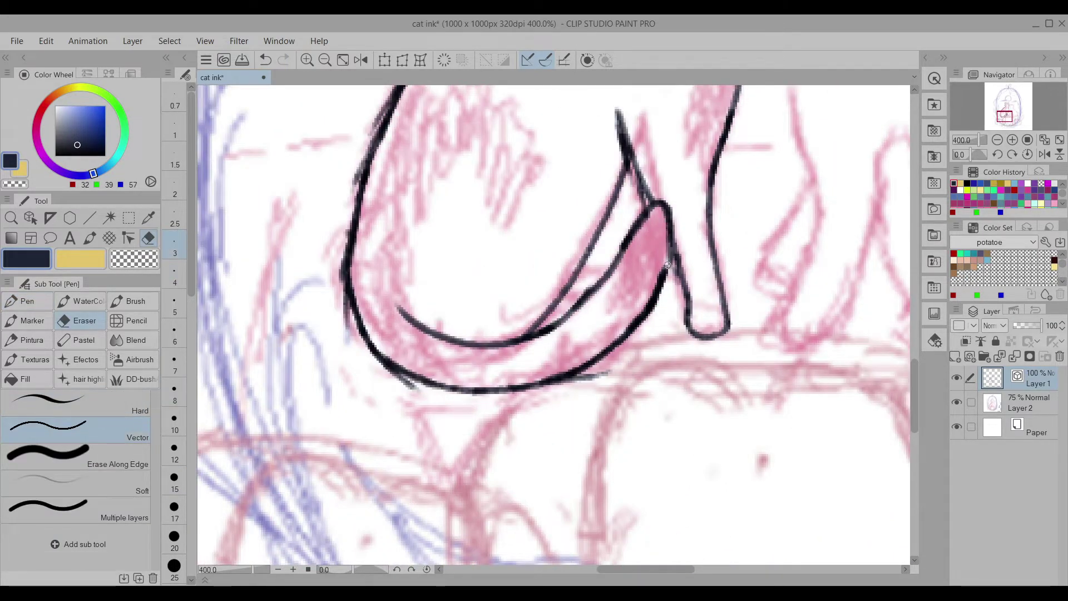
pyautogui.scroll(-2, 656, 266)
pyautogui.press('p')
pyautogui.scroll(1, 668, 256)
pyautogui.scroll(-1, 684, 245)
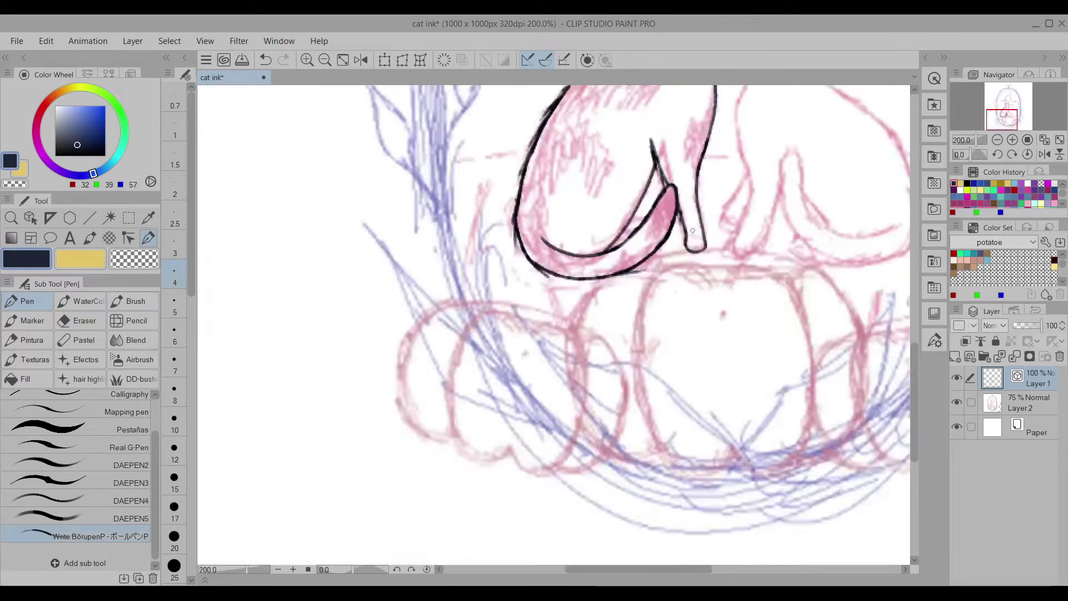
pyautogui.scroll(1, 612, 211)
pyautogui.press('e')
pyautogui.press('p')
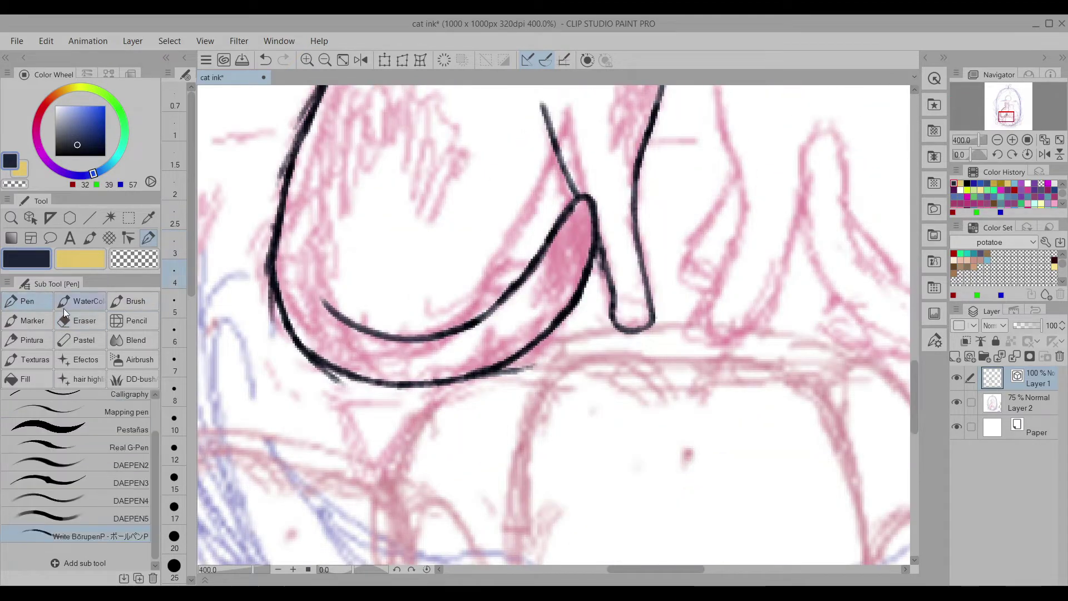
pyautogui.scroll(-6, 606, 270)
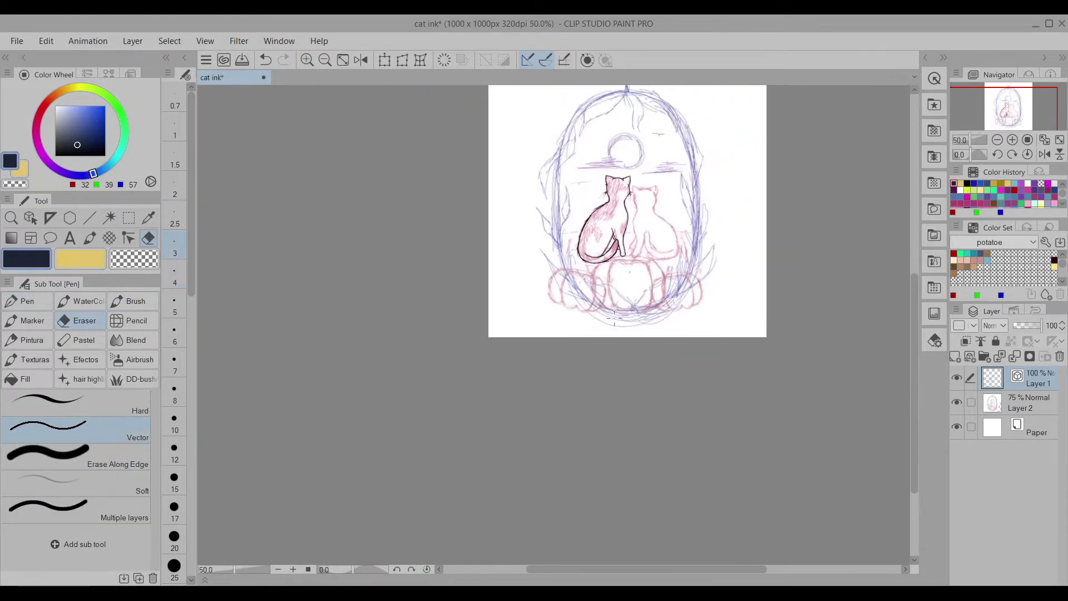
# Ink the shorter cat's crown, both ears and the sides of its head in a mirrored view.
pyautogui.scroll(3, 707, 233)
pyautogui.scroll(3, 606, 234)
pyautogui.moveTo(580, 196); pyautogui.dragTo(673, 190)
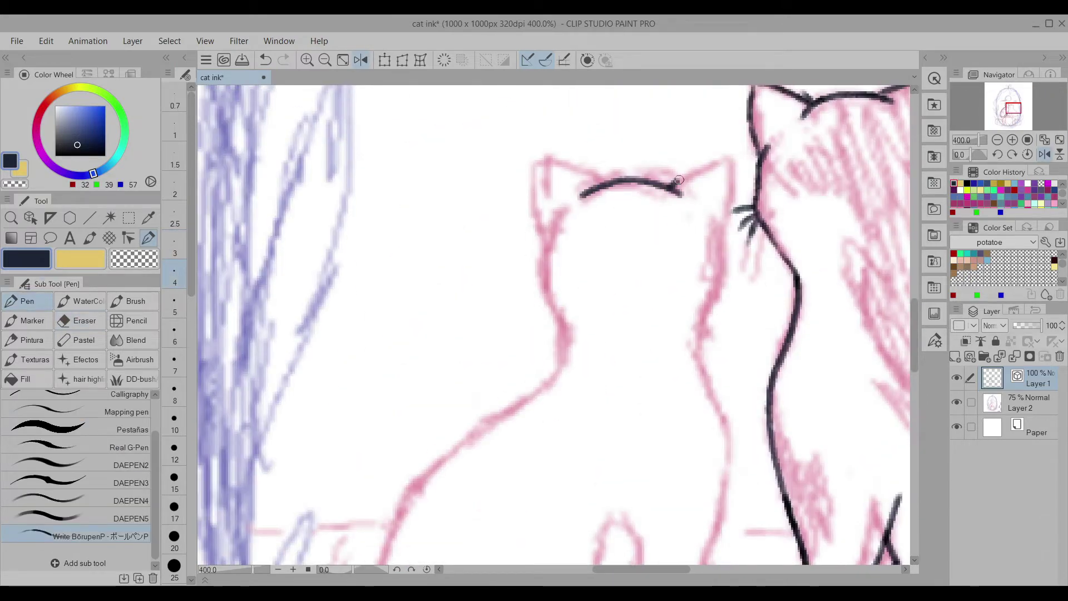
pyautogui.moveTo(602, 180)
pyautogui.mouseDown()
pyautogui.moveTo(545, 245)
pyautogui.moveTo(554, 252)
pyautogui.mouseUp()
pyautogui.scroll(-3, 554, 251)
pyautogui.moveTo(540, 162); pyautogui.dragTo(553, 301)
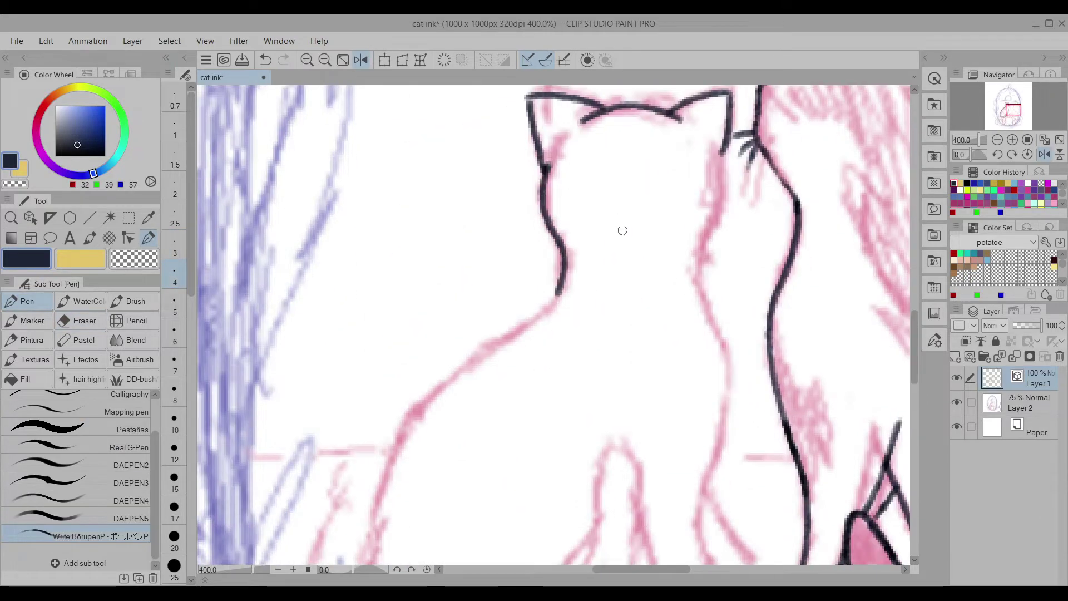
pyautogui.moveTo(718, 153)
pyautogui.mouseDown()
pyautogui.moveTo(696, 279)
pyautogui.moveTo(715, 237)
pyautogui.mouseUp()
# Ink the shorter cat's back, chest and front legs along the sketch, redoing the chest stroke once.
pyautogui.scroll(-3, 715, 237)
pyautogui.scroll(3, 640, 278)
pyautogui.moveTo(639, 191); pyautogui.dragTo(434, 495)
pyautogui.scroll(-3, 557, 418)
pyautogui.moveTo(660, 140); pyautogui.dragTo(620, 232)
pyautogui.hotkey('ctrl', 'z')
pyautogui.scroll(-1, 640, 278)
pyautogui.moveTo(611, 124)
pyautogui.mouseDown()
pyautogui.moveTo(627, 172)
pyautogui.moveTo(634, 312)
pyautogui.mouseUp()
pyautogui.scroll(2, 634, 311)
pyautogui.moveTo(567, 227)
pyautogui.mouseDown()
pyautogui.moveTo(604, 348)
pyautogui.moveTo(668, 350)
pyautogui.mouseUp()
# Refine the shorter cat's rounded haunch and the curve of its tail with additional ink strokes.
pyautogui.scroll(-5, 636, 204)
pyautogui.scroll(5, 636, 205)
pyautogui.scroll(-5, 635, 205)
pyautogui.scroll(5, 557, 312)
pyautogui.moveTo(490, 334)
pyautogui.mouseDown()
pyautogui.moveTo(662, 309)
pyautogui.moveTo(706, 179)
pyautogui.moveTo(445, 321)
pyautogui.mouseUp()
pyautogui.hotkey('ctrl', 'z')
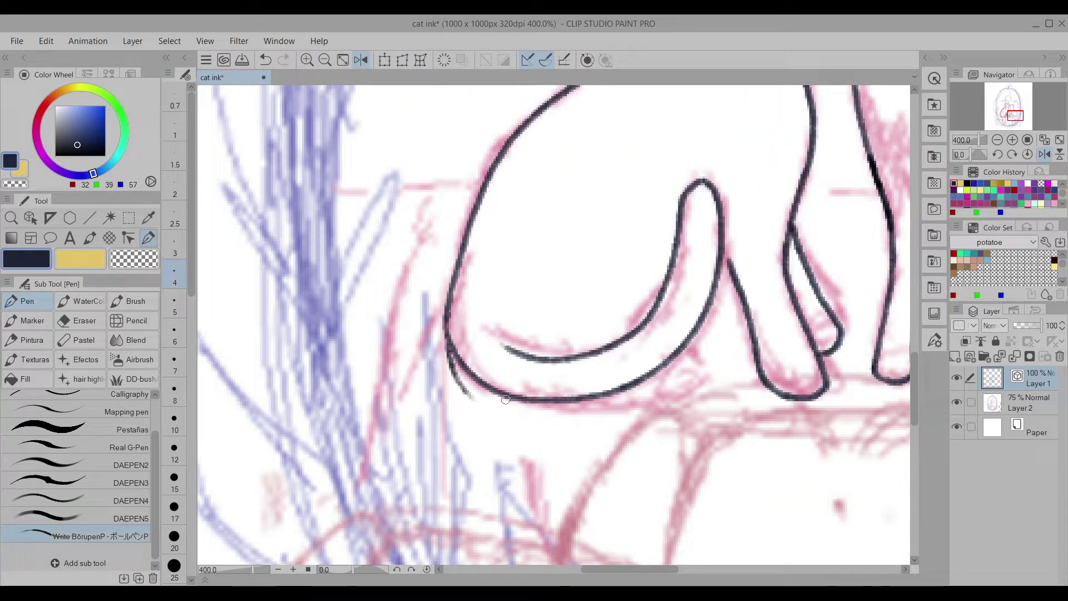
pyautogui.moveTo(590, 397); pyautogui.dragTo(714, 321)
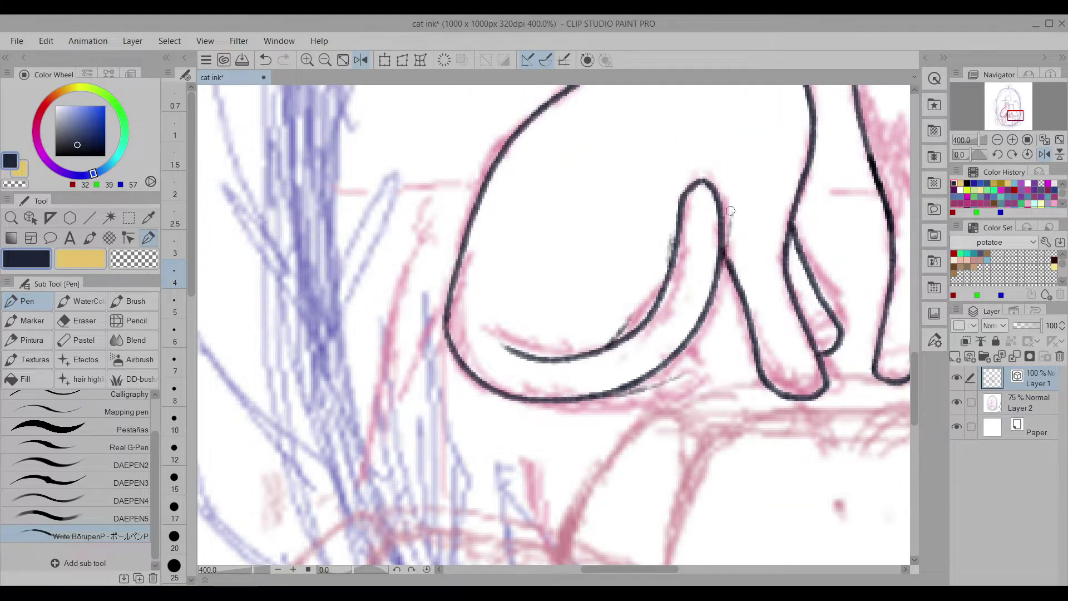
# Hide sketch Layer 2 to examine the inked outlines of both cats, and undo the last stroke.
pyautogui.scroll(-2, 730, 211)
pyautogui.scroll(-2, 644, 244)
pyautogui.scroll(4, 624, 226)
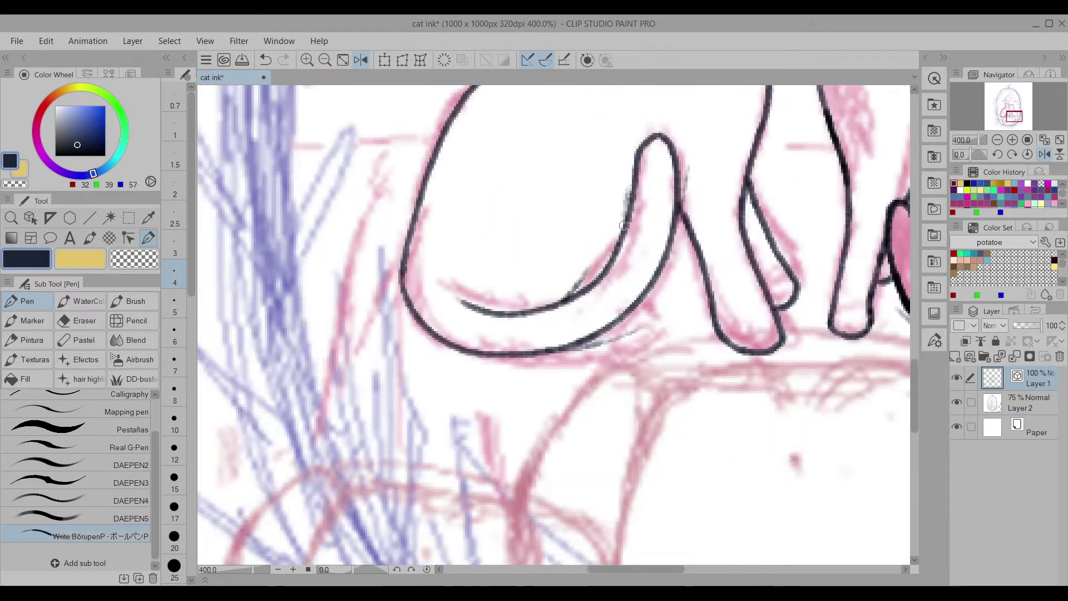
pyautogui.scroll(-4, 617, 230)
pyautogui.scroll(1, 724, 306)
pyautogui.scroll(-1, 796, 385)
pyautogui.click(957, 402)
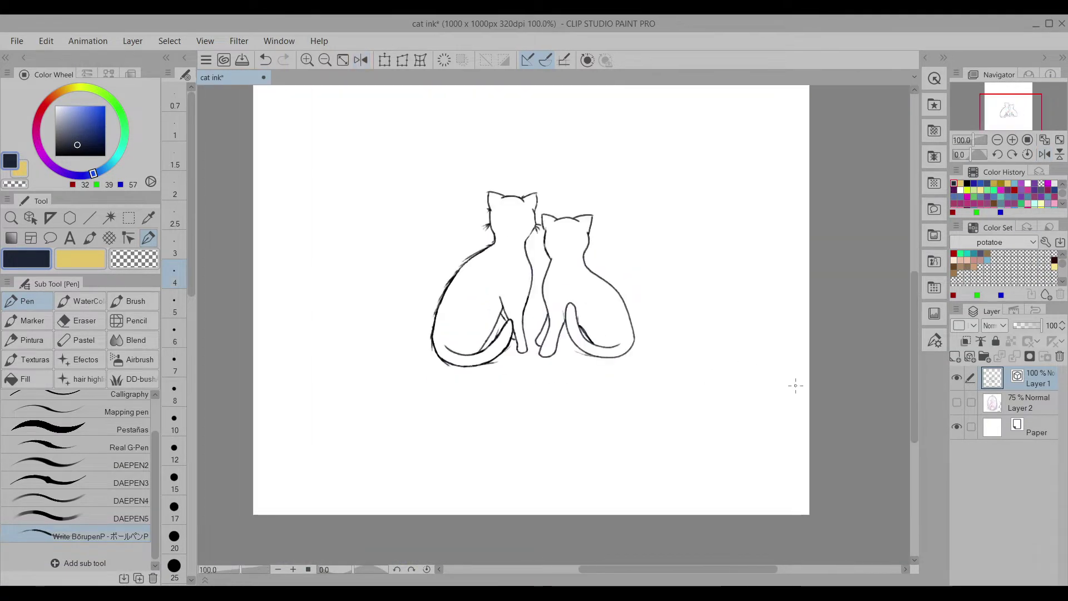
pyautogui.hotkey('ctrl', 'z')
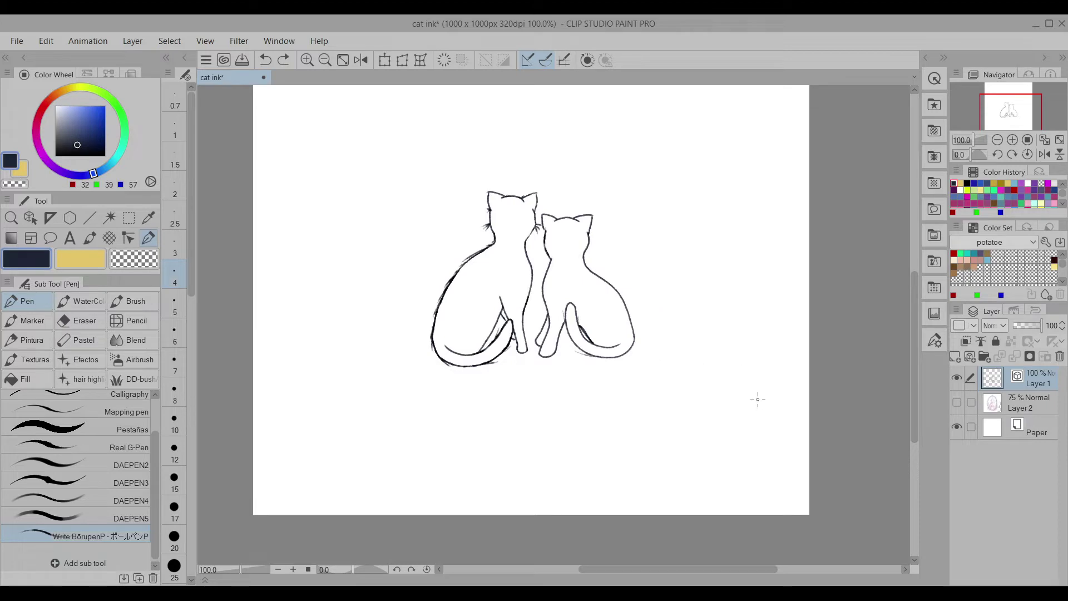
# Switch to the Real G-Pen, undo its test stroke and clear all the inked lines from Layer 1.
pyautogui.scroll(2, 149, 442)
pyautogui.click(129, 490)
pyautogui.moveTo(666, 229); pyautogui.dragTo(648, 368)
pyautogui.hotkey('ctrl', 'z')
pyautogui.scroll(2, 677, 289)
pyautogui.hotkey('ctrl', 'z')
pyautogui.scroll(-2, 811, 363)
pyautogui.press('Delete')
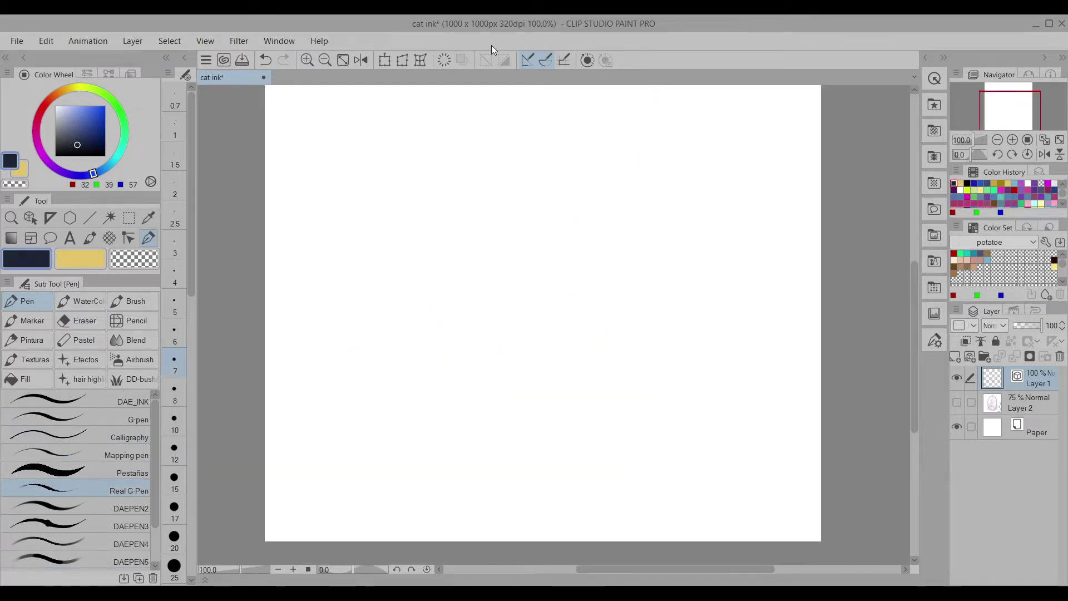
# Show sketch Layer 2 again and ink the taller cat's head top and both ears with the Real G-Pen.
pyautogui.click(957, 401)
pyautogui.scroll(4, 518, 236)
pyautogui.moveTo(507, 204); pyautogui.dragTo(584, 199)
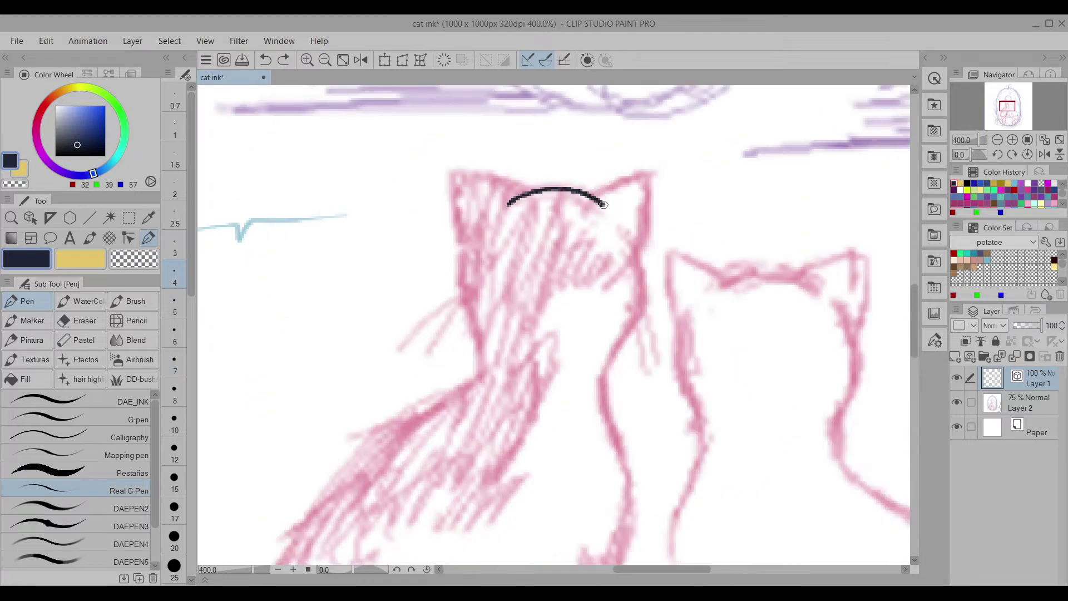
pyautogui.moveTo(458, 233); pyautogui.dragTo(462, 248)
pyautogui.moveTo(469, 250); pyautogui.dragTo(514, 175)
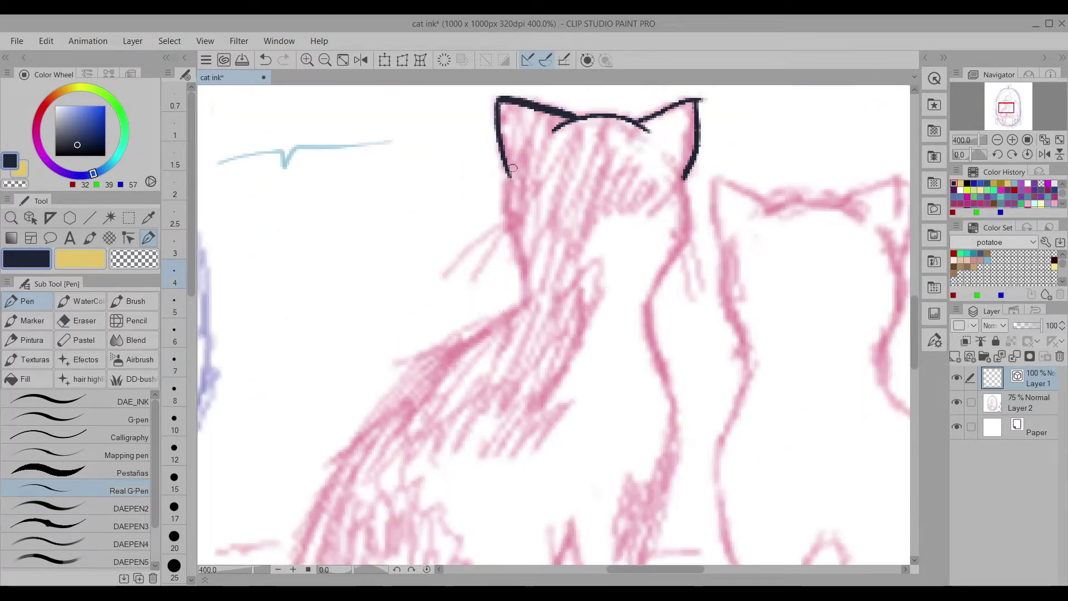
# Ink the taller cat's neck, back and chest contours along the sketch, redoing the chest stroke once.
pyautogui.moveTo(684, 183)
pyautogui.mouseDown()
pyautogui.moveTo(649, 320)
pyautogui.moveTo(815, 173)
pyautogui.mouseUp()
pyautogui.scroll(-2, 690, 134)
pyautogui.moveTo(682, 165)
pyautogui.mouseDown()
pyautogui.moveTo(557, 367)
pyautogui.moveTo(616, 131)
pyautogui.mouseUp()
pyautogui.moveTo(532, 210); pyautogui.dragTo(500, 250)
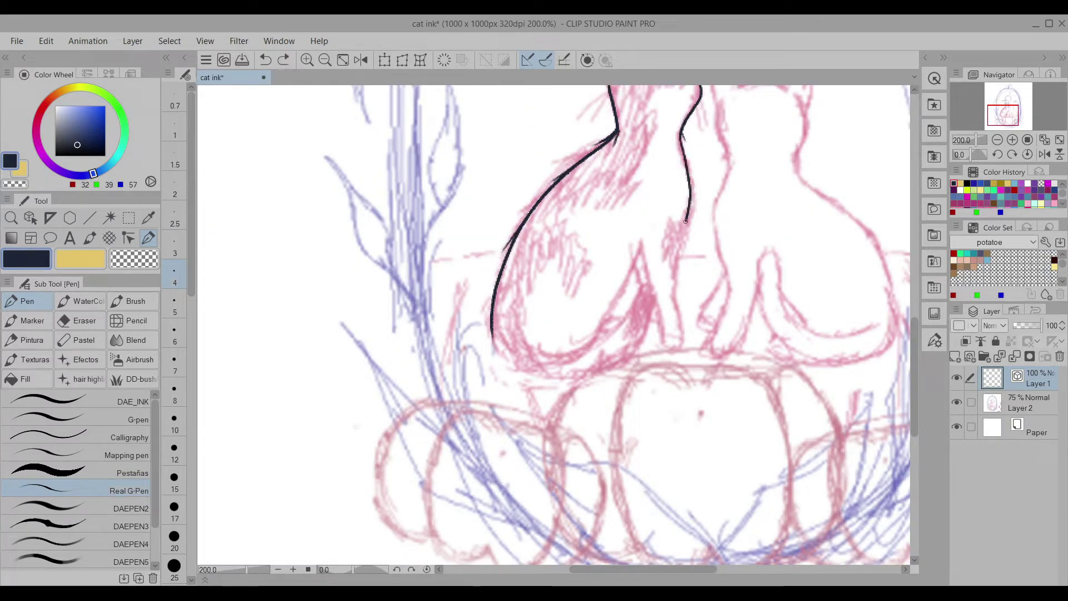
pyautogui.hotkey('ctrl', 'z')
pyautogui.scroll(-3, 690, 197)
pyautogui.scroll(3, 656, 157)
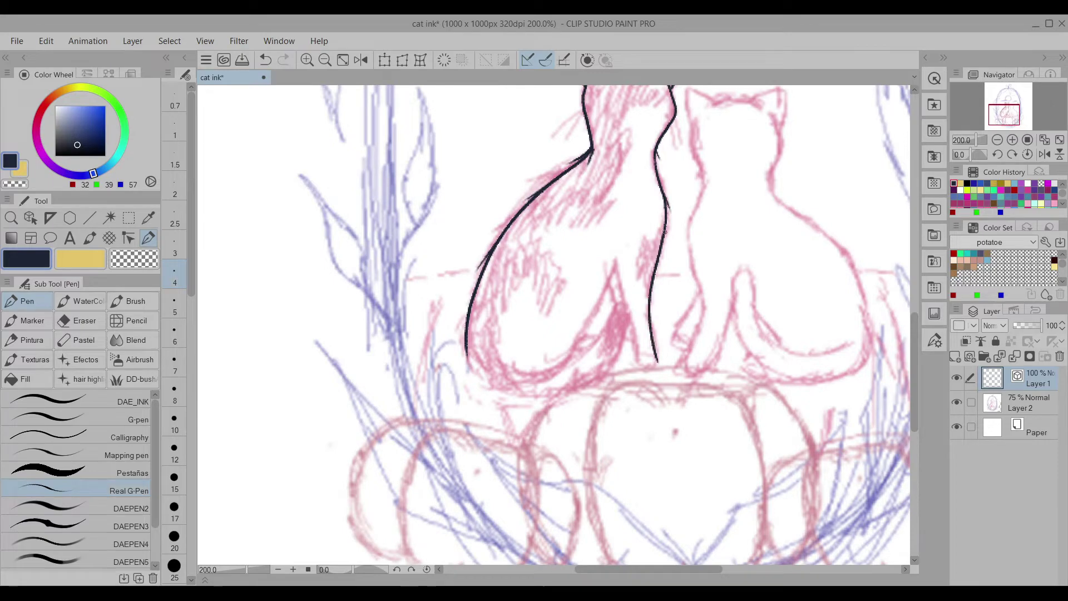
pyautogui.scroll(-3, 666, 236)
pyautogui.scroll(3, 640, 228)
# Ink the taller cat's front leg and paw, redrawing the inner leg stroke and cleaning up the paw.
pyautogui.moveTo(606, 204); pyautogui.dragTo(612, 218)
pyautogui.moveTo(633, 281); pyautogui.dragTo(655, 305)
pyautogui.scroll(2, 662, 298)
pyautogui.hotkey('ctrl', 'z')
pyautogui.moveTo(547, 112)
pyautogui.mouseDown()
pyautogui.moveTo(585, 203)
pyautogui.moveTo(660, 309)
pyautogui.mouseUp()
pyautogui.scroll(-3, 647, 319)
pyautogui.scroll(1, 662, 301)
pyautogui.scroll(-3, 645, 278)
pyautogui.scroll(5, 663, 270)
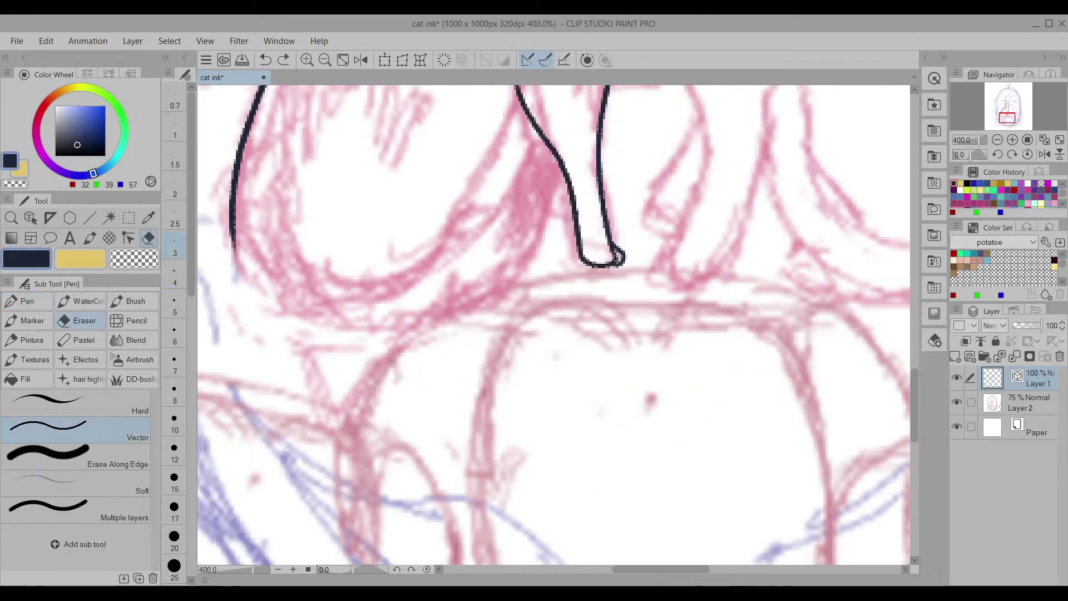
# Redraw the inner line of the taller cat's front leg and add the line of the far leg beside it.
pyautogui.hotkey('ctrl', 'z')
pyautogui.scroll(-3, 663, 270)
pyautogui.scroll(3, 534, 369)
pyautogui.moveTo(536, 151); pyautogui.dragTo(610, 334)
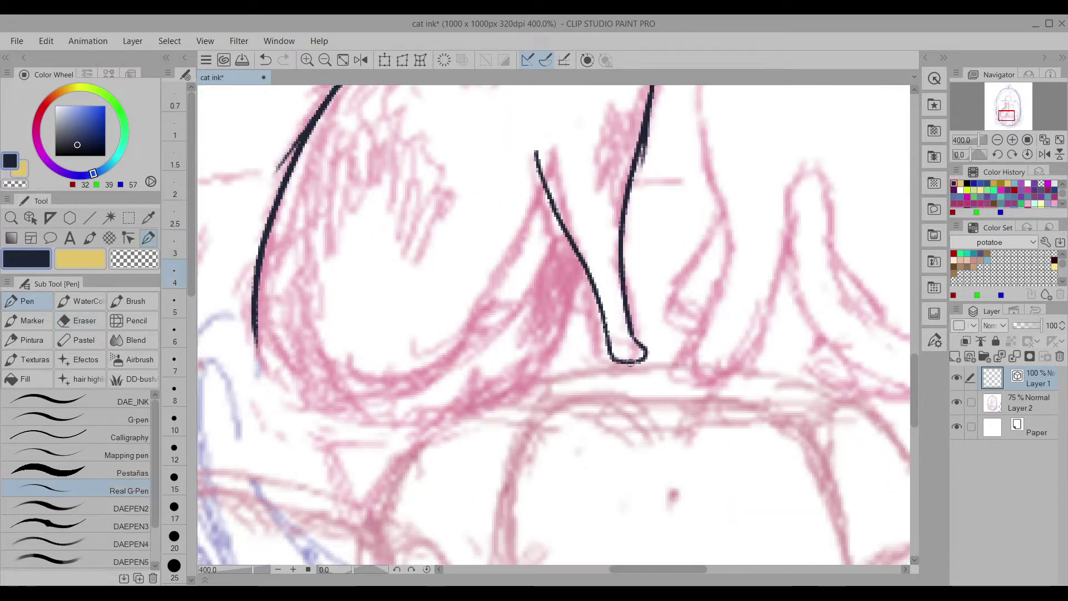
pyautogui.scroll(-3, 631, 363)
pyautogui.scroll(3, 594, 328)
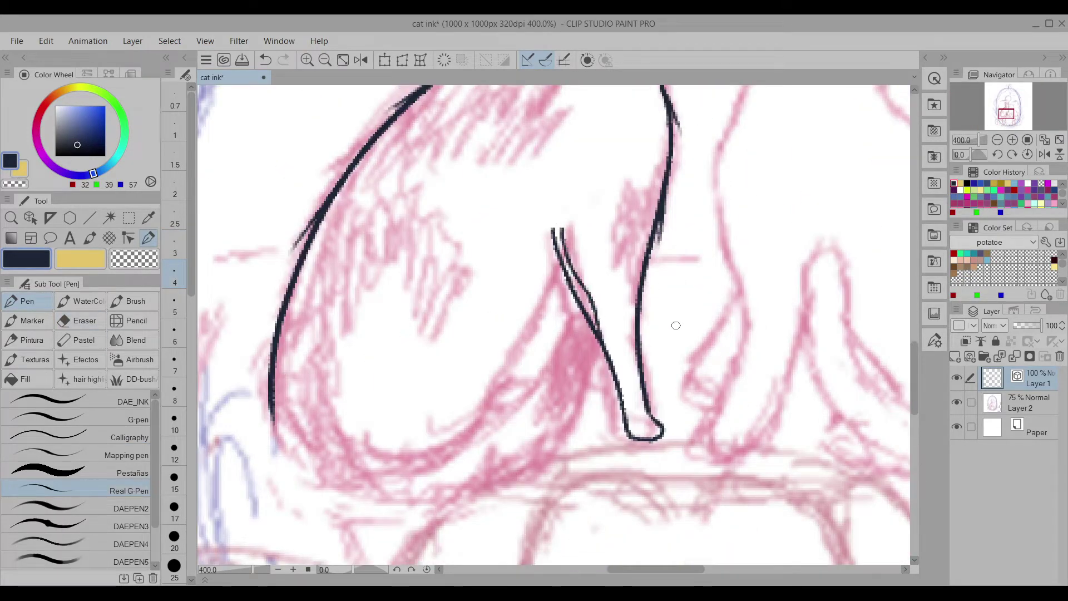
pyautogui.hotkey('ctrl', 'z')
pyautogui.scroll(-3, 676, 326)
pyautogui.scroll(5, 676, 325)
pyautogui.moveTo(542, 301); pyautogui.dragTo(548, 361)
pyautogui.scroll(-3, 548, 362)
pyautogui.scroll(4, 556, 334)
# Ink the taller cat's haunch line and the curved outline of its tail around the base of the body.
pyautogui.press('e')
pyautogui.click(32, 306)
pyautogui.scroll(1, 646, 378)
pyautogui.scroll(-3, 645, 378)
pyautogui.scroll(4, 646, 378)
pyautogui.moveTo(662, 186); pyautogui.dragTo(558, 384)
pyautogui.moveTo(659, 209)
pyautogui.mouseDown()
pyautogui.moveTo(705, 150)
pyautogui.moveTo(717, 78)
pyautogui.mouseUp()
pyautogui.moveTo(746, 136)
pyautogui.mouseDown()
pyautogui.moveTo(487, 253)
pyautogui.moveTo(435, 240)
pyautogui.mouseUp()
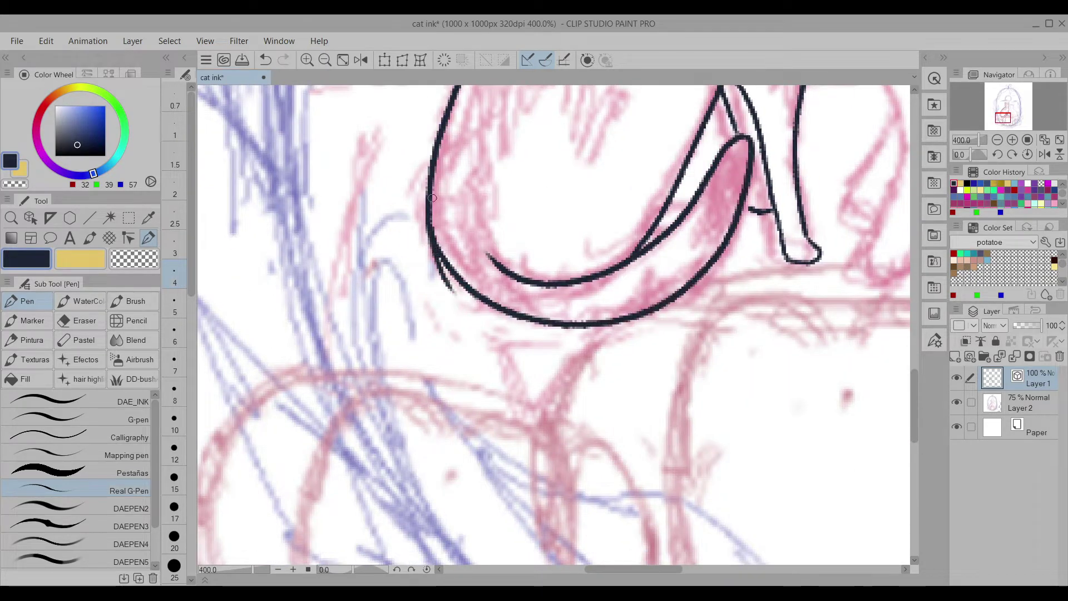
# Reshape the inner edge of the taller cat's tail, erase the old overlapping line and ink the small hind paw.
pyautogui.moveTo(692, 246); pyautogui.dragTo(571, 286)
pyautogui.moveTo(704, 167); pyautogui.dragTo(682, 237)
pyautogui.scroll(-3, 612, 267)
pyautogui.scroll(3, 612, 267)
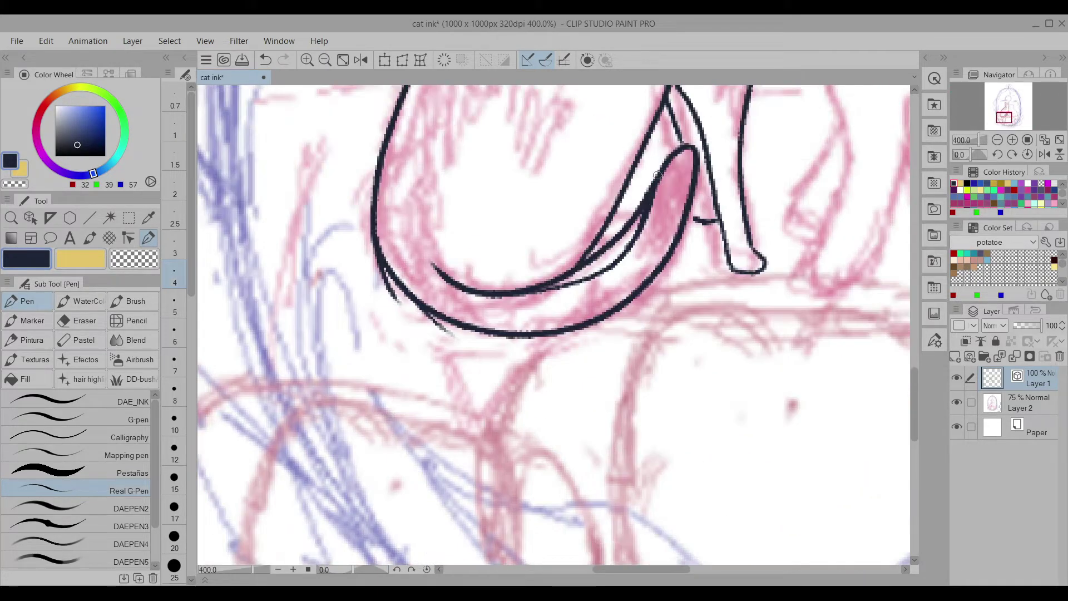
pyautogui.press('e')
pyautogui.moveTo(649, 189); pyautogui.dragTo(571, 267)
pyautogui.press('p')
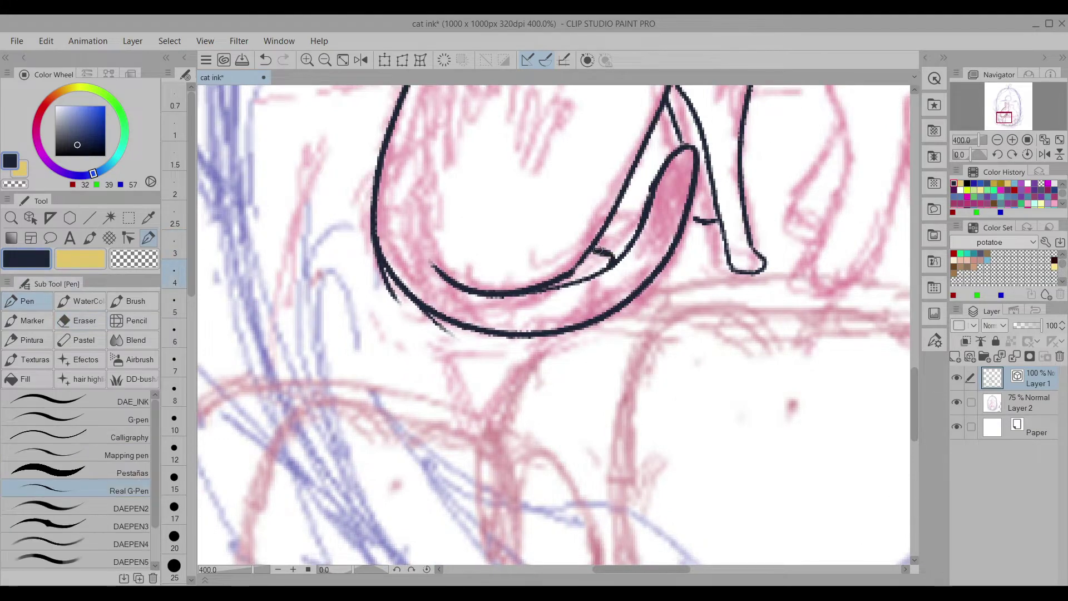
# Hide sketch Layer 2, complete the taller cat's far paw and add short fur strokes along its outline.
pyautogui.scroll(-10, 470, 310)
pyautogui.scroll(8, 470, 310)
pyautogui.scroll(-6, 803, 215)
pyautogui.click(957, 402)
pyautogui.scroll(6, 562, 250)
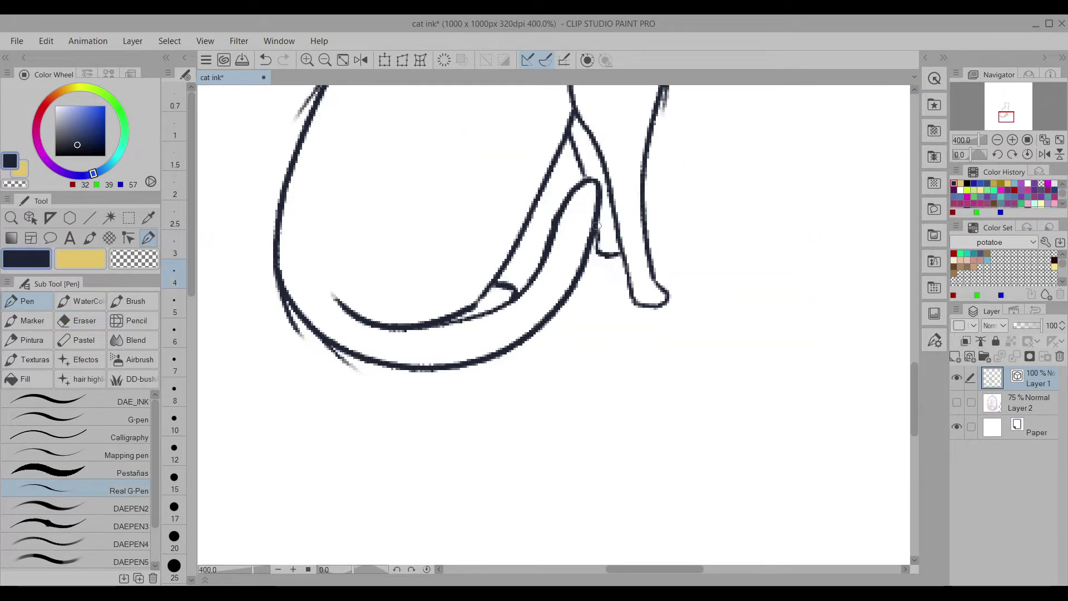
pyautogui.hotkey('ctrl', '0')
pyautogui.scroll(7, 499, 420)
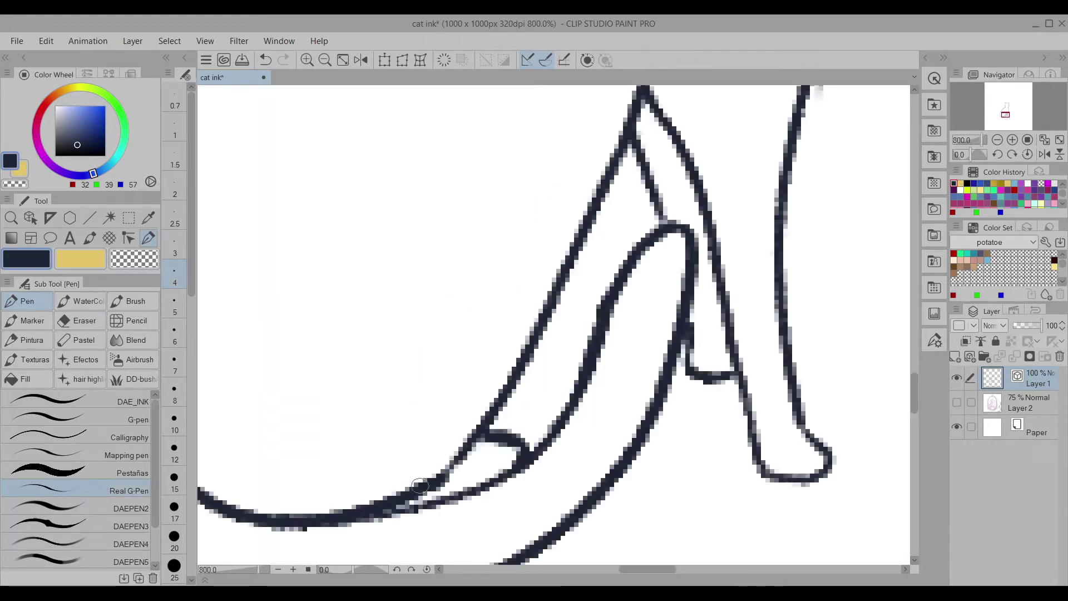
pyautogui.scroll(-3, 564, 355)
pyautogui.scroll(2, 640, 334)
pyautogui.moveTo(675, 257); pyautogui.dragTo(662, 300)
pyautogui.scroll(-2, 664, 301)
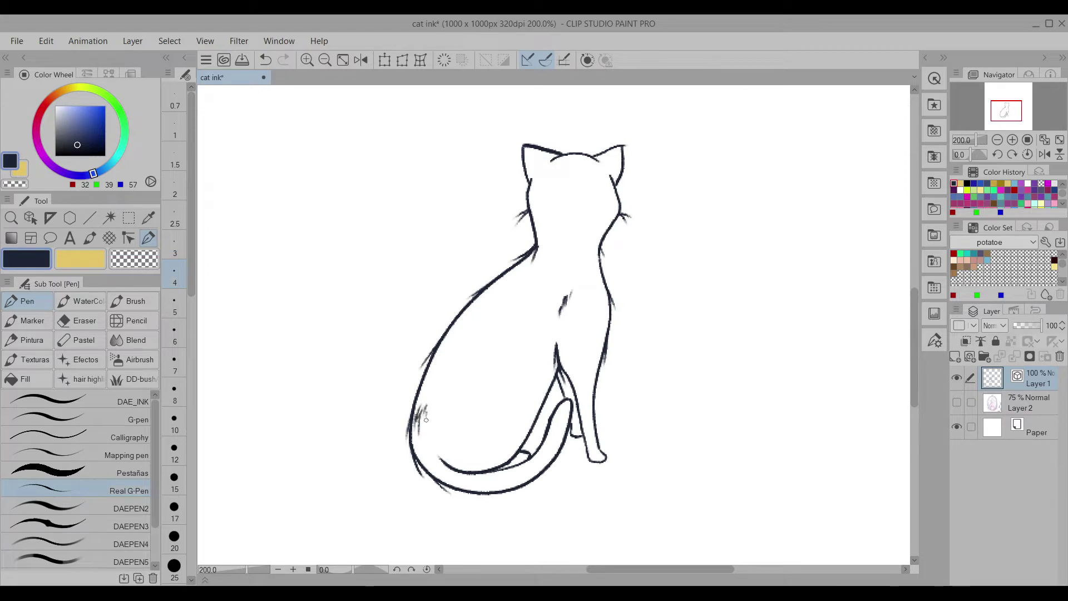
# Add short fur strokes to the taller cat's tail and erase the stray marks inside its haunch.
pyautogui.scroll(-2, 532, 426)
pyautogui.scroll(4, 503, 401)
pyautogui.moveTo(626, 409); pyautogui.dragTo(665, 389)
pyautogui.moveTo(636, 380); pyautogui.dragTo(658, 365)
pyautogui.scroll(-3, 584, 382)
pyautogui.scroll(3, 577, 473)
pyautogui.press('e')
pyautogui.moveTo(467, 384); pyautogui.dragTo(471, 362)
# Replace the taller cat's dark chest mark with a fainter fur stroke using pen size 2.
pyautogui.scroll(-4, 579, 349)
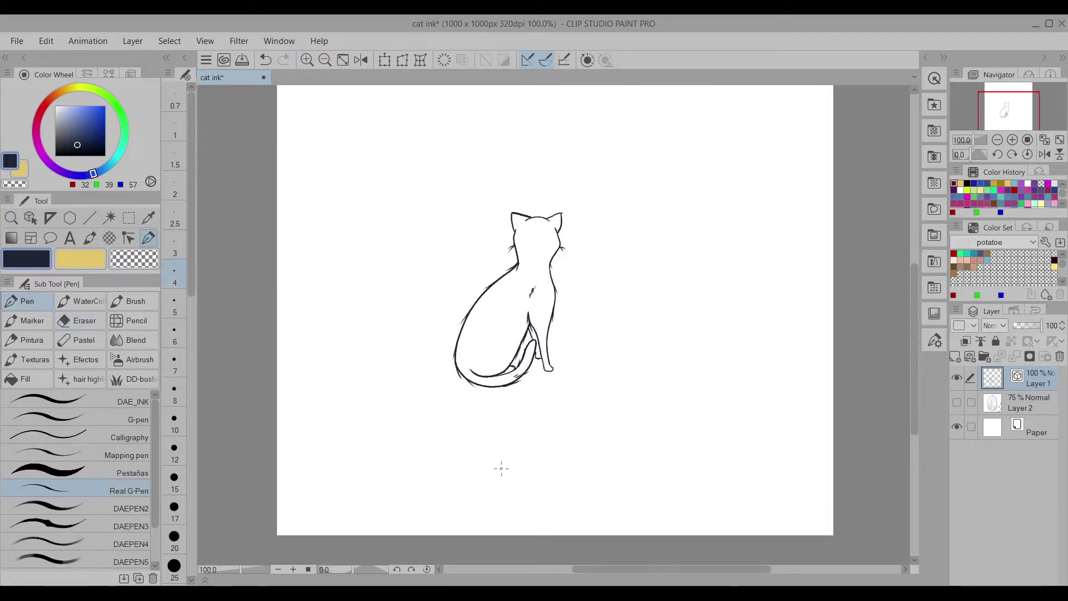
pyautogui.scroll(4, 559, 269)
pyautogui.press('p')
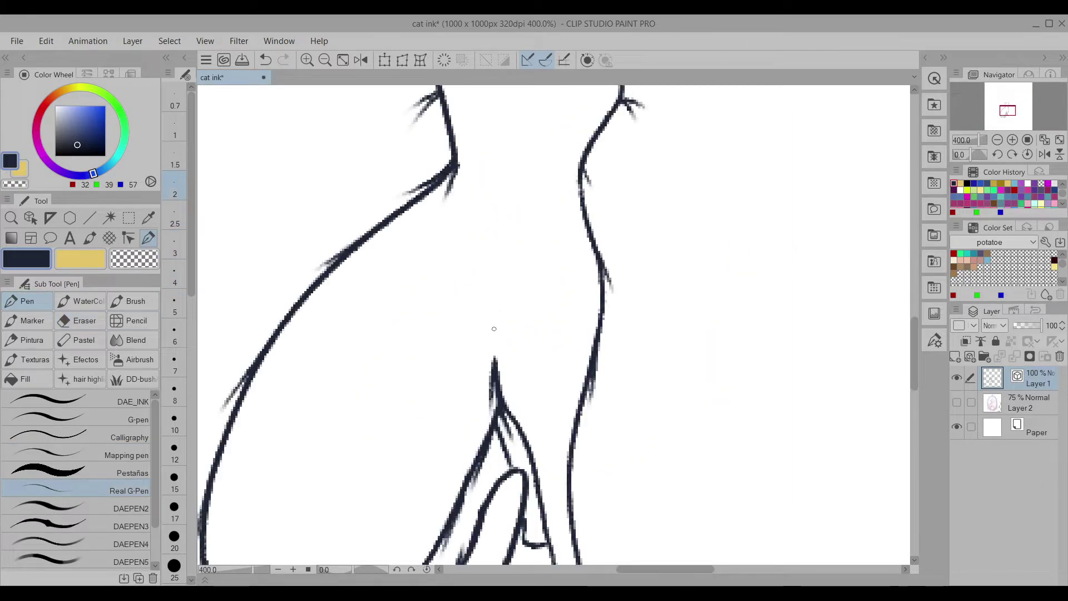
pyautogui.scroll(-4, 518, 294)
pyautogui.scroll(4, 517, 212)
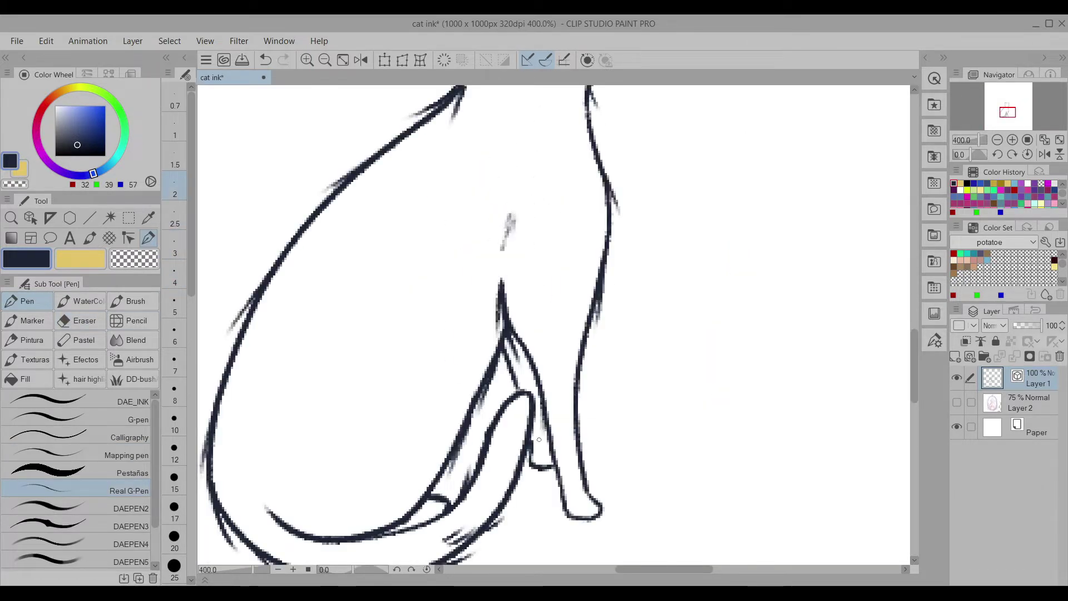
pyautogui.scroll(-4, 579, 251)
pyautogui.scroll(4, 591, 188)
pyautogui.scroll(-5, 612, 183)
# Thicken the taller cat's contour from the cheek down to the front of the neck.
pyautogui.scroll(3, 639, 245)
pyautogui.scroll(-2, 597, 346)
pyautogui.scroll(-2, 597, 345)
pyautogui.scroll(2, 642, 399)
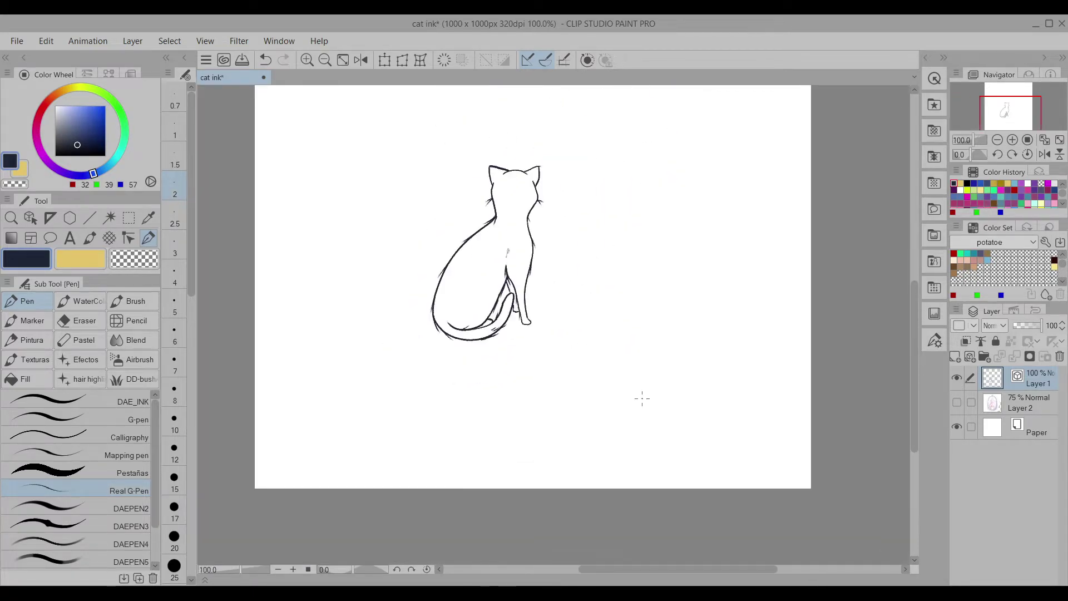
pyautogui.scroll(5, 642, 399)
pyautogui.scroll(-2, 642, 398)
pyautogui.scroll(1, 642, 398)
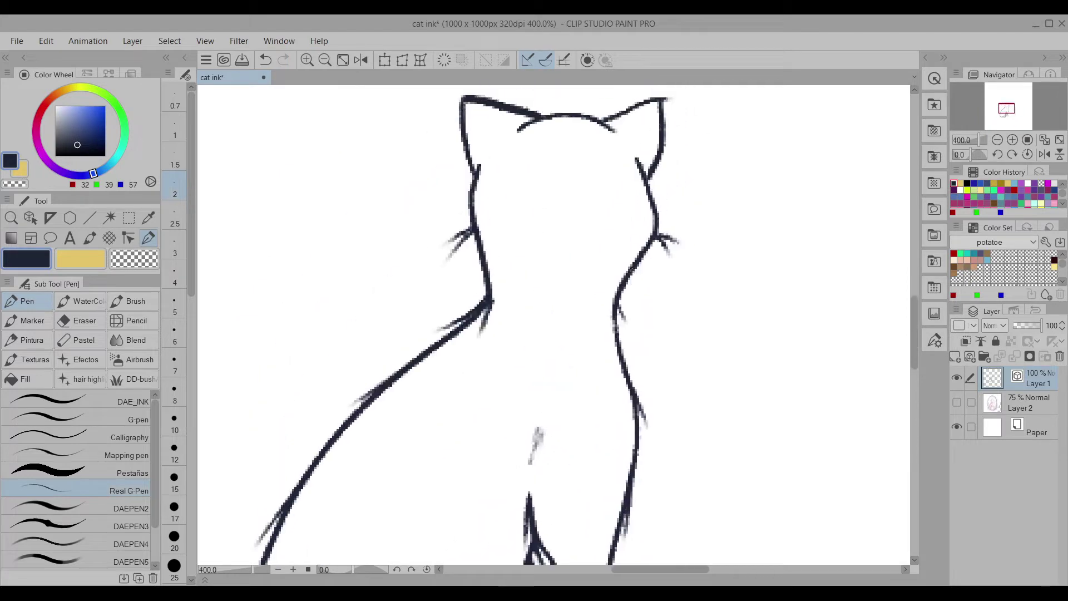
pyautogui.scroll(-3, 675, 233)
pyautogui.scroll(3, 675, 234)
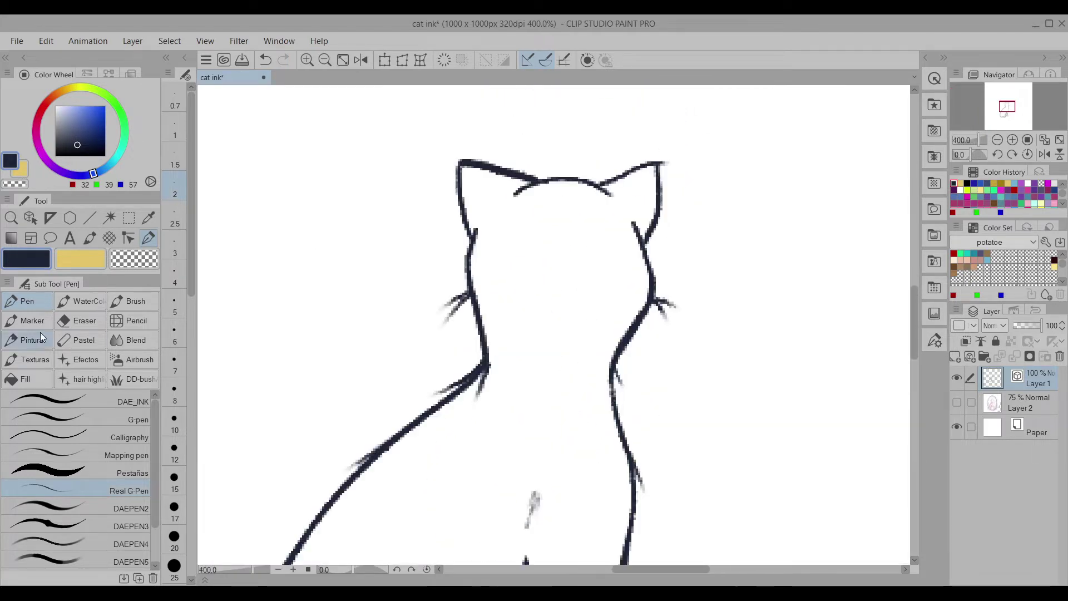
# Thin the taller cat's chest and leg lines with Adjust line width, set to Narrow 0.5 and brush size 60.
pyautogui.click(128, 238)
pyautogui.press('y')
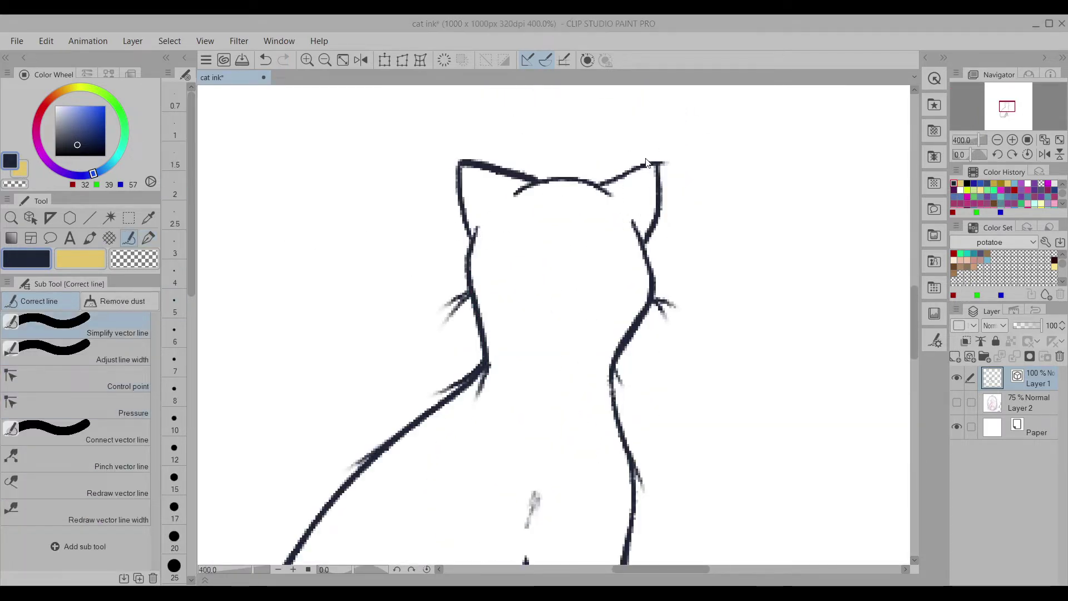
pyautogui.scroll(-5, 639, 317)
pyautogui.scroll(4, 567, 356)
pyautogui.scroll(-4, 567, 356)
pyautogui.press('y')
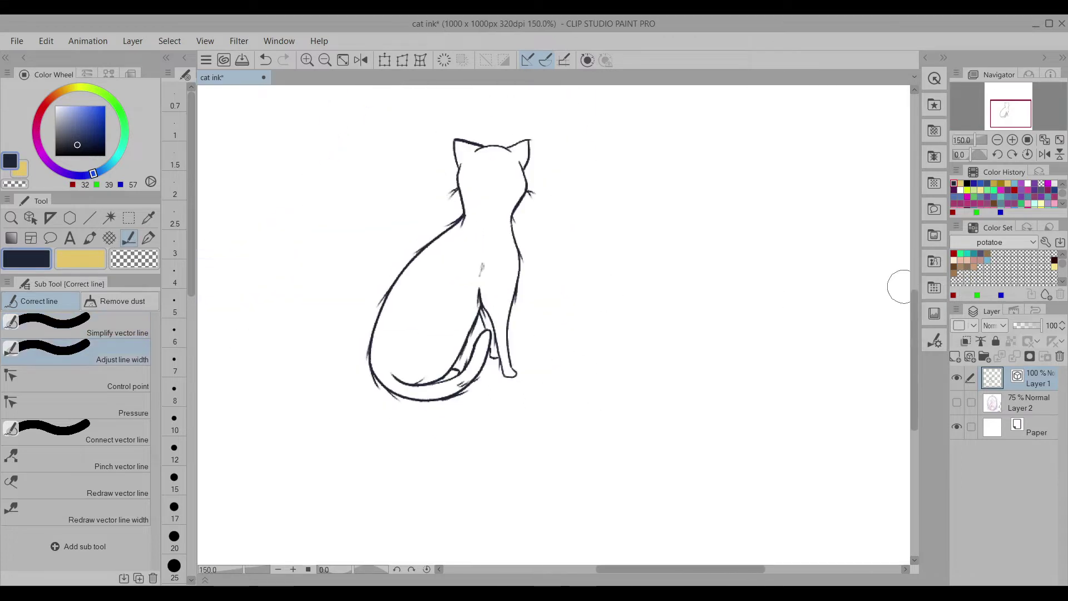
pyautogui.click(936, 339)
pyautogui.scroll(-3, 369, 440)
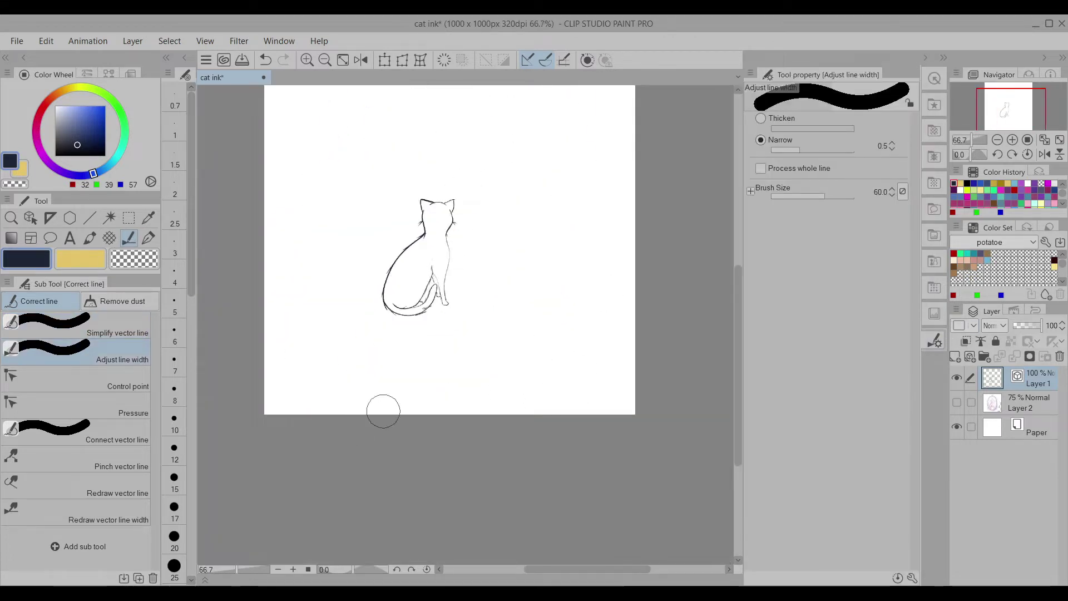
pyautogui.scroll(2, 455, 418)
pyautogui.scroll(-2, 551, 260)
# Show sketch Layer 2, add a new vector layer above Layer 1 and flip the canvas view horizontally.
pyautogui.press('p')
pyautogui.scroll(4, 584, 448)
pyautogui.scroll(-2, 584, 448)
pyautogui.scroll(5, 410, 334)
pyautogui.scroll(-5, 608, 281)
pyautogui.scroll(1, 608, 281)
pyautogui.scroll(-3, 770, 286)
pyautogui.click(957, 402)
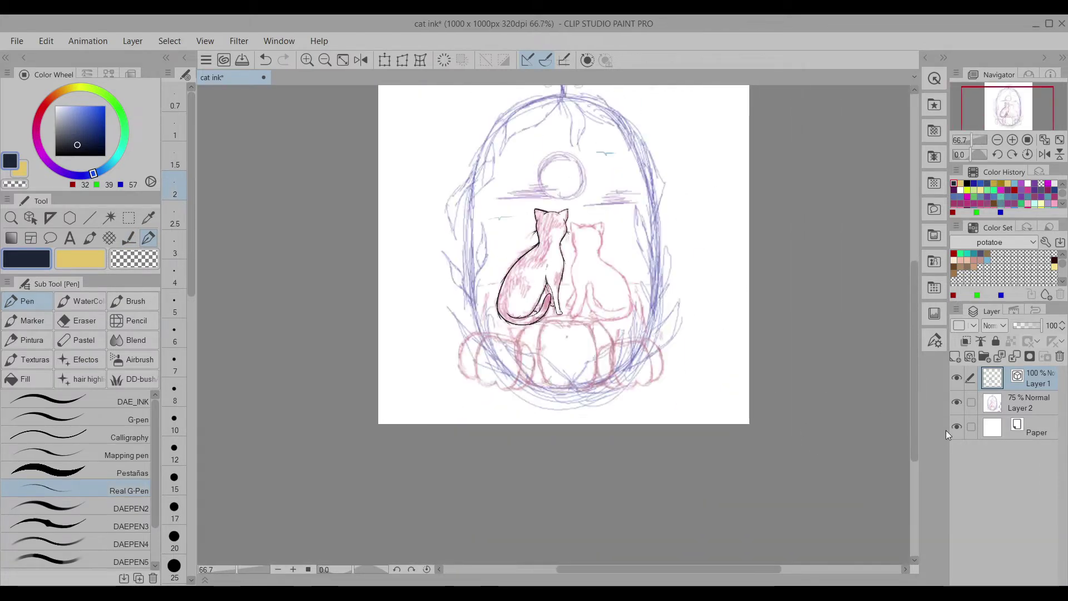
pyautogui.click(970, 357)
pyautogui.scroll(3, 692, 328)
pyautogui.press('h')
# Ink the shorter cat's ears, head top and cheek on the new layer, undoing the chest stroke.
pyautogui.scroll(2, 427, 164)
pyautogui.moveTo(435, 247); pyautogui.dragTo(426, 163)
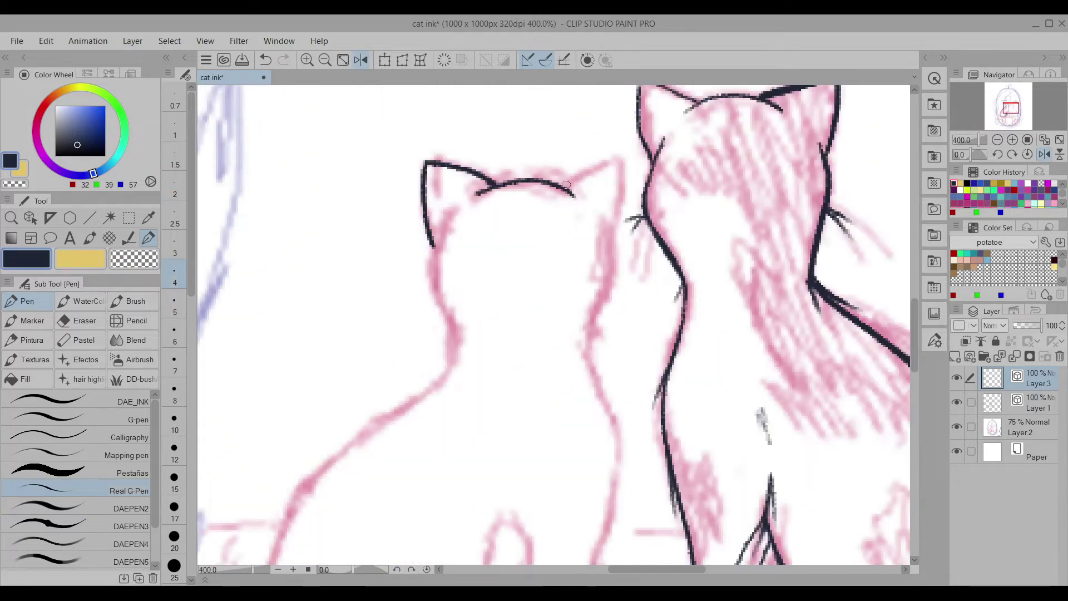
pyautogui.moveTo(613, 216); pyautogui.dragTo(591, 433)
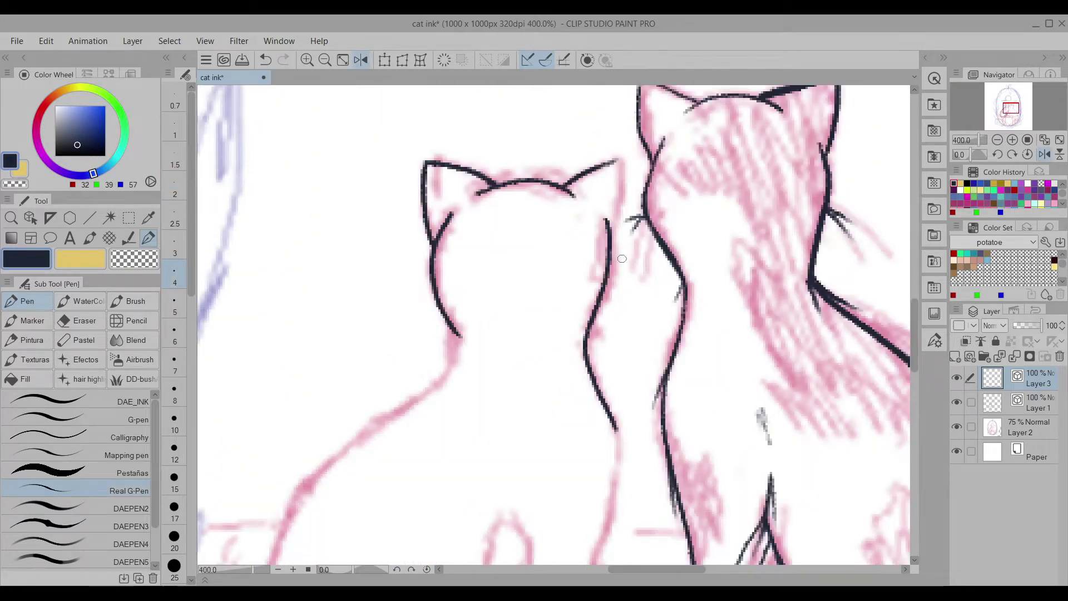
pyautogui.hotkey('ctrl', 'z')
pyautogui.moveTo(591, 146)
pyautogui.mouseDown()
pyautogui.moveTo(579, 211)
pyautogui.moveTo(514, 88)
pyautogui.mouseUp()
# Ink the shorter cat's back and the outer curve of its haunch and tail, redoing one stroke.
pyautogui.scroll(-4, 582, 211)
pyautogui.scroll(2, 669, 185)
pyautogui.scroll(2, 669, 185)
pyautogui.moveTo(515, 88)
pyautogui.mouseDown()
pyautogui.moveTo(421, 311)
pyautogui.moveTo(691, 154)
pyautogui.moveTo(682, 147)
pyautogui.moveTo(468, 308)
pyautogui.mouseUp()
pyautogui.scroll(-3, 467, 307)
pyautogui.hotkey('ctrl', 'z')
pyautogui.moveTo(640, 206); pyautogui.dragTo(548, 309)
pyautogui.scroll(2, 640, 183)
pyautogui.scroll(1, 640, 184)
# Clean up the shorter cat's tail outline with the eraser and pen, undoing the last stroke.
pyautogui.press('e')
pyautogui.press('p')
pyautogui.moveTo(588, 271)
pyautogui.mouseDown()
pyautogui.moveTo(537, 359)
pyautogui.moveTo(564, 369)
pyautogui.mouseUp()
pyautogui.scroll(-3, 537, 359)
pyautogui.scroll(4, 537, 359)
pyautogui.hotkey('ctrl', 'z')
pyautogui.scroll(-4, 569, 347)
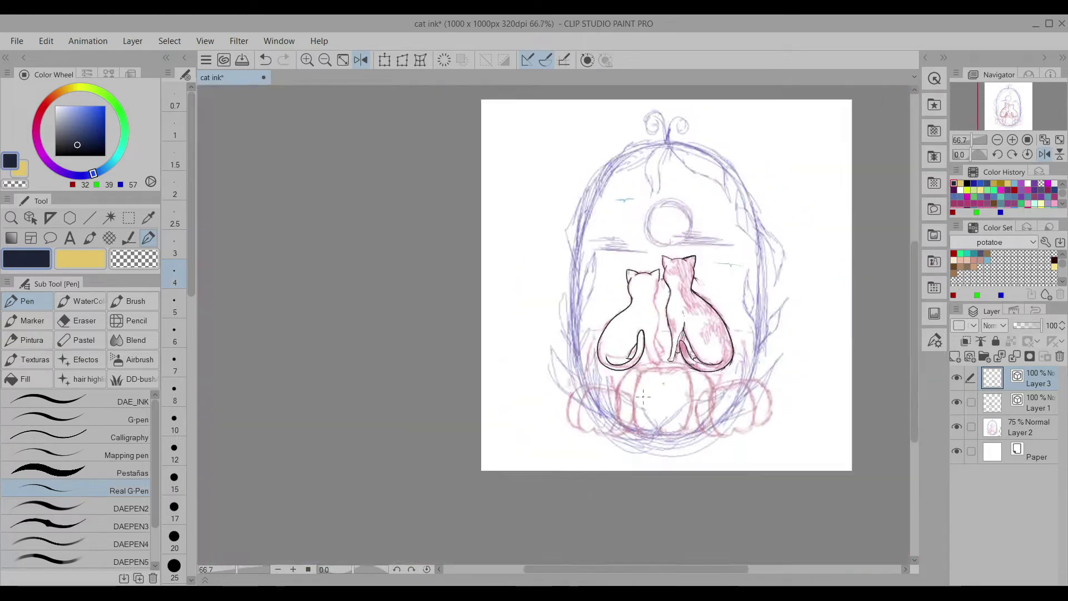
# Redraw the inner curve of the shorter cat's tail up to its rounded tip.
pyautogui.scroll(3, 630, 370)
pyautogui.scroll(2, 629, 374)
pyautogui.hotkey('ctrl', 'z')
pyautogui.moveTo(412, 345)
pyautogui.mouseDown()
pyautogui.moveTo(608, 201)
pyautogui.moveTo(582, 334)
pyautogui.moveTo(384, 384)
pyautogui.mouseUp()
pyautogui.hotkey('ctrl', 'z')
pyautogui.moveTo(607, 203); pyautogui.dragTo(384, 390)
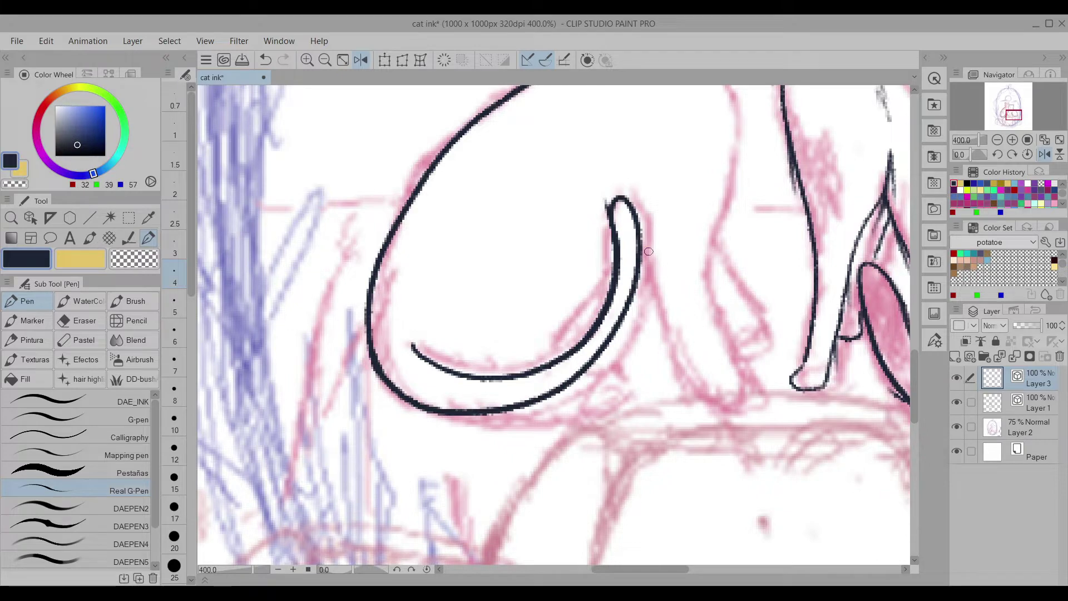
pyautogui.scroll(-4, 499, 499)
pyautogui.scroll(4, 435, 290)
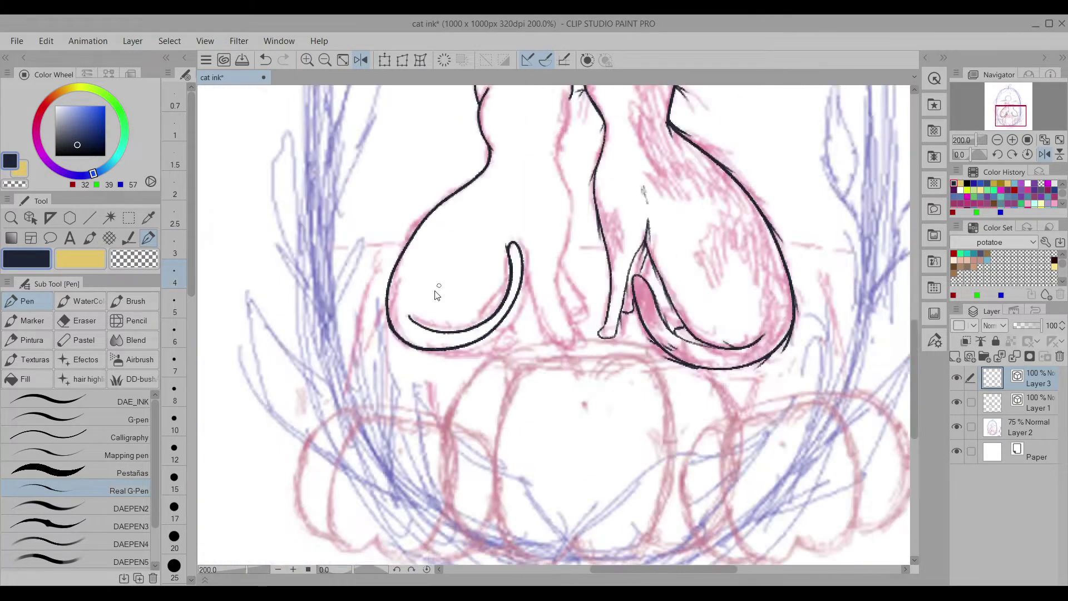
# Ink the shorter cat's chest contour from the cheek down toward the front leg.
pyautogui.press('e')
pyautogui.press('p')
pyautogui.scroll(-4, 375, 176)
pyautogui.scroll(4, 593, 305)
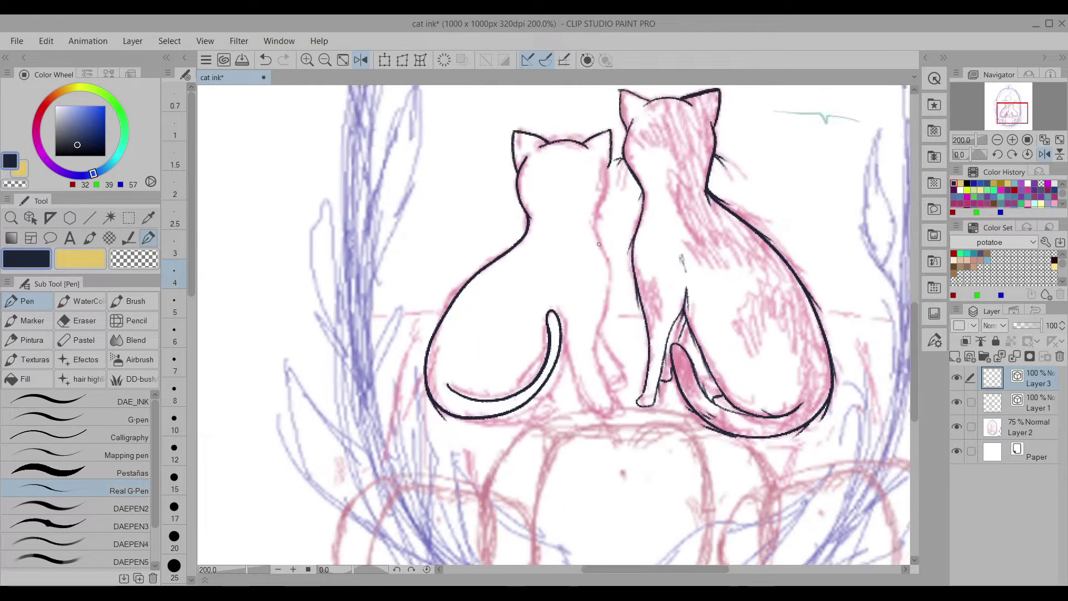
pyautogui.moveTo(607, 281); pyautogui.dragTo(593, 305)
pyautogui.scroll(-4, 604, 284)
pyautogui.scroll(4, 485, 245)
pyautogui.scroll(-4, 490, 184)
pyautogui.scroll(4, 556, 389)
pyautogui.moveTo(607, 128); pyautogui.dragTo(579, 239)
pyautogui.scroll(-4, 585, 239)
pyautogui.scroll(4, 584, 112)
# Ink the front edge of the shorter cat's leg and the inner leg line down from the tail.
pyautogui.moveTo(568, 106); pyautogui.dragTo(588, 176)
pyautogui.scroll(4, 676, 423)
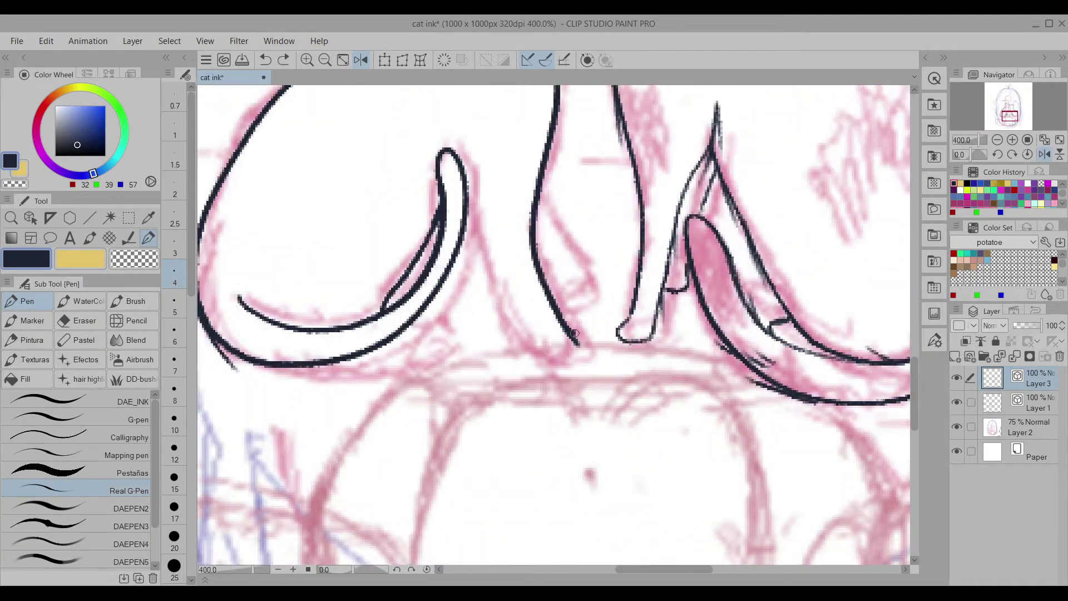
pyautogui.moveTo(533, 321); pyautogui.dragTo(470, 195)
pyautogui.scroll(-4, 501, 250)
pyautogui.scroll(3, 556, 278)
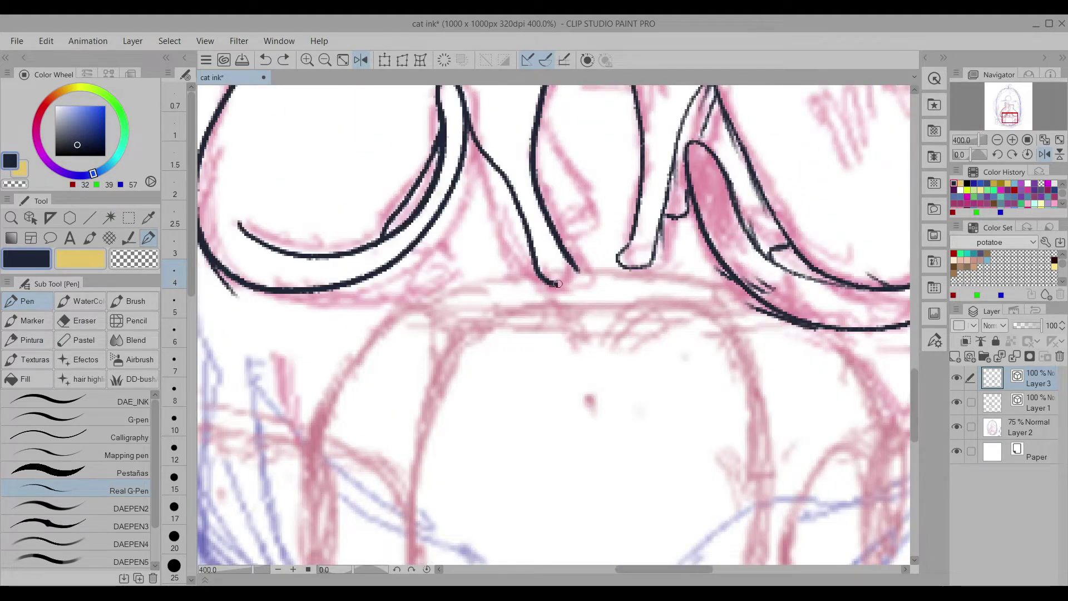
# Redraw the shorter cat's inner leg line, close the paw outline and finish the leg and chest strokes.
pyautogui.scroll(-4, 612, 276)
pyautogui.scroll(6, 613, 276)
pyautogui.hotkey('ctrl', 'z')
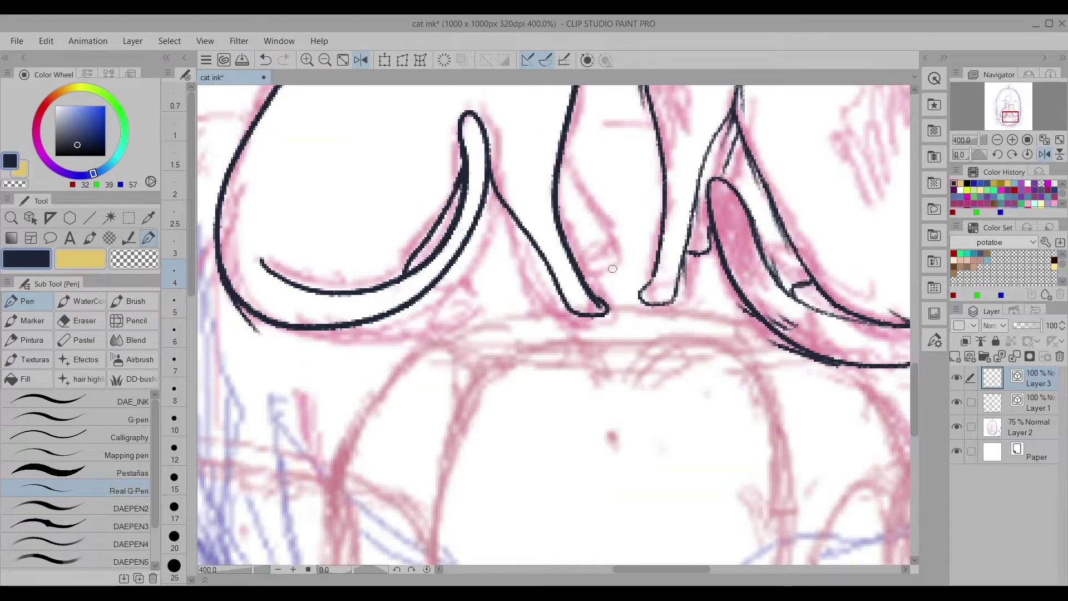
pyautogui.scroll(-1, 613, 276)
pyautogui.scroll(-2, 655, 346)
pyautogui.scroll(5, 655, 347)
pyautogui.scroll(-6, 702, 190)
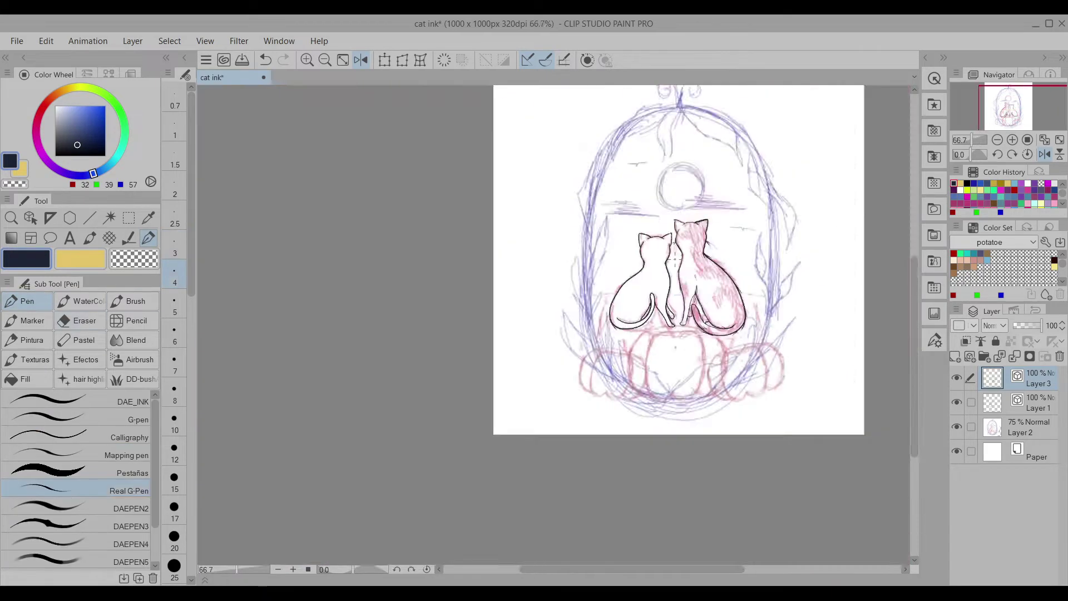
# Hide the sketch layer and thicken the shorter cat's lines with the Adjust line width tool.
pyautogui.scroll(8, 655, 292)
pyautogui.scroll(-7, 301, 294)
pyautogui.click(957, 427)
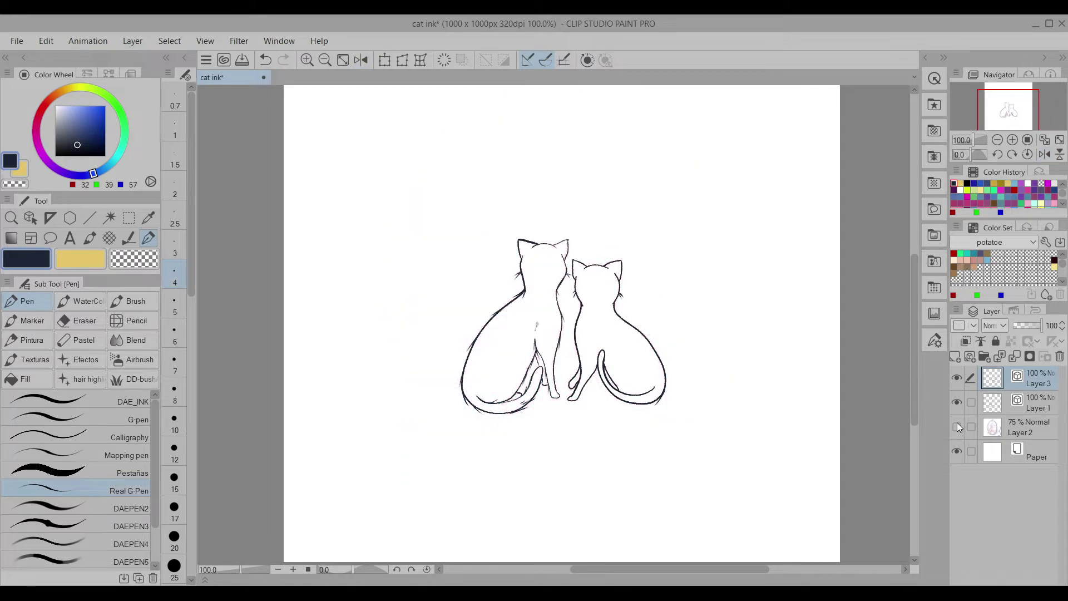
pyautogui.click(137, 240)
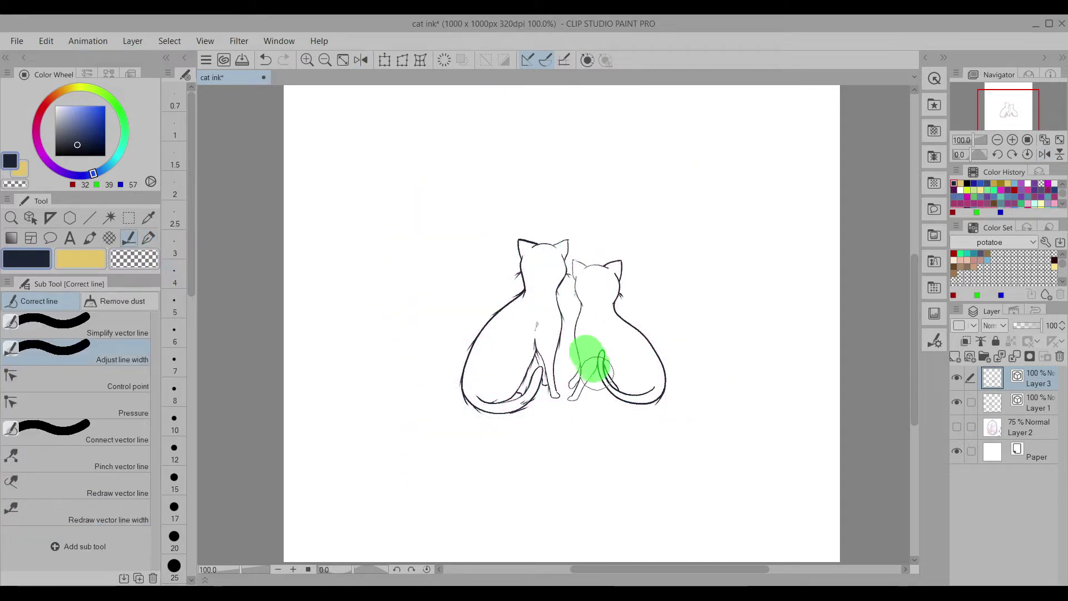
pyautogui.moveTo(577, 243)
pyautogui.mouseDown()
pyautogui.moveTo(584, 460)
pyautogui.moveTo(581, 442)
pyautogui.mouseUp()
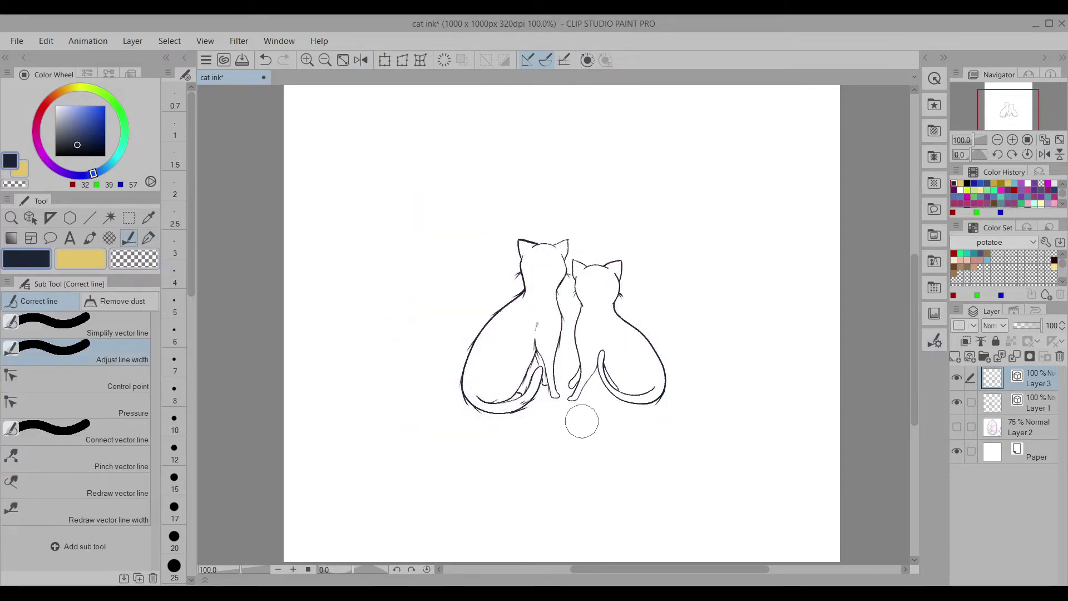
# Thin the shorter cat's lines with Adjust line width set to Narrow at 0.5, using a brush size of 12.
pyautogui.click(935, 341)
pyautogui.scroll(2, 506, 401)
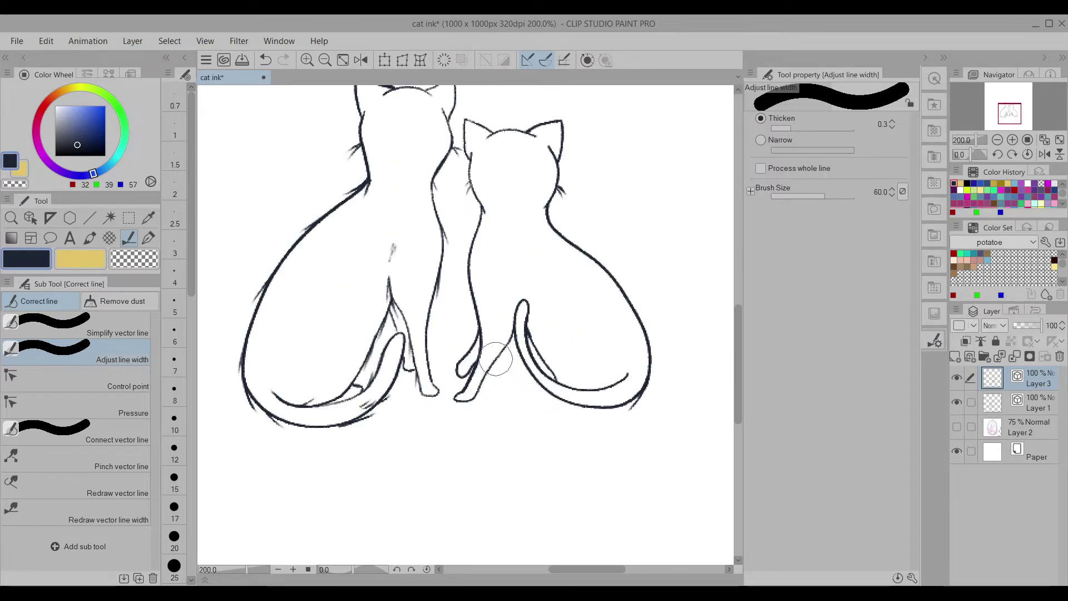
pyautogui.click(761, 139)
pyautogui.scroll(-4, 490, 425)
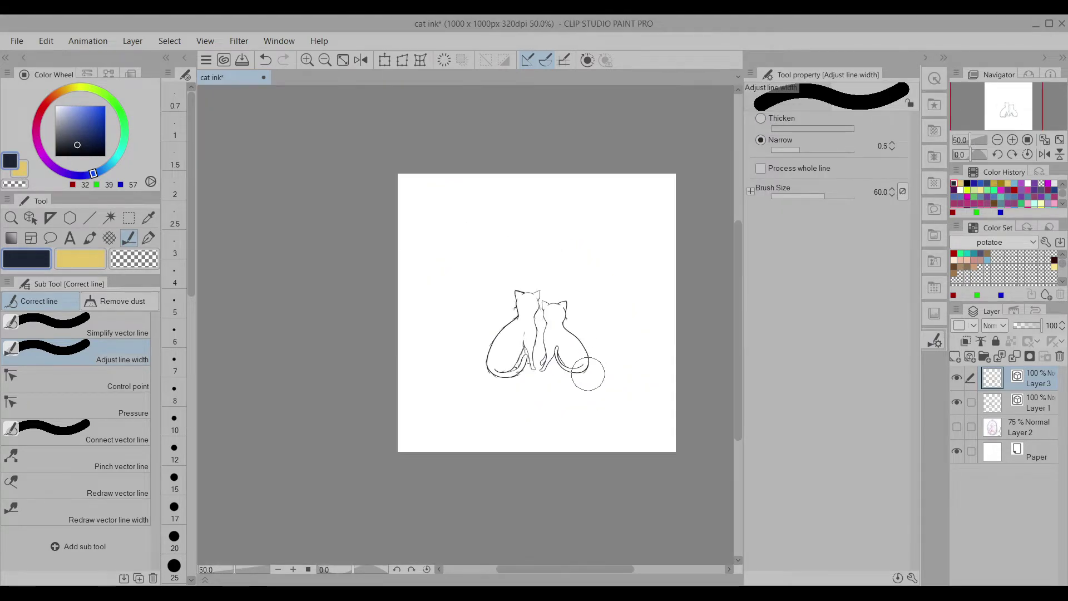
pyautogui.scroll(4, 540, 316)
pyautogui.scroll(-4, 540, 316)
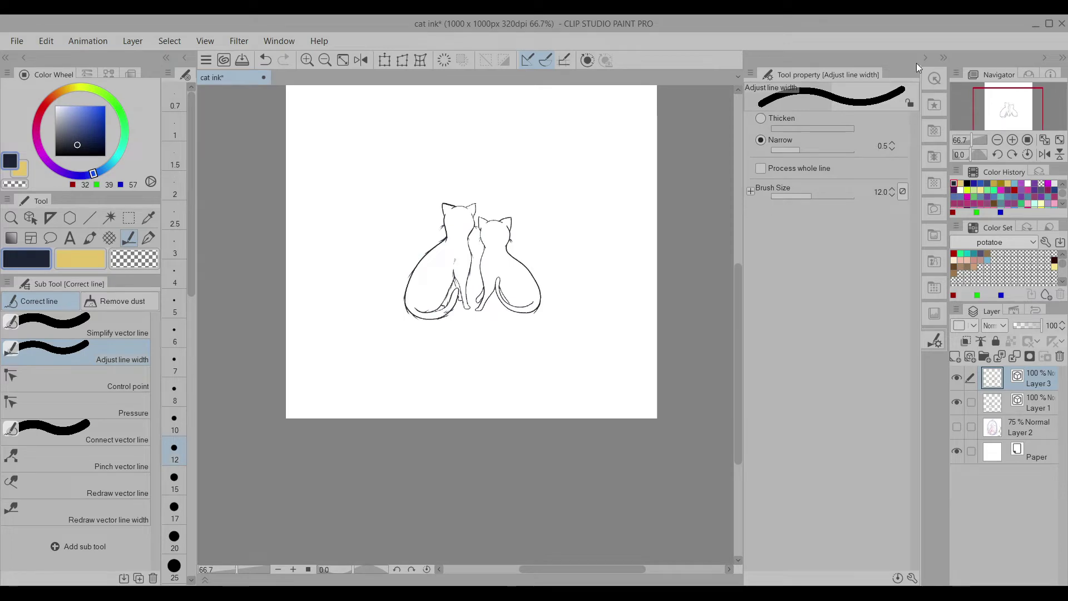
# Simplify the shorter cat's vector lines around the tail with the Simplify vector line tool at brush size 10.
pyautogui.click(117, 325)
pyautogui.scroll(6, 466, 324)
pyautogui.click(174, 423)
pyautogui.scroll(-6, 500, 362)
pyautogui.scroll(6, 549, 464)
pyautogui.moveTo(548, 464); pyautogui.dragTo(613, 494)
# Add fine fur strokes to the shorter cat's upper chest with the Real G-Pen at size 1.5.
pyautogui.press('p')
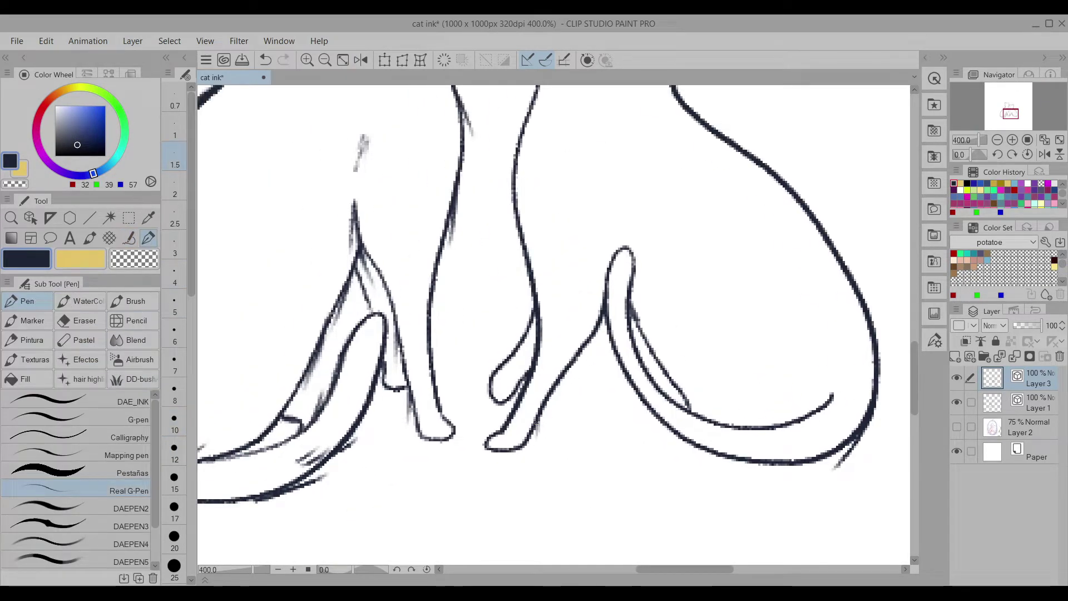
pyautogui.scroll(-6, 537, 431)
pyautogui.scroll(6, 573, 389)
pyautogui.scroll(-2, 577, 259)
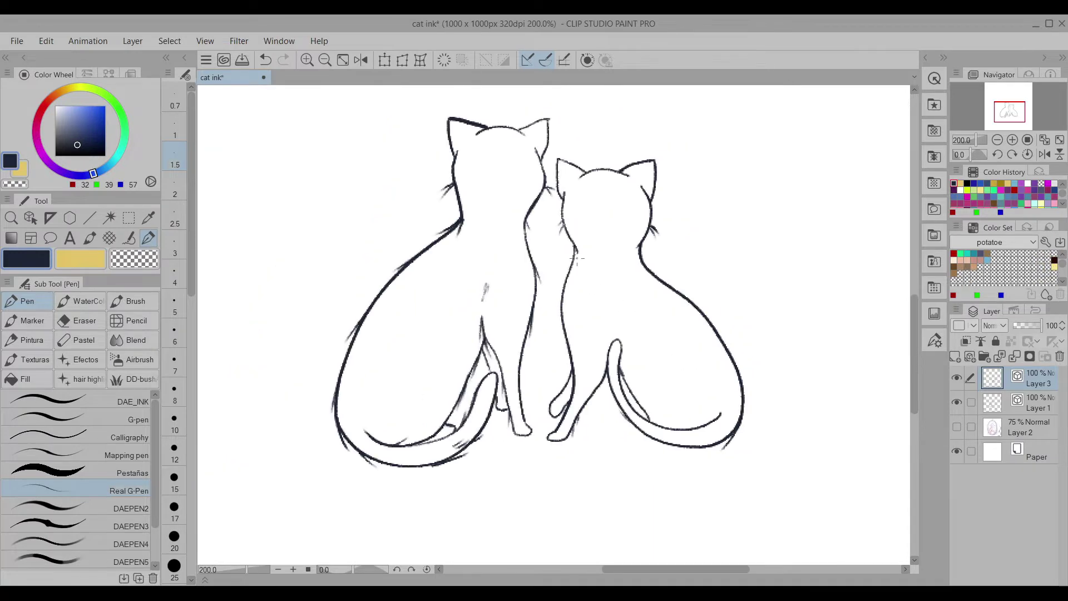
pyautogui.scroll(-1, 652, 259)
pyautogui.scroll(1, 667, 281)
pyautogui.hotkey('ctrl', 'z')
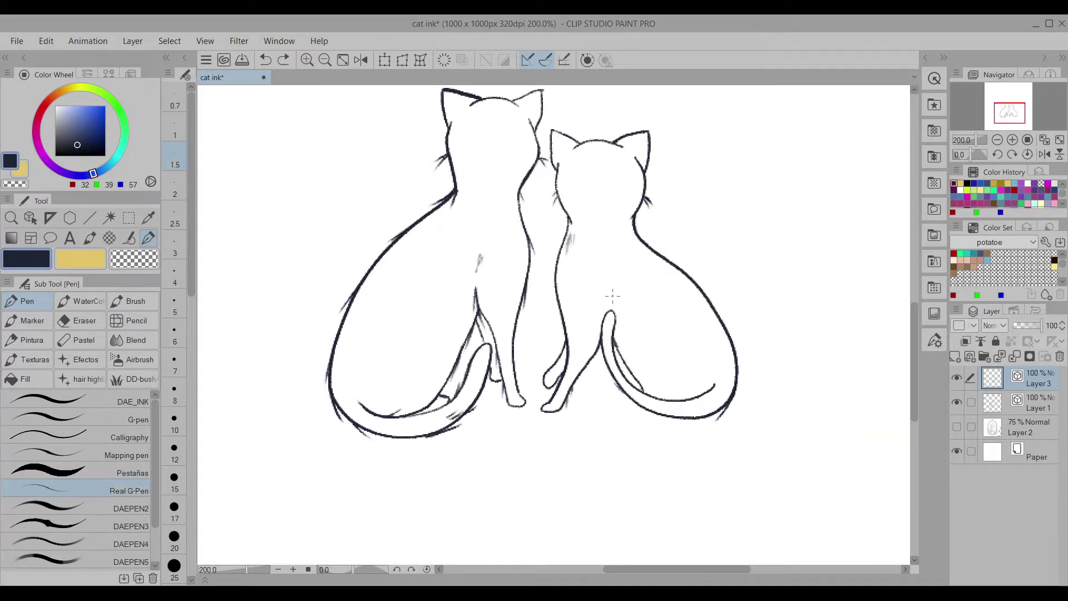
# Add fine fur strokes above the shorter cat's tail tip and on the outer edge of its haunch.
pyautogui.scroll(-1, 655, 311)
pyautogui.hotkey('ctrl', 'z')
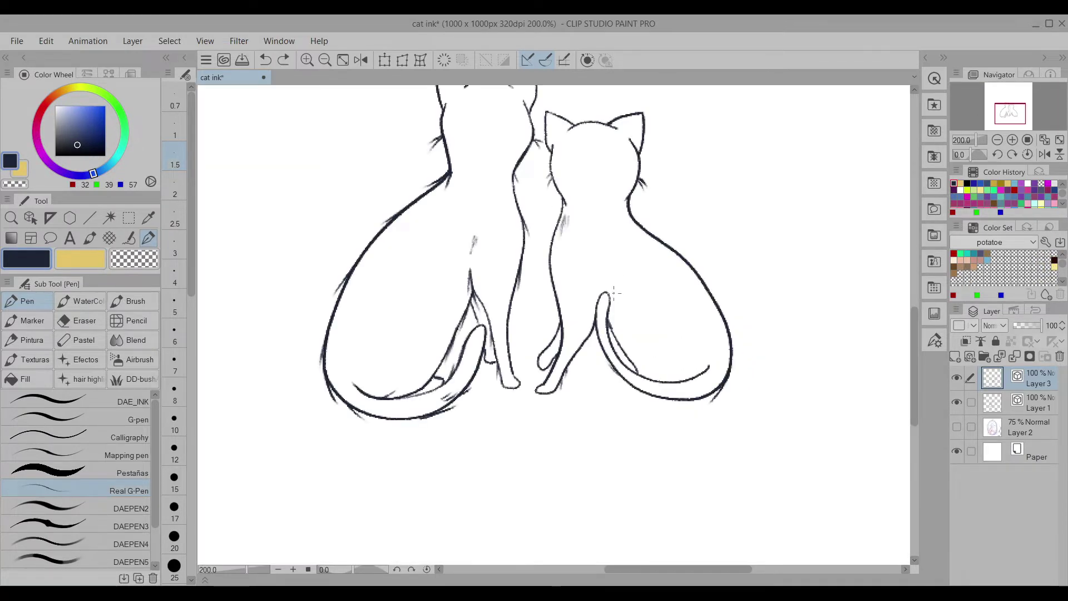
pyautogui.scroll(-1, 607, 280)
pyautogui.scroll(1, 607, 280)
pyautogui.scroll(-3, 668, 312)
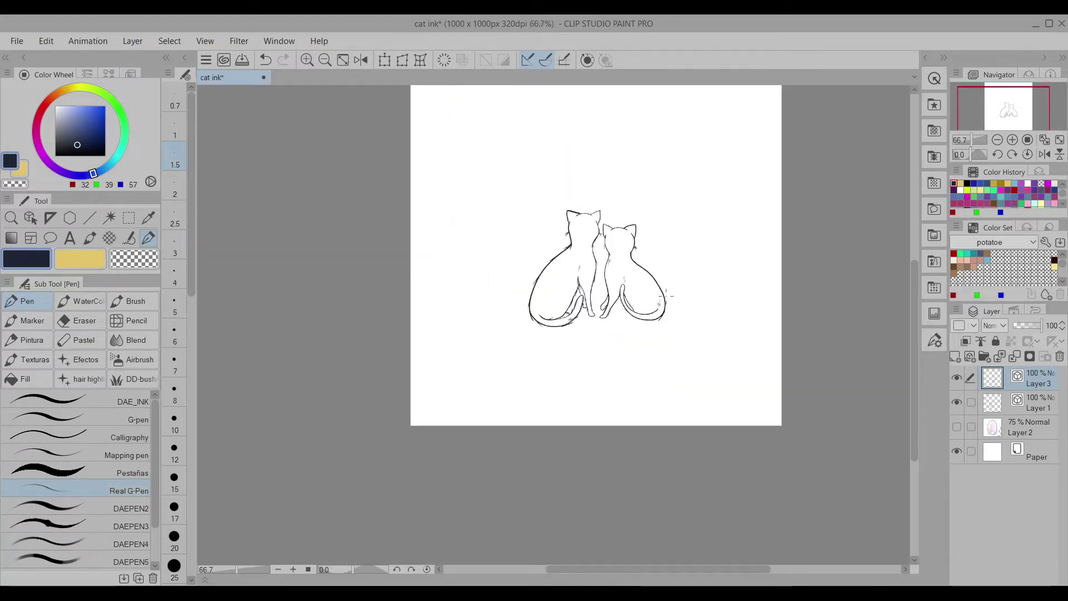
pyautogui.scroll(1, 711, 322)
# Show the sketch layer, merge the two cat layers into one and add a new vector layer above it.
pyautogui.click(958, 427)
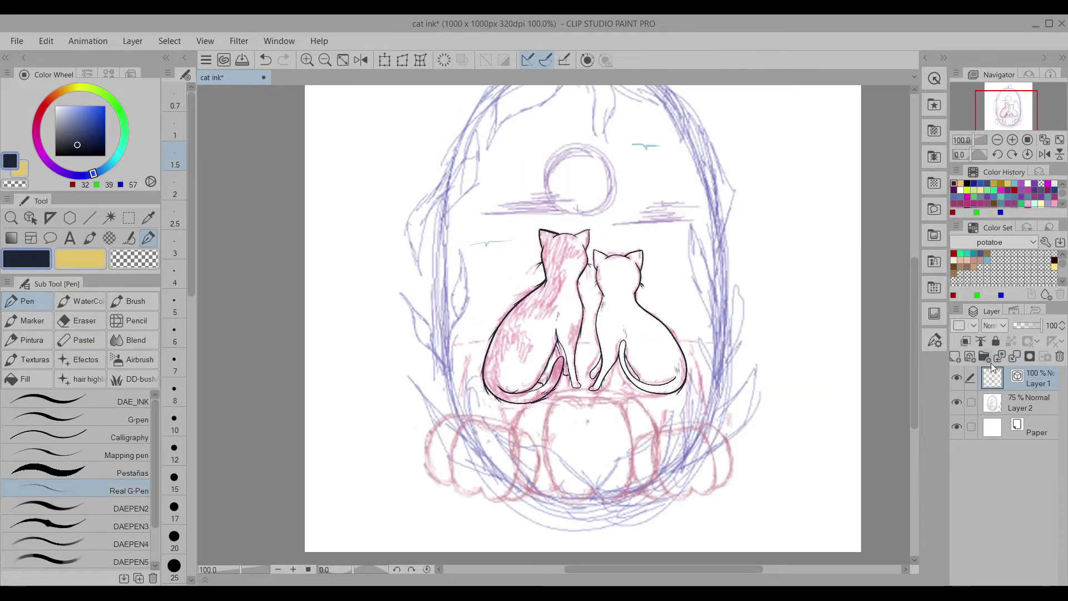
pyautogui.scroll(1, 538, 315)
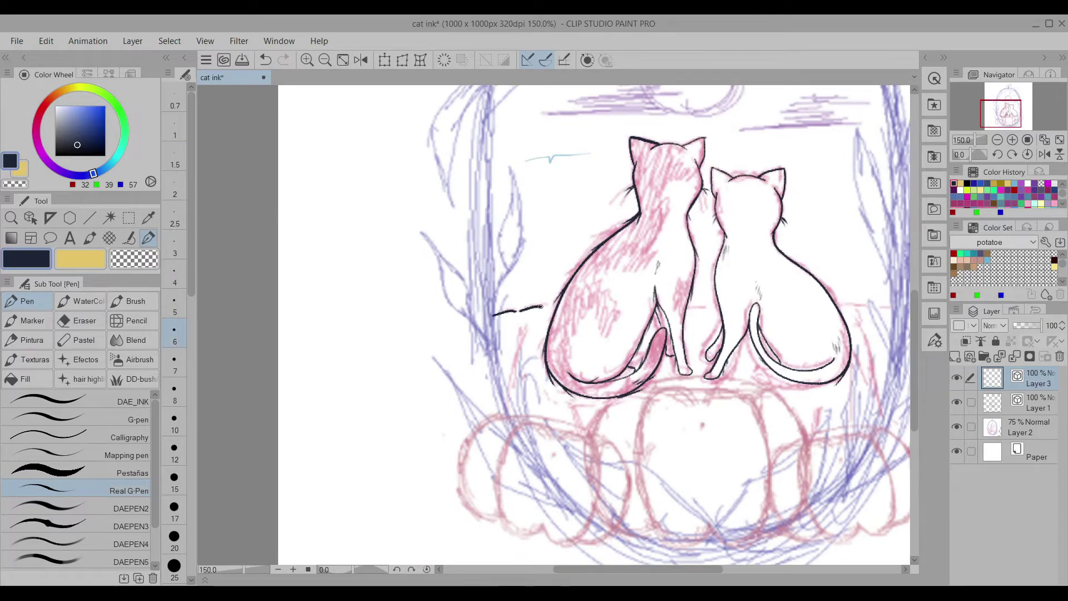
# Ink the broken horizon line and small ground dashes behind the cats with the Real G-Pen at size 6.
pyautogui.scroll(1, 673, 239)
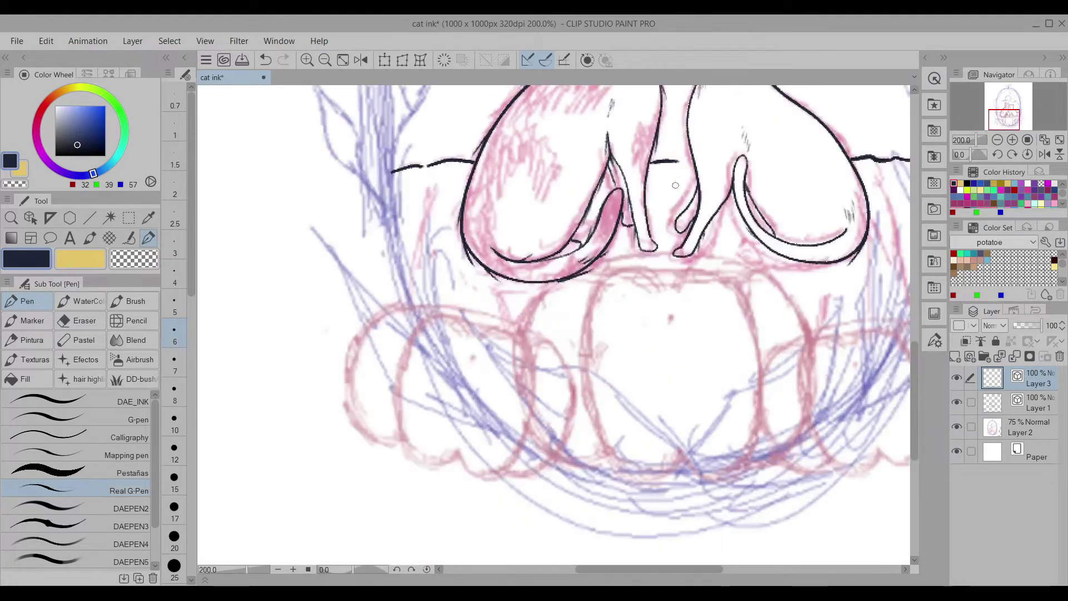
pyautogui.hscroll(3, 795, 213)
pyautogui.hotkey('ctrl', 'z')
# Ink the round moon outline above the cats with the Real G-Pen at size 10.
pyautogui.scroll(-4, 342, 227)
pyautogui.scroll(4, 216, 398)
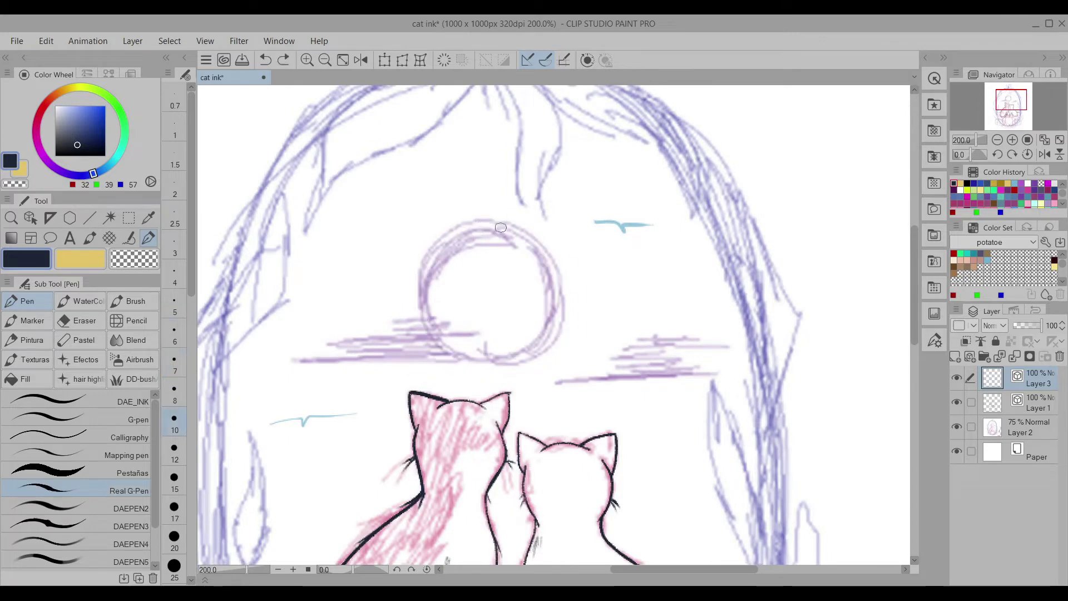
pyautogui.moveTo(501, 234); pyautogui.dragTo(508, 223)
pyautogui.scroll(-1, 448, 262)
# Adjust the moon outline's thickness with the Adjust line width tool at brush size 120.
pyautogui.click(129, 238)
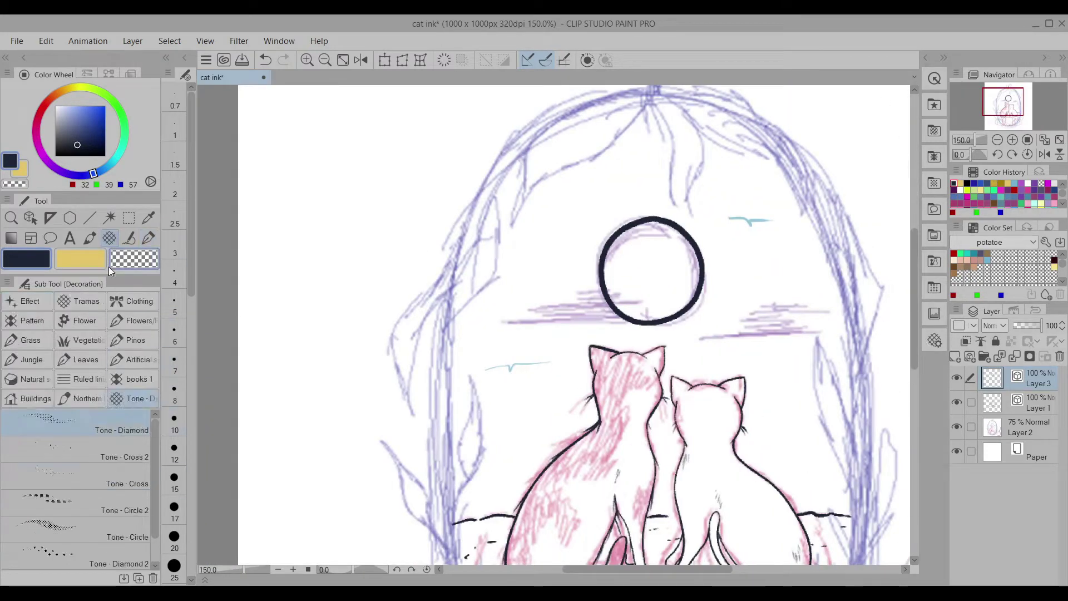
pyautogui.scroll(-3, 193, 302)
pyautogui.click(174, 490)
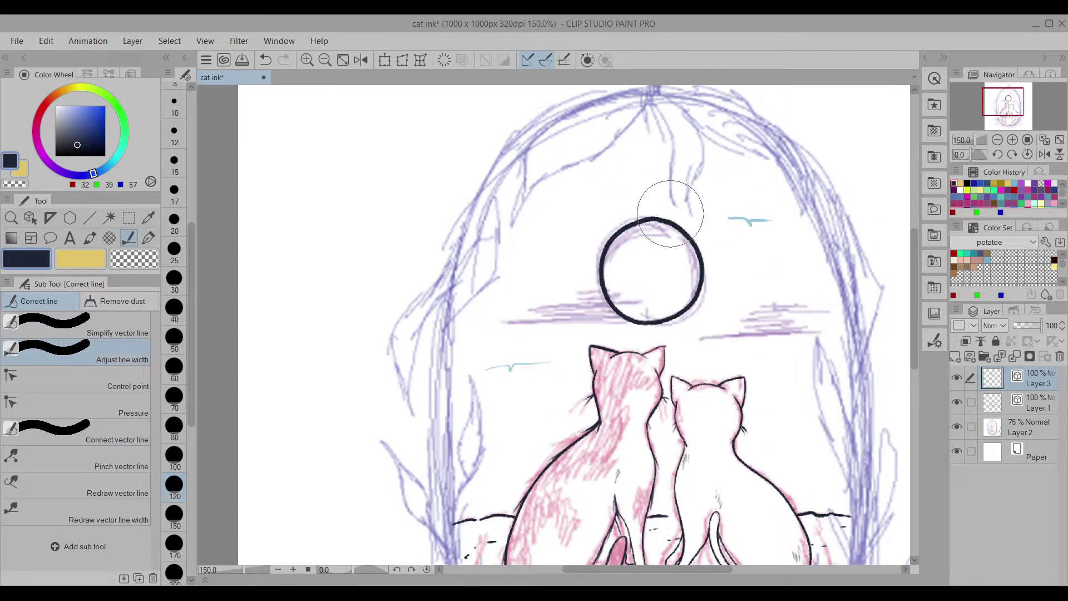
pyautogui.scroll(-4, 662, 236)
pyautogui.scroll(5, 663, 236)
# Ink the streaky clouds on both sides of the moon and the small birds with the Real G-Pen at size 6.
pyautogui.press('p')
pyautogui.moveTo(433, 312); pyautogui.dragTo(622, 322)
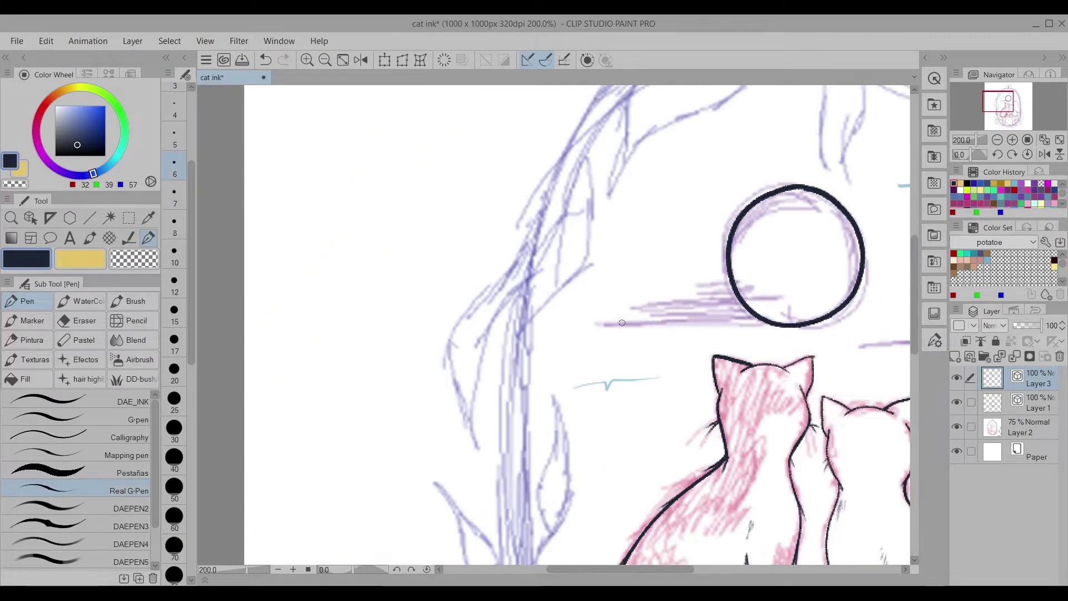
pyautogui.moveTo(697, 293); pyautogui.dragTo(481, 264)
pyautogui.moveTo(801, 317); pyautogui.dragTo(703, 314)
pyautogui.moveTo(758, 298); pyautogui.dragTo(701, 303)
pyautogui.moveTo(745, 222); pyautogui.dragTo(776, 220)
pyautogui.scroll(2, 776, 221)
pyautogui.scroll(-6, 775, 220)
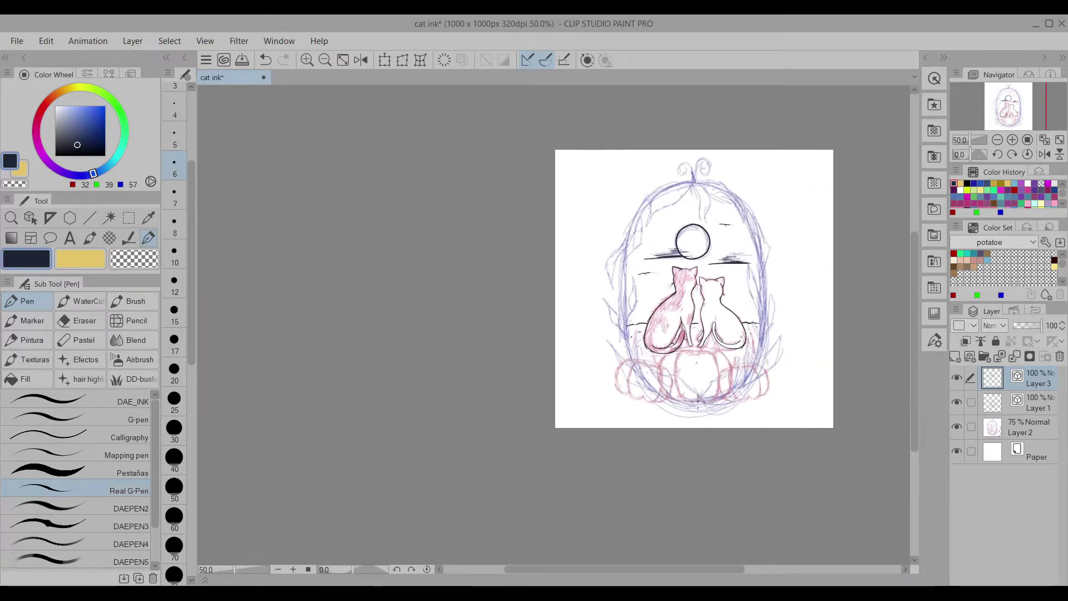
# Ink the central pumpkin below the cats with two middle segments, two side lobes and a short centre crease.
pyautogui.scroll(3, 698, 401)
pyautogui.scroll(-2, 698, 401)
pyautogui.scroll(1, 698, 401)
pyautogui.click(958, 378)
pyautogui.moveTo(585, 251)
pyautogui.mouseDown()
pyautogui.moveTo(511, 412)
pyautogui.moveTo(519, 425)
pyautogui.mouseUp()
pyautogui.moveTo(583, 253); pyautogui.dragTo(654, 429)
pyautogui.moveTo(643, 257)
pyautogui.mouseDown()
pyautogui.moveTo(740, 400)
pyautogui.moveTo(657, 456)
pyautogui.mouseUp()
pyautogui.hotkey('ctrl', 'z')
pyautogui.moveTo(653, 313); pyautogui.dragTo(656, 341)
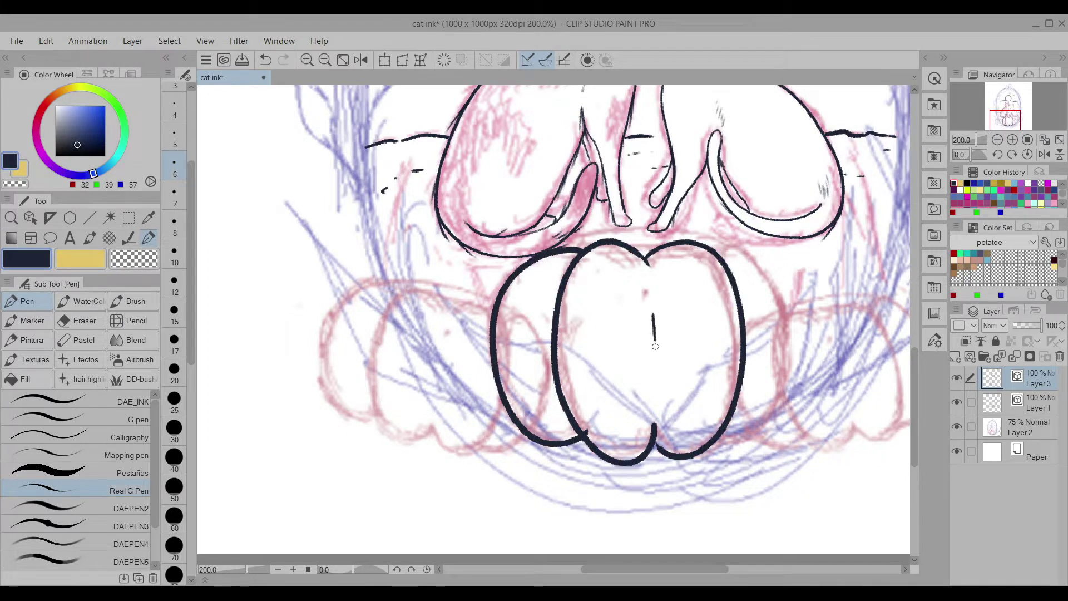
pyautogui.scroll(-5, 755, 331)
pyautogui.scroll(5, 523, 336)
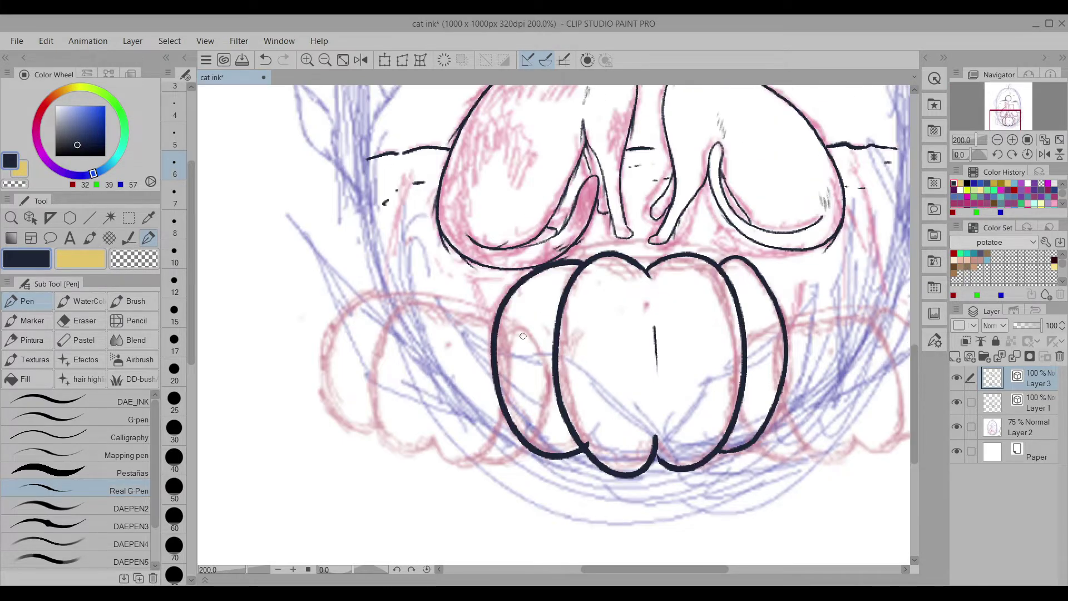
pyautogui.moveTo(636, 256)
pyautogui.mouseDown()
pyautogui.moveTo(561, 128)
pyautogui.moveTo(611, 209)
pyautogui.mouseUp()
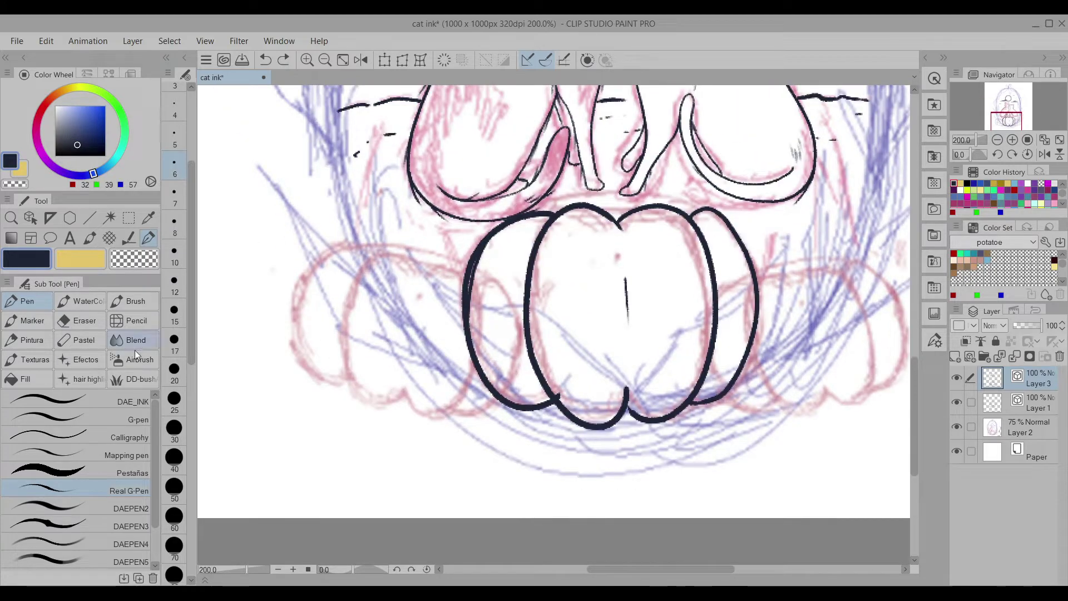
# Erase the central pumpkin's doubled left lobe with the Vector eraser and redraw it in one stroke.
pyautogui.scroll(-3, 599, 225)
pyautogui.click(84, 321)
pyautogui.scroll(3, 500, 279)
pyautogui.click(47, 426)
pyautogui.press('p')
pyautogui.moveTo(511, 194)
pyautogui.mouseDown()
pyautogui.moveTo(468, 208)
pyautogui.moveTo(504, 399)
pyautogui.mouseUp()
# Select the central pumpkin with a rectangle and reshape it with a mesh transformation, widening its lower sides slightly.
pyautogui.scroll(-5, 657, 273)
pyautogui.scroll(5, 668, 270)
pyautogui.hotkey('ctrl', 't')
pyautogui.press('Escape')
pyautogui.press('m')
pyautogui.moveTo(658, 489); pyautogui.dragTo(346, 180)
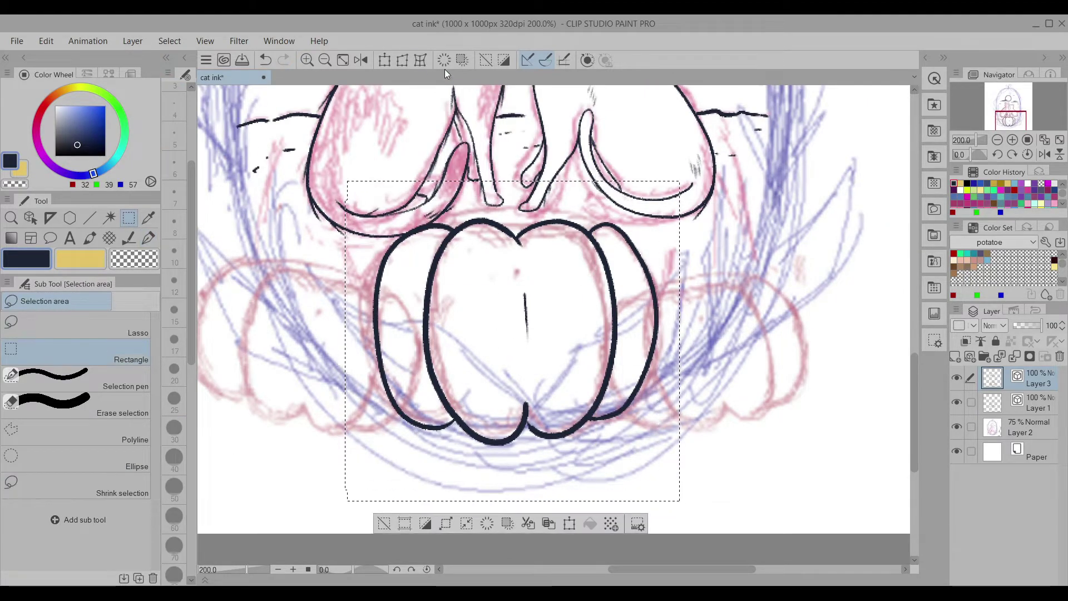
pyautogui.hotkey('ctrl', 'shift', 't')
pyautogui.moveTo(459, 287); pyautogui.dragTo(454, 292)
pyautogui.moveTo(682, 393); pyautogui.dragTo(692, 401)
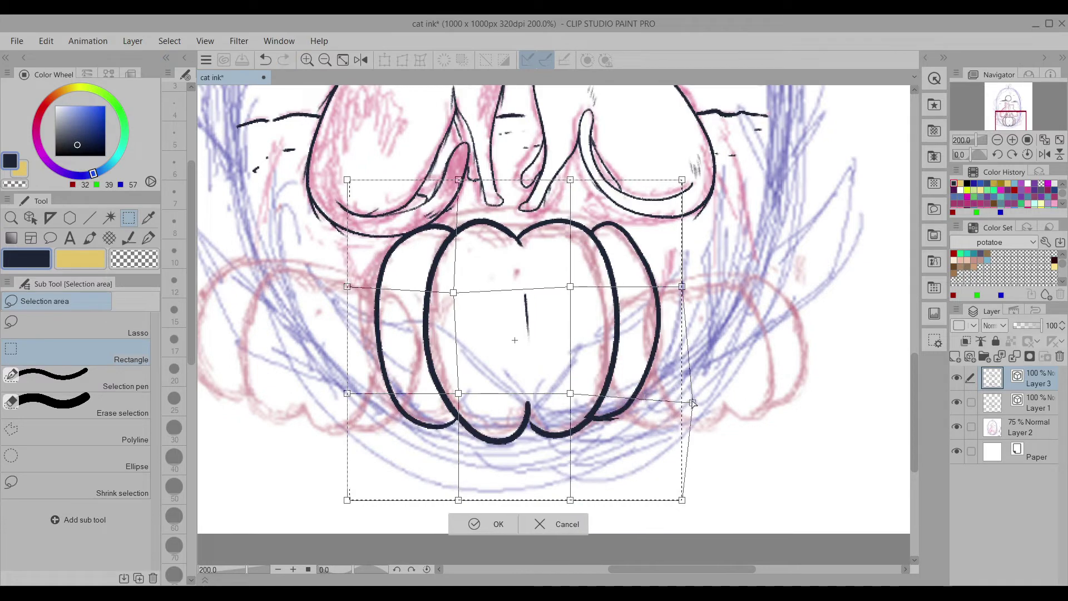
pyautogui.moveTo(347, 394); pyautogui.dragTo(332, 380)
pyautogui.moveTo(348, 180); pyautogui.dragTo(358, 188)
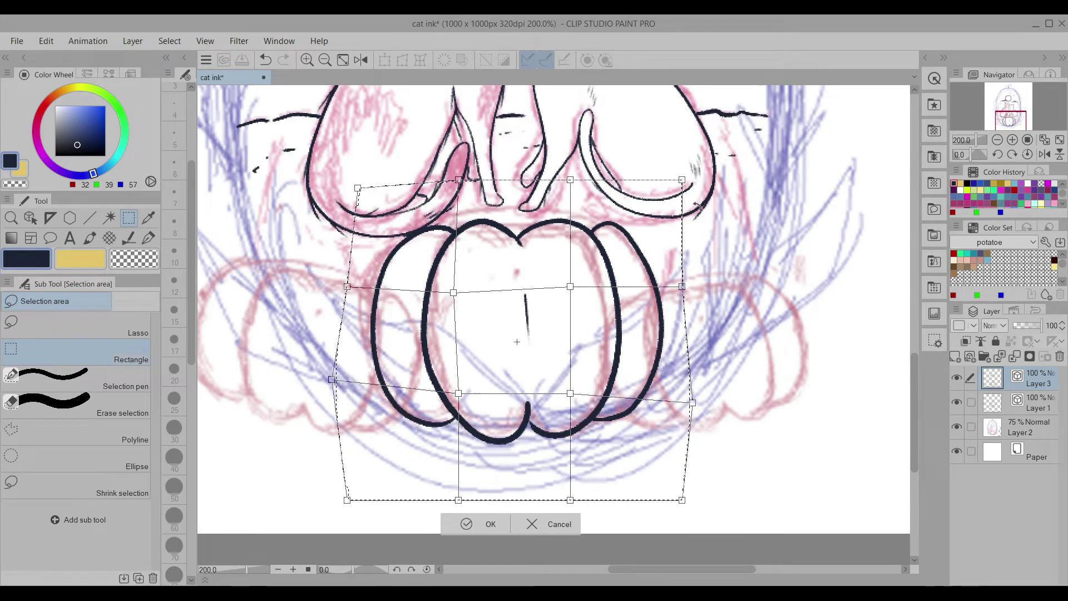
pyautogui.moveTo(682, 286); pyautogui.dragTo(683, 276)
pyautogui.moveTo(570, 287); pyautogui.dragTo(570, 296)
pyautogui.scroll(-1, 654, 320)
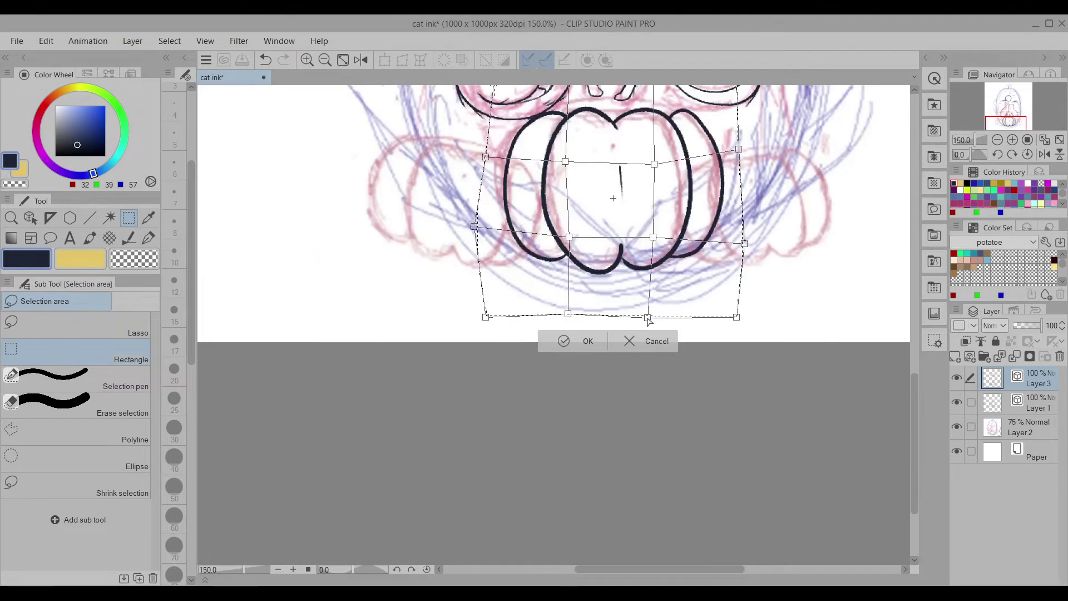
pyautogui.press('Return')
# Adjust the line weight along the central pumpkin's base with the Pressure line correction tool.
pyautogui.scroll(3, 654, 319)
pyautogui.click(128, 238)
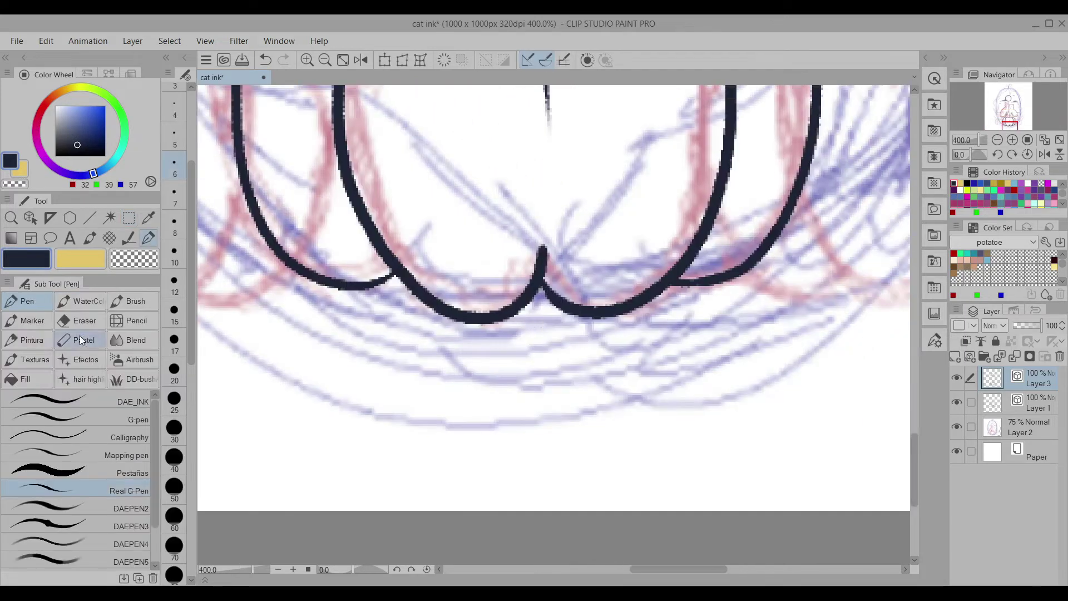
pyautogui.click(128, 238)
pyautogui.scroll(-5, 346, 474)
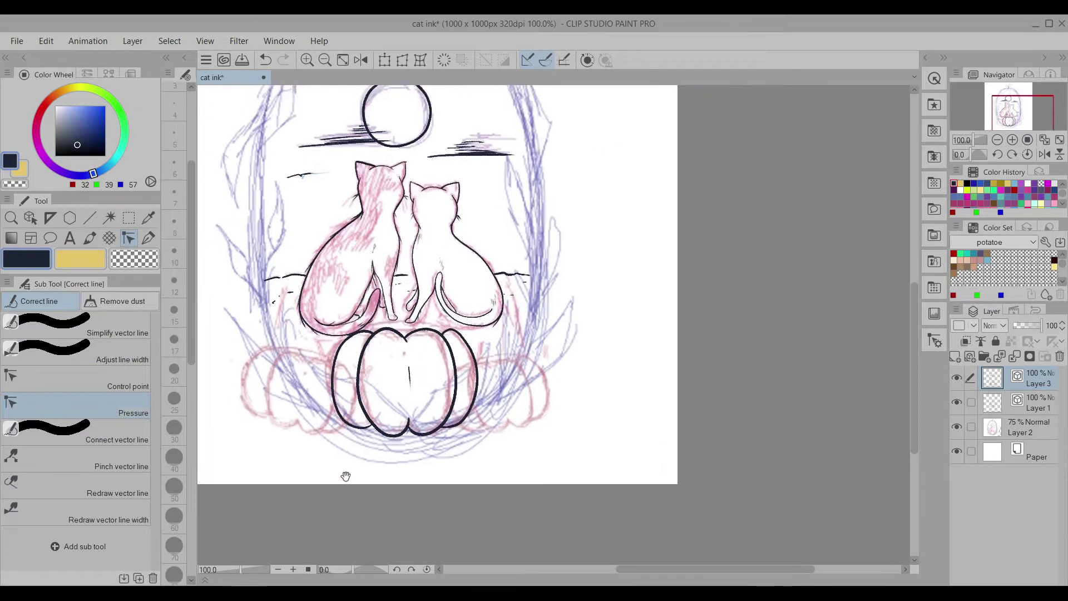
# Ink the left small pumpkin's middle segments, centre crease and outer lobe with the Real G-Pen.
pyautogui.press('p')
pyautogui.scroll(4, 351, 366)
pyautogui.press('-')
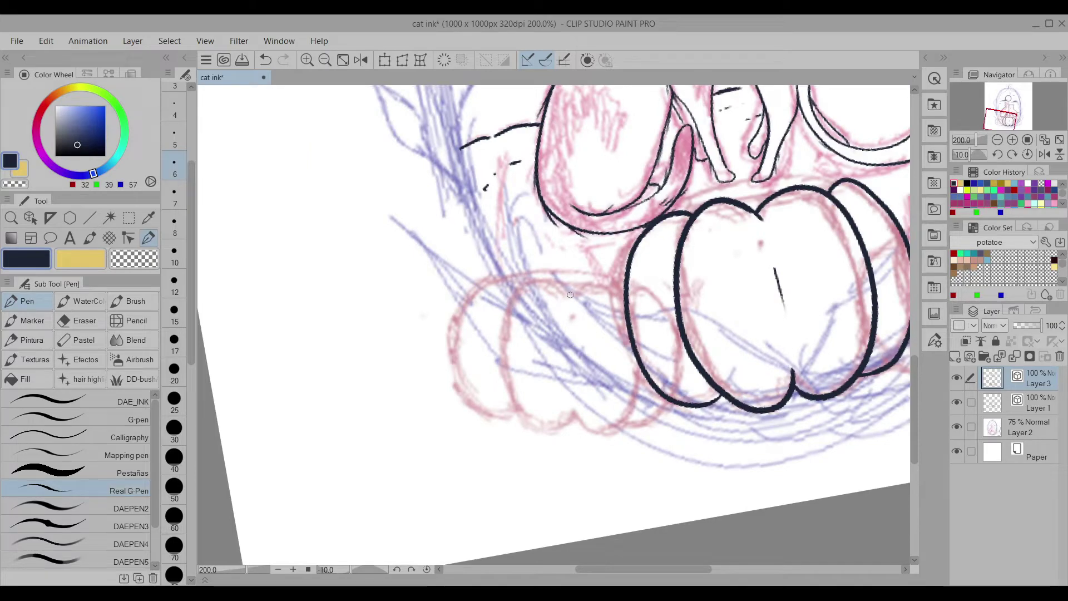
pyautogui.moveTo(571, 295); pyautogui.dragTo(576, 407)
pyautogui.moveTo(525, 287); pyautogui.dragTo(466, 399)
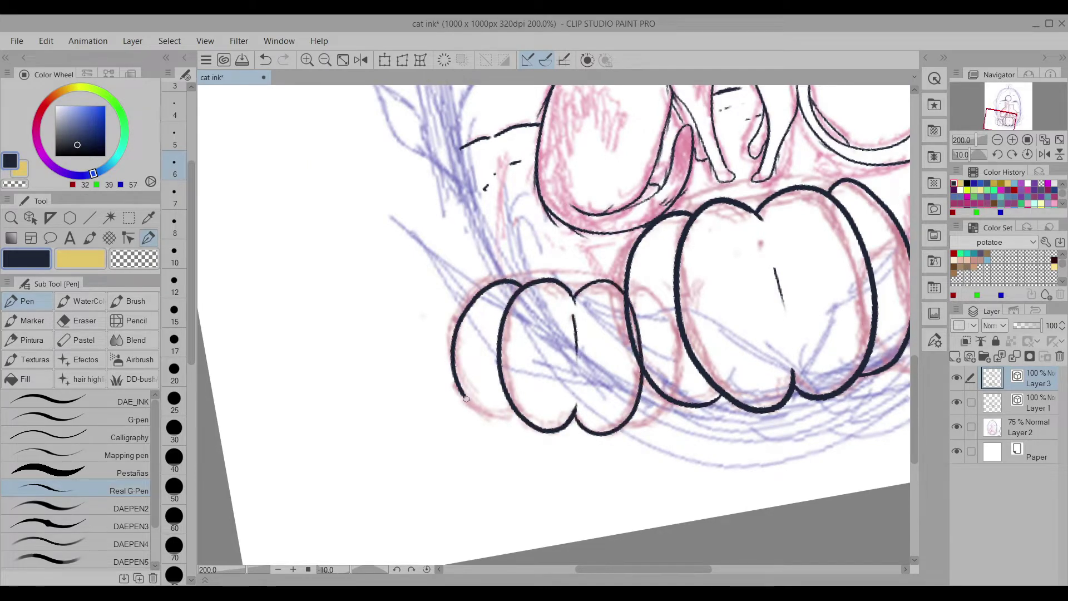
pyautogui.scroll(-2, 662, 403)
# Clean up overlapping lines on the left pumpkin and ink the stems of the left and central pumpkins.
pyautogui.press('e')
pyautogui.moveTo(663, 403); pyautogui.dragTo(512, 407)
pyautogui.press('p')
pyautogui.scroll(3, 506, 318)
pyautogui.moveTo(504, 305); pyautogui.dragTo(515, 341)
pyautogui.scroll(-4, 555, 270)
pyautogui.scroll(2, 520, 233)
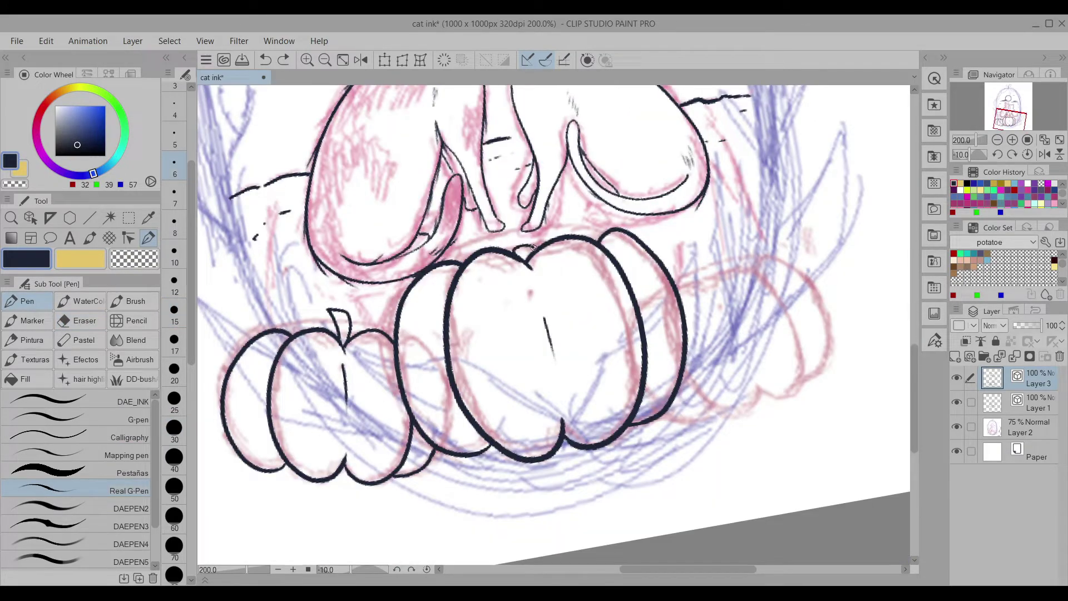
# Flip and rotate the canvas view and ink the right small pumpkin's first middle segment and centre crease.
pyautogui.hotkey('ctrl', '0')
pyautogui.scroll(3, 601, 358)
pyautogui.moveTo(601, 358); pyautogui.dragTo(596, 406)
pyautogui.press('h')
pyautogui.moveTo(701, 218)
pyautogui.mouseDown()
pyautogui.moveTo(612, 250)
pyautogui.moveTo(509, 234)
pyautogui.mouseUp()
pyautogui.moveTo(508, 234); pyautogui.dragTo(535, 330)
pyautogui.hotkey('ctrl', 'z')
pyautogui.moveTo(508, 234); pyautogui.dragTo(533, 327)
pyautogui.hotkey('ctrl', 'z')
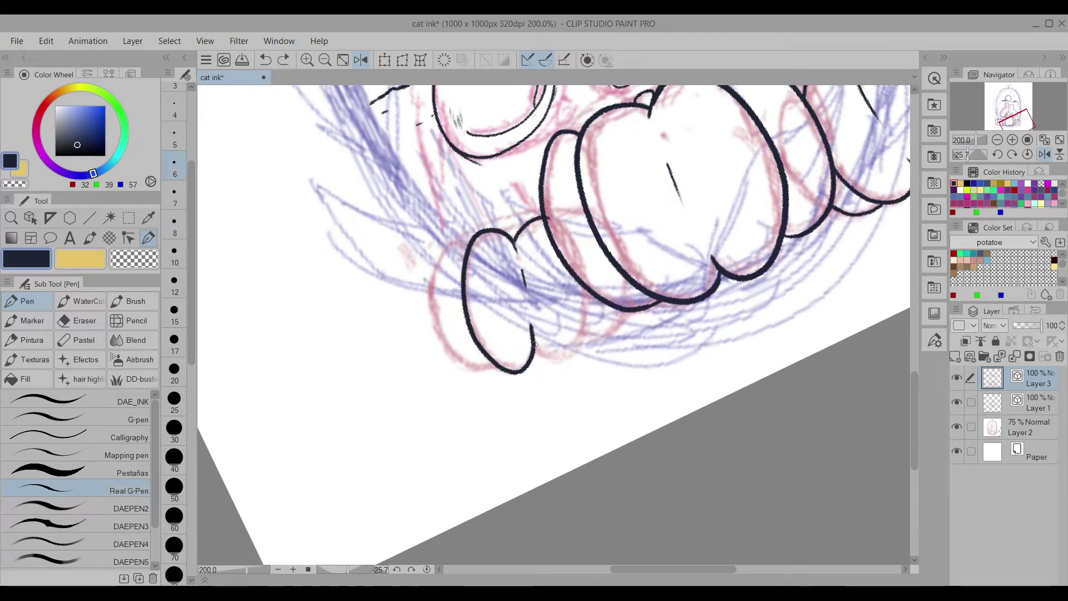
# Ink the right small pumpkin's other middle segment and its outer lobes, redoing strokes that miss the sketch.
pyautogui.moveTo(479, 234); pyautogui.dragTo(473, 365)
pyautogui.hotkey('ctrl', 'z')
pyautogui.hotkey('ctrl', 'z')
pyautogui.moveTo(473, 235)
pyautogui.mouseDown()
pyautogui.moveTo(429, 303)
pyautogui.moveTo(493, 365)
pyautogui.mouseUp()
pyautogui.hotkey('ctrl', 'z')
pyautogui.hotkey('ctrl', 'z')
# Erase overlapping lines on the right small pumpkin with the Vector eraser and ink its stem.
pyautogui.press('e')
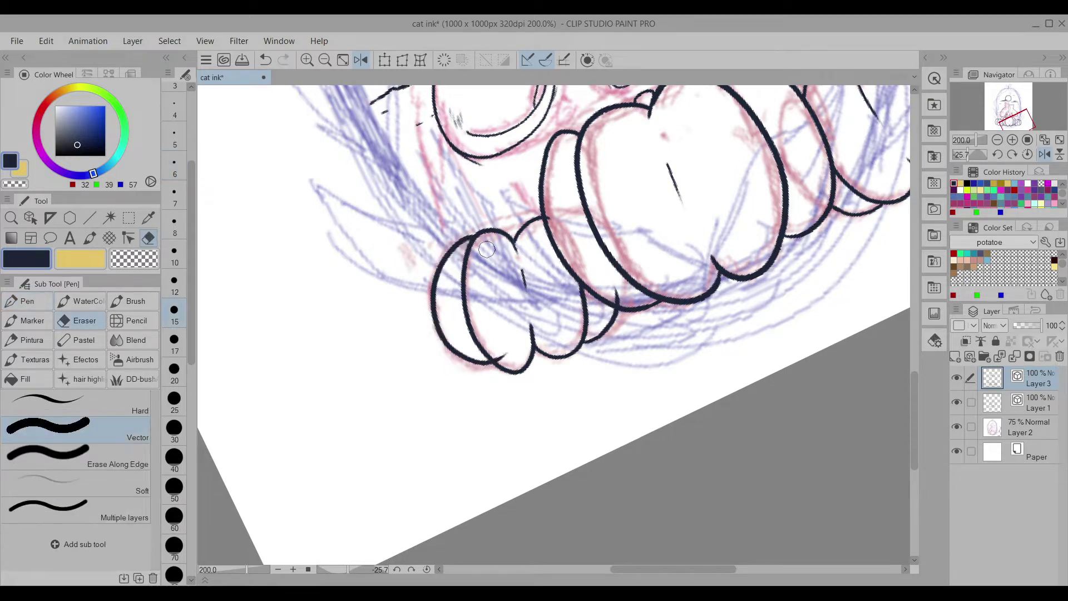
pyautogui.press('p')
pyautogui.hotkey('ctrl', '0')
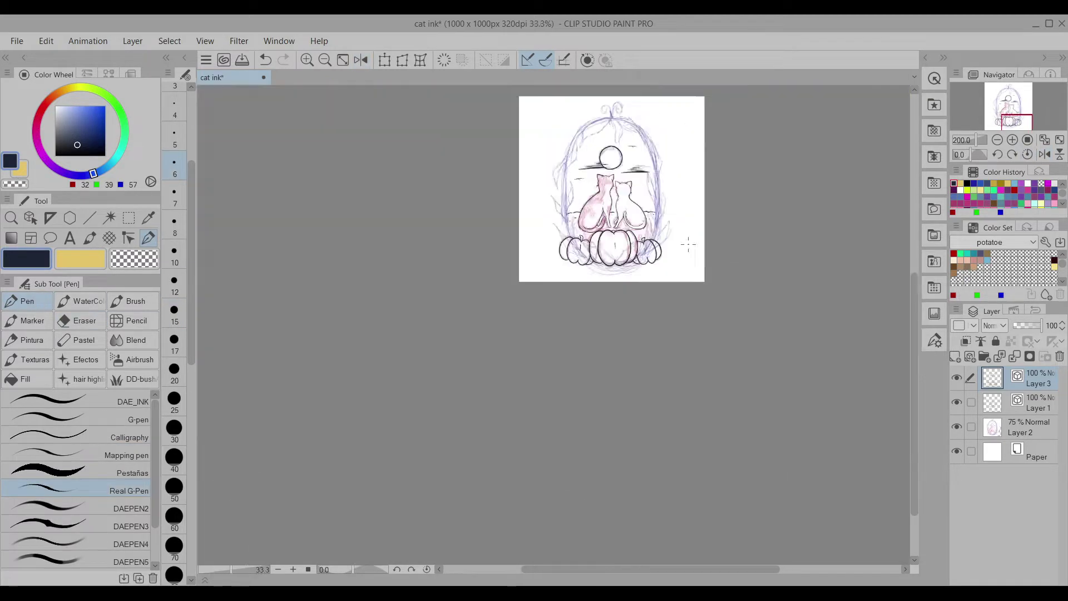
pyautogui.scroll(7, 581, 253)
pyautogui.press('e')
pyautogui.scroll(-8, 652, 429)
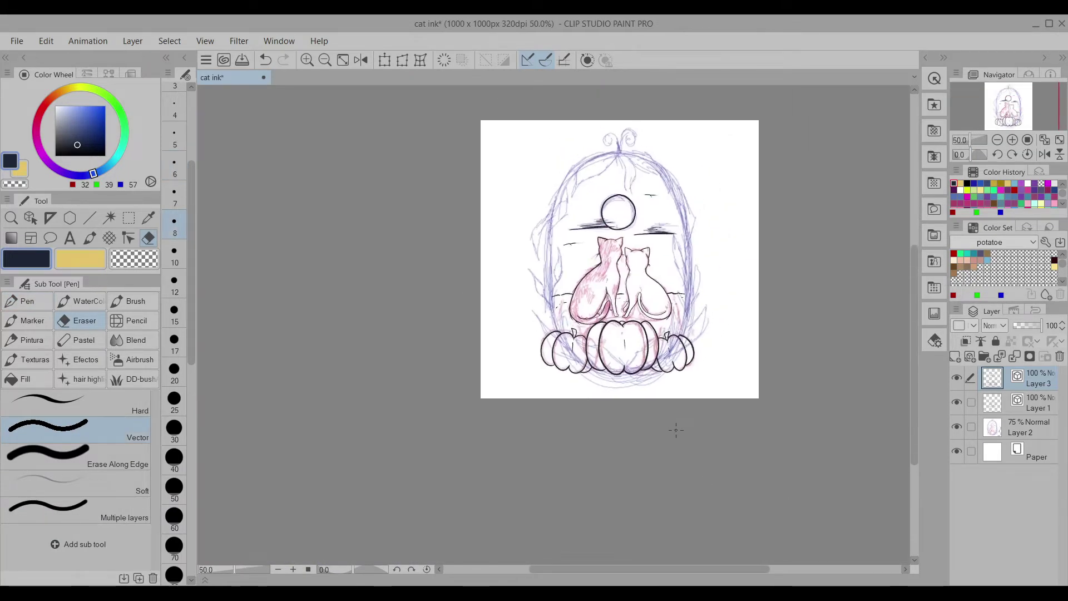
# Add a new vector layer and ink the left side of the oval frame with several overlapping curved strokes.
pyautogui.click(955, 356)
pyautogui.press('p')
pyautogui.scroll(-3, 154, 489)
pyautogui.hotkey('ctrl', 'alt', '0')
pyautogui.moveTo(670, 106); pyautogui.dragTo(534, 462)
pyautogui.hotkey('ctrl', 'z')
pyautogui.moveTo(670, 106)
pyautogui.mouseDown()
pyautogui.moveTo(534, 462)
pyautogui.moveTo(562, 489)
pyautogui.mouseUp()
pyautogui.moveTo(535, 278); pyautogui.dragTo(590, 506)
pyautogui.moveTo(628, 115); pyautogui.dragTo(550, 184)
pyautogui.scroll(-5, 549, 184)
pyautogui.scroll(5, 528, 345)
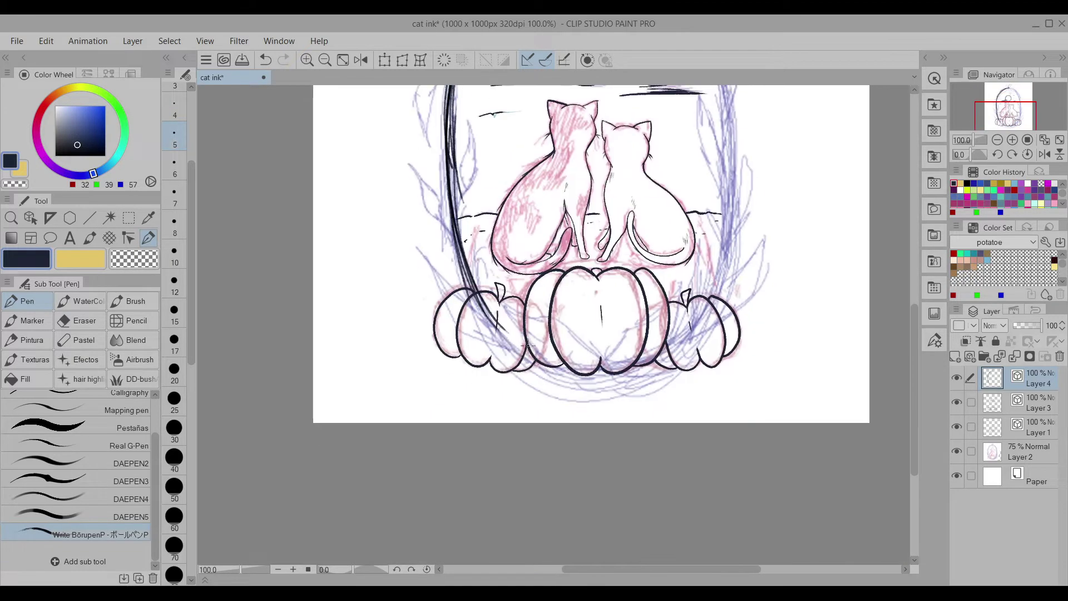
# Mirror the canvas view, ink the opposite side of the oval frame down to its base, and restore the view.
pyautogui.press('h')
pyautogui.scroll(-5, 633, 376)
pyautogui.scroll(5, 578, 385)
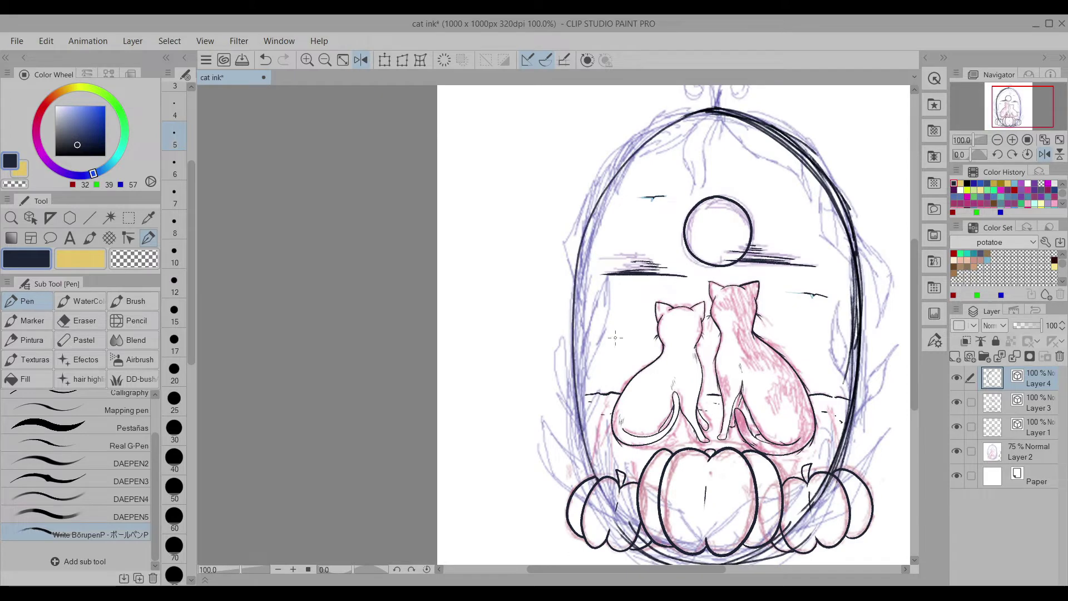
pyautogui.moveTo(609, 539); pyautogui.dragTo(719, 107)
pyautogui.click(1045, 156)
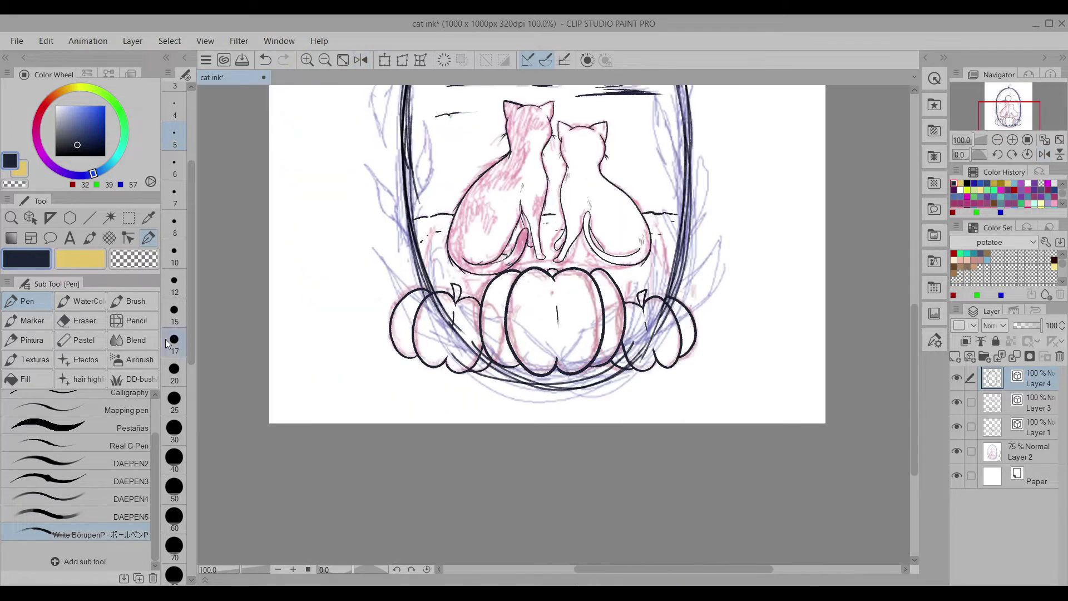
# Erase the frame lines crossing the pumpkins with the Vector eraser and touch up the frame's left side.
pyautogui.click(79, 320)
pyautogui.scroll(2, 443, 329)
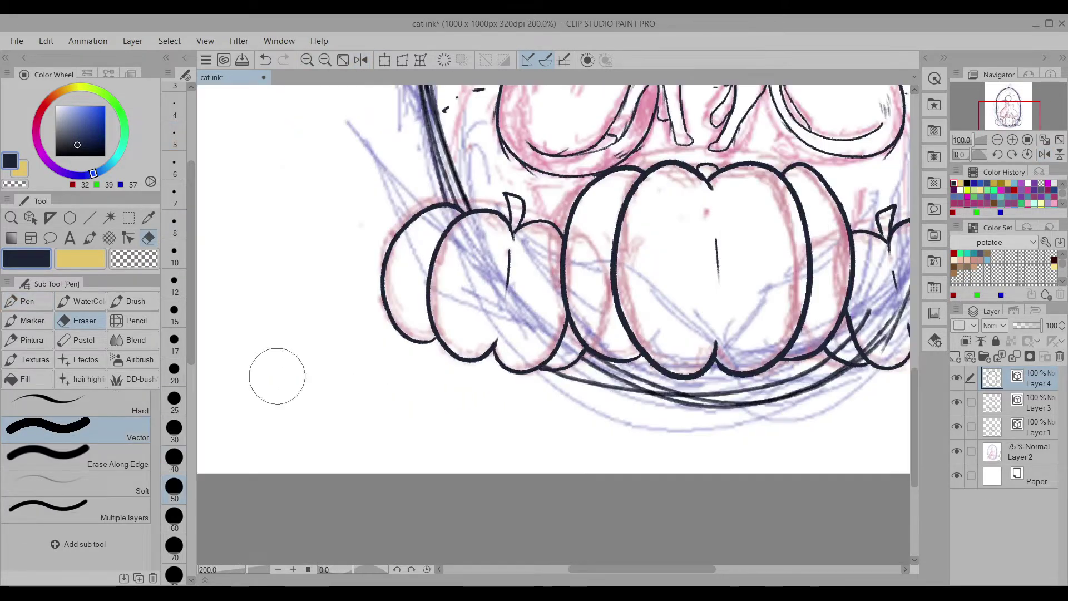
pyautogui.scroll(2, 277, 374)
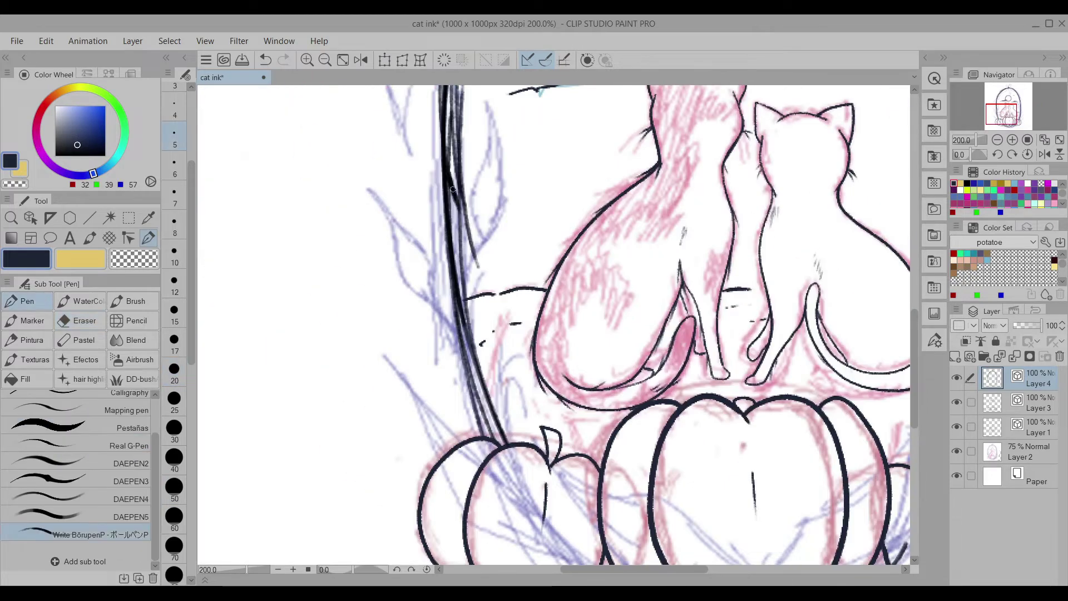
pyautogui.press('p')
pyautogui.scroll(-4, 423, 233)
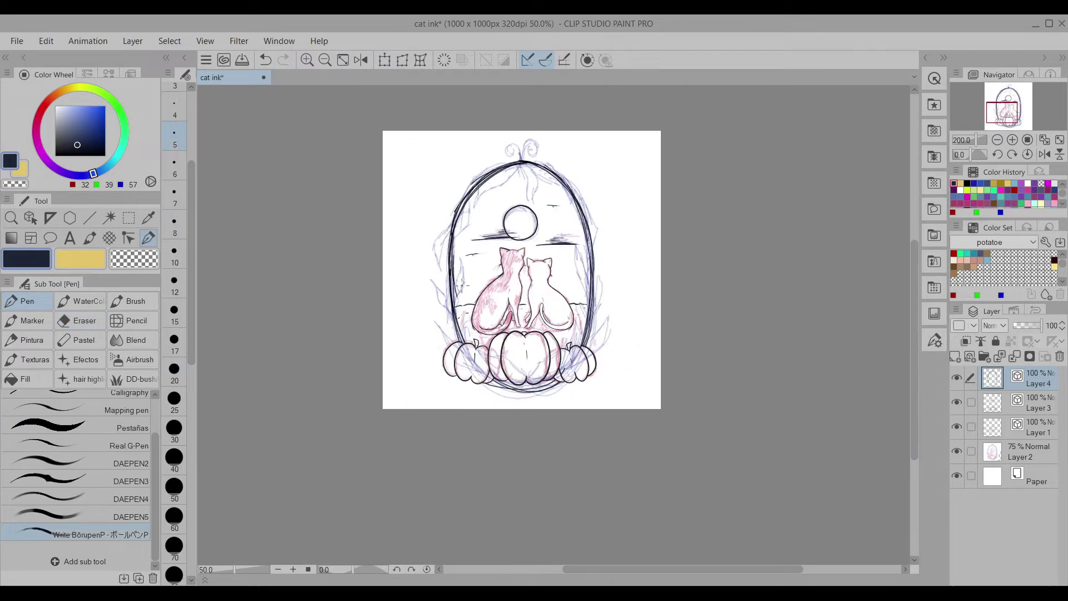
# Add another vector layer and ink the two curls and hanging vines at the frame's top with the Real G-Pen.
pyautogui.click(970, 356)
pyautogui.scroll(1, 152, 457)
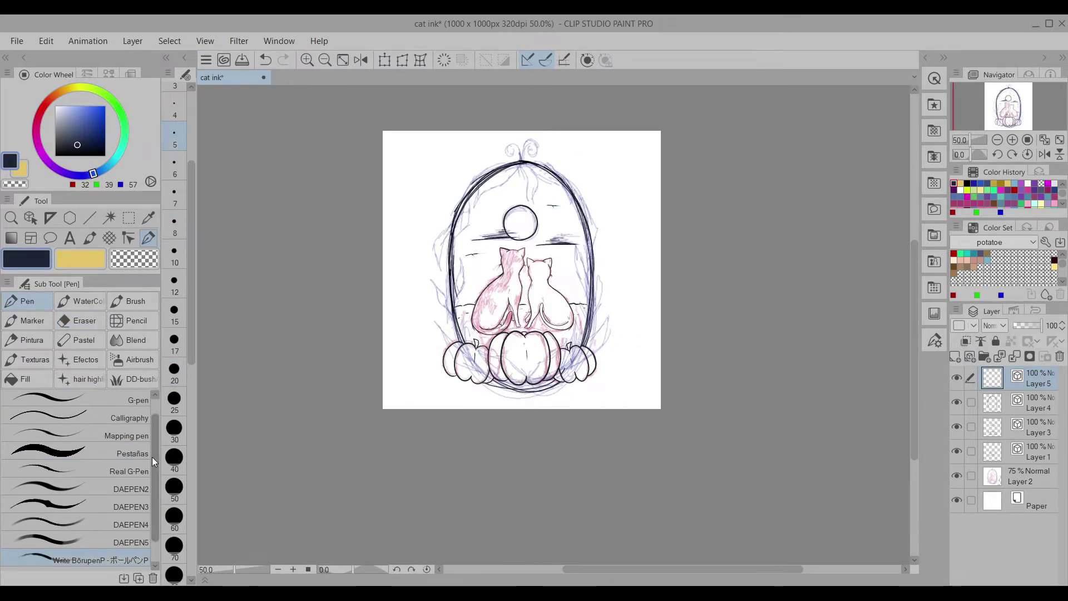
pyautogui.click(122, 471)
pyautogui.scroll(4, 562, 219)
pyautogui.moveTo(562, 219)
pyautogui.mouseDown()
pyautogui.moveTo(535, 181)
pyautogui.moveTo(539, 201)
pyautogui.moveTo(584, 167)
pyautogui.moveTo(588, 131)
pyautogui.moveTo(707, 148)
pyautogui.mouseUp()
pyautogui.moveTo(568, 238); pyautogui.dragTo(539, 357)
pyautogui.moveTo(685, 207); pyautogui.dragTo(719, 335)
pyautogui.moveTo(719, 335); pyautogui.dragTo(547, 325)
pyautogui.moveTo(557, 223)
pyautogui.mouseDown()
pyautogui.moveTo(629, 262)
pyautogui.moveTo(633, 287)
pyautogui.mouseUp()
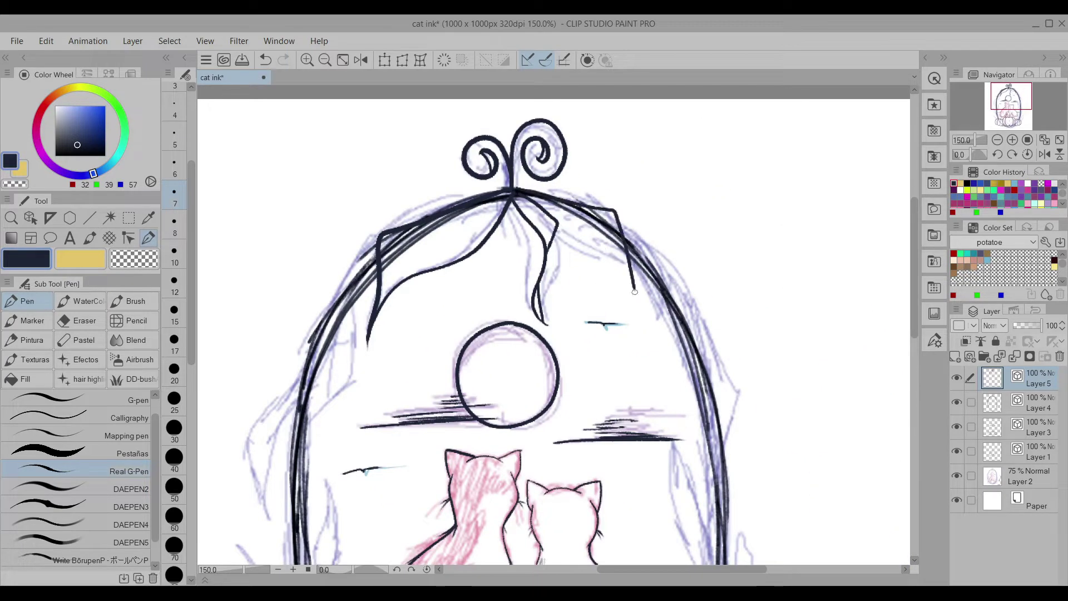
# Ink the pointed leaves inside and outside the frame's left side, redoing a stroke that misses the sketch.
pyautogui.hotkey('ctrl', '0')
pyautogui.scroll(4, 550, 240)
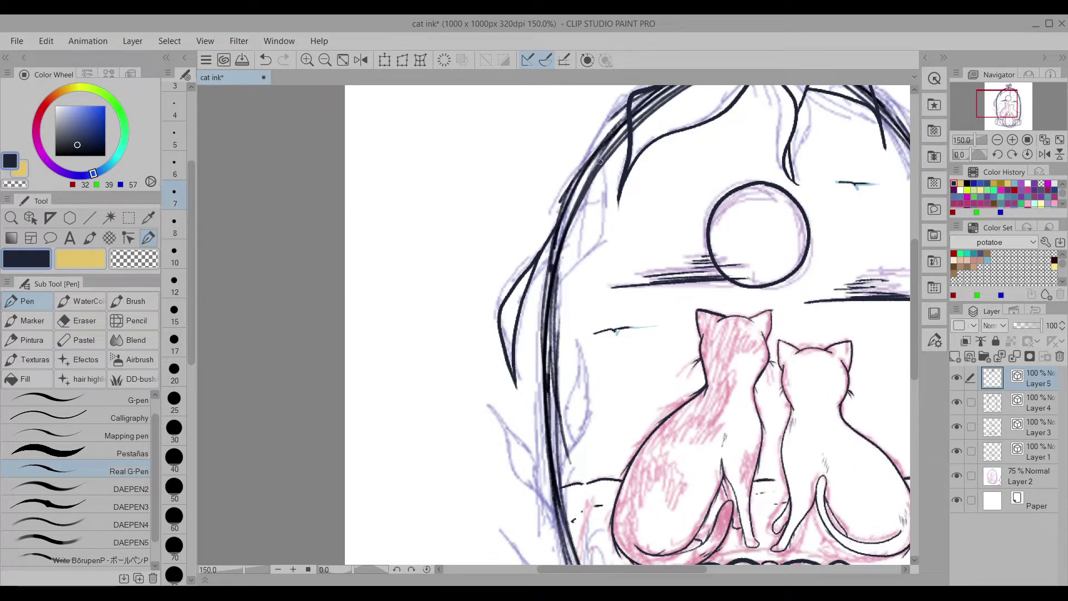
pyautogui.hotkey('ctrl', 'z')
pyautogui.hotkey('ctrl', '0')
pyautogui.scroll(4, 537, 122)
pyautogui.moveTo(544, 146); pyautogui.dragTo(525, 303)
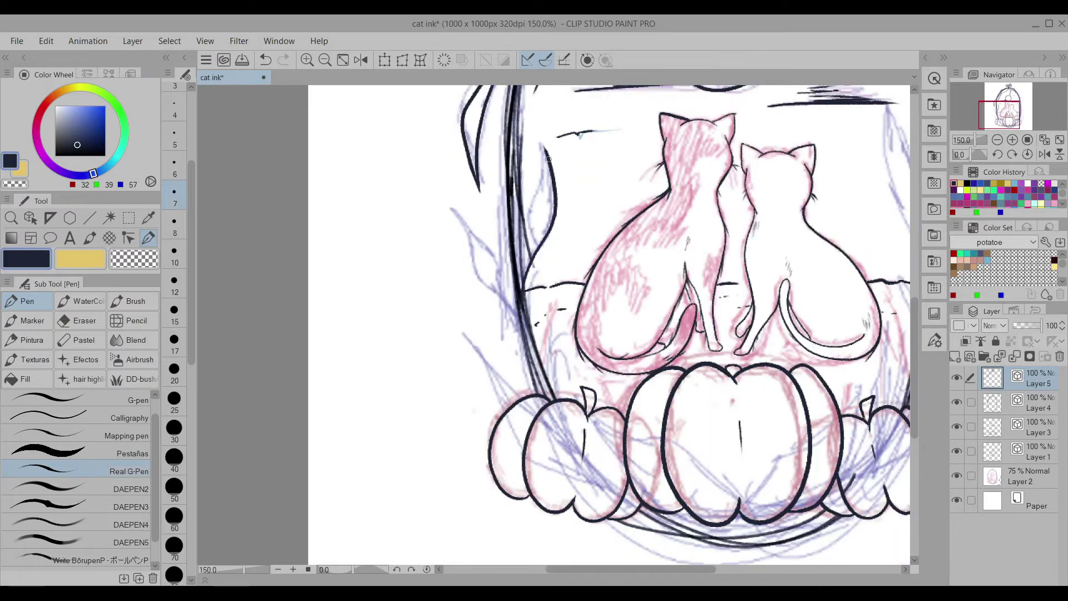
pyautogui.moveTo(483, 246); pyautogui.dragTo(502, 303)
pyautogui.moveTo(414, 256)
pyautogui.mouseDown()
pyautogui.moveTo(505, 360)
pyautogui.moveTo(509, 351)
pyautogui.mouseUp()
pyautogui.hotkey('ctrl', '0')
pyautogui.scroll(2, 377, 345)
pyautogui.press('e')
pyautogui.press('p')
pyautogui.scroll(-2, 661, 277)
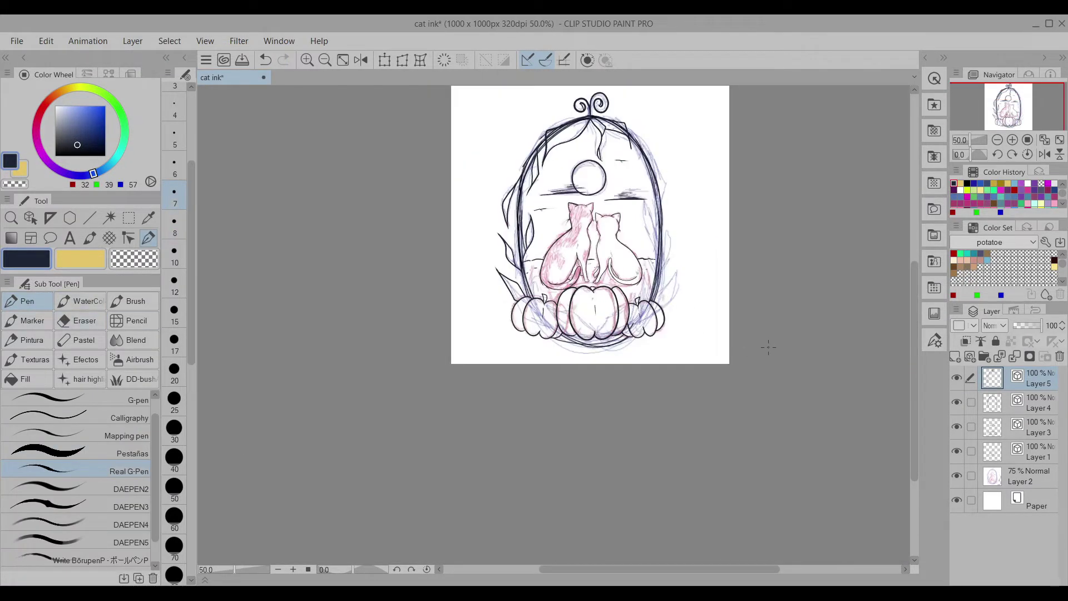
# Ink a small pointed leaf on either side of the curls at the frame's top.
pyautogui.scroll(3, 691, 398)
pyautogui.scroll(-3, 690, 399)
pyautogui.scroll(3, 679, 320)
pyautogui.scroll(-1, 678, 320)
pyautogui.scroll(1, 679, 321)
pyautogui.scroll(-3, 679, 320)
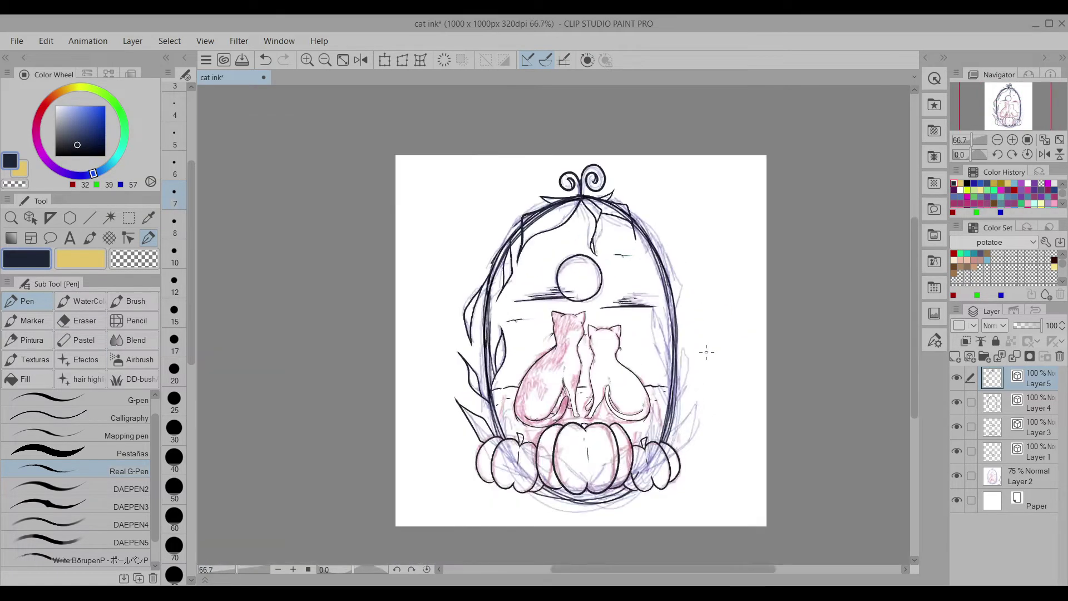
# Ink the outer leaf on the frame's upper right side and work on the long inner leaf below it.
pyautogui.scroll(3, 709, 351)
pyautogui.moveTo(626, 211); pyautogui.dragTo(657, 383)
pyautogui.moveTo(633, 231); pyautogui.dragTo(661, 349)
pyautogui.scroll(-3, 661, 348)
pyautogui.moveTo(589, 269); pyautogui.dragTo(647, 445)
pyautogui.hotkey('ctrl', 'z')
# Ink the smaller inner leaves beside the right cat and the narrow leaves just outside the frame.
pyautogui.scroll(-3, 644, 434)
pyautogui.moveTo(639, 380); pyautogui.dragTo(615, 301)
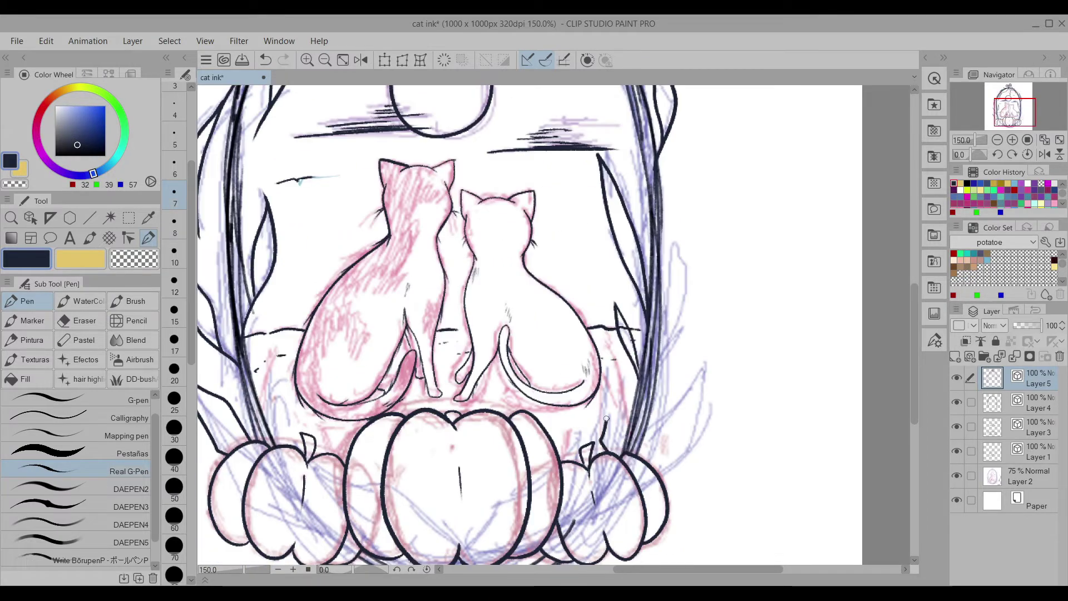
pyautogui.hotkey('ctrl', 'z')
pyautogui.hotkey('ctrl', 'y')
pyautogui.moveTo(670, 318); pyautogui.dragTo(673, 245)
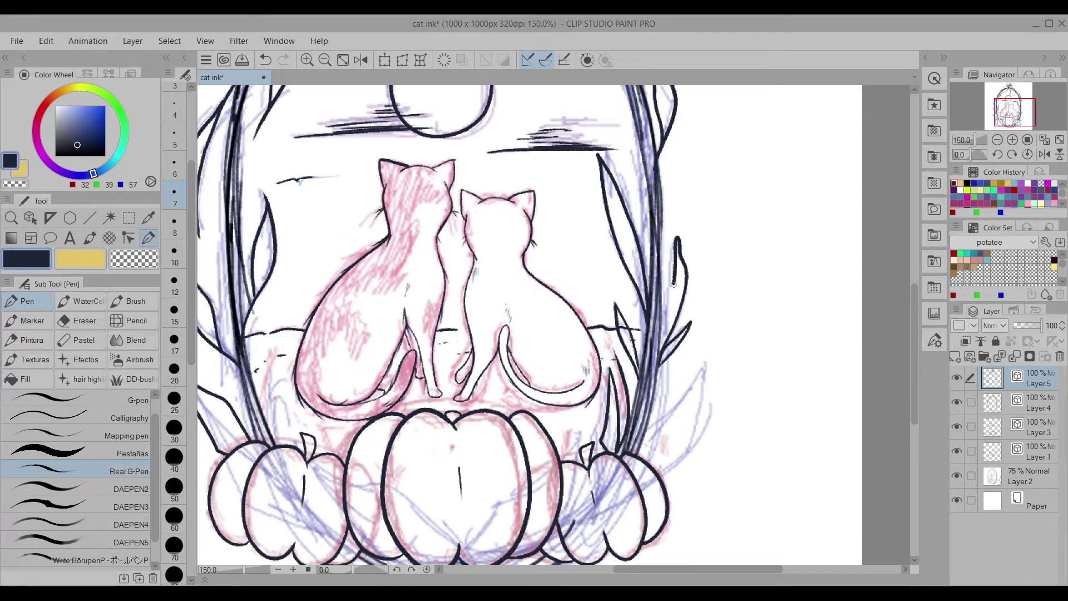
# Ink the large leaves spreading outward above the right small pumpkin.
pyautogui.scroll(-5, 672, 299)
pyautogui.scroll(6, 673, 246)
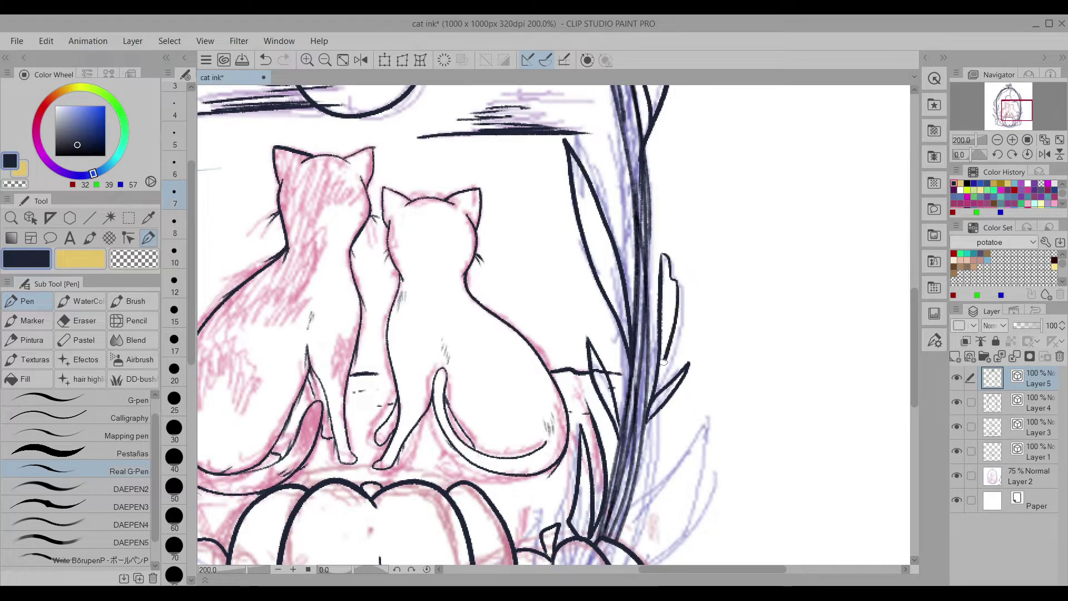
pyautogui.scroll(-3, 664, 362)
pyautogui.moveTo(674, 407); pyautogui.dragTo(774, 267)
pyautogui.scroll(-4, 736, 398)
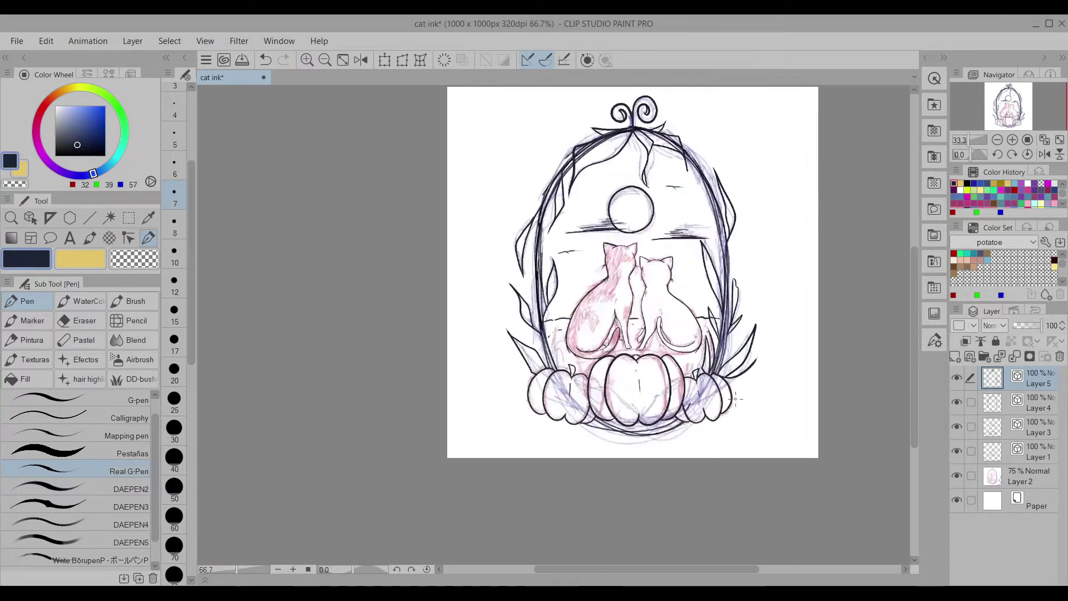
# Erase the frame lines that overlap the upper vines on Layer 4 with the Vector eraser.
pyautogui.scroll(-1, 754, 344)
pyautogui.click(82, 329)
pyautogui.scroll(3, 646, 152)
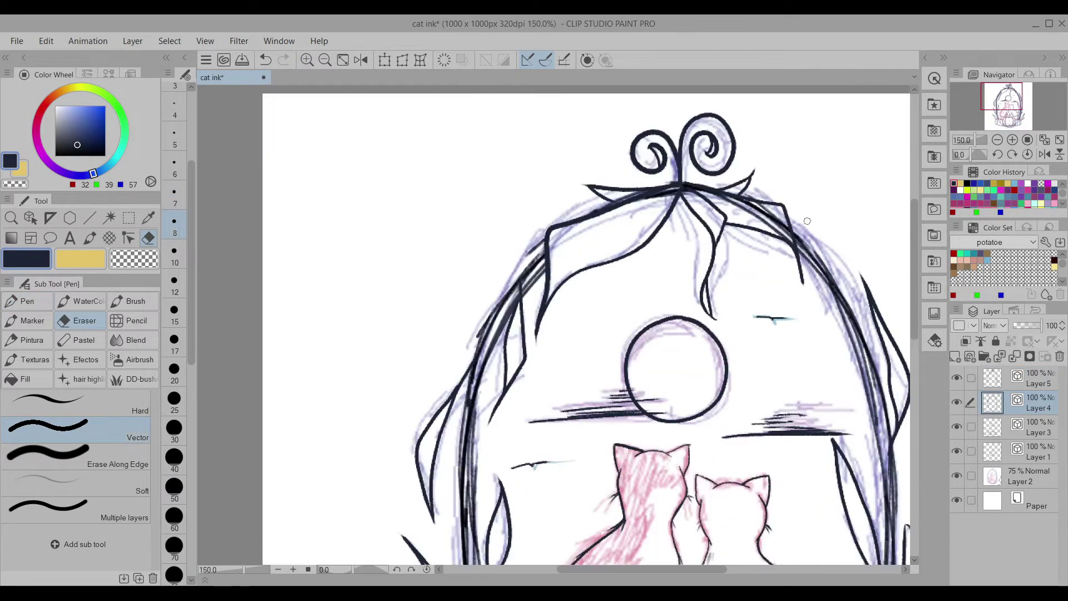
pyautogui.scroll(2, 747, 221)
pyautogui.scroll(-2, 668, 290)
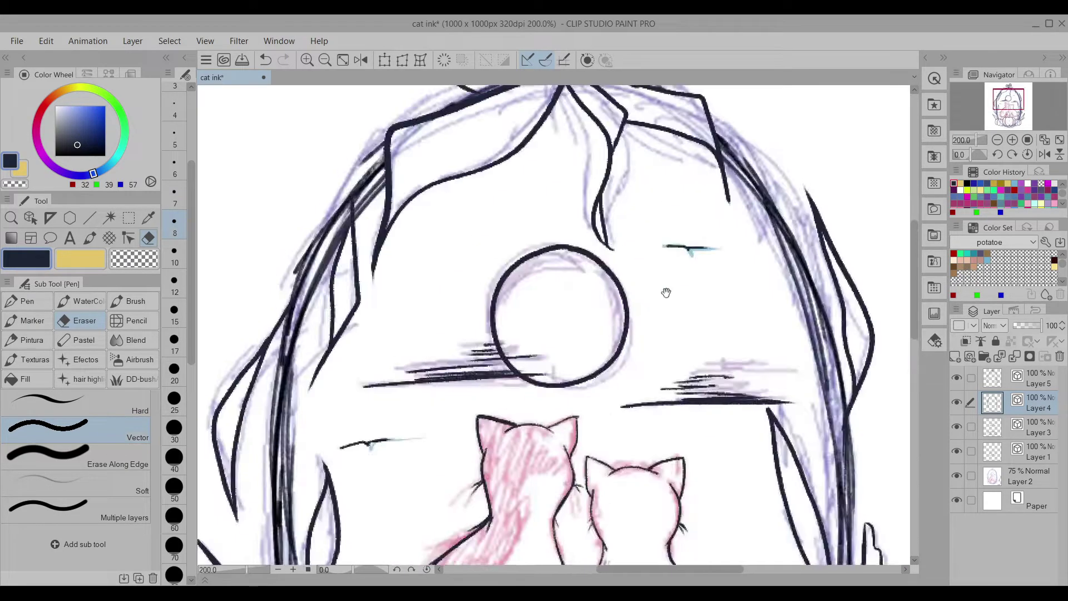
pyautogui.scroll(2, 723, 267)
pyautogui.scroll(-3, 730, 301)
pyautogui.scroll(-1, 730, 301)
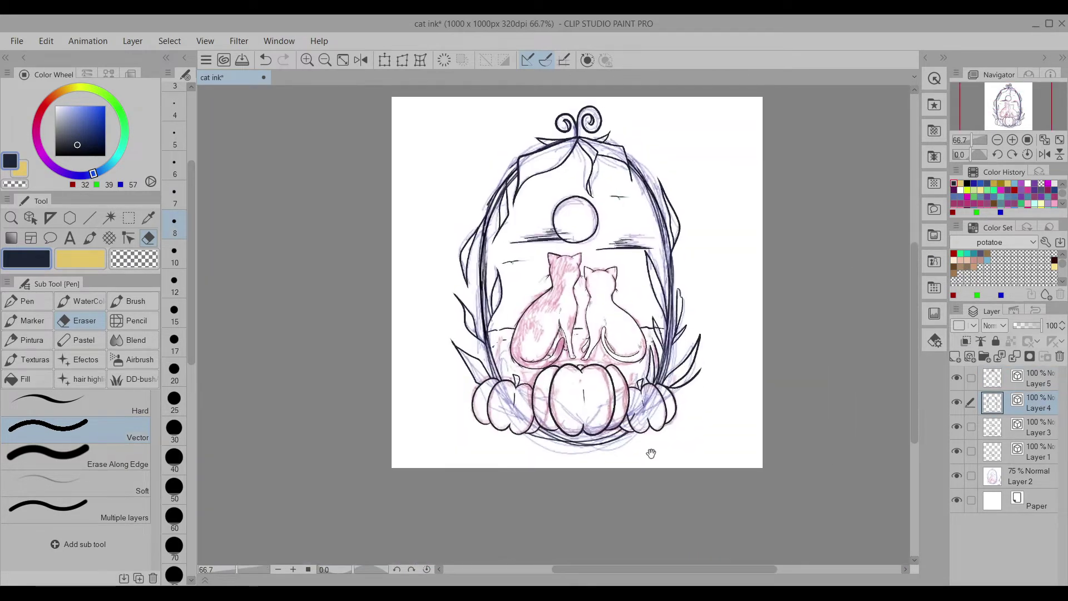
# Ink grass blades on Layer 5 inside the frame, just above the two small pumpkins.
pyautogui.press('p')
pyautogui.hotkey('alt', ']')
pyautogui.scroll(2, 501, 295)
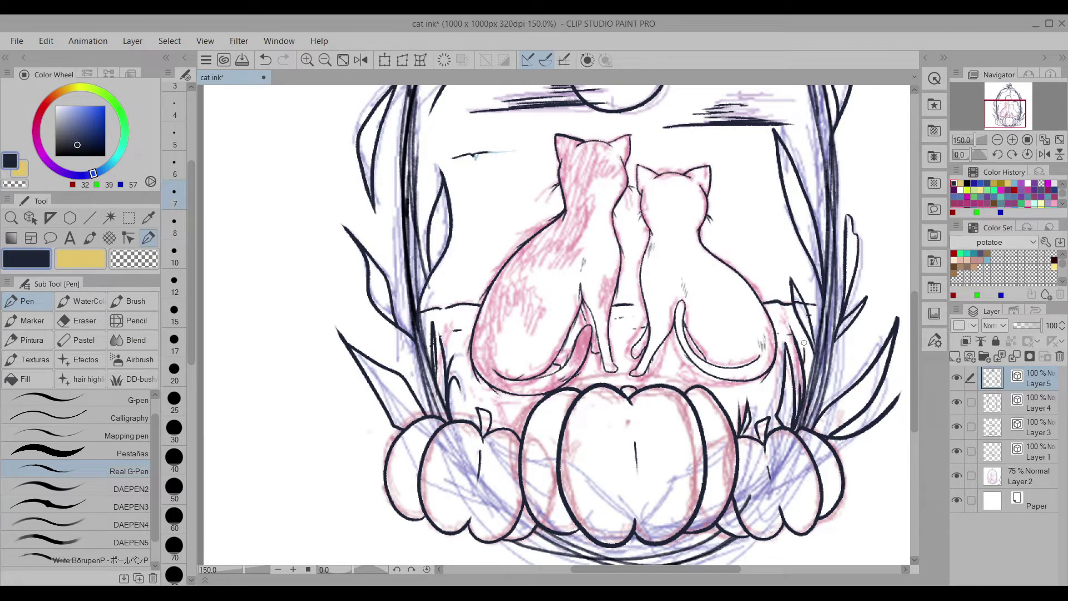
pyautogui.scroll(-4, 810, 368)
# Hide the Layer 2 sketch and erase leftover frame lines around the leaves at the frame's top.
pyautogui.click(957, 476)
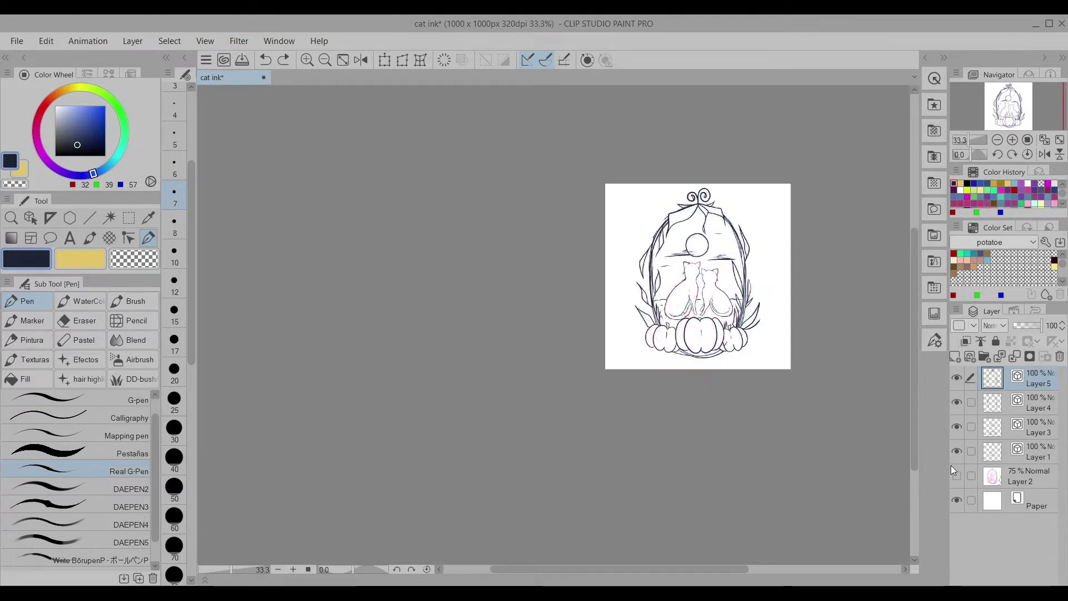
pyautogui.hotkey('ctrl', '0')
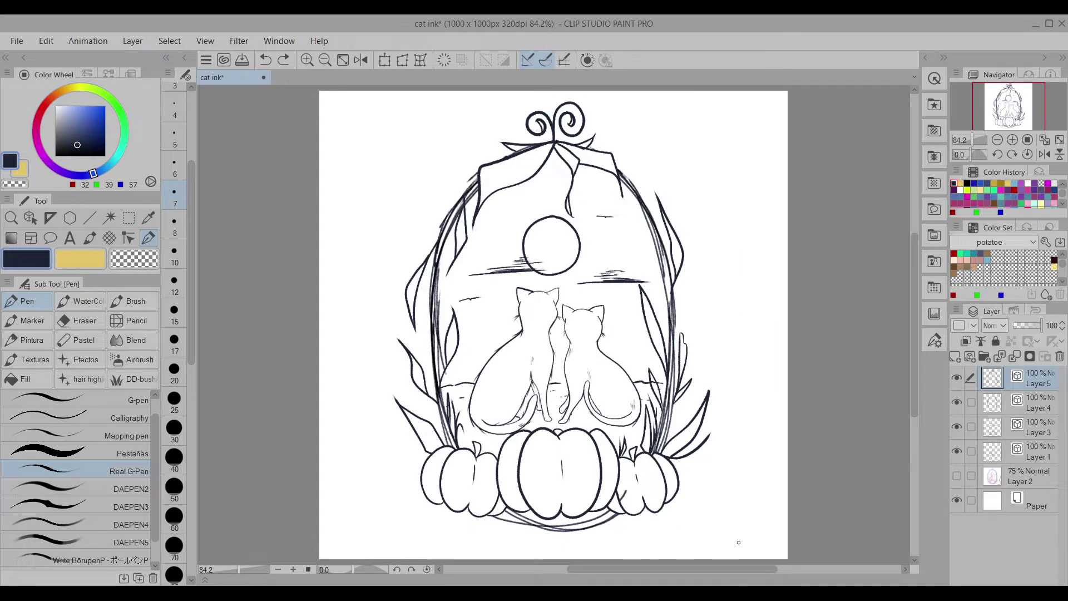
pyautogui.scroll(5, 742, 267)
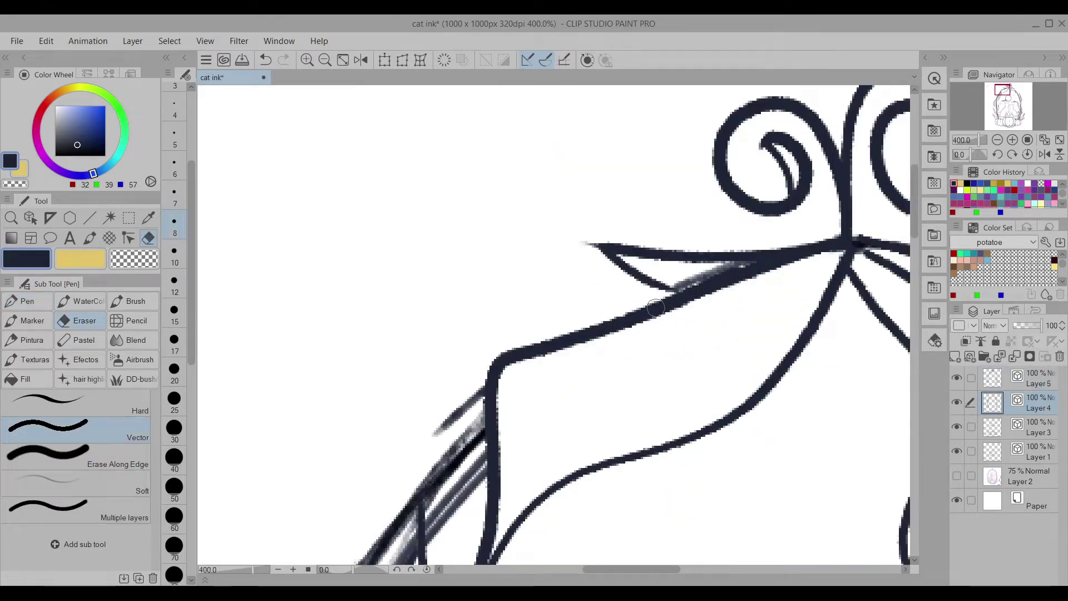
pyautogui.hscroll(3, 415, 370)
pyautogui.hscroll(-2, 634, 273)
pyautogui.hscroll(2, 634, 273)
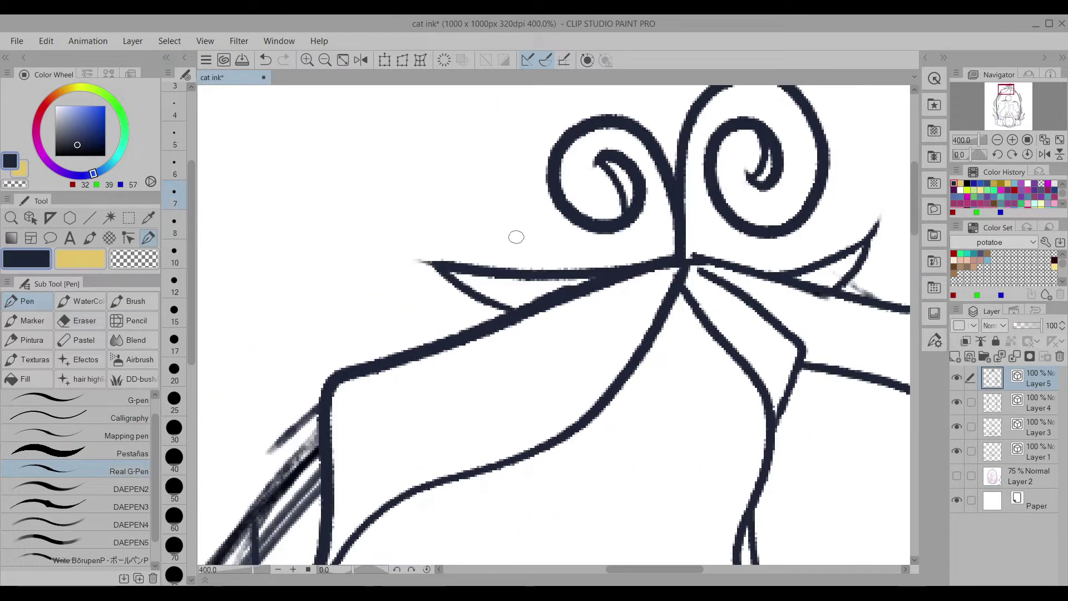
pyautogui.hscroll(3, 645, 249)
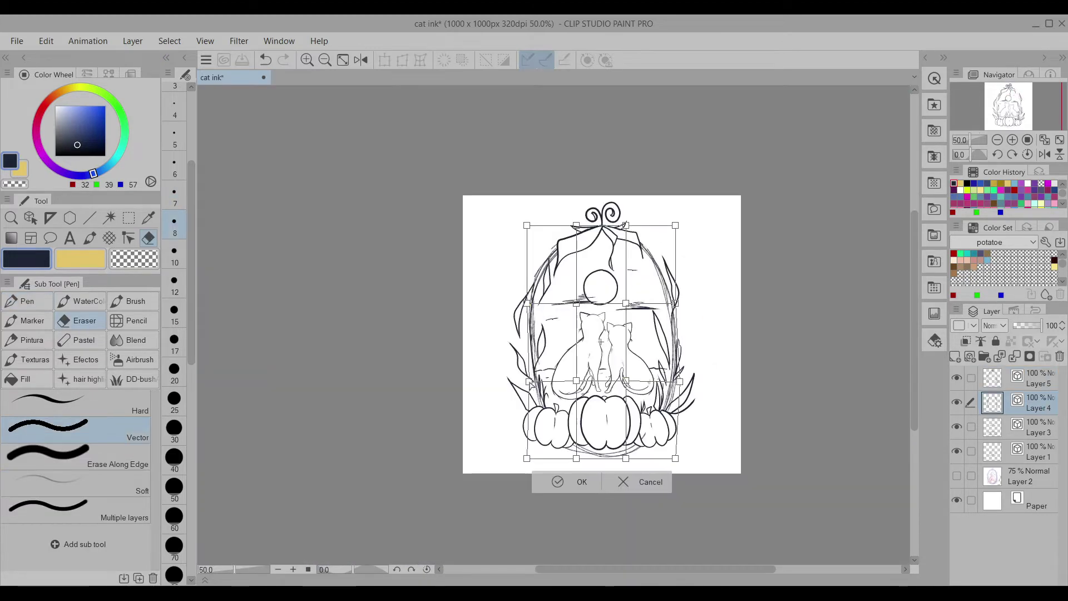
# Merge the vine layer with the frame layer and adjust the frame's shape with a mesh transformation.
pyautogui.click(630, 476)
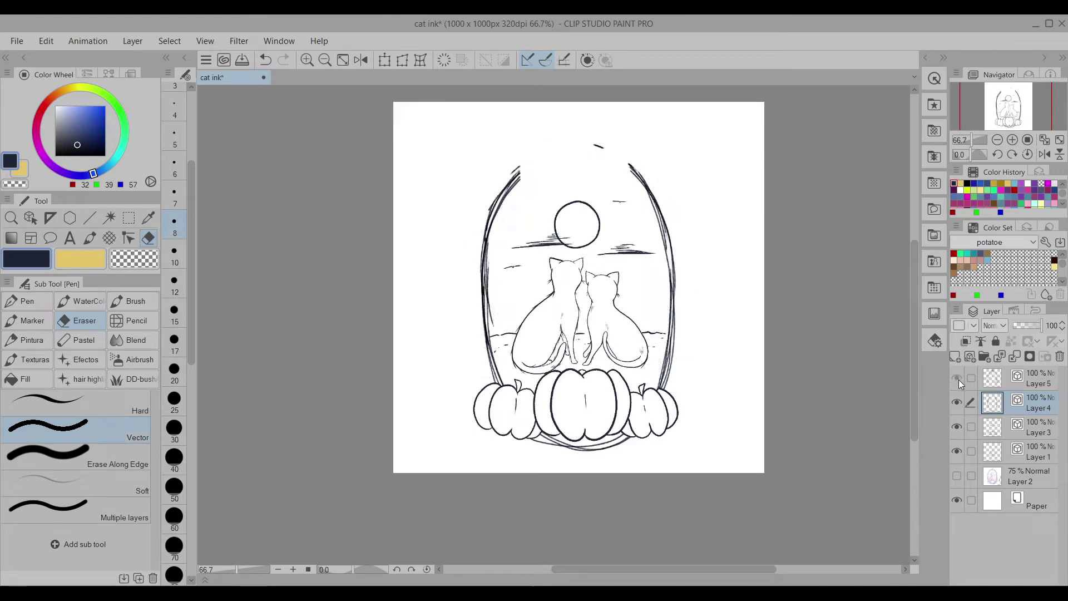
pyautogui.moveTo(707, 338); pyautogui.dragTo(714, 339)
pyautogui.moveTo(448, 338); pyautogui.dragTo(442, 338)
pyautogui.scroll(-1, 614, 327)
pyautogui.moveTo(621, 108); pyautogui.dragTo(625, 114)
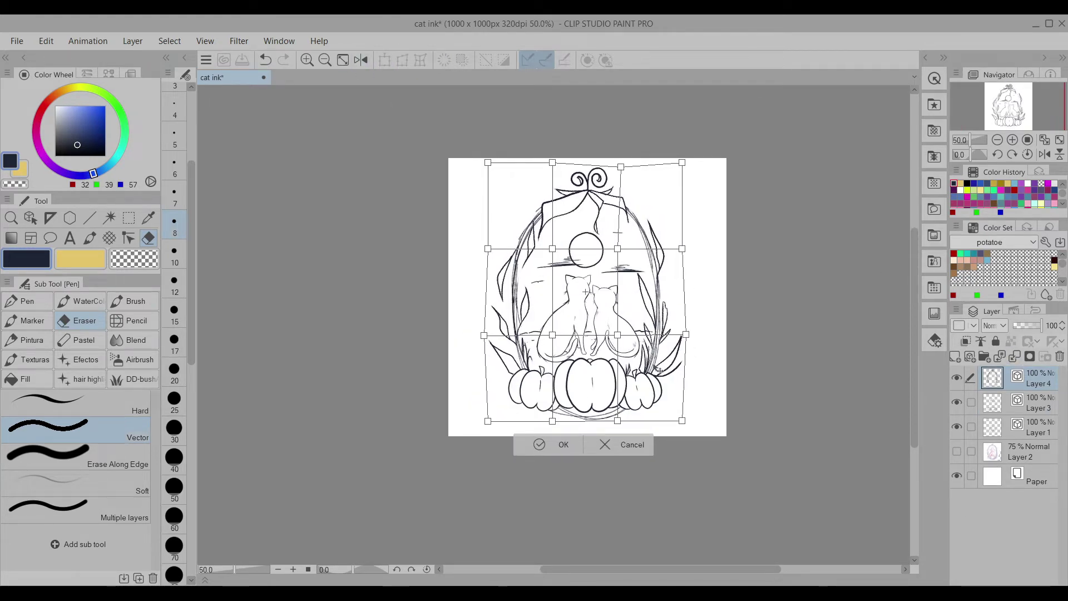
pyautogui.press('Return')
# Clean up overlapping lines around the cats, horizon and frame on Layers 3 and 4 with the Vector eraser.
pyautogui.scroll(2, 548, 394)
pyautogui.click(993, 401)
pyautogui.scroll(1, 866, 352)
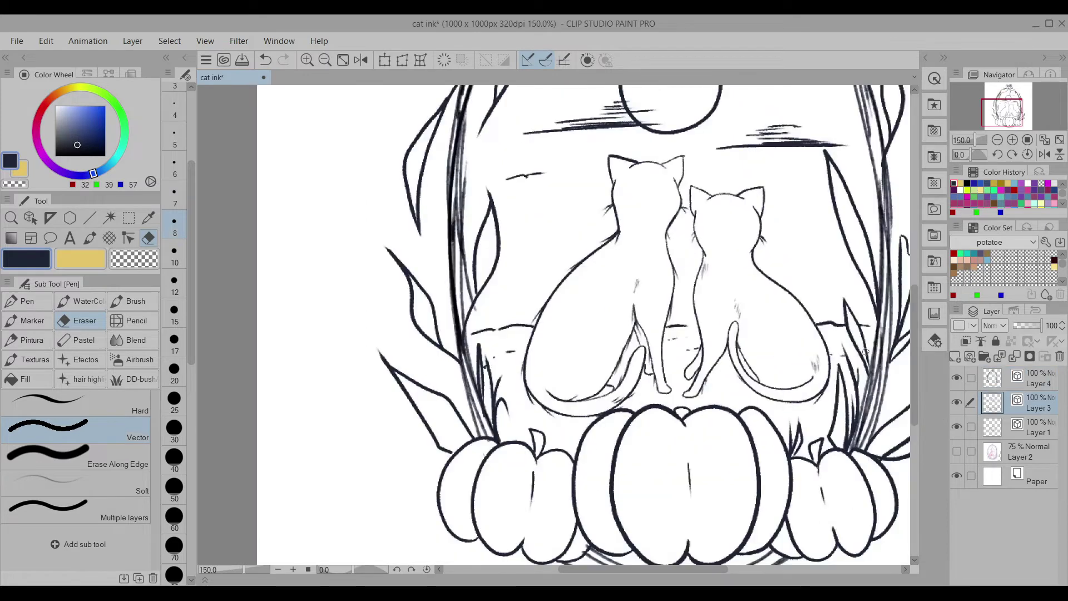
pyautogui.moveTo(678, 360); pyautogui.dragTo(545, 313)
pyautogui.keyDown('ctrl'); pyautogui.keyDown('shift'); pyautogui.click(545, 313); pyautogui.keyUp('shift'); pyautogui.keyUp('ctrl')
pyautogui.moveTo(626, 394)
pyautogui.mouseDown()
pyautogui.moveTo(529, 458)
pyautogui.moveTo(505, 318)
pyautogui.mouseUp()
pyautogui.scroll(-1, 563, 366)
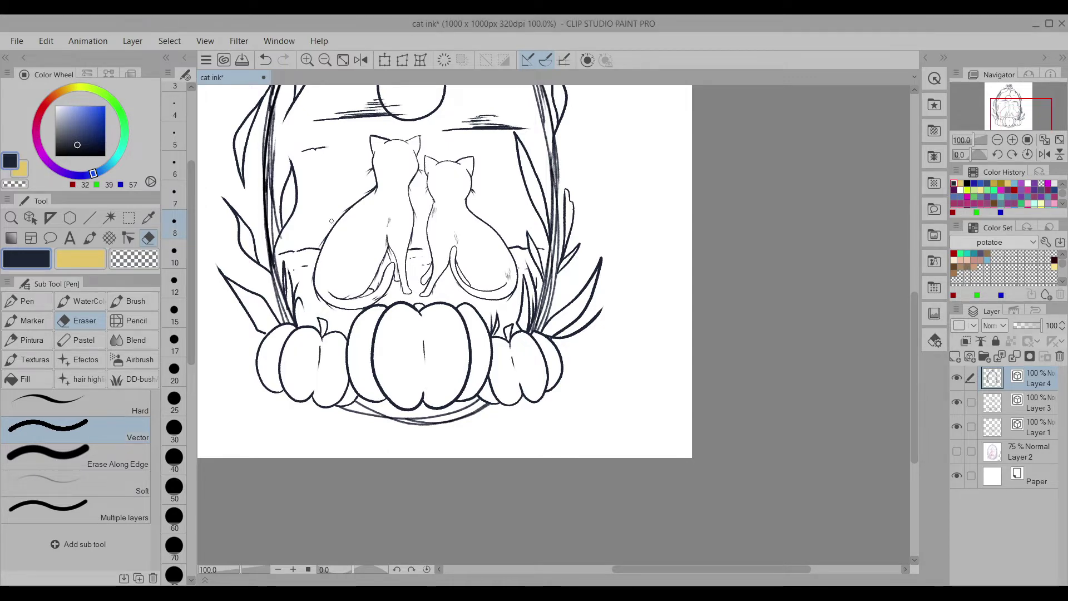
pyautogui.scroll(2, 554, 310)
pyautogui.scroll(-4, 554, 309)
pyautogui.scroll(2, 595, 383)
pyautogui.scroll(-1, 596, 384)
# Merge the frame layer into Layer 3 and thin its lines with Adjust line width, Narrow 0.5, brush size 120.
pyautogui.click(1000, 359)
pyautogui.click(128, 238)
pyautogui.click(143, 359)
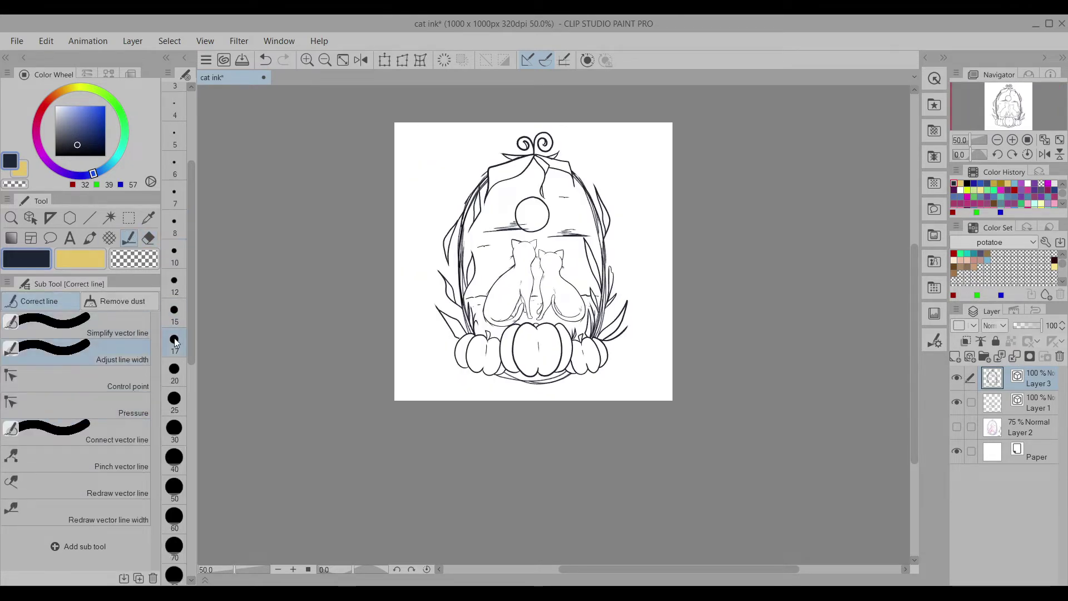
pyautogui.click(935, 341)
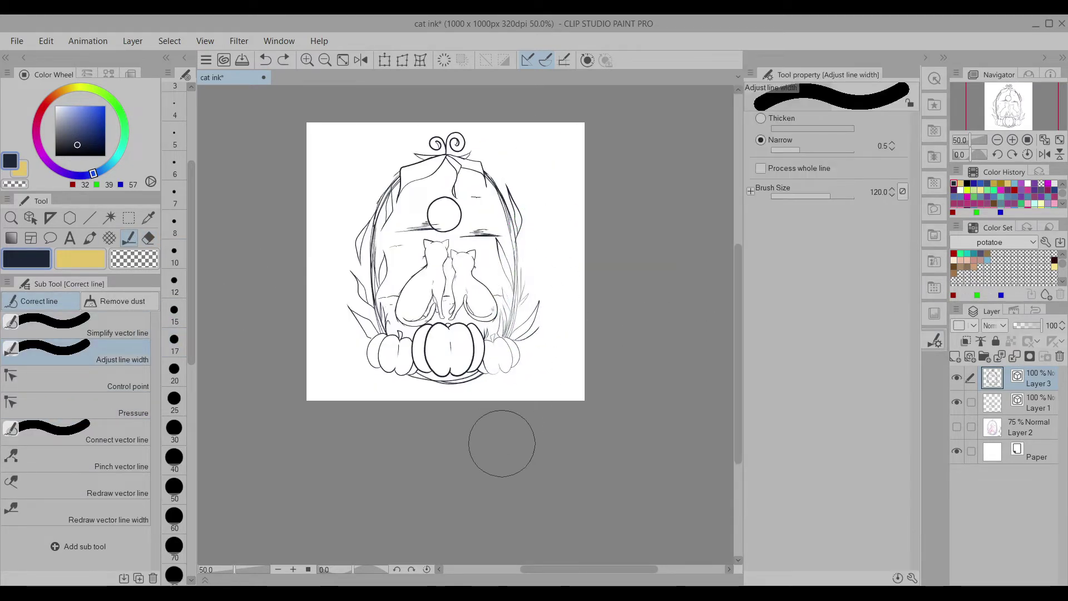
pyautogui.scroll(1, 540, 249)
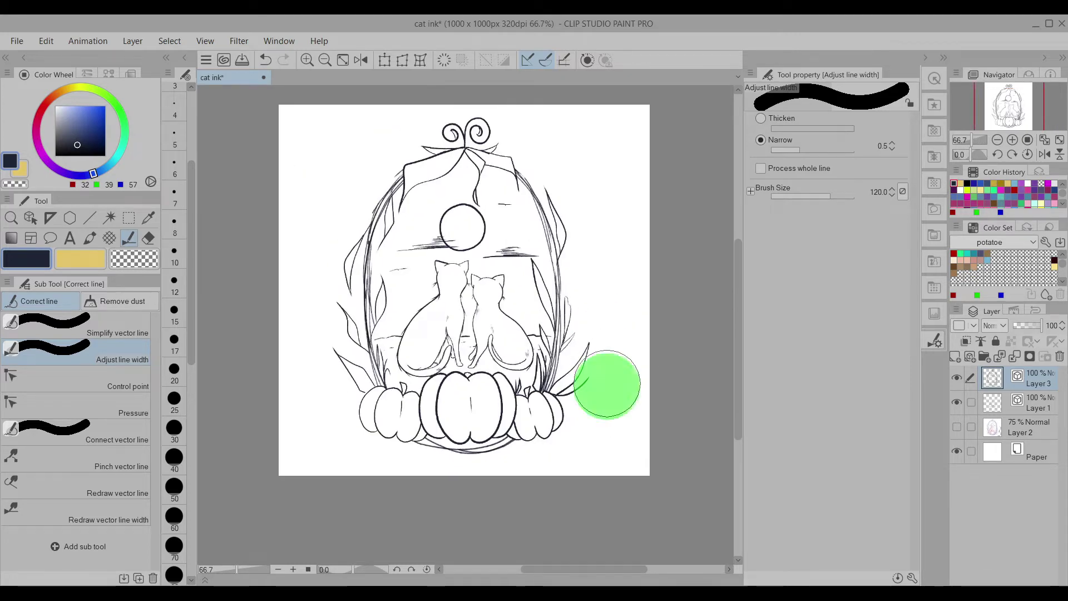
pyautogui.scroll(-1, 620, 219)
pyautogui.scroll(1, 499, 233)
# Thin the moon, cloud and bird lines with Adjust line width at brush size 17.
pyautogui.scroll(1, 501, 278)
pyautogui.moveTo(560, 214); pyautogui.dragTo(575, 213)
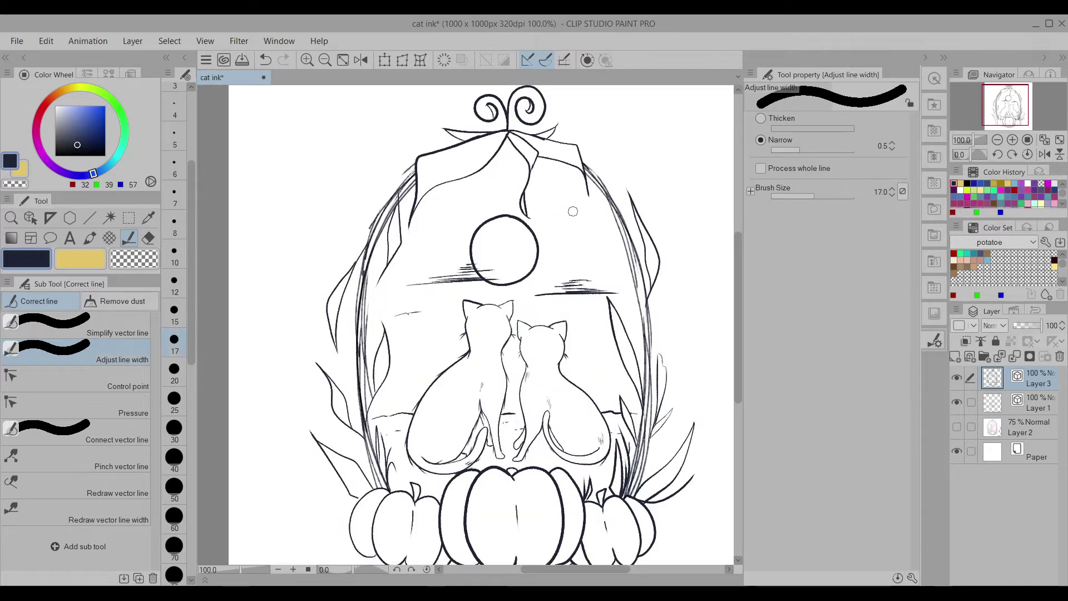
pyautogui.moveTo(475, 226); pyautogui.dragTo(473, 230)
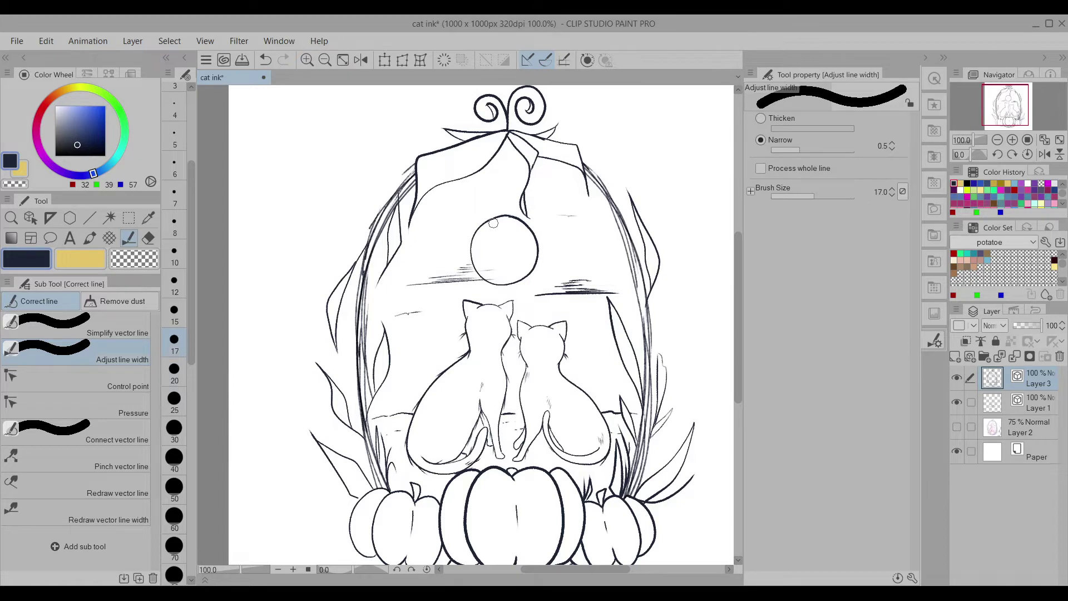
pyautogui.moveTo(551, 294); pyautogui.dragTo(530, 268)
pyautogui.scroll(-4, 529, 267)
pyautogui.scroll(4, 501, 273)
pyautogui.scroll(-4, 490, 278)
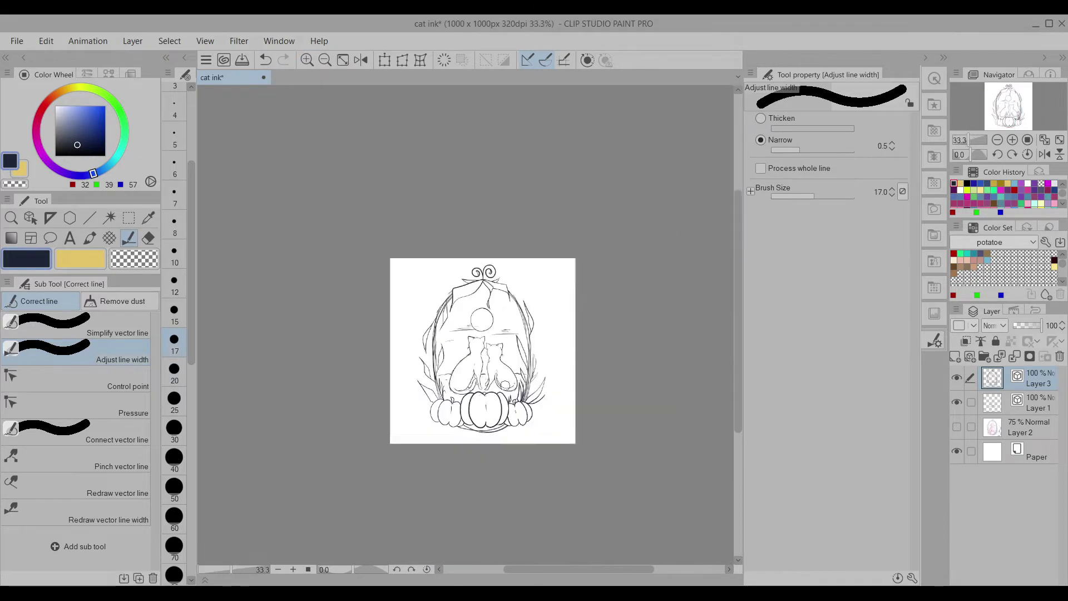
# Thin the pumpkin outlines on Layer 3 with Adjust line width, Narrow 0.5, at brush size 60.
pyautogui.scroll(5, 480, 282)
pyautogui.click(175, 517)
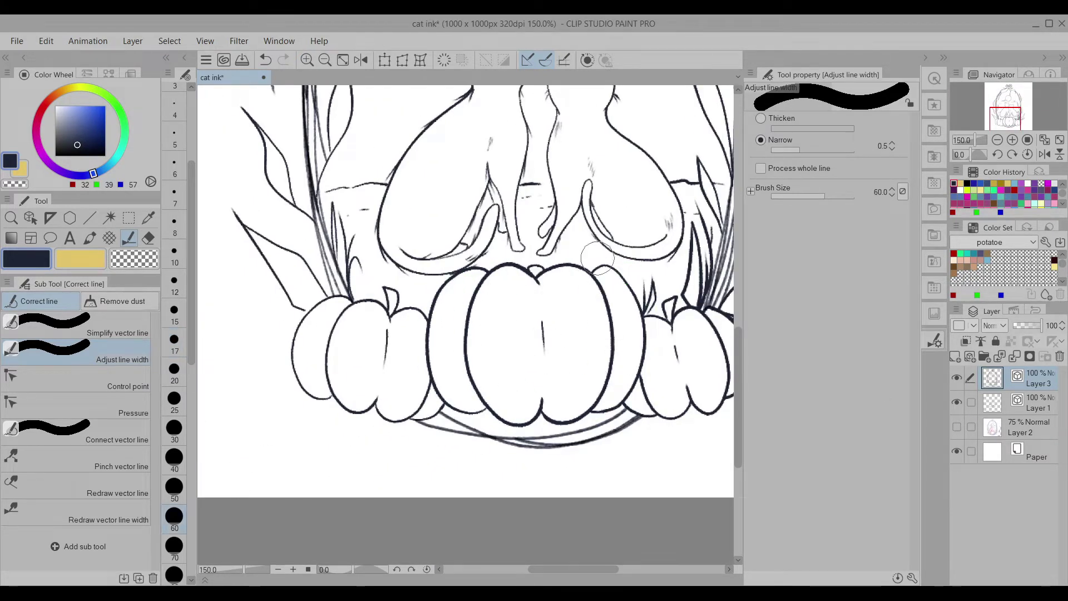
pyautogui.scroll(-4, 618, 362)
pyautogui.scroll(2, 623, 370)
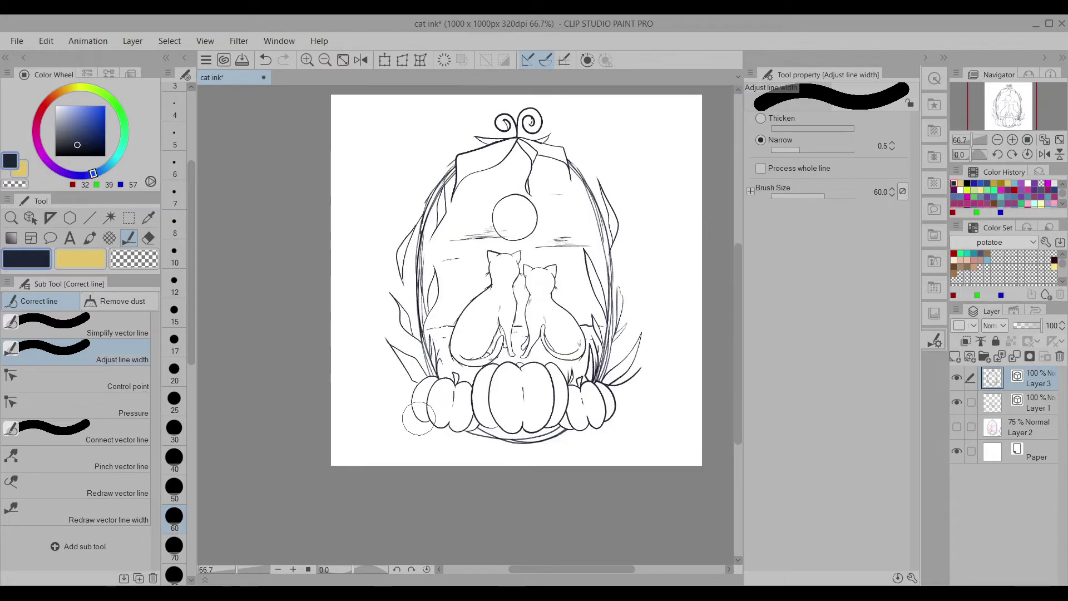
# Combine the line art into vector Layer 1, add a new raster Layer 3 beneath it and show the Layer 2 sketch.
pyautogui.click(927, 57)
pyautogui.moveTo(1035, 379)
pyautogui.mouseDown()
pyautogui.moveTo(1035, 451)
pyautogui.moveTo(1035, 412)
pyautogui.mouseUp()
pyautogui.click(957, 427)
pyautogui.scroll(4, 579, 295)
pyautogui.press('p')
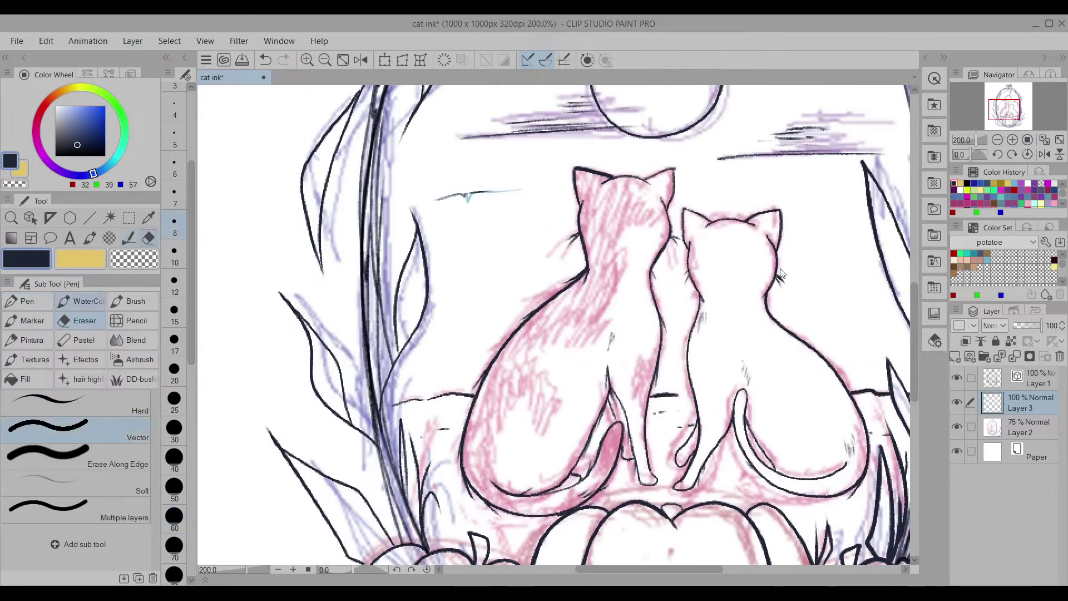
# Paint dark grey patches on the taller cat's head, back and tail with the 12 soft watercolor brush at size 15, hiding the sketch.
pyautogui.click(174, 311)
pyautogui.moveTo(581, 177)
pyautogui.mouseDown()
pyautogui.moveTo(596, 209)
pyautogui.moveTo(613, 187)
pyautogui.moveTo(623, 228)
pyautogui.moveTo(500, 367)
pyautogui.moveTo(490, 456)
pyautogui.moveTo(609, 300)
pyautogui.mouseUp()
pyautogui.click(956, 426)
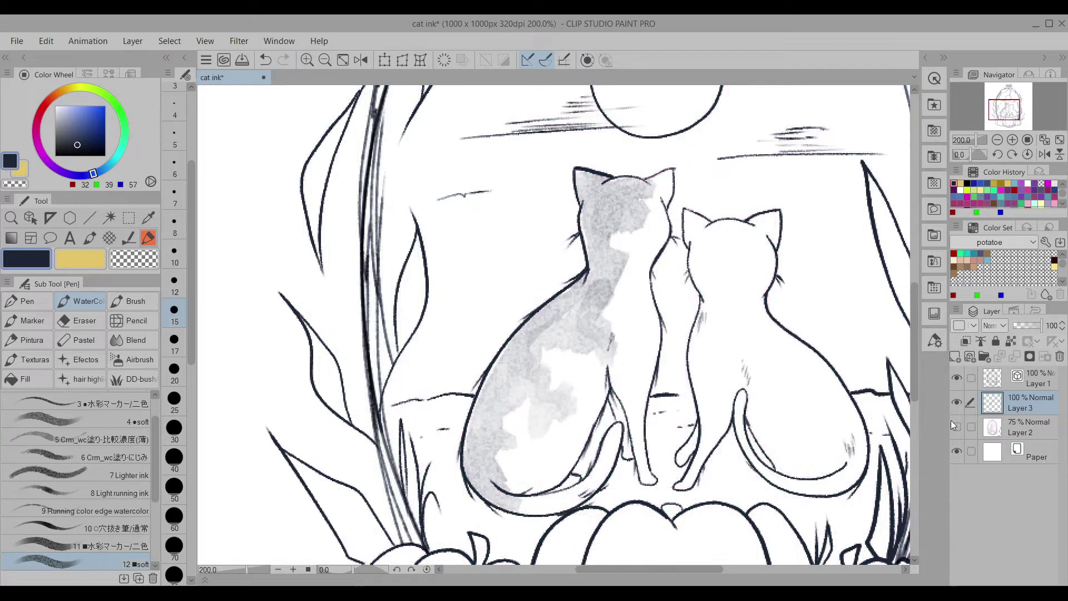
pyautogui.moveTo(576, 497); pyautogui.dragTo(644, 397)
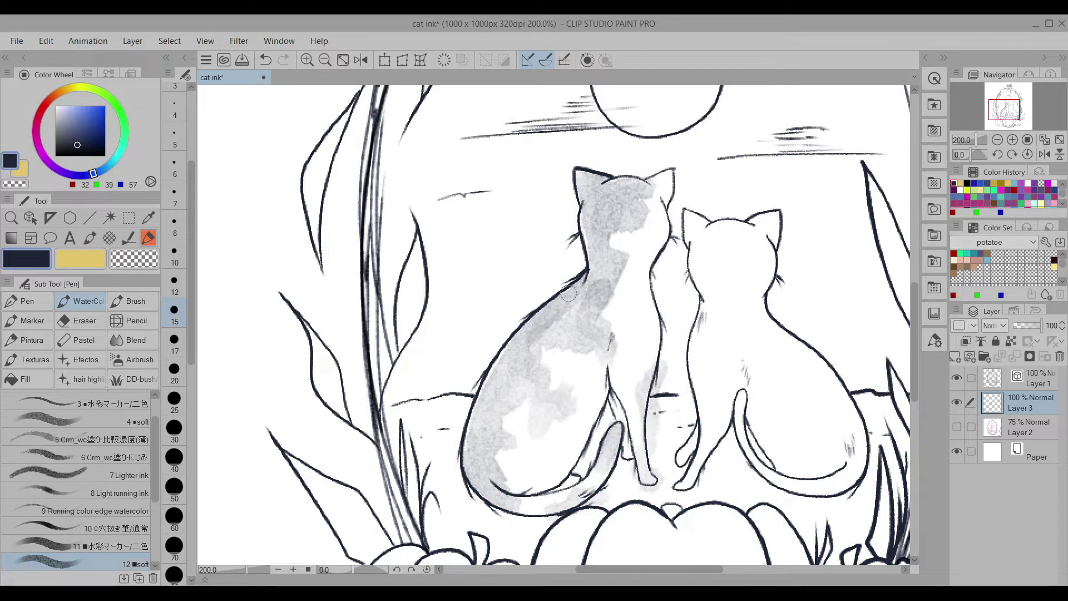
# Clean up the grey watercolor spilling past the taller cat's outline with the Hard eraser at size 8.
pyautogui.hotkey('ctrl', '0')
pyautogui.press('e')
pyautogui.scroll(4, 556, 334)
pyautogui.scroll(2, 556, 445)
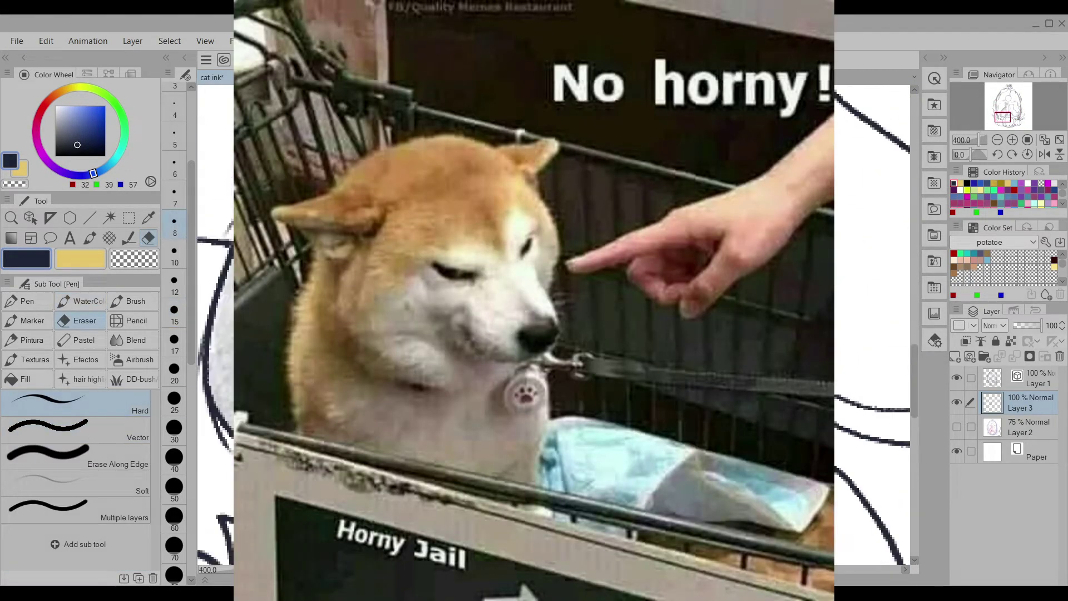
pyautogui.hotkey('ctrl', '0')
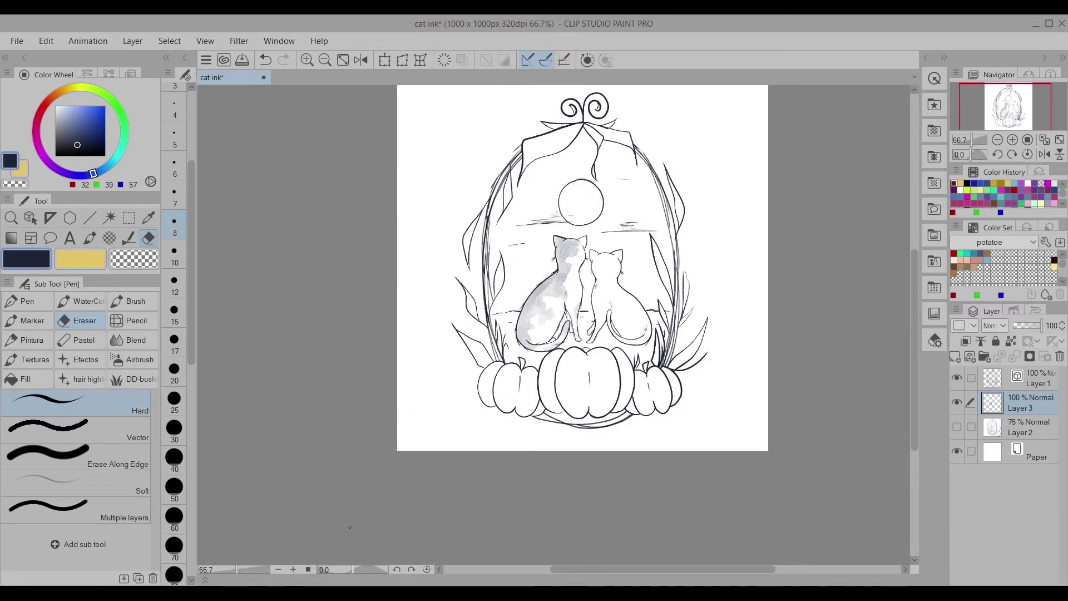
# Paint light orange (234, 170, 106) stripes on the smaller cat's body with the 12 soft watercolor brush at size 15.
pyautogui.click(83, 301)
pyautogui.scroll(2, 621, 289)
pyautogui.moveTo(601, 284); pyautogui.dragTo(644, 315)
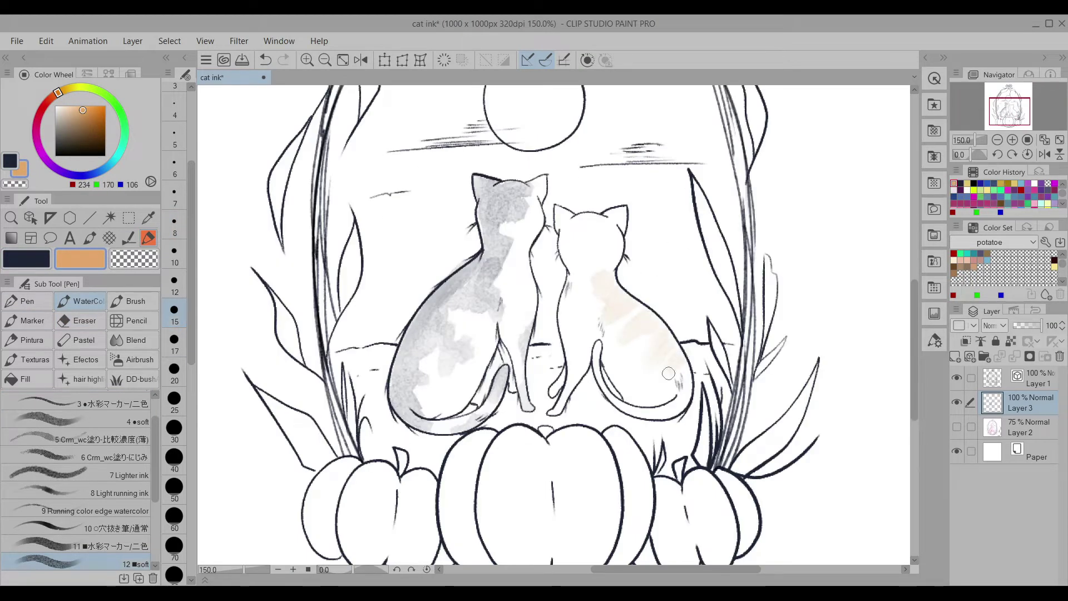
pyautogui.scroll(1, 683, 356)
pyautogui.scroll(-3, 562, 312)
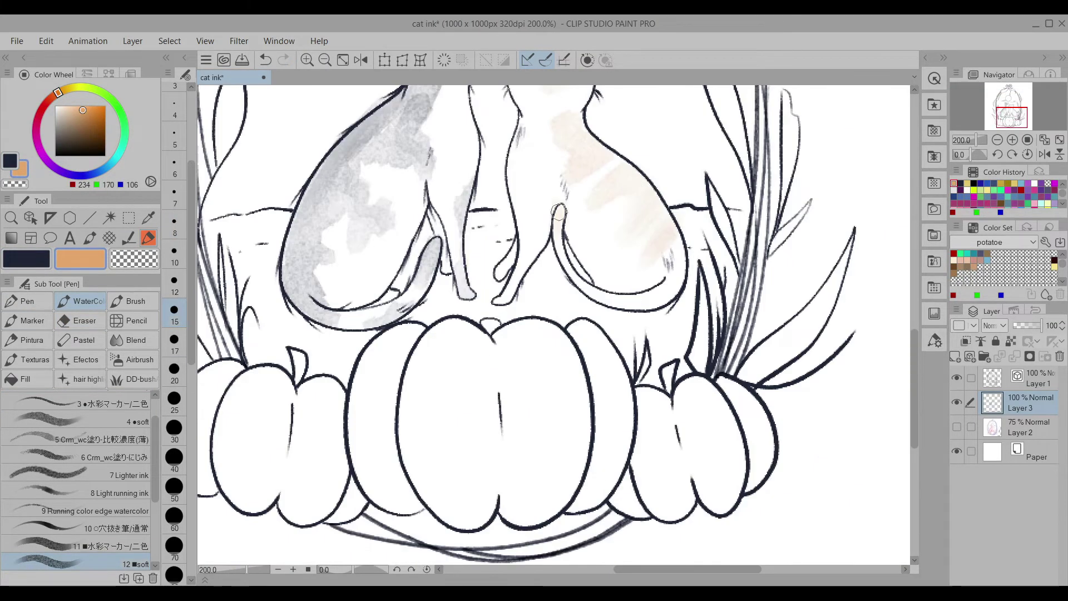
# Tint the smaller cat's tail, head and ears light orange with the 12 soft watercolor brush at size 8.
pyautogui.scroll(2, 557, 356)
pyautogui.scroll(-5, 555, 384)
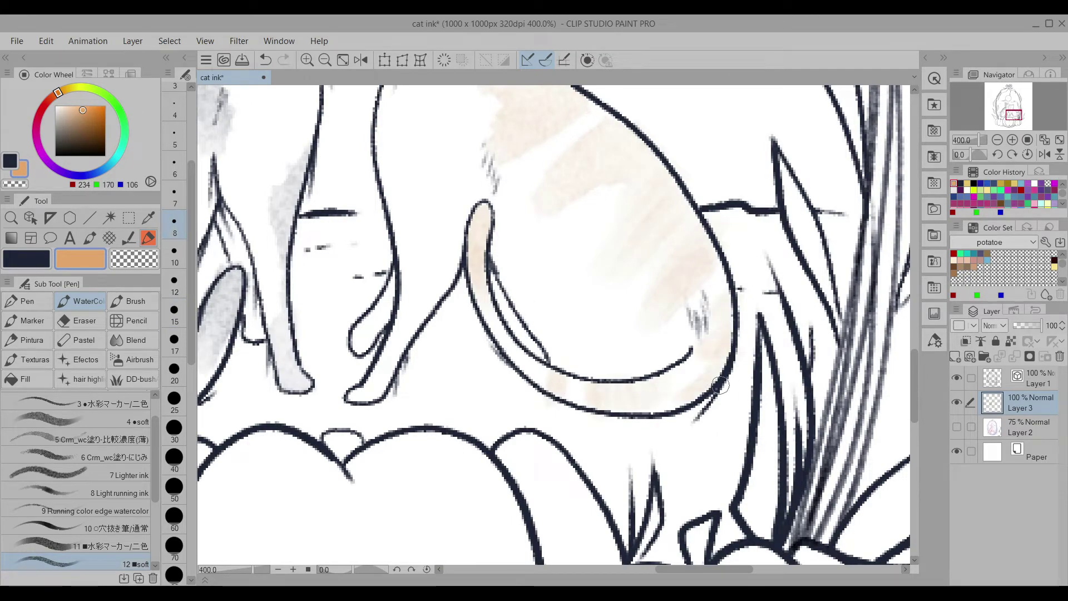
pyautogui.scroll(3, 694, 233)
pyautogui.scroll(-4, 887, 389)
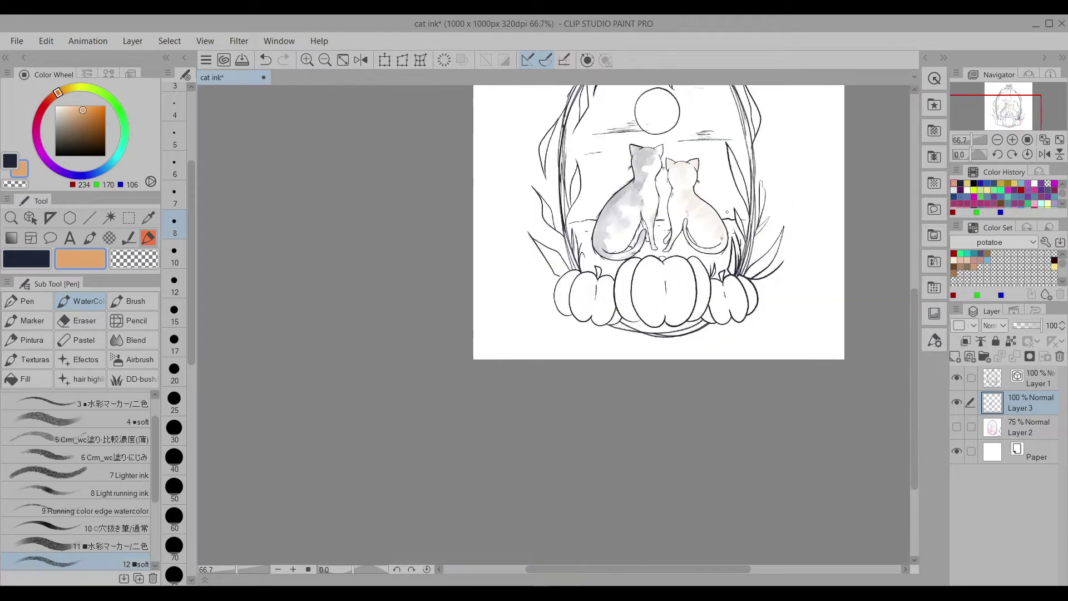
pyautogui.scroll(2, 795, 509)
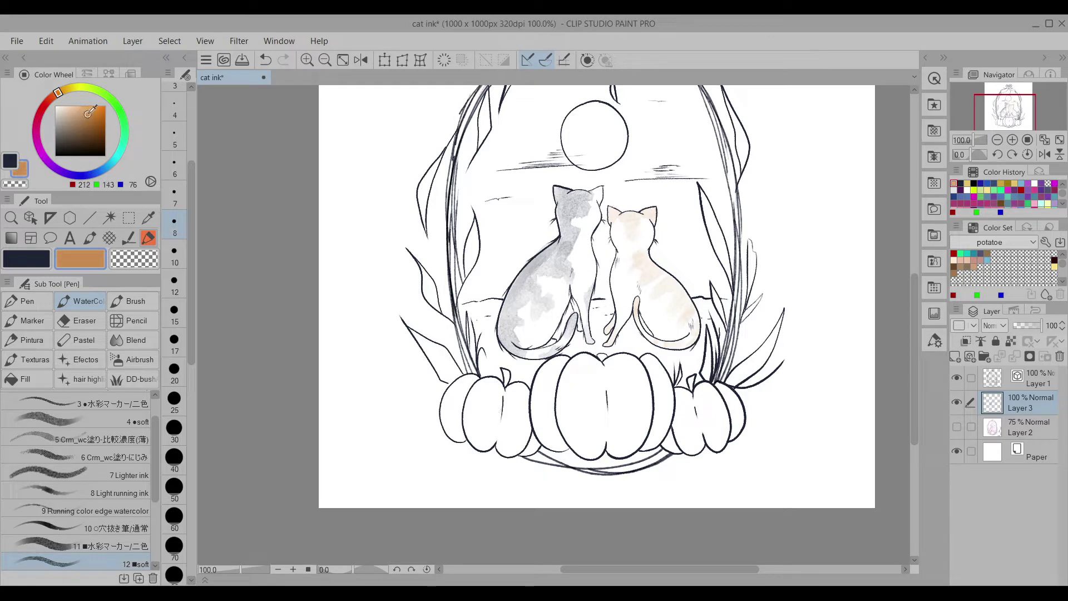
pyautogui.click(174, 400)
pyautogui.scroll(1, 550, 393)
pyautogui.moveTo(537, 361)
pyautogui.mouseDown()
pyautogui.moveTo(549, 445)
pyautogui.moveTo(574, 456)
pyautogui.moveTo(634, 423)
pyautogui.moveTo(666, 474)
pyautogui.moveTo(712, 356)
pyautogui.mouseUp()
pyautogui.scroll(-2, 666, 474)
pyautogui.press('Delete')
pyautogui.click(32, 320)
pyautogui.moveTo(517, 281)
pyautogui.mouseDown()
pyautogui.moveTo(504, 389)
pyautogui.moveTo(529, 290)
pyautogui.moveTo(590, 423)
pyautogui.moveTo(604, 278)
pyautogui.mouseUp()
pyautogui.press('Delete')
pyautogui.scroll(-3, 386, 529)
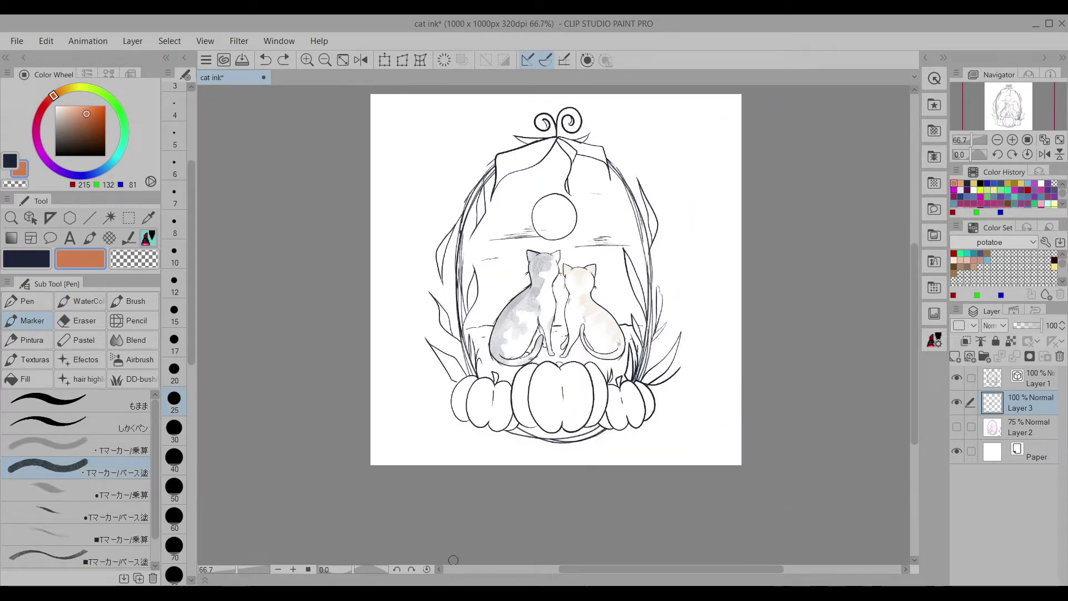
# Color the large central pumpkin orange (215, 132, 81) with the multiply T marker at brush sizes 40 and 20.
pyautogui.scroll(2, 386, 530)
pyautogui.press('b')
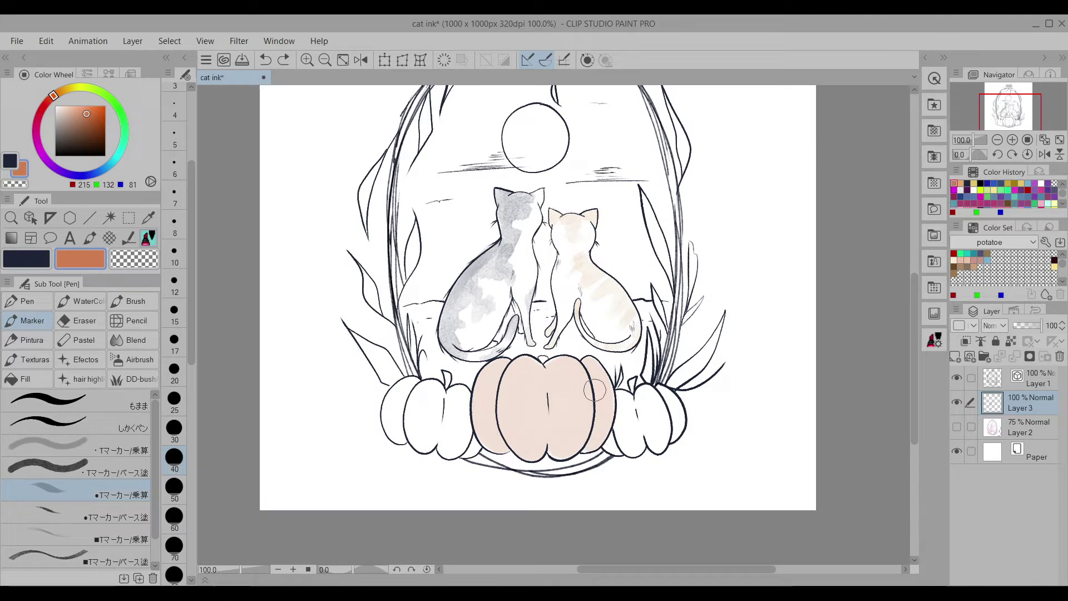
pyautogui.scroll(2, 560, 398)
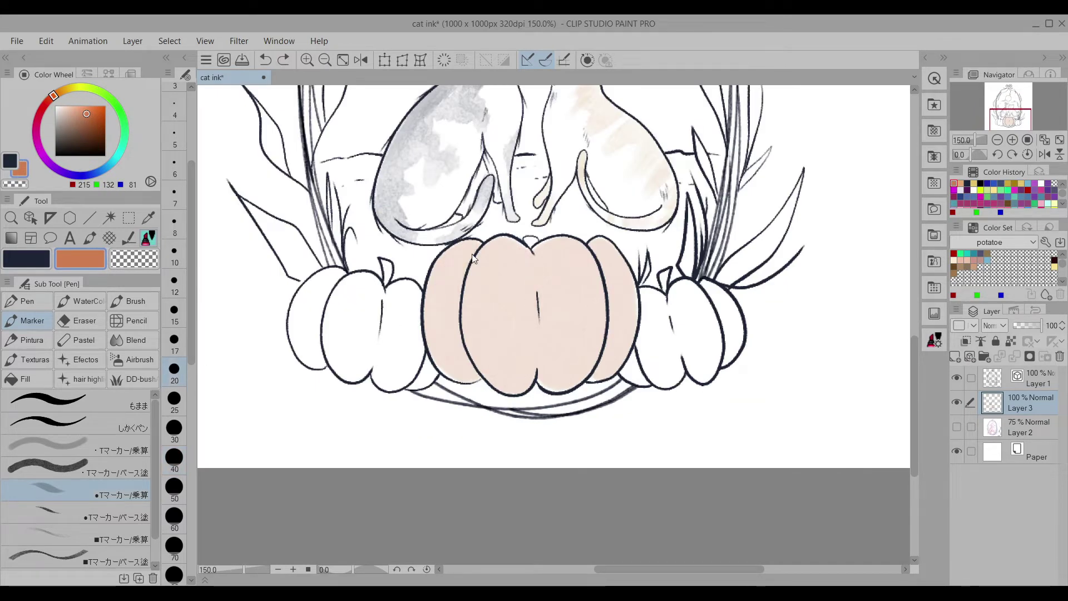
pyautogui.moveTo(426, 325)
pyautogui.mouseDown()
pyautogui.moveTo(515, 317)
pyautogui.moveTo(501, 267)
pyautogui.moveTo(557, 267)
pyautogui.moveTo(595, 289)
pyautogui.mouseUp()
pyautogui.scroll(-3, 595, 345)
pyautogui.scroll(3, 595, 345)
# Try shading the central pumpkin in orange with the 12 soft watercolor brush at size 25, undoing unwanted strokes.
pyautogui.click(81, 301)
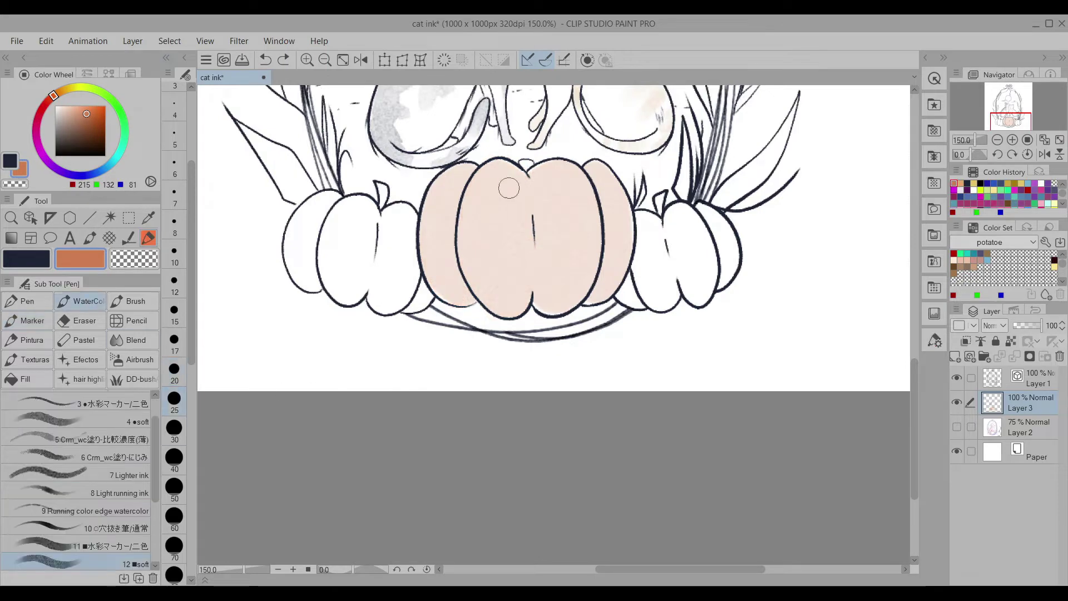
pyautogui.moveTo(488, 204); pyautogui.dragTo(466, 196)
pyautogui.moveTo(535, 191)
pyautogui.mouseDown()
pyautogui.moveTo(490, 234)
pyautogui.moveTo(612, 189)
pyautogui.moveTo(501, 289)
pyautogui.moveTo(607, 267)
pyautogui.mouseUp()
pyautogui.scroll(-4, 618, 278)
pyautogui.scroll(4, 618, 277)
pyautogui.hotkey('ctrl', 'z')
pyautogui.hotkey('ctrl', 'z')
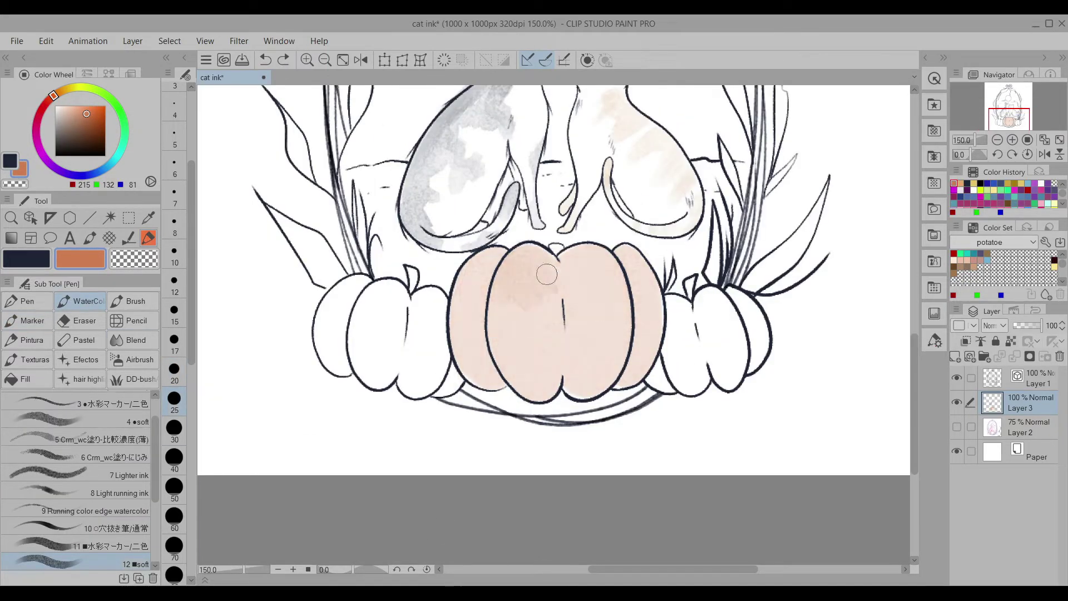
pyautogui.moveTo(532, 379)
pyautogui.mouseDown()
pyautogui.moveTo(640, 345)
pyautogui.moveTo(545, 341)
pyautogui.moveTo(640, 345)
pyautogui.mouseUp()
pyautogui.scroll(-1, 573, 469)
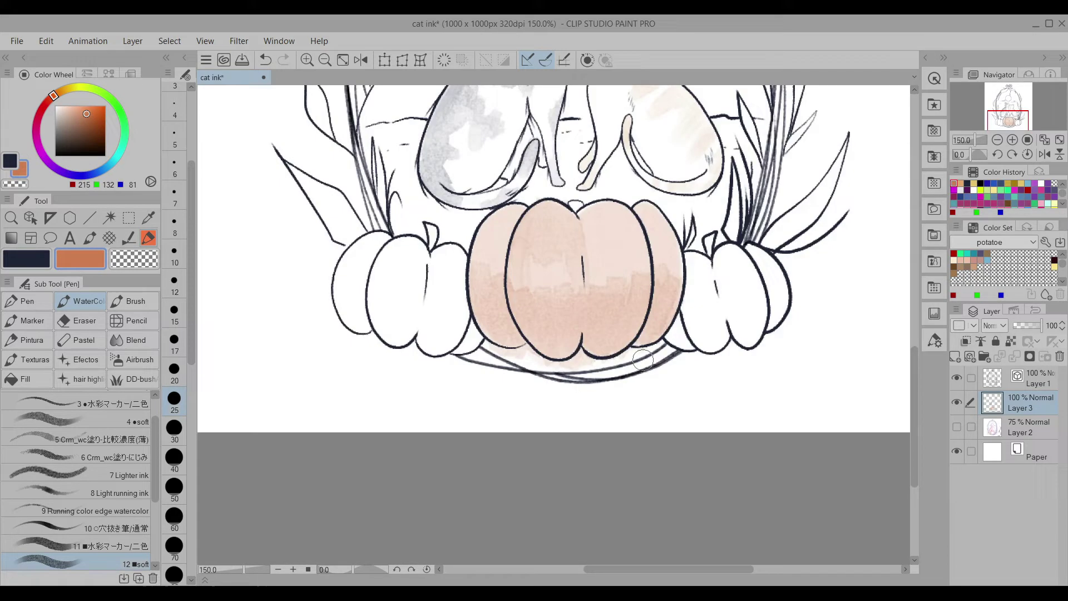
pyautogui.hotkey('ctrl', 'z')
pyautogui.hotkey('ctrl', 'z')
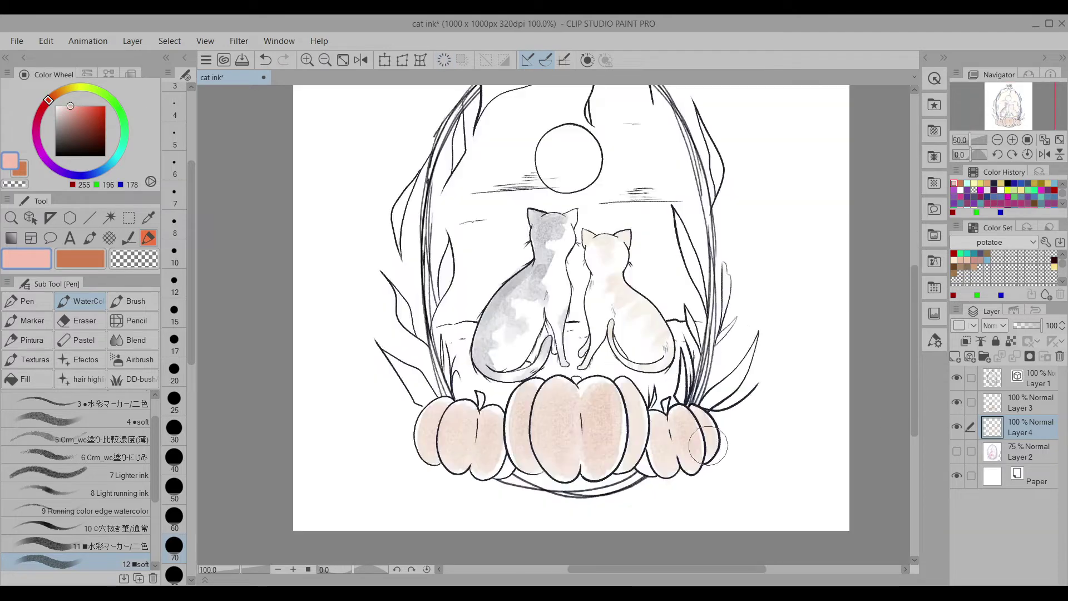
# Remove the orange coloring from all the pumpkins with the Hard eraser.
pyautogui.press('e')
pyautogui.moveTo(440, 423)
pyautogui.mouseDown()
pyautogui.moveTo(462, 411)
pyautogui.moveTo(528, 434)
pyautogui.moveTo(623, 423)
pyautogui.mouseUp()
pyautogui.moveTo(623, 423); pyautogui.dragTo(696, 434)
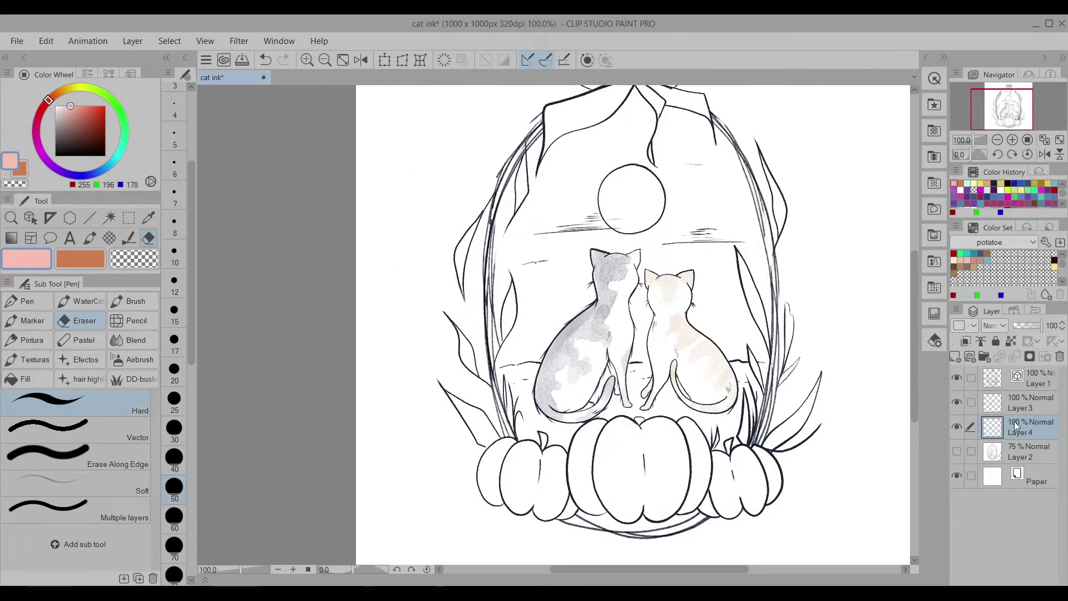
# Test the Tone - Cross 2, Cross, Circle and Diamond decoration brushes in orange with sample strokes on Layer 4.
pyautogui.moveTo(484, 334)
pyautogui.mouseDown()
pyautogui.moveTo(513, 417)
pyautogui.moveTo(623, 223)
pyautogui.moveTo(723, 361)
pyautogui.mouseUp()
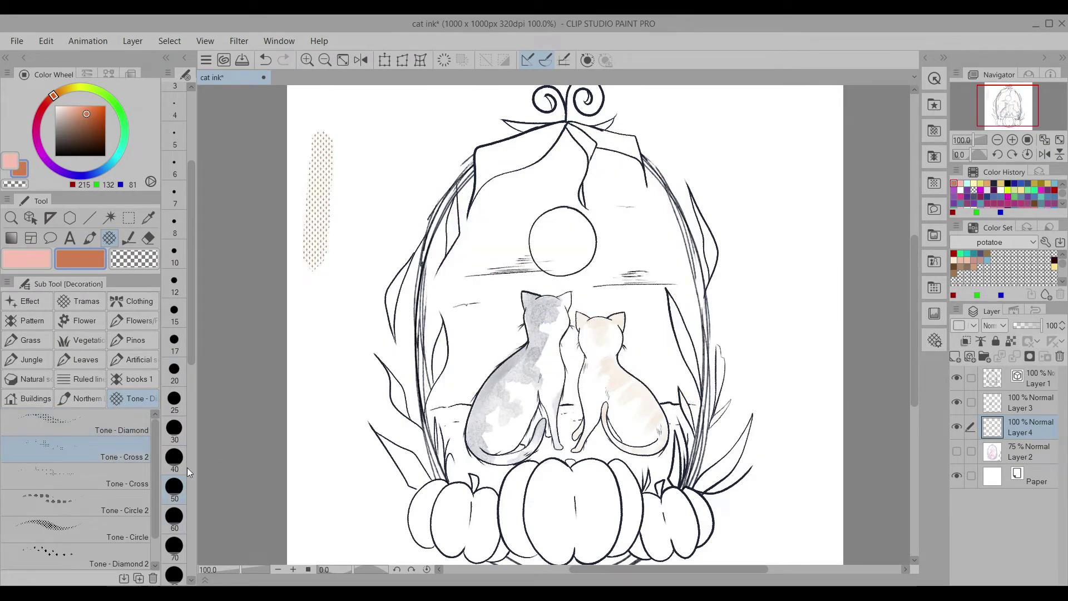
pyautogui.moveTo(368, 273); pyautogui.dragTo(370, 148)
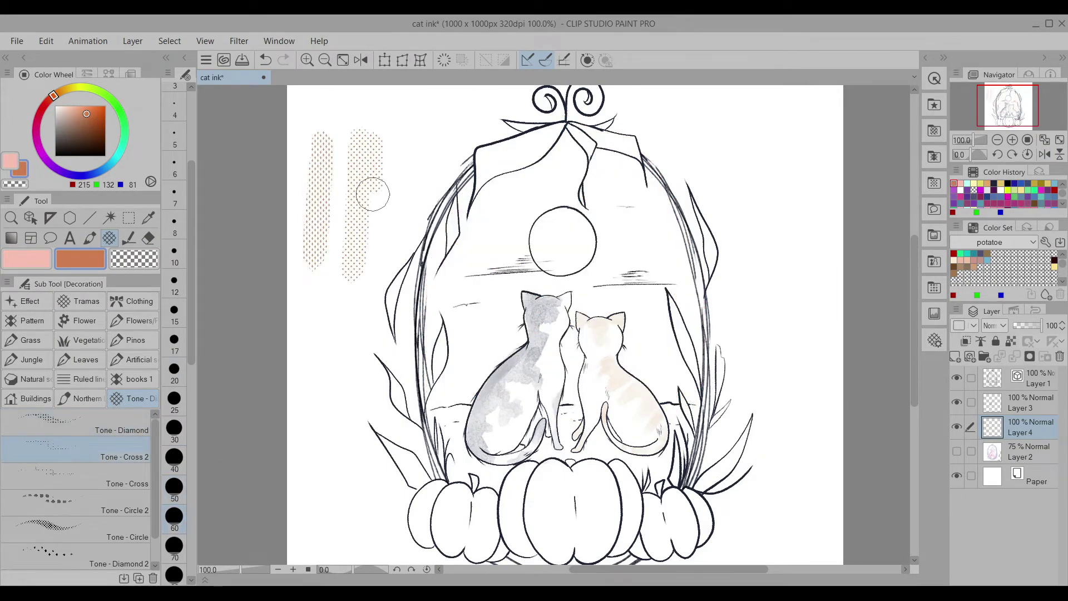
pyautogui.scroll(-5, 370, 148)
pyautogui.scroll(5, 369, 148)
pyautogui.click(122, 479)
pyautogui.click(174, 517)
pyautogui.moveTo(335, 281); pyautogui.dragTo(335, 423)
pyautogui.click(78, 529)
pyautogui.moveTo(374, 285)
pyautogui.mouseDown()
pyautogui.moveTo(374, 425)
pyautogui.moveTo(332, 523)
pyautogui.mouseUp()
pyautogui.click(78, 554)
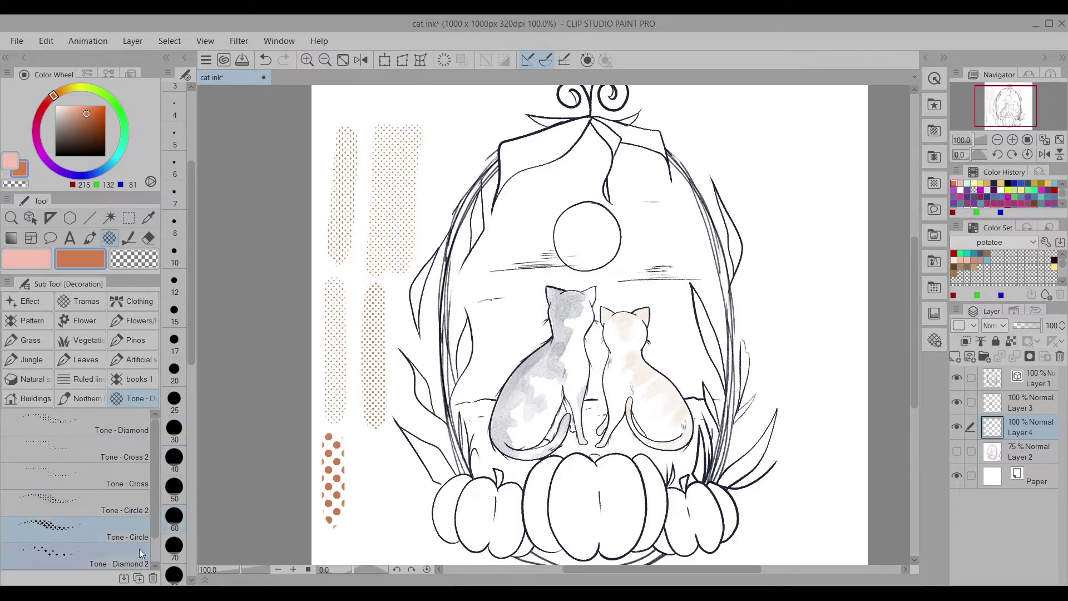
pyautogui.click(78, 423)
pyautogui.moveTo(556, 140); pyautogui.dragTo(623, 354)
# Undo all the tone test strokes on Layer 4.
pyautogui.hotkey('ctrl', 'z')
pyautogui.hotkey('ctrl', 'z')
pyautogui.hotkey('ctrl', 'z')
pyautogui.hotkey('ctrl', 'z')
pyautogui.hotkey('ctrl', 'z')
pyautogui.hotkey('ctrl', 'z')
pyautogui.hotkey('ctrl', 'z')
pyautogui.hotkey('ctrl', 'z')
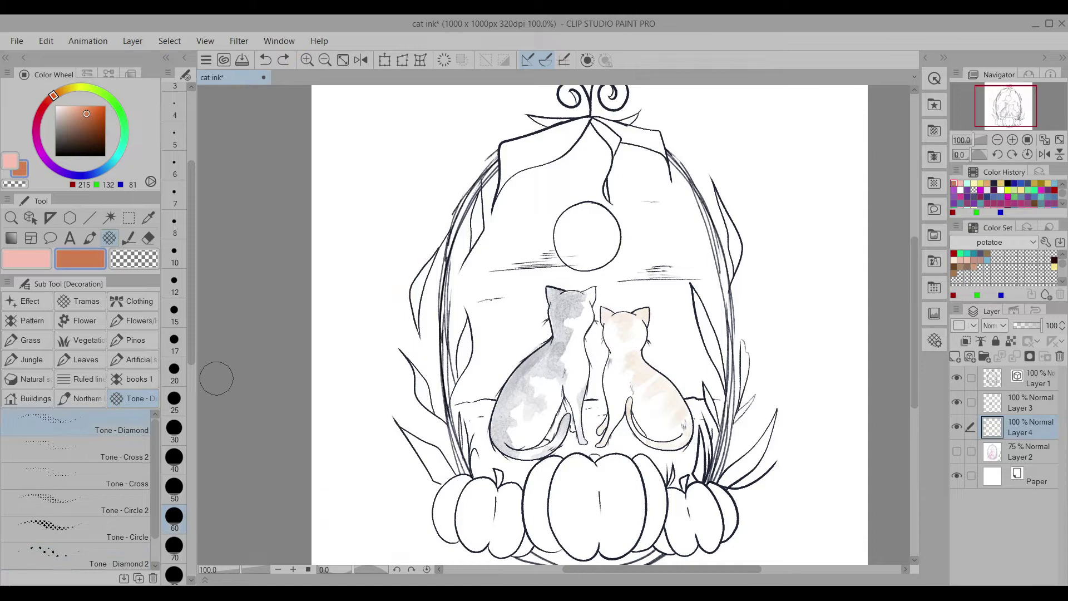
# Cover the inside of the oval frame on Layer 4 with orange Tone - Diamond using a much larger brush, undoing the stray stroke.
pyautogui.press(']')
pyautogui.press(']')
pyautogui.press(']')
pyautogui.press(']')
pyautogui.press(']')
pyautogui.press(']')
pyautogui.press(']')
pyautogui.scroll(-3, 220, 362)
pyautogui.moveTo(501, 234)
pyautogui.mouseDown()
pyautogui.moveTo(557, 362)
pyautogui.moveTo(640, 251)
pyautogui.mouseUp()
pyautogui.scroll(3, 585, 389)
pyautogui.moveTo(548, 544)
pyautogui.mouseDown()
pyautogui.moveTo(565, 537)
pyautogui.moveTo(568, 485)
pyautogui.mouseUp()
pyautogui.hotkey('ctrl', 'z')
# Erase the tone inside the moon up to its outline with the Hard eraser at size 20.
pyautogui.press('e')
pyautogui.scroll(3, 567, 195)
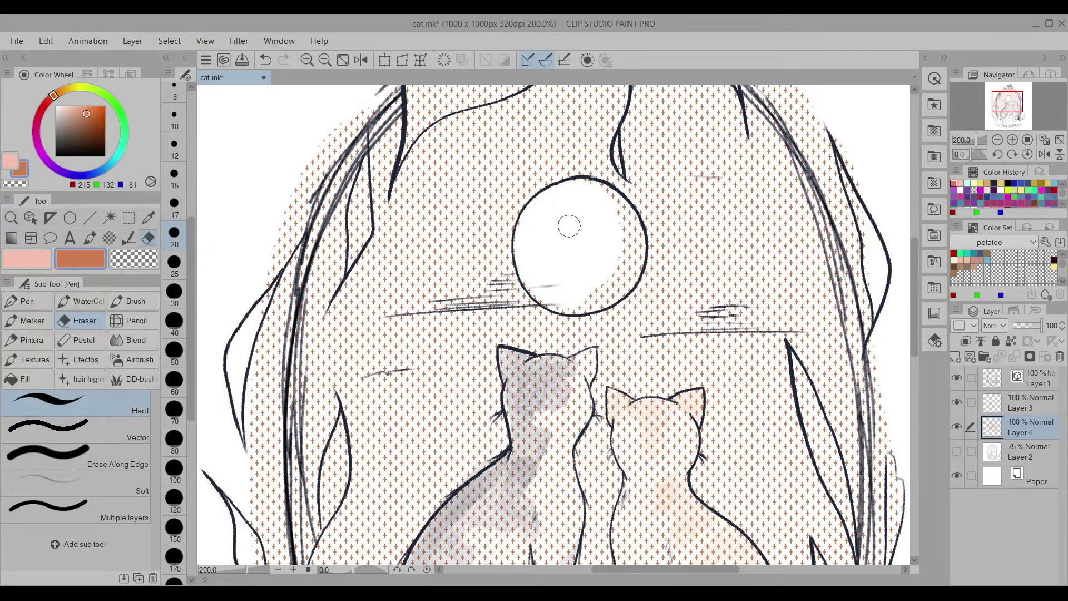
pyautogui.scroll(2, 569, 262)
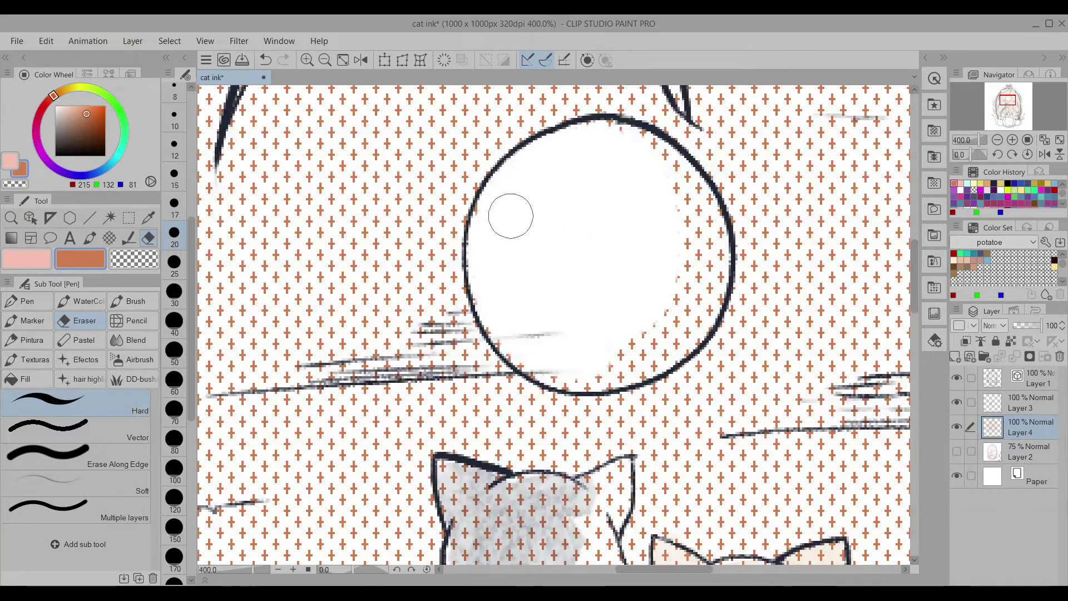
pyautogui.moveTo(681, 186); pyautogui.dragTo(711, 243)
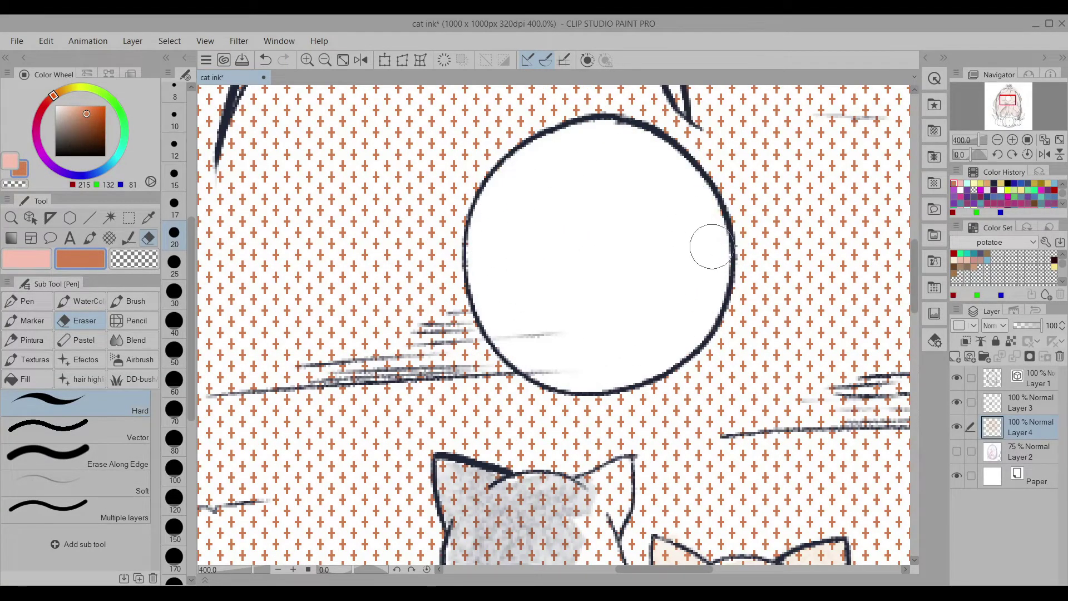
# Erase the tone covering the grey-patched cat with the Hard eraser at size 15.
pyautogui.scroll(-2, 711, 243)
pyautogui.scroll(-3, 571, 240)
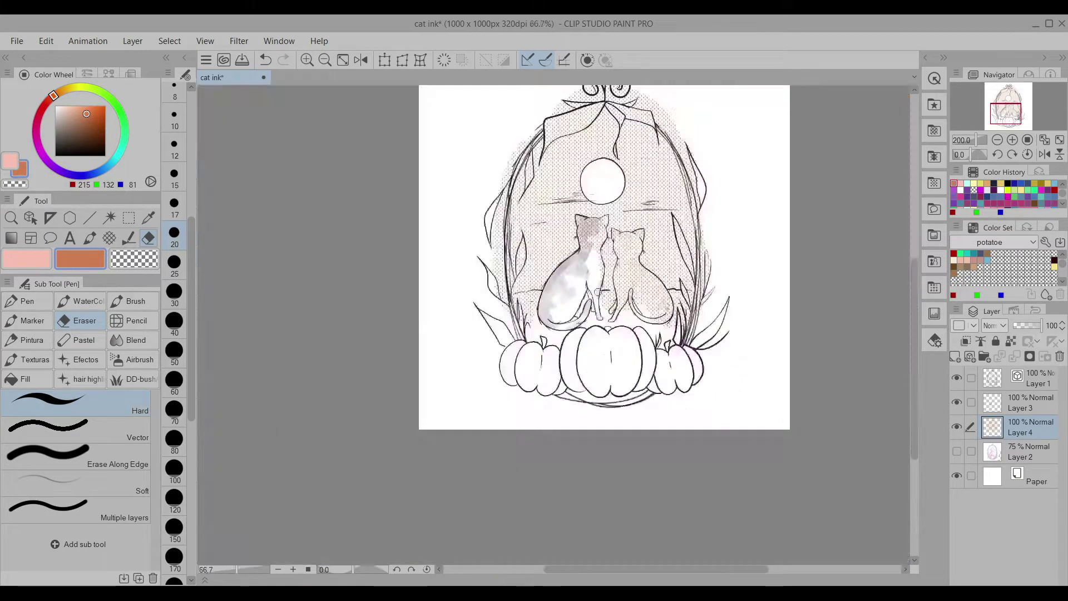
pyautogui.scroll(5, 537, 243)
pyautogui.moveTo(537, 244)
pyautogui.mouseDown()
pyautogui.moveTo(584, 144)
pyautogui.moveTo(632, 139)
pyautogui.moveTo(625, 249)
pyautogui.moveTo(666, 253)
pyautogui.mouseUp()
pyautogui.scroll(-5, 558, 258)
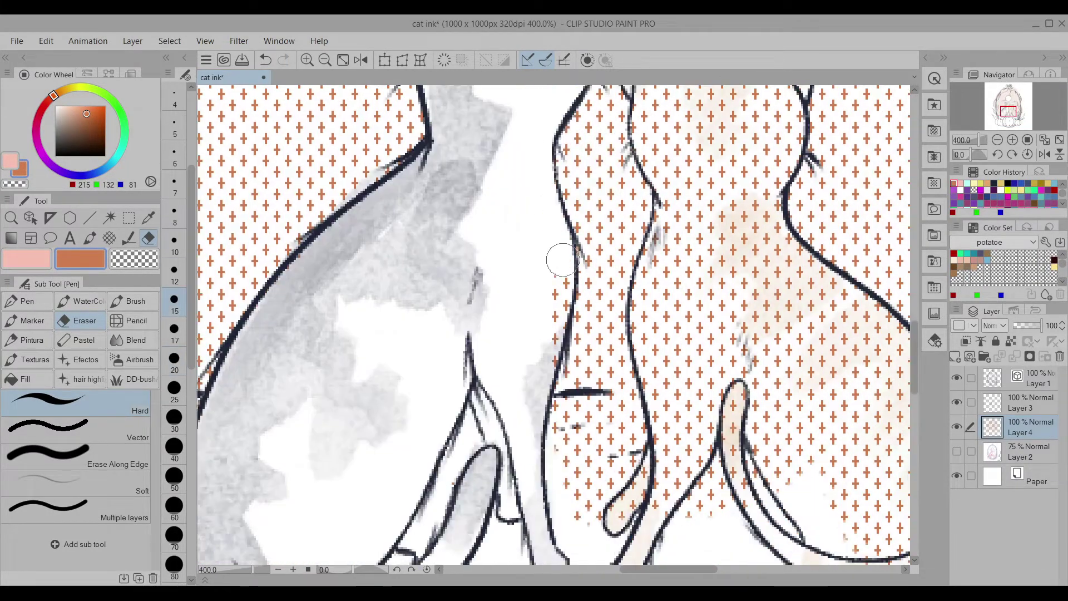
pyautogui.scroll(3, 559, 279)
# Erase the tone covering the orange-striped cat's body, tail and head with the Hard eraser at size 17.
pyautogui.scroll(-1, 563, 317)
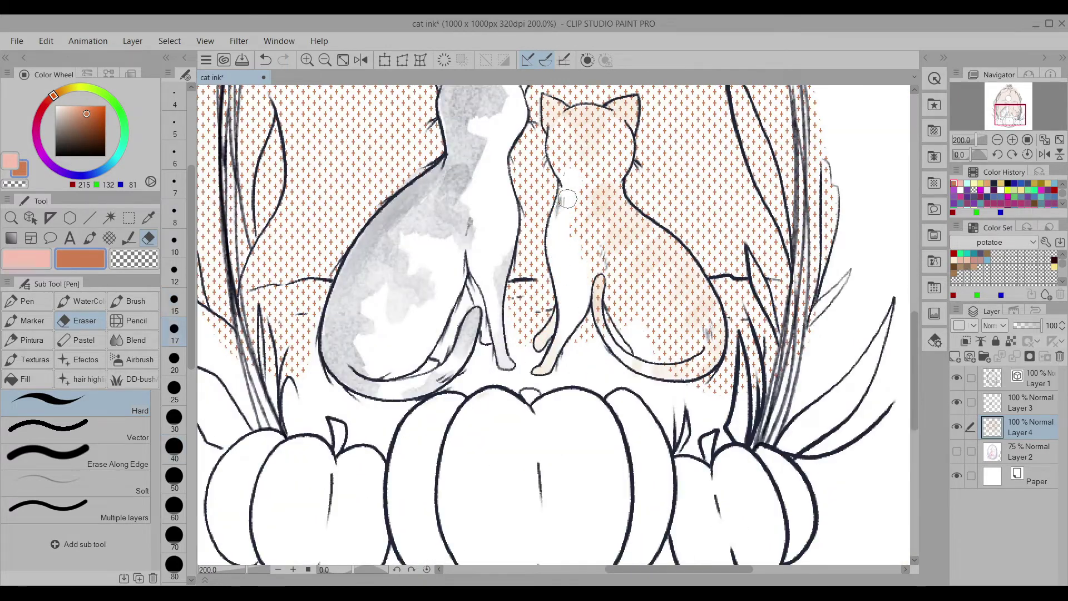
pyautogui.moveTo(605, 311); pyautogui.dragTo(685, 359)
pyautogui.scroll(1, 649, 257)
pyautogui.scroll(5, 711, 274)
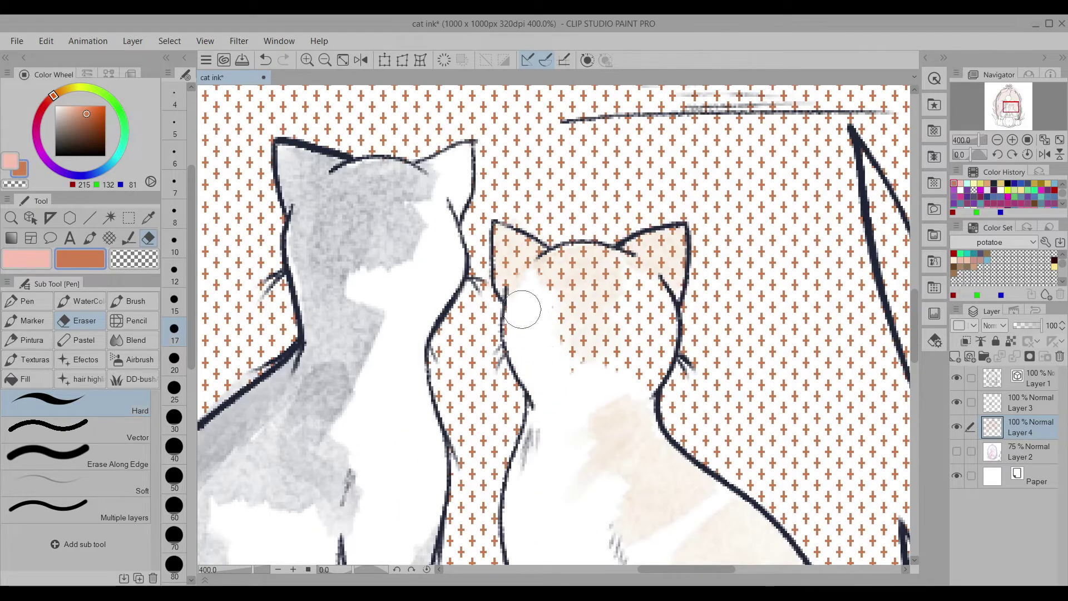
pyautogui.moveTo(640, 245); pyautogui.dragTo(647, 285)
# Erase the tone spilling outside the oval frame and top vine with the Hard eraser at size 50.
pyautogui.hotkey('ctrl', '0')
pyautogui.scroll(3, 544, 366)
pyautogui.scroll(5, 524, 326)
pyautogui.scroll(-1, 523, 326)
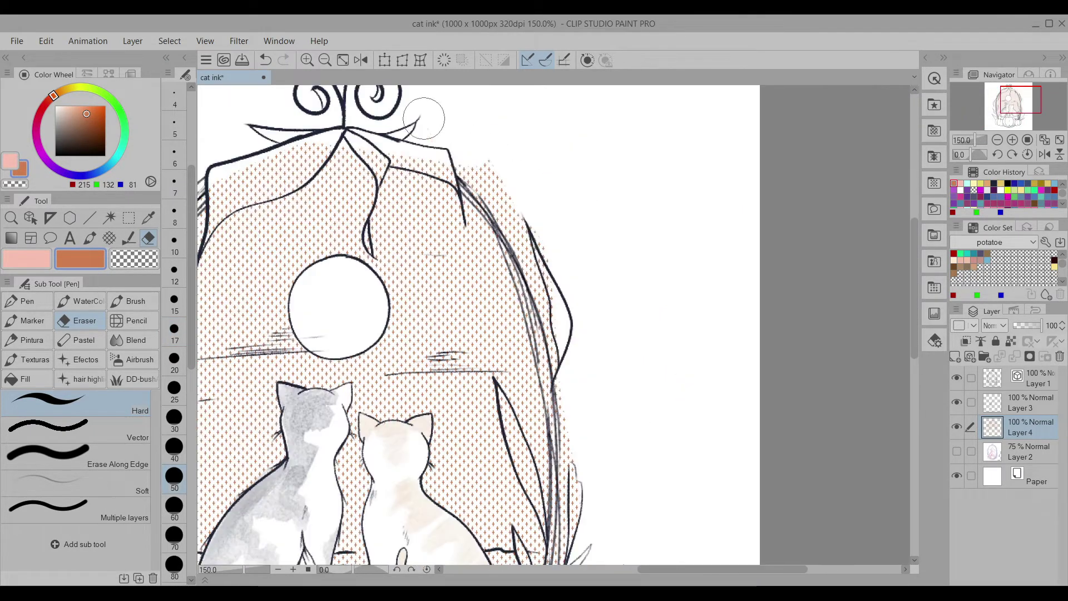
pyautogui.scroll(-3, 535, 334)
pyautogui.scroll(-3, 635, 480)
# Make Layer 1 the reference layer and clear the tone inside the frame's top leaves on Layer 4 with the enclose-and-erase Fill tool.
pyautogui.scroll(5, 432, 258)
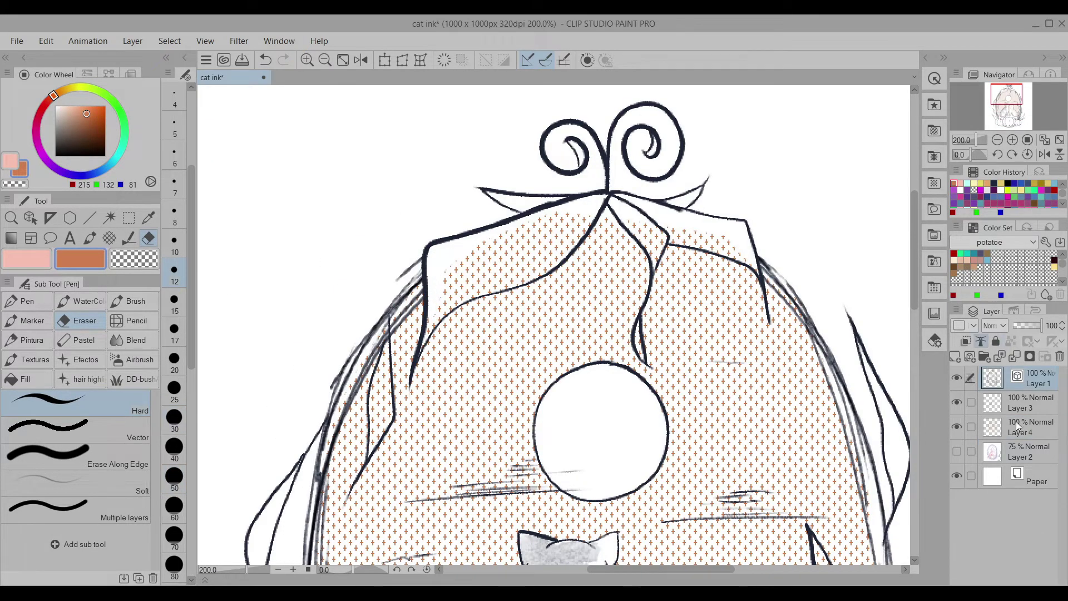
pyautogui.click(1029, 427)
pyautogui.press('g')
pyautogui.moveTo(606, 193); pyautogui.dragTo(413, 399)
pyautogui.moveTo(594, 204); pyautogui.dragTo(609, 193)
pyautogui.hotkey('ctrl', '0')
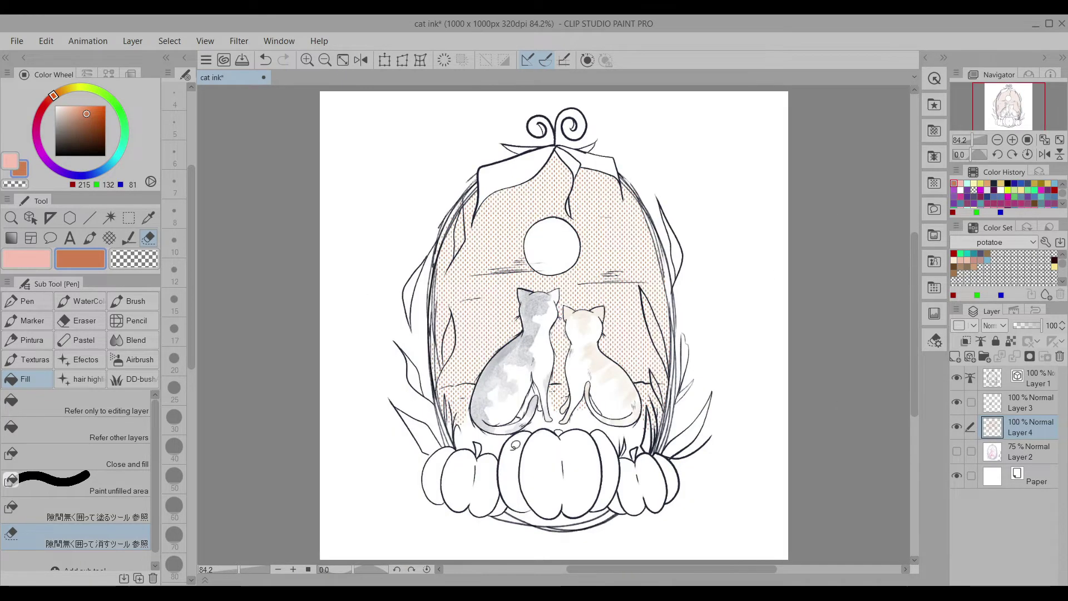
# On a new layer above Layer 4, dot the lower parts of the three pumpkins with orange Tone - Circle 2 at size 20.
pyautogui.hotkey('ctrl', 'shift', 'n')
pyautogui.press('b')
pyautogui.scroll(1, 557, 390)
pyautogui.moveTo(579, 389); pyautogui.dragTo(754, 395)
pyautogui.moveTo(436, 390); pyautogui.dragTo(482, 410)
pyautogui.scroll(1, 482, 410)
pyautogui.hotkey('ctrl', 'z')
pyautogui.hotkey('ctrl', 'z')
pyautogui.hotkey('ctrl', 'z')
pyautogui.moveTo(367, 311)
pyautogui.mouseDown()
pyautogui.moveTo(376, 340)
pyautogui.moveTo(497, 366)
pyautogui.mouseUp()
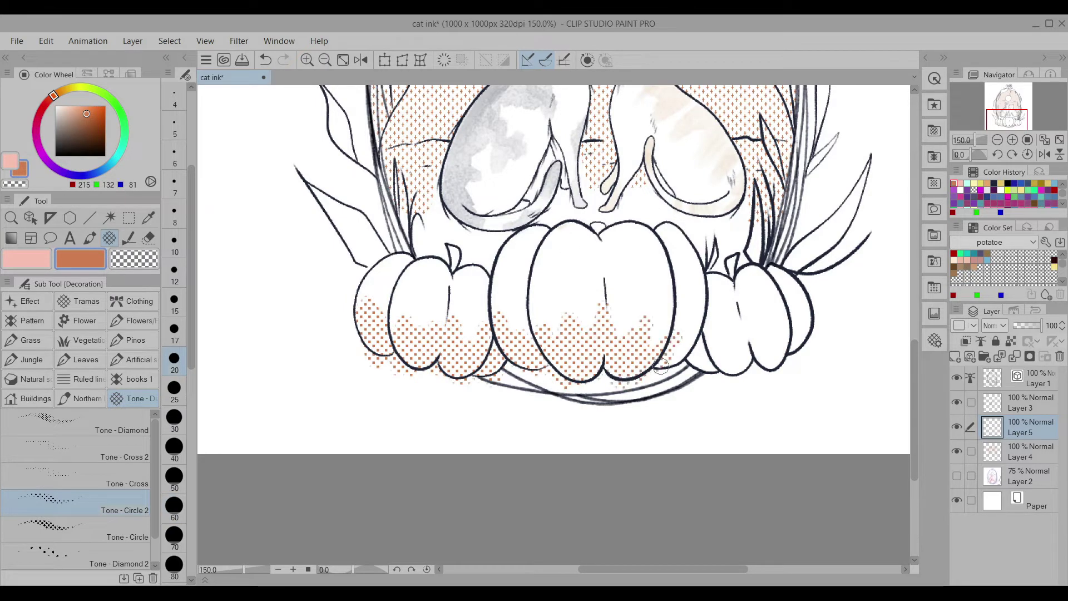
pyautogui.moveTo(746, 347); pyautogui.dragTo(791, 361)
# Cover the remaining upper parts of all three pumpkins with the orange Tone - Circle 2 pattern on Layer 5.
pyautogui.scroll(-5, 790, 361)
pyautogui.scroll(5, 671, 253)
pyautogui.moveTo(654, 273); pyautogui.dragTo(672, 253)
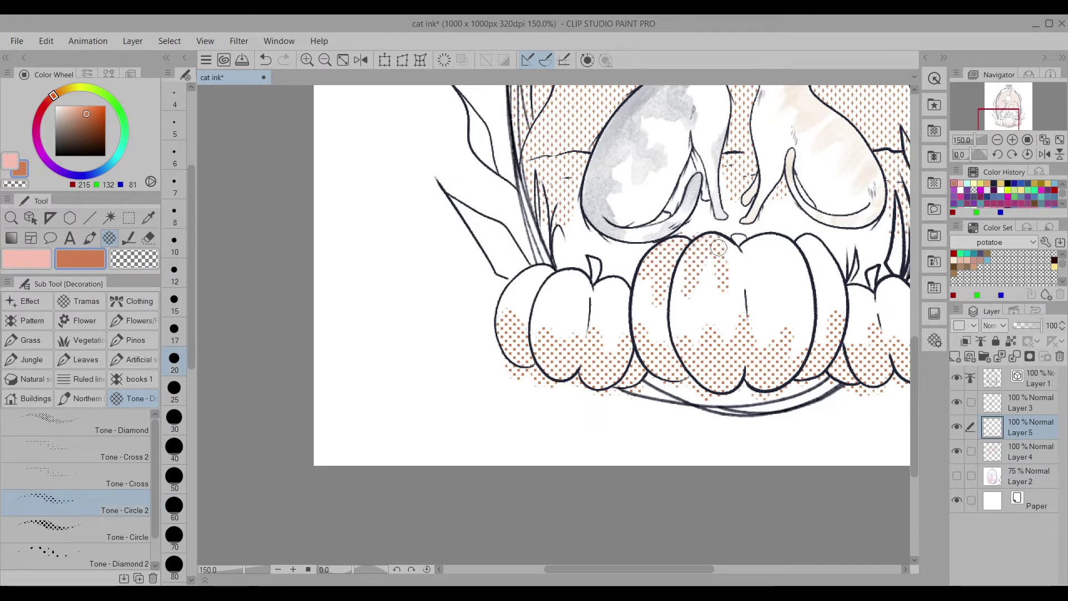
pyautogui.hotkey('ctrl', 'z')
pyautogui.scroll(-5, 618, 281)
pyautogui.scroll(5, 615, 262)
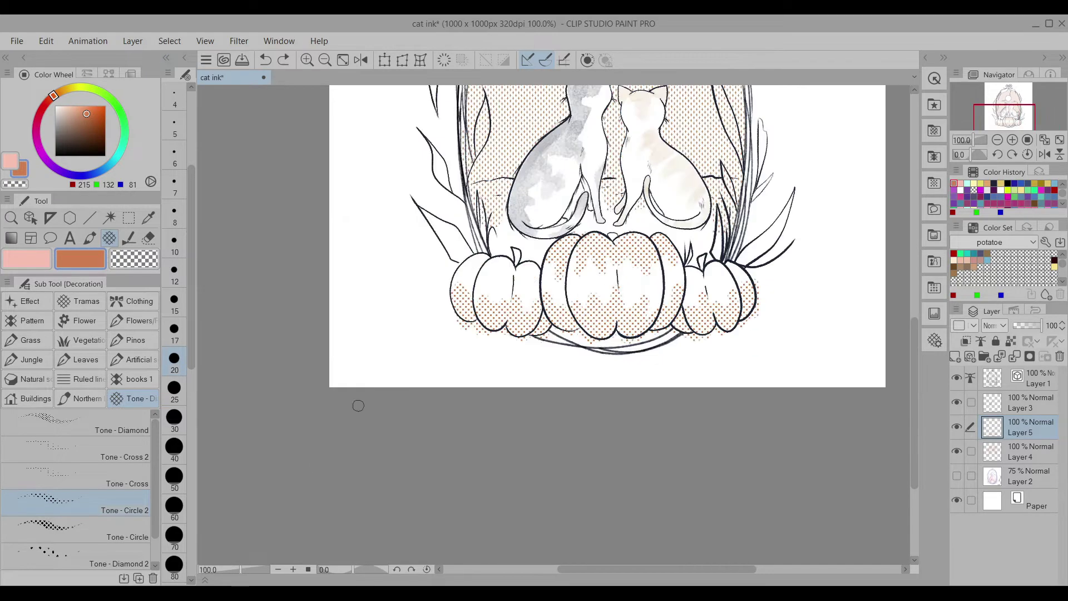
pyautogui.moveTo(462, 320); pyautogui.dragTo(696, 339)
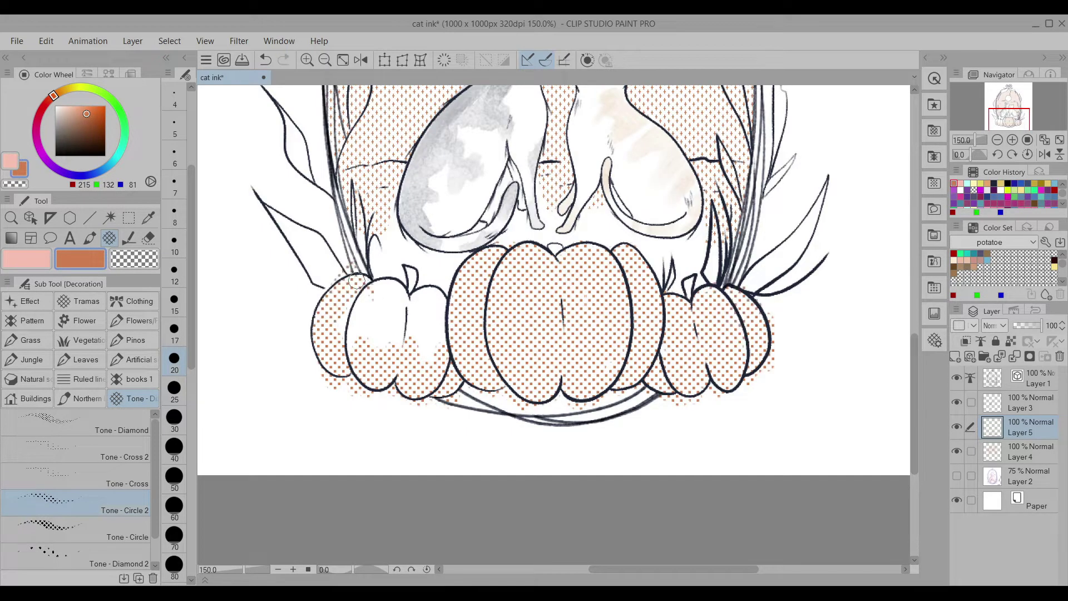
pyautogui.moveTo(356, 281); pyautogui.dragTo(423, 350)
pyautogui.scroll(-5, 423, 351)
pyautogui.scroll(5, 623, 497)
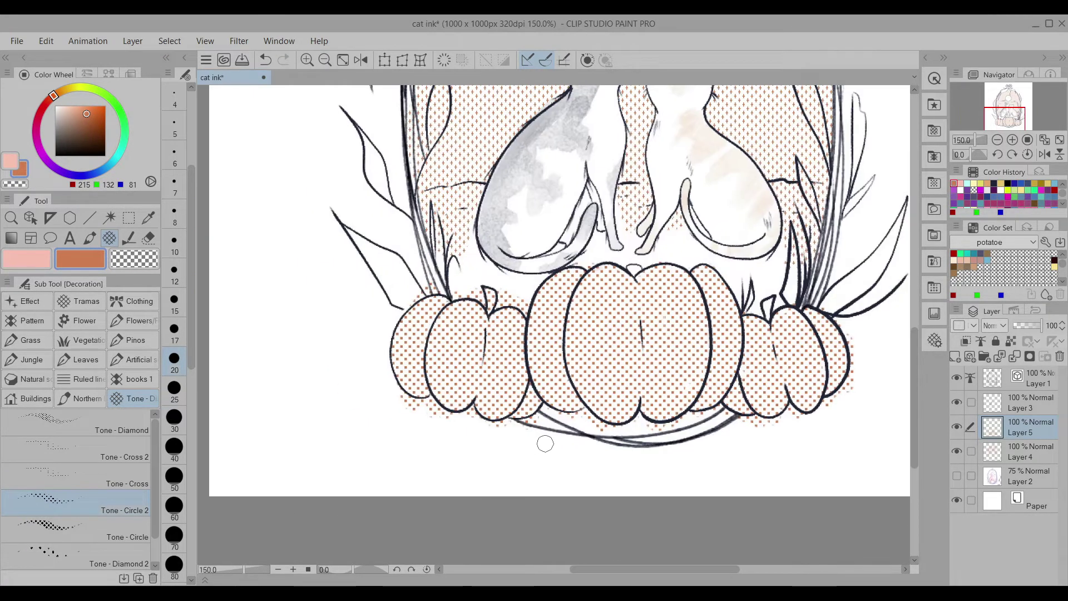
# Auto select from the Layer 1 line art and clear the Layer 5 tone spilling outside the pumpkin outlines.
pyautogui.press('w')
pyautogui.click(493, 347)
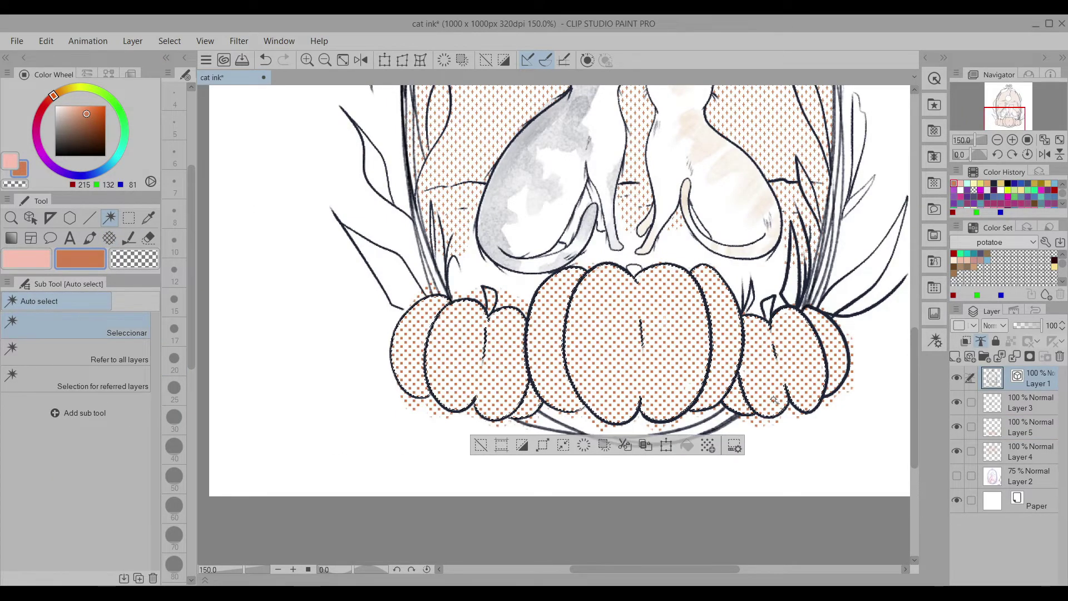
pyautogui.hotkey('ctrl', 'd')
pyautogui.scroll(-5, 573, 437)
pyautogui.scroll(5, 572, 436)
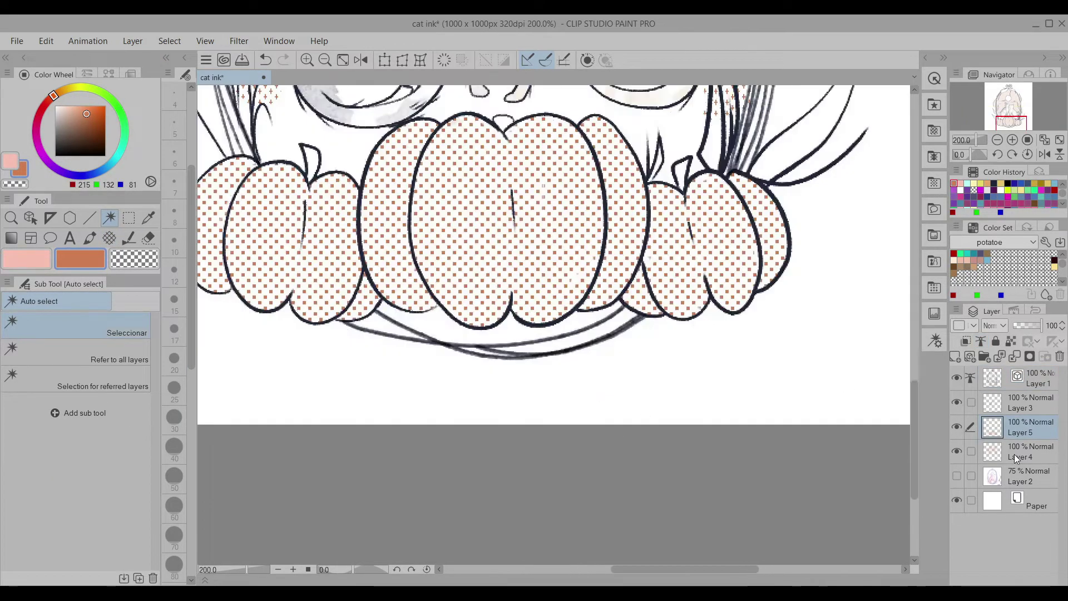
pyautogui.press('b')
pyautogui.scroll(-5, 585, 433)
pyautogui.scroll(3, 585, 430)
pyautogui.scroll(-3, 593, 452)
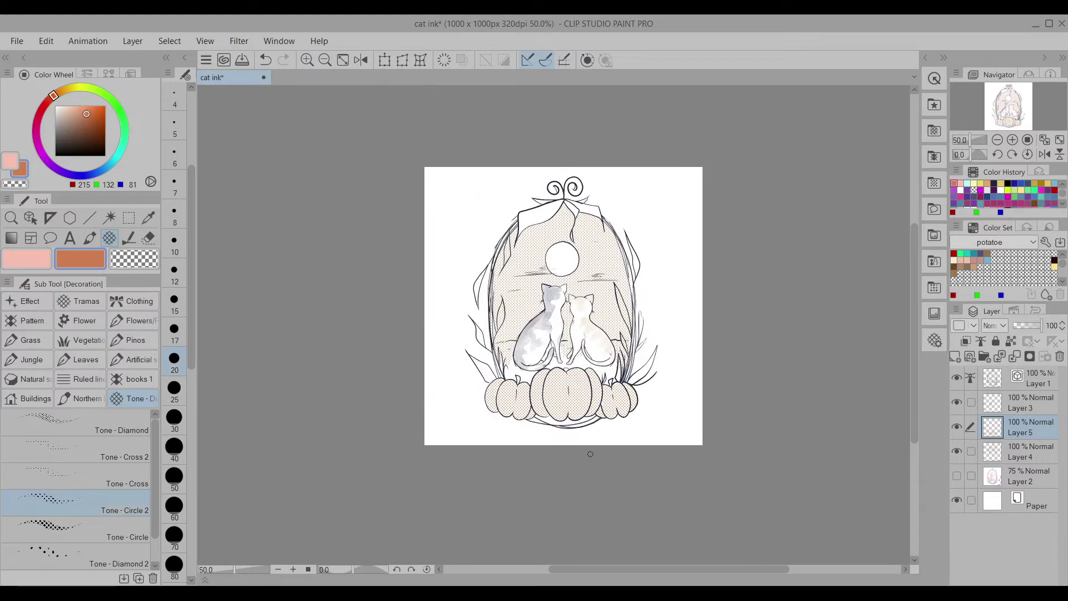
pyautogui.scroll(2, 592, 452)
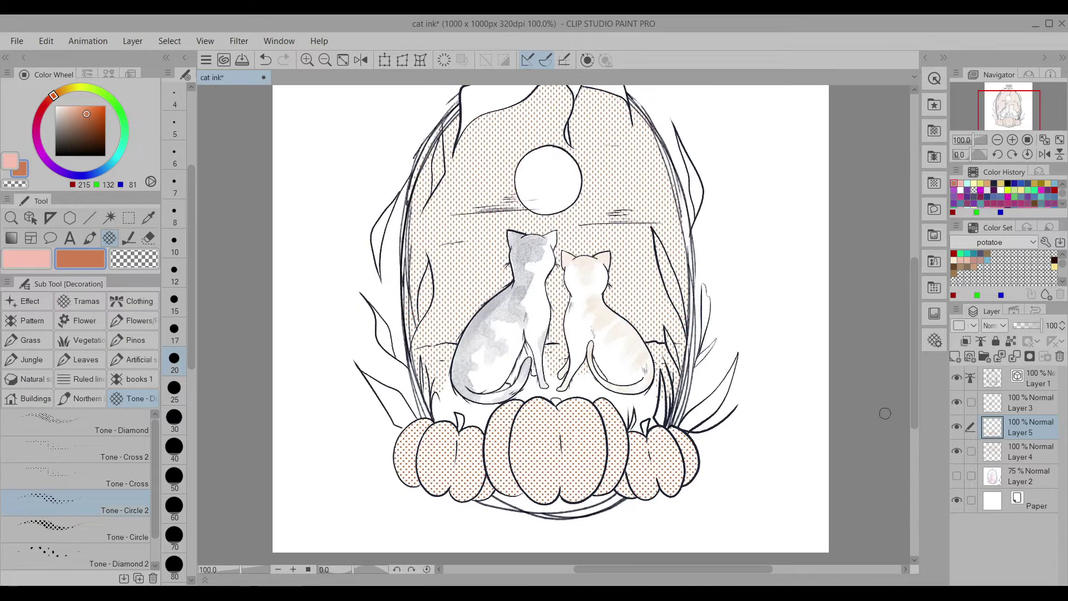
# Clear the Layer 4 tone inside the frame's side leaves with the enclose-and-erase Fill tool.
pyautogui.click(999, 451)
pyautogui.press('g')
pyautogui.scroll(3, 472, 191)
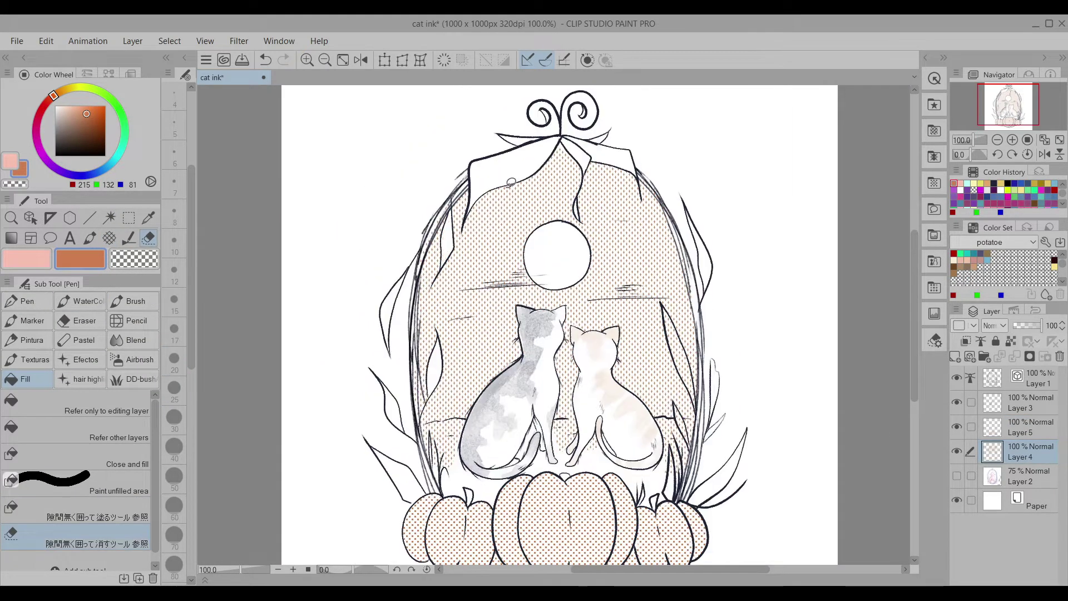
pyautogui.scroll(3, 534, 334)
pyautogui.scroll(-5, 535, 334)
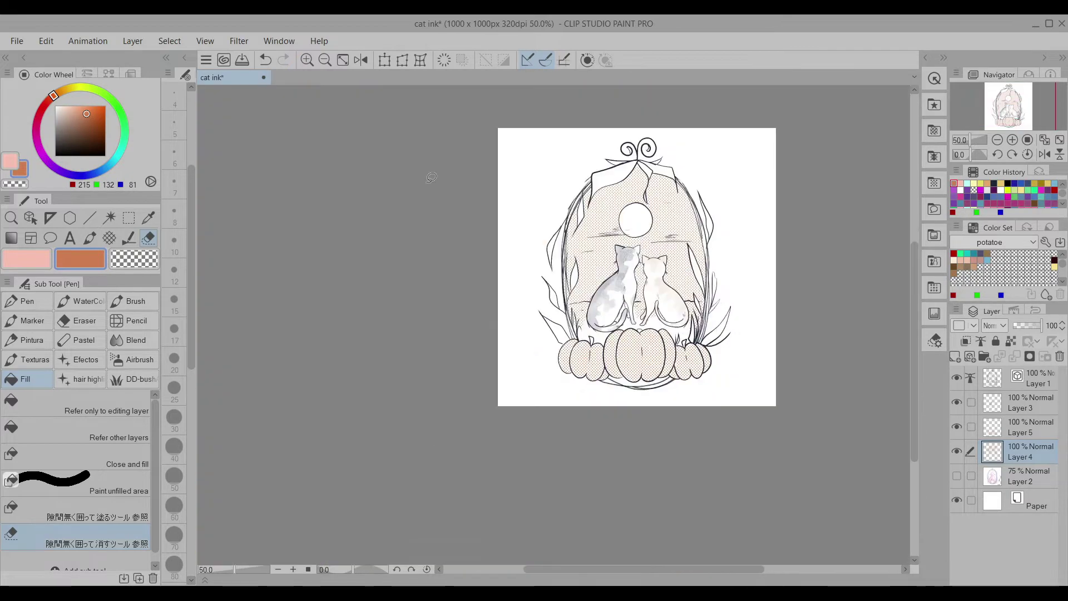
pyautogui.hotkey('ctrl', '0')
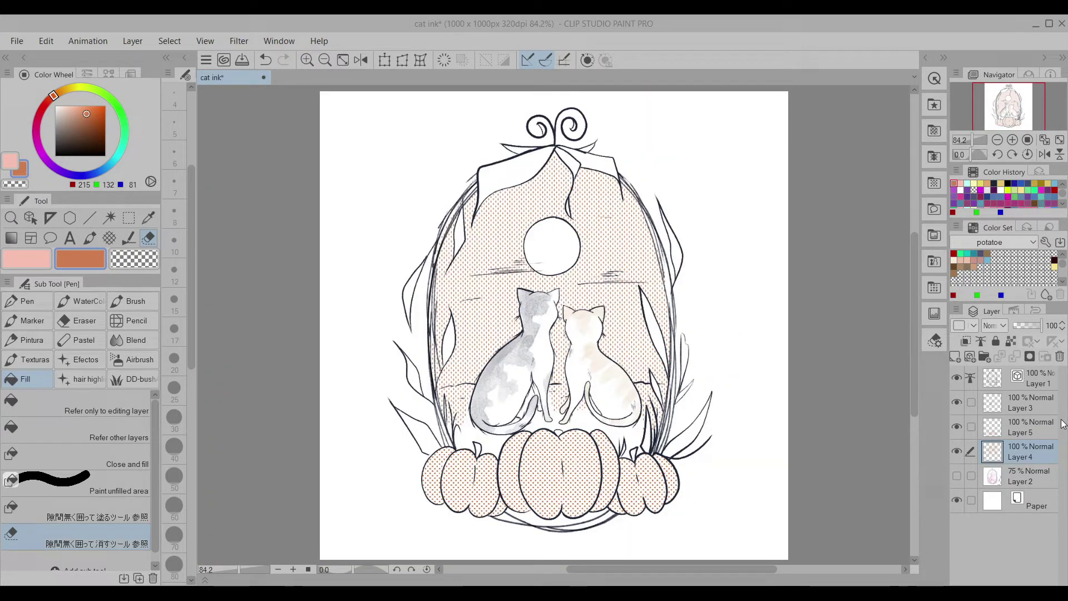
# Save the drawing and lock the transparent pixels of tone Layers 4 and 5.
pyautogui.hotkey('ctrl', 's')
pyautogui.click(1012, 341)
pyautogui.press('p')
pyautogui.scroll(3, 557, 323)
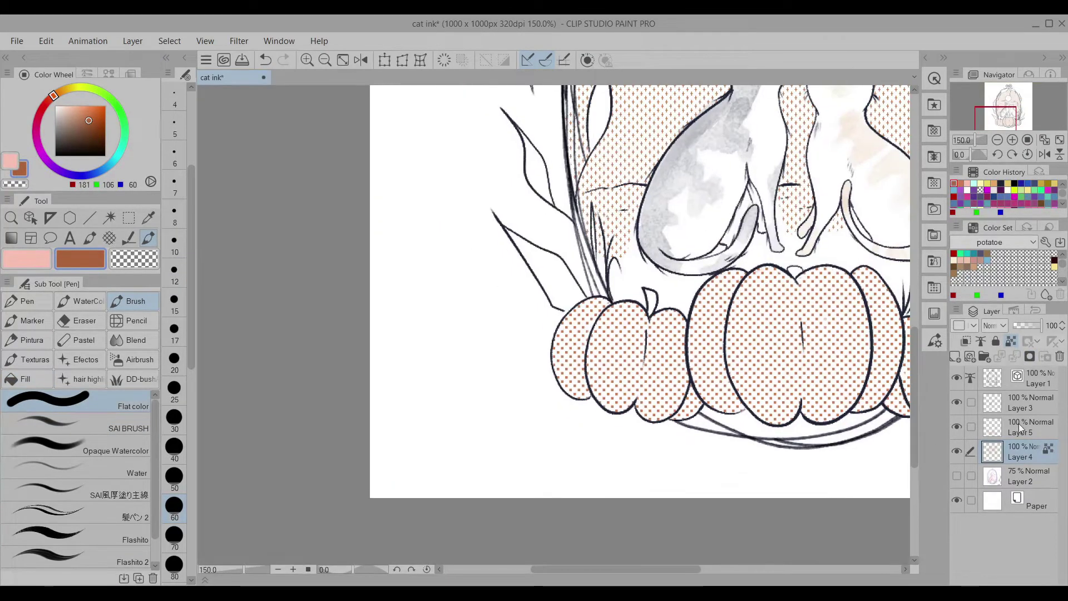
pyautogui.hotkey('ctrl', 'z')
pyautogui.keyDown('alt'); pyautogui.click(462, 289); pyautogui.keyUp('alt')
# Try recoloring the pumpkin tone on Layer 5 in other oranges with the Flat color brush at size 60.
pyautogui.scroll(-3, 557, 278)
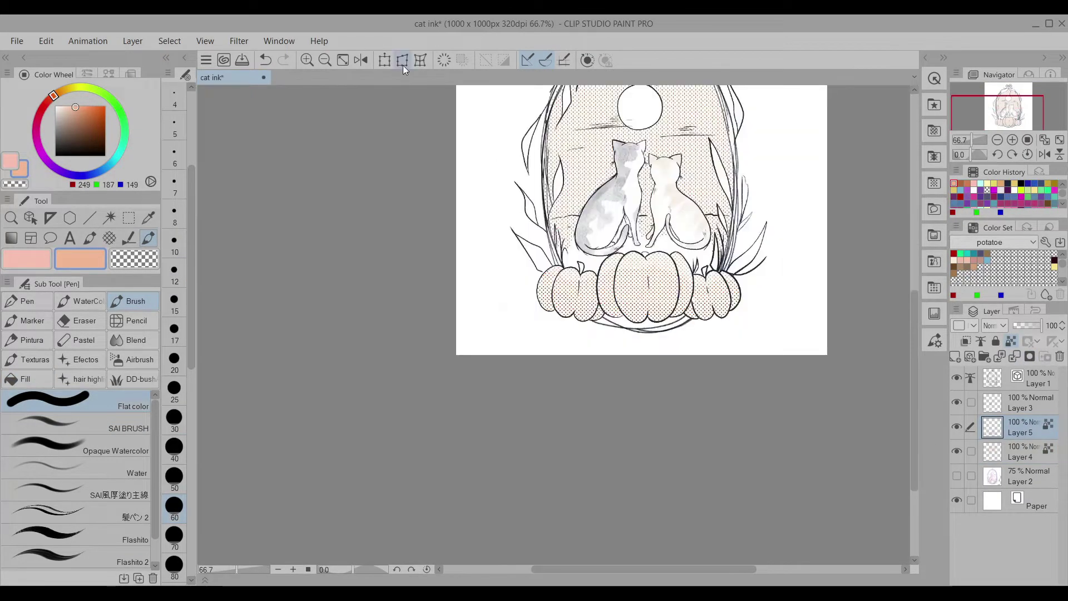
pyautogui.scroll(2, 640, 378)
pyautogui.hotkey('ctrl', 'z')
pyautogui.scroll(-3, 640, 361)
pyautogui.scroll(3, 528, 194)
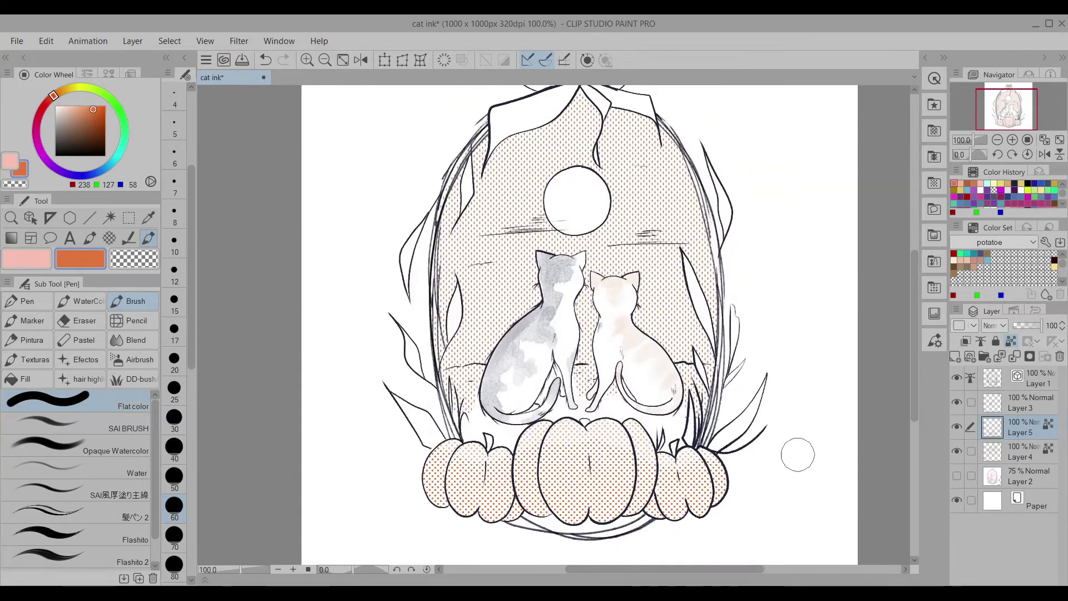
pyautogui.hotkey('ctrl', 'z')
# Fade the lower part of the sky tone on Layer 4 to pale peach, RGB 255, 220, 198, using the Soft airbrush.
pyautogui.scroll(1, 628, 139)
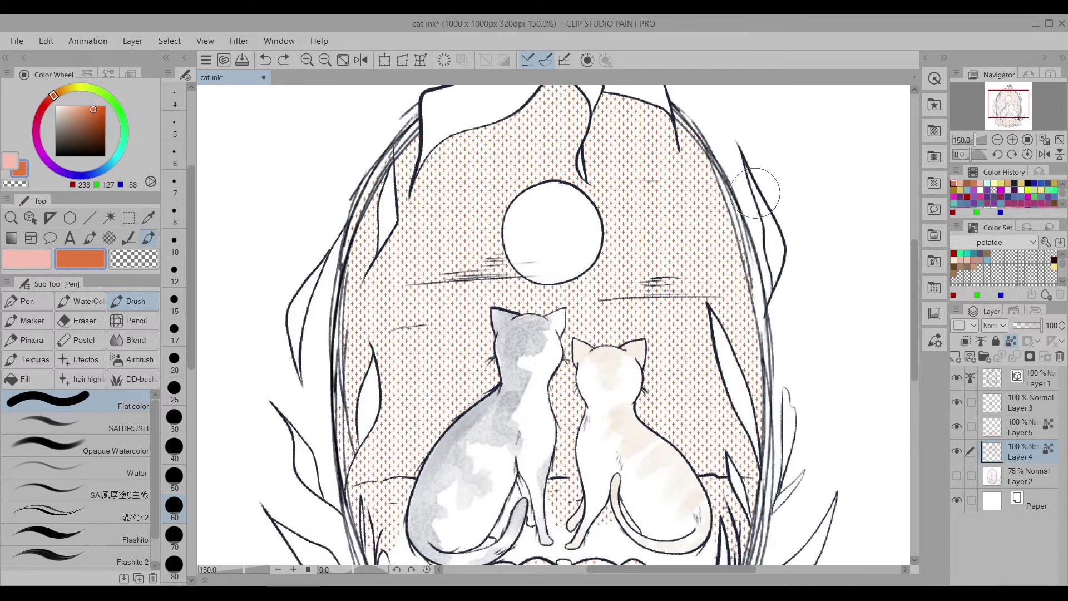
pyautogui.scroll(-1, 773, 276)
pyautogui.hotkey('ctrl', 'z')
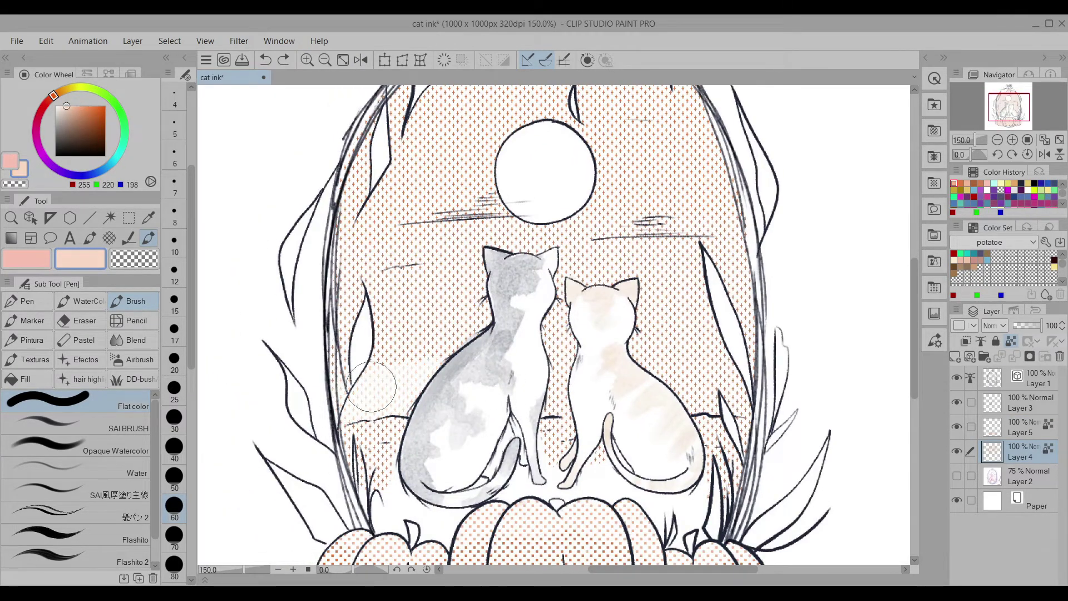
pyautogui.scroll(1, 627, 384)
pyautogui.click(133, 360)
pyautogui.hotkey('ctrl', 'alt', '0')
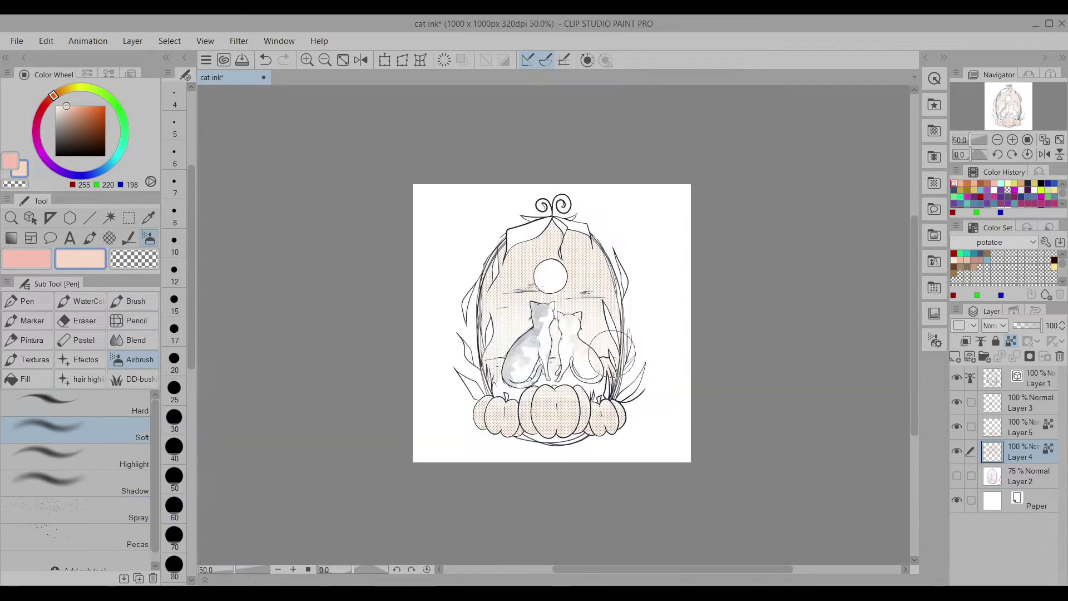
pyautogui.click(88, 113)
pyautogui.hotkey('ctrl', '0')
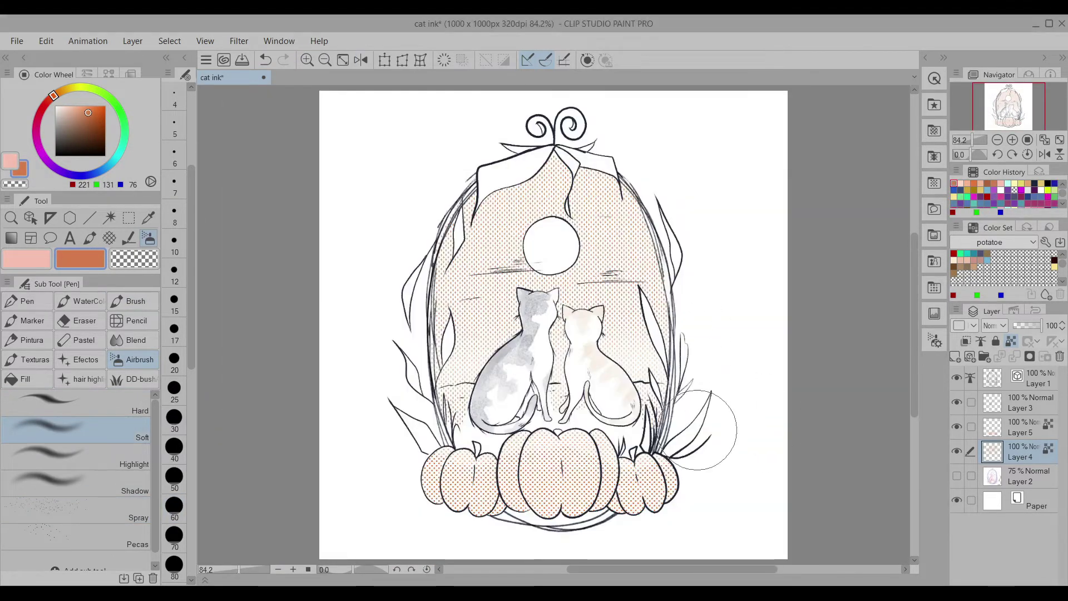
# Tint the ground tone behind the cats grey-brown, RGB 184, 165, 153, with the Soft airbrush at size 30.
pyautogui.click(64, 120)
pyautogui.scroll(2, 529, 402)
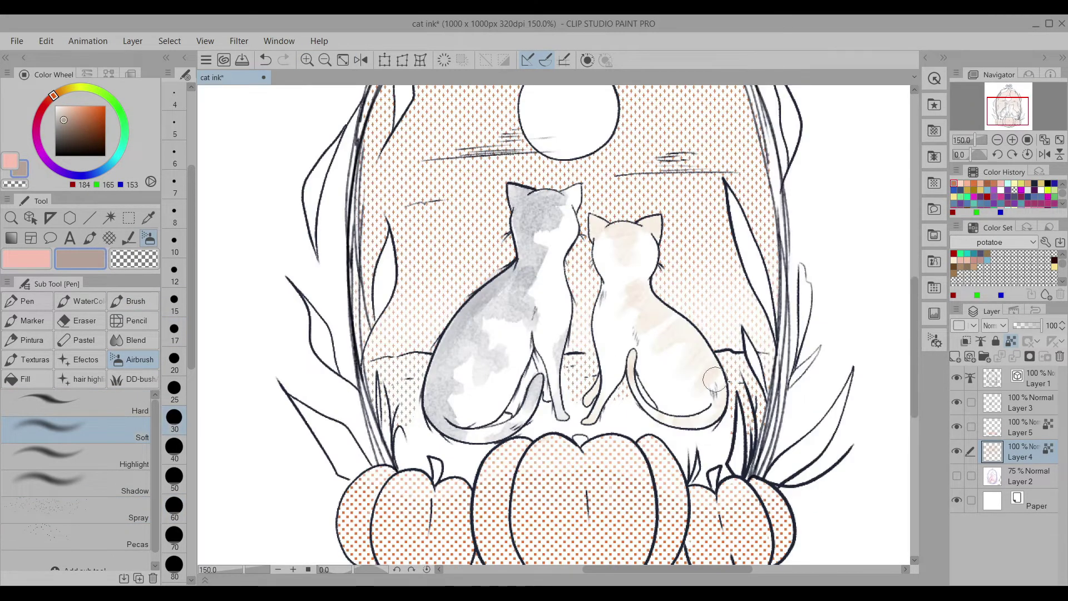
pyautogui.hotkey('ctrl', '0')
pyautogui.hotkey('ctrl', 'alt', '0')
# Recolor the pumpkin tone on Layer 5 deep orange, RGB 226, 110, 38, with the Flat color brush at size 170.
pyautogui.click(1022, 427)
pyautogui.click(96, 112)
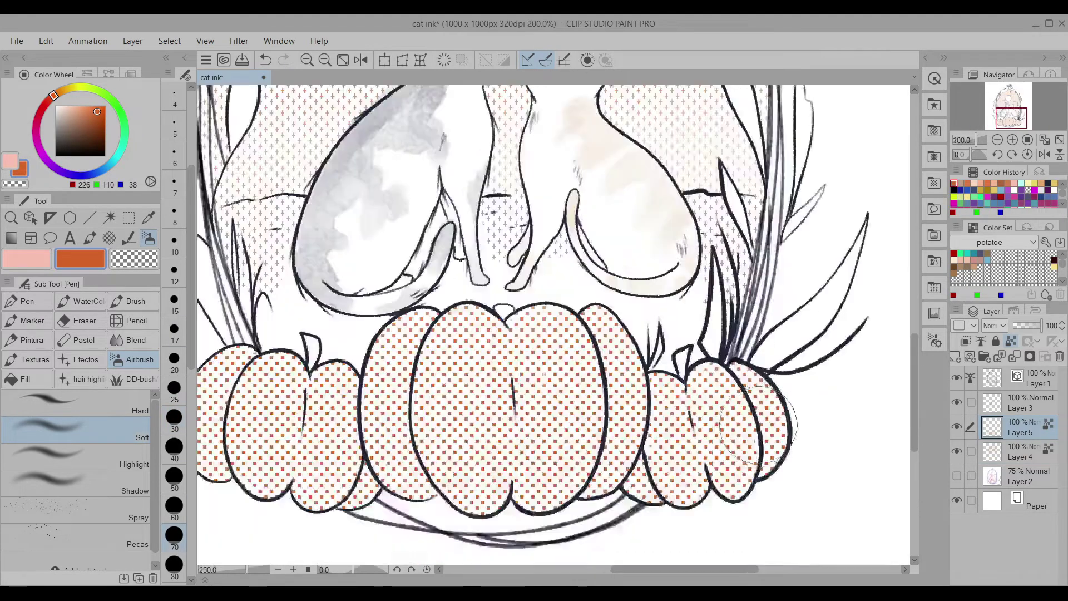
pyautogui.click(136, 301)
pyautogui.hotkey('ctrl', '0')
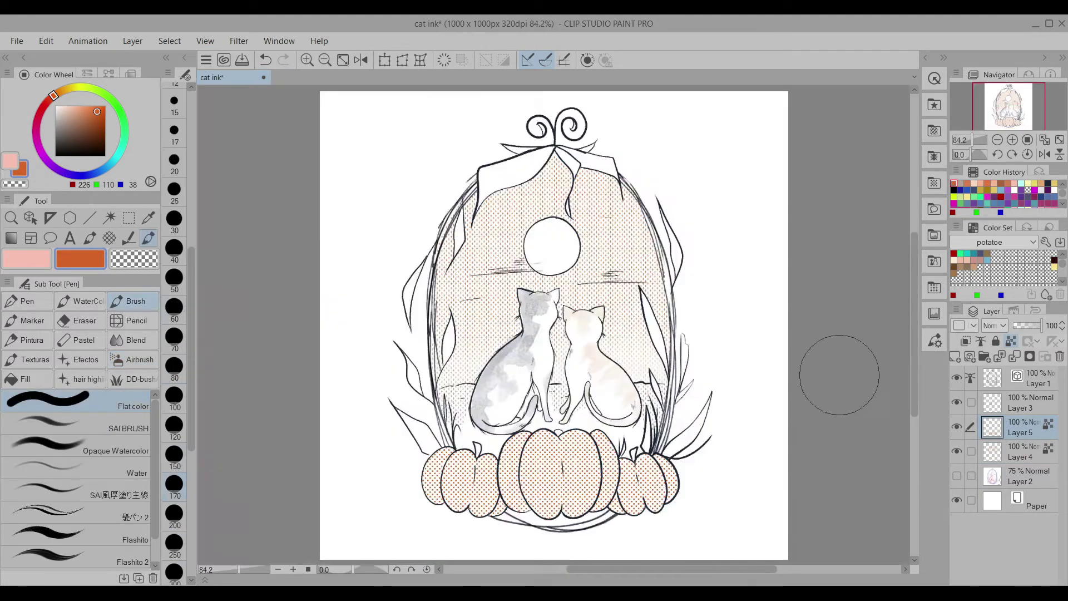
# Recolor the ground tone behind the cats on Layer 4 deep orange with the Soft airbrush at size 70.
pyautogui.click(1022, 452)
pyautogui.click(140, 359)
pyautogui.hotkey('ctrl', 'alt', '0')
pyautogui.hotkey('ctrl', '0')
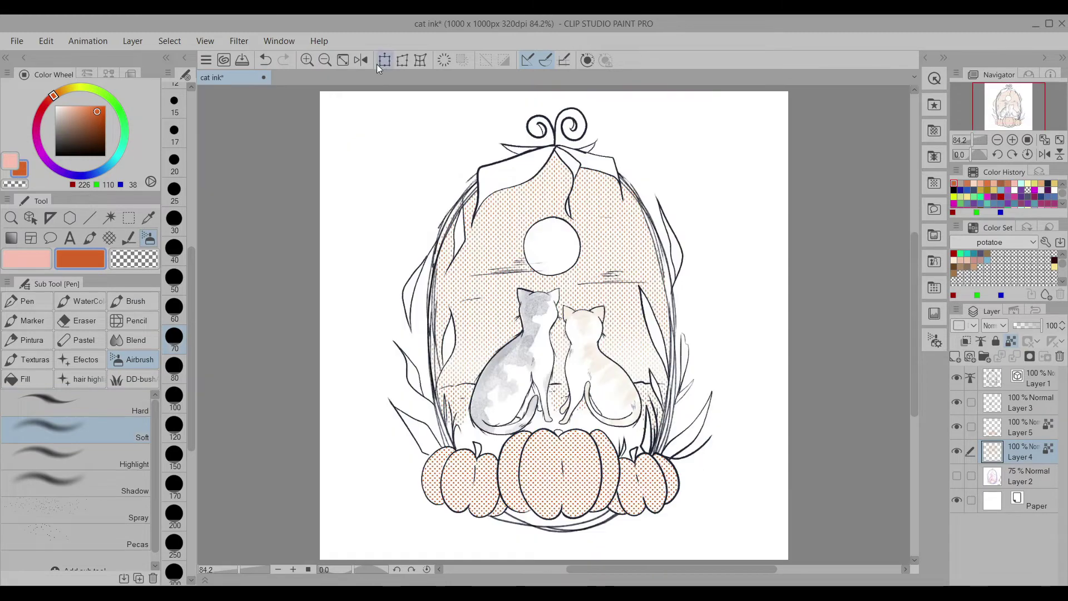
# On a new layer above Layer 3, paint peach patches on the moon with the 12 ■soft watercolor brush at size 20.
pyautogui.click(958, 402)
pyautogui.click(957, 357)
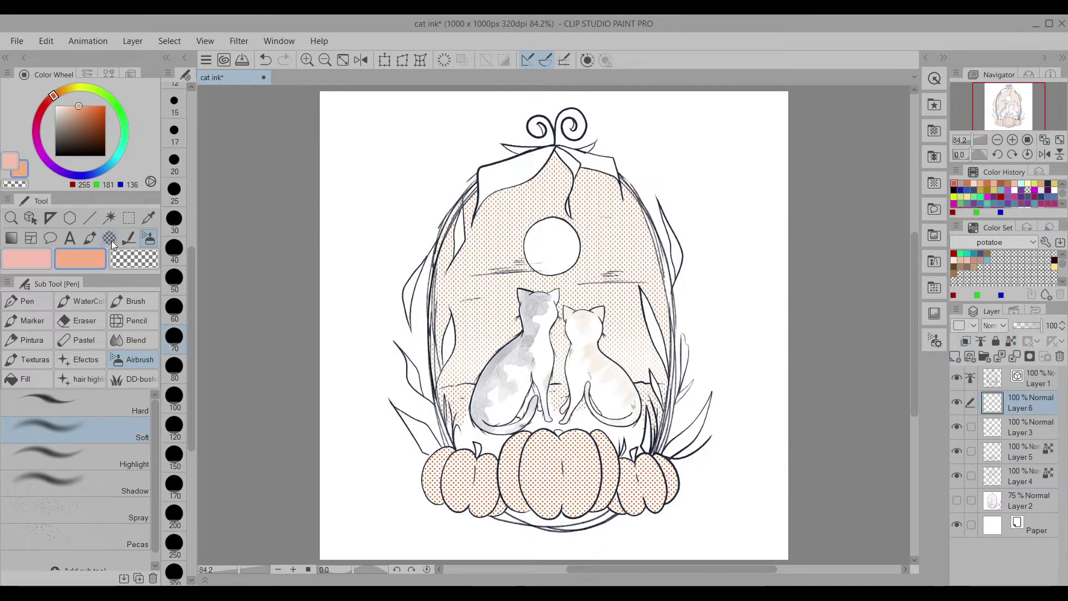
pyautogui.click(82, 301)
pyautogui.scroll(-2, 78, 479)
pyautogui.hotkey('ctrl', 'alt', '0')
pyautogui.scroll(2, 185, 166)
pyautogui.scroll(3, 556, 434)
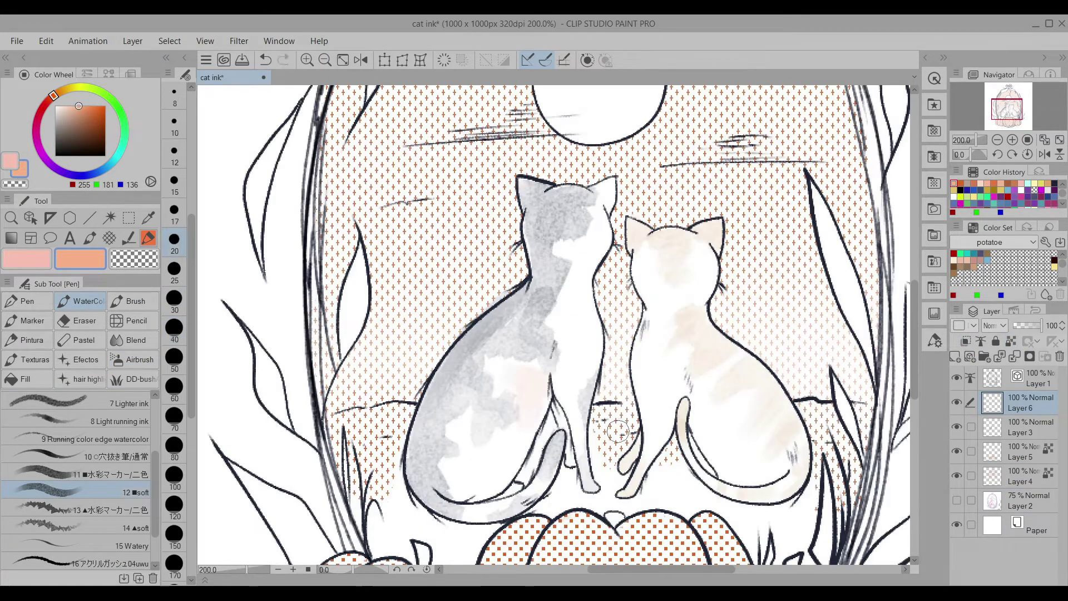
pyautogui.keyDown('alt'); pyautogui.click(579, 343); pyautogui.keyUp('alt')
pyautogui.scroll(3, 557, 334)
pyautogui.click(90, 107)
pyautogui.moveTo(557, 212)
pyautogui.mouseDown()
pyautogui.moveTo(535, 262)
pyautogui.moveTo(493, 198)
pyautogui.moveTo(505, 248)
pyautogui.mouseUp()
pyautogui.scroll(-3, 505, 248)
pyautogui.scroll(3, 495, 222)
# Try a grey-brown watercolor wash, RGB 184, 165, 153, on the frame's large upper-left leaf.
pyautogui.keyDown('alt'); pyautogui.click(488, 195); pyautogui.keyUp('alt')
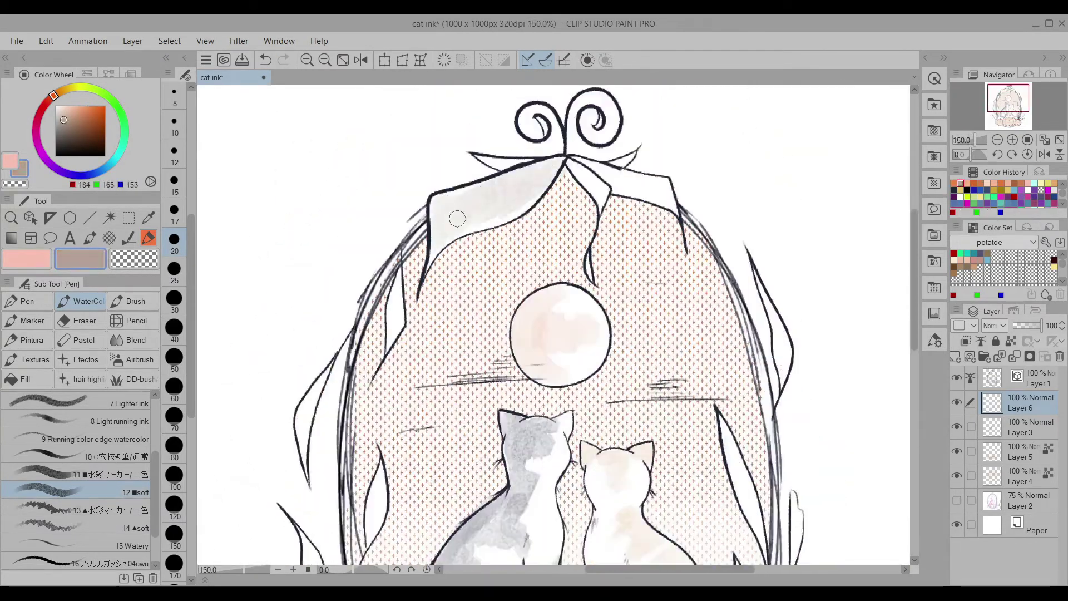
pyautogui.scroll(-3, 488, 195)
pyautogui.scroll(3, 461, 363)
# Wash the ground between the cats and the pumpkins in grey-brown with the 12 ■soft watercolor brush on Layer 6.
pyautogui.moveTo(473, 423)
pyautogui.mouseDown()
pyautogui.moveTo(461, 363)
pyautogui.moveTo(442, 336)
pyautogui.mouseUp()
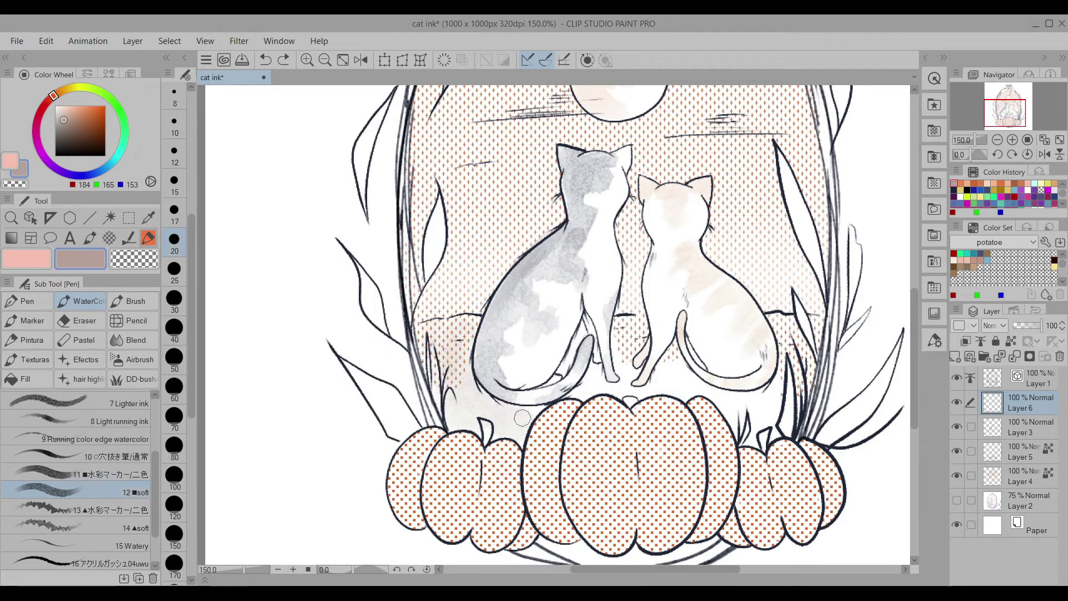
pyautogui.scroll(-3, 761, 404)
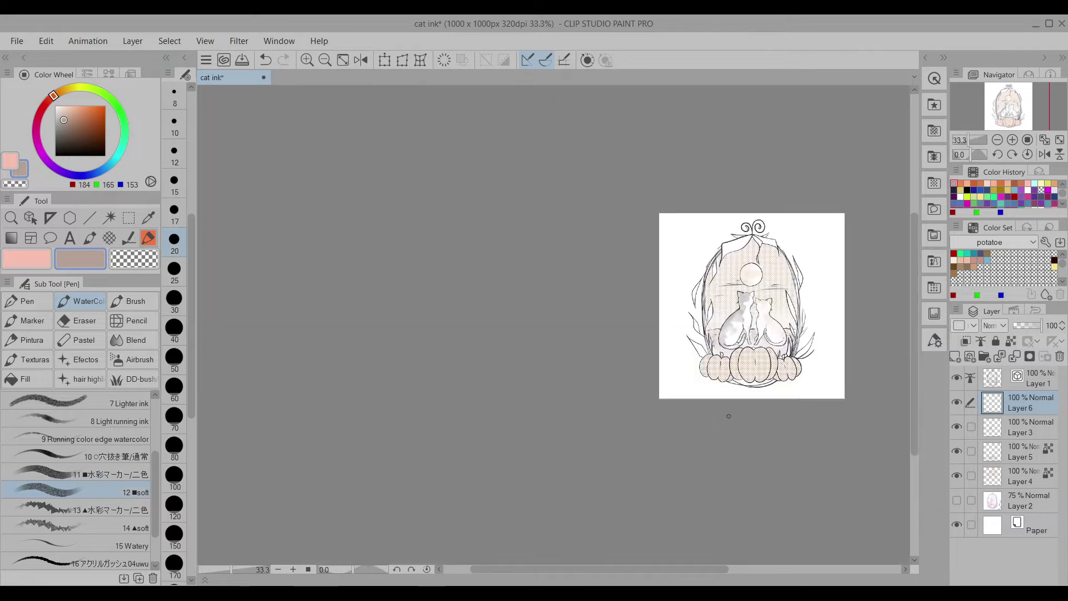
pyautogui.scroll(4, 573, 348)
pyautogui.scroll(-3, 779, 364)
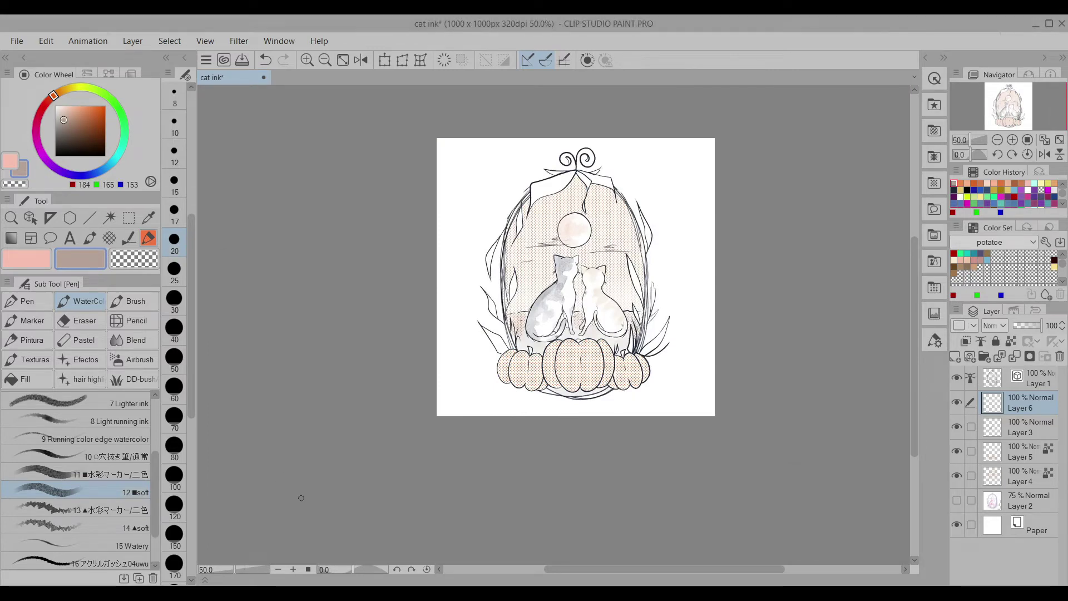
# Add a new layer above Layer 6 and try grey-brown Tone - Circle 2 dots on the frame's upper leaves.
pyautogui.click(109, 238)
pyautogui.scroll(2, 573, 234)
pyautogui.hotkey('ctrl', 'shift', 'n')
pyautogui.moveTo(573, 234)
pyautogui.mouseDown()
pyautogui.moveTo(539, 267)
pyautogui.moveTo(619, 228)
pyautogui.mouseUp()
pyautogui.hotkey('ctrl', 'z')
pyautogui.scroll(-2, 579, 334)
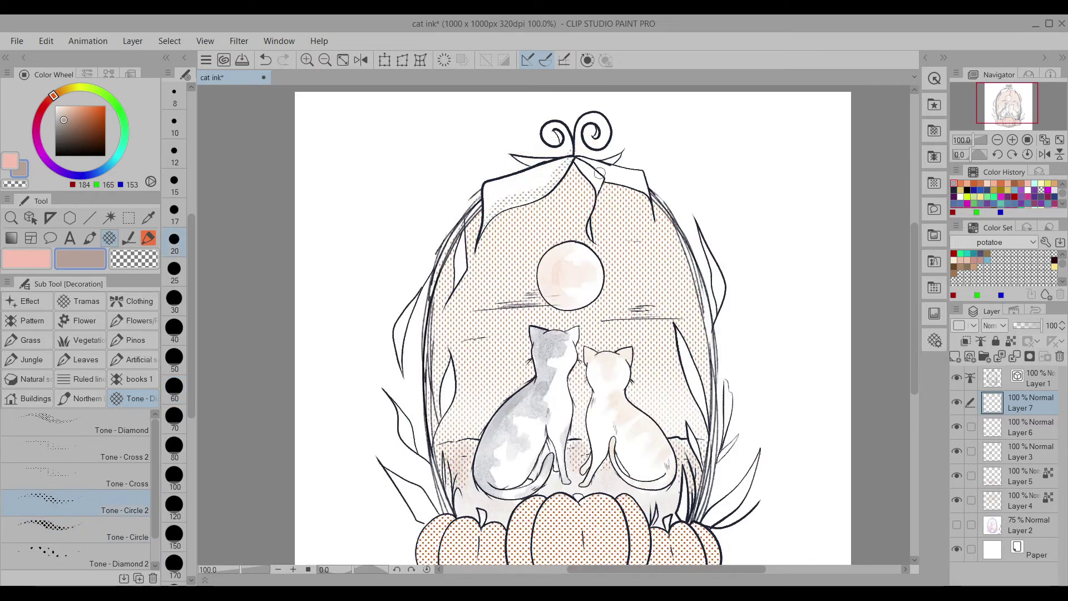
pyautogui.hotkey('ctrl', 'z')
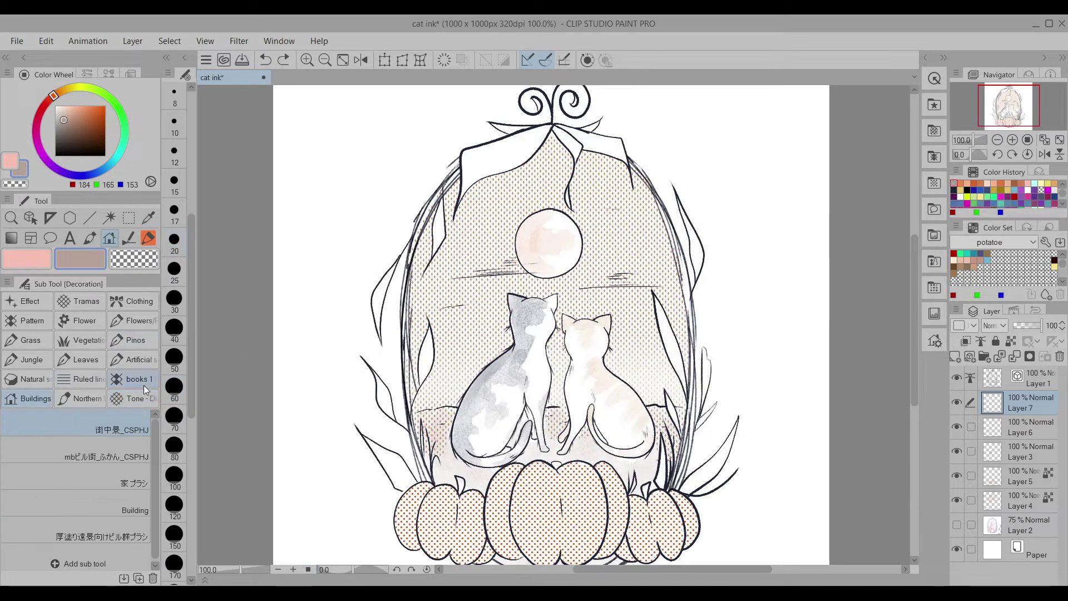
# Try the Cross-hatching (for tone scraping) brush at size 150 over the frame's upper leaves and undo it.
pyautogui.click(79, 301)
pyautogui.click(61, 546)
pyautogui.click(504, 187)
pyautogui.hotkey('ctrl', 'z')
pyautogui.moveTo(473, 134)
pyautogui.mouseDown()
pyautogui.moveTo(501, 167)
pyautogui.moveTo(534, 178)
pyautogui.mouseUp()
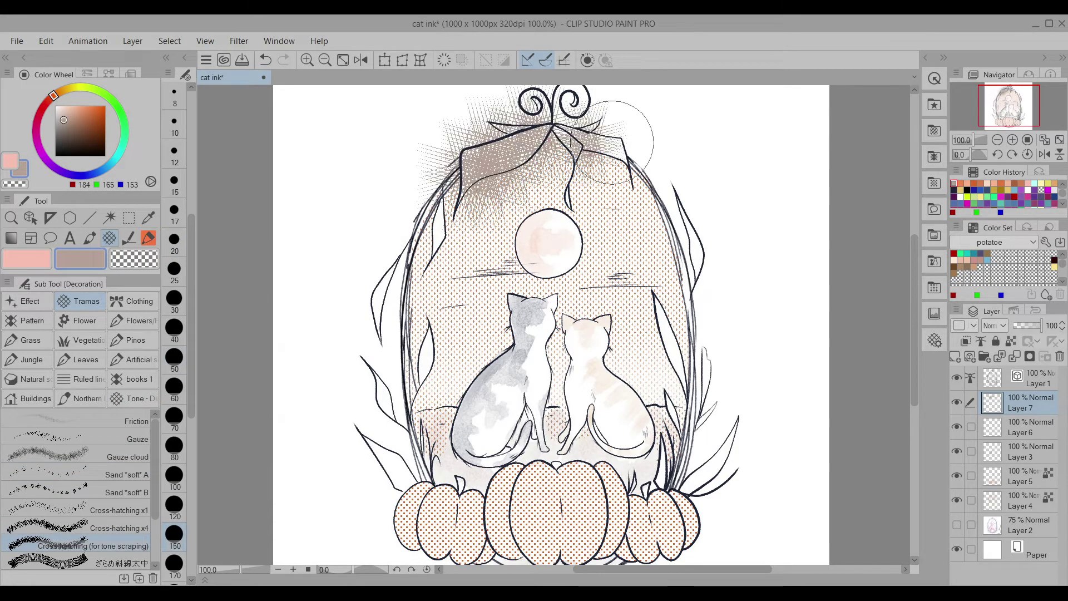
pyautogui.hotkey('ctrl', 'z')
pyautogui.scroll(-2, 484, 269)
# Try the ざらめ斜線中 hatching and Friction brushes at size 50 on the frame's large upper-left leaf.
pyautogui.scroll(4, 484, 269)
pyautogui.press('.')
pyautogui.press('.')
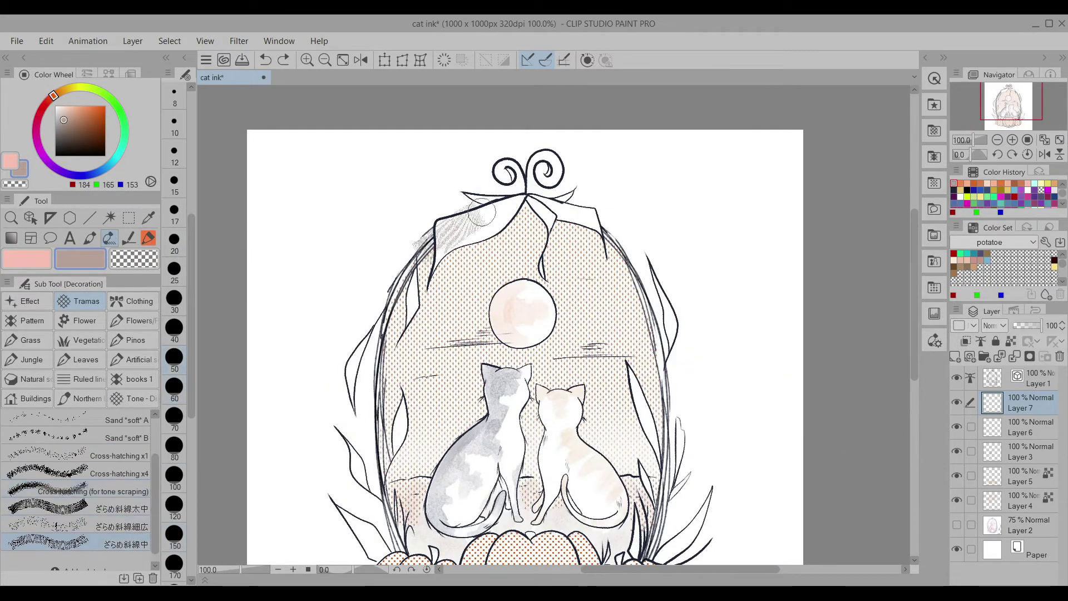
pyautogui.press('.')
pyautogui.press('.')
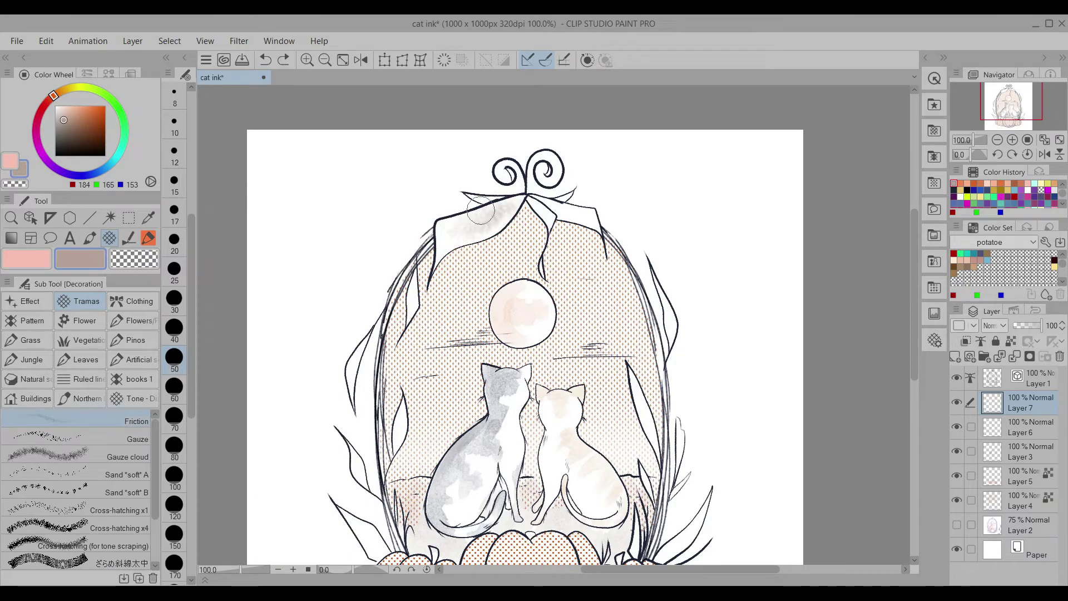
pyautogui.moveTo(369, 512); pyautogui.dragTo(362, 494)
pyautogui.hotkey('ctrl', '-')
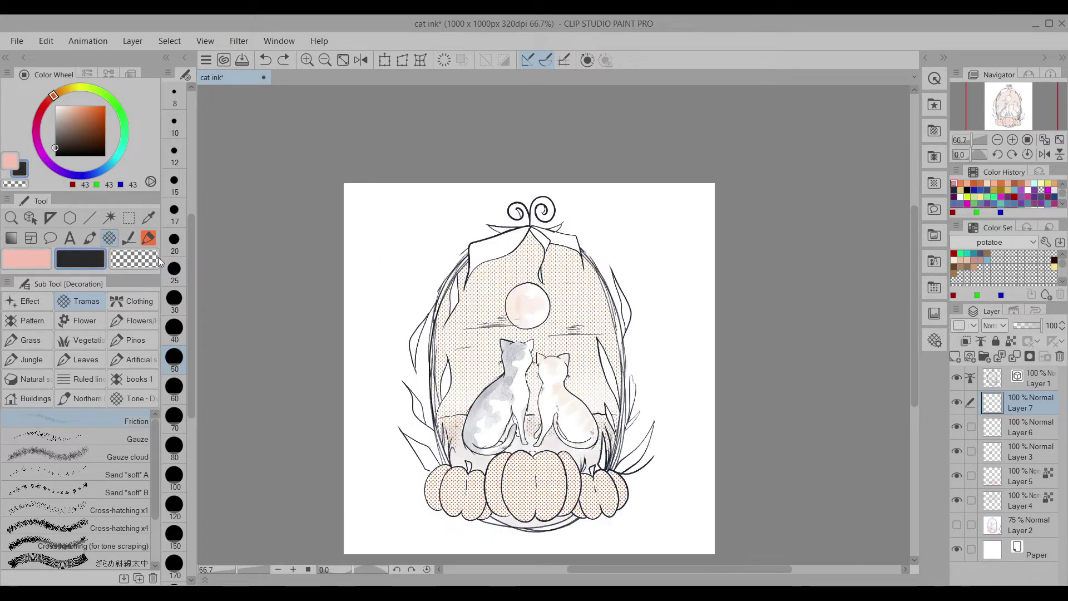
# Fill the frame's large top leaves with near-black on Layer 7 using the enclose-and-fill sub tool 隙間無く囲って塗るツール.
pyautogui.click(148, 239)
pyautogui.scroll(4, 516, 242)
pyautogui.moveTo(568, 187)
pyautogui.mouseDown()
pyautogui.moveTo(359, 401)
pyautogui.moveTo(562, 195)
pyautogui.mouseUp()
pyautogui.moveTo(445, 184); pyautogui.dragTo(657, 206)
pyautogui.scroll(-4, 656, 206)
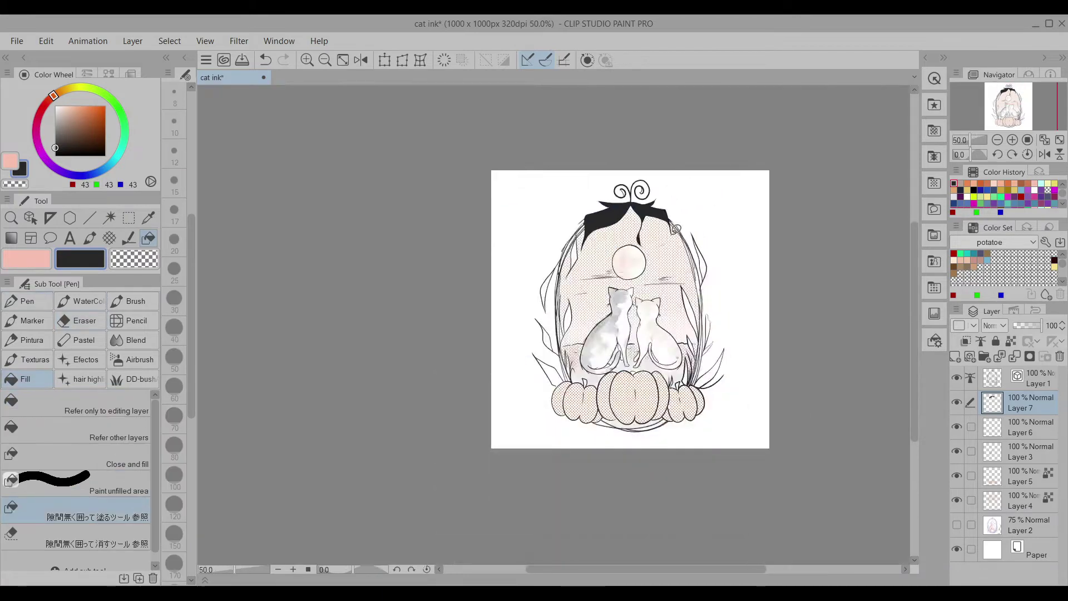
# Fill the leaves along the frame's right side with near-black, inside and outside the oval.
pyautogui.scroll(2, 696, 198)
pyautogui.scroll(-1, 718, 286)
pyautogui.scroll(3, 674, 344)
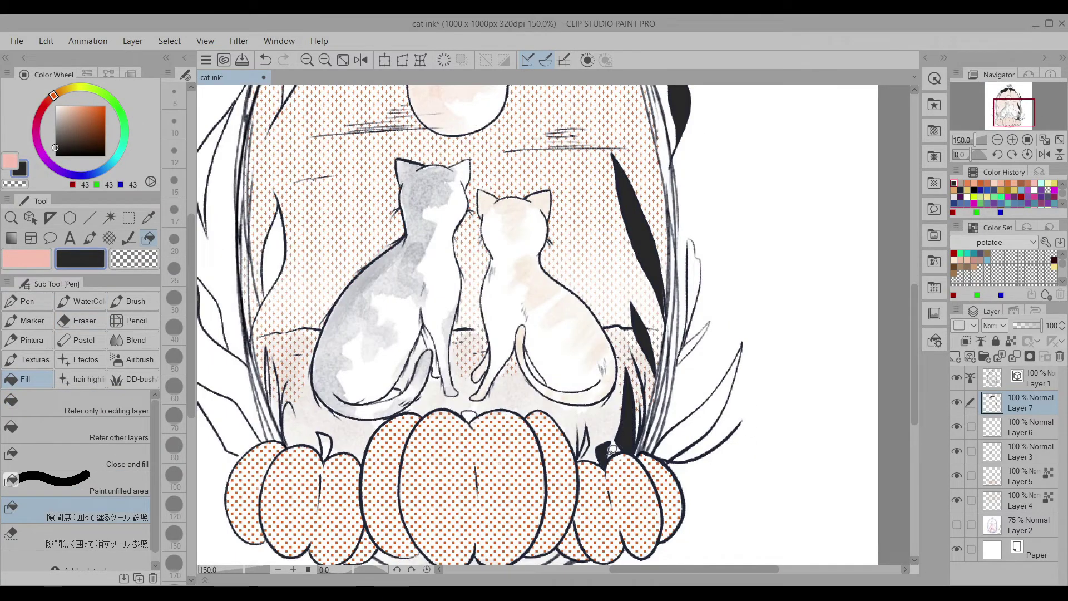
pyautogui.moveTo(699, 345); pyautogui.dragTo(718, 223)
pyautogui.moveTo(746, 342); pyautogui.dragTo(668, 462)
pyautogui.scroll(1, 696, 346)
pyautogui.click(27, 301)
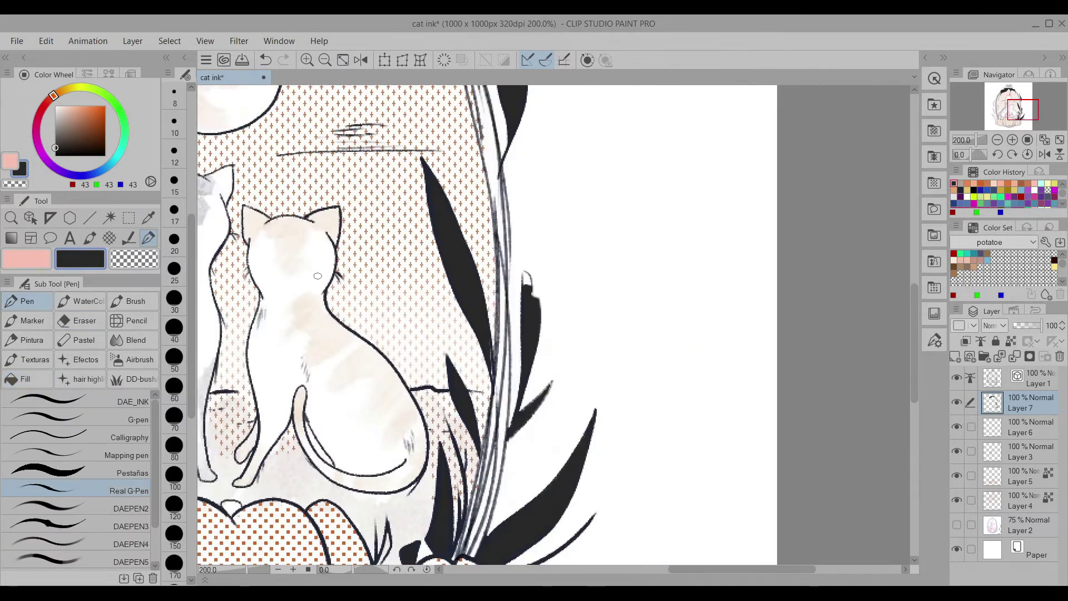
# Fill the pumpkin stems and the upper and middle leaves on the frame's left side with near-black.
pyautogui.scroll(-2, 548, 307)
pyautogui.scroll(-1, 501, 496)
pyautogui.scroll(3, 605, 337)
pyautogui.press('g')
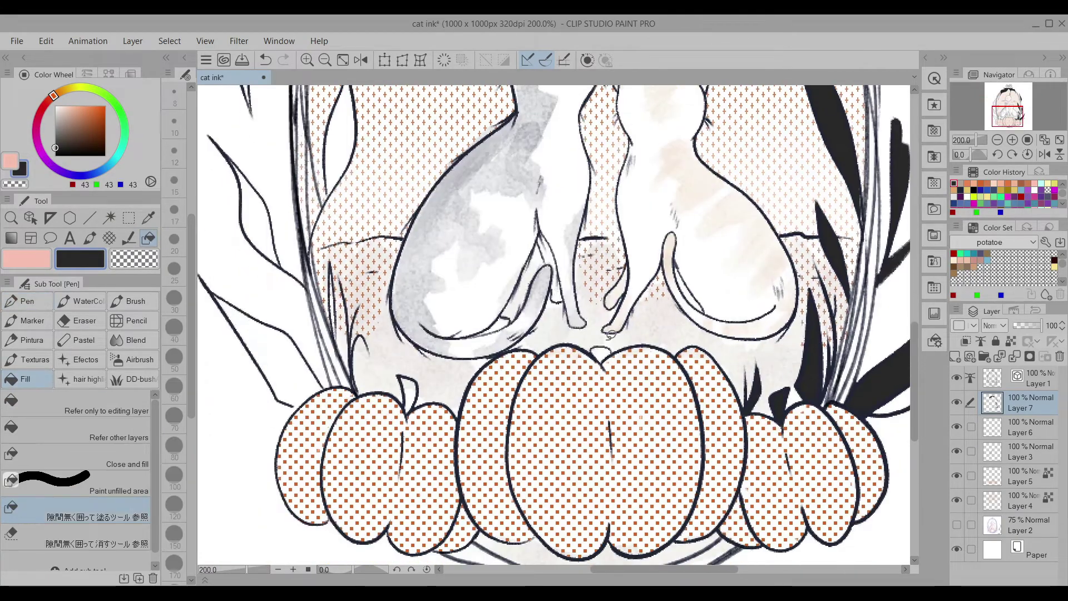
pyautogui.scroll(-1, 302, 328)
pyautogui.click(475, 312)
pyautogui.press('p')
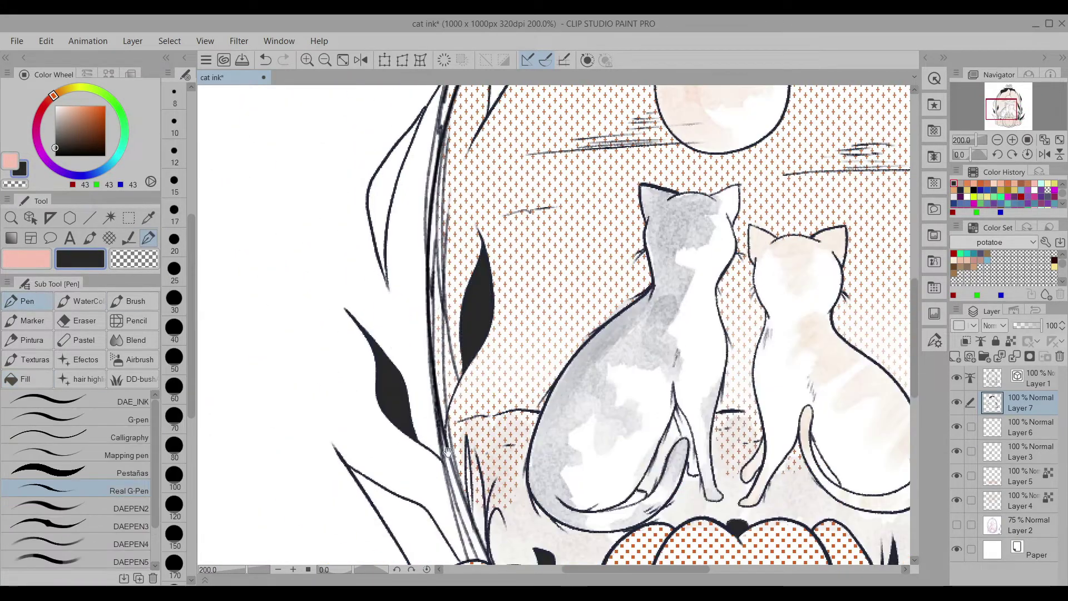
# Close the outline of the frame's lower-left leaf with the Real G-Pen and fill the leaf near-black.
pyautogui.scroll(3, 397, 407)
pyautogui.moveTo(352, 347); pyautogui.dragTo(381, 372)
pyautogui.moveTo(262, 209)
pyautogui.mouseDown()
pyautogui.moveTo(342, 317)
pyautogui.moveTo(308, 245)
pyautogui.mouseUp()
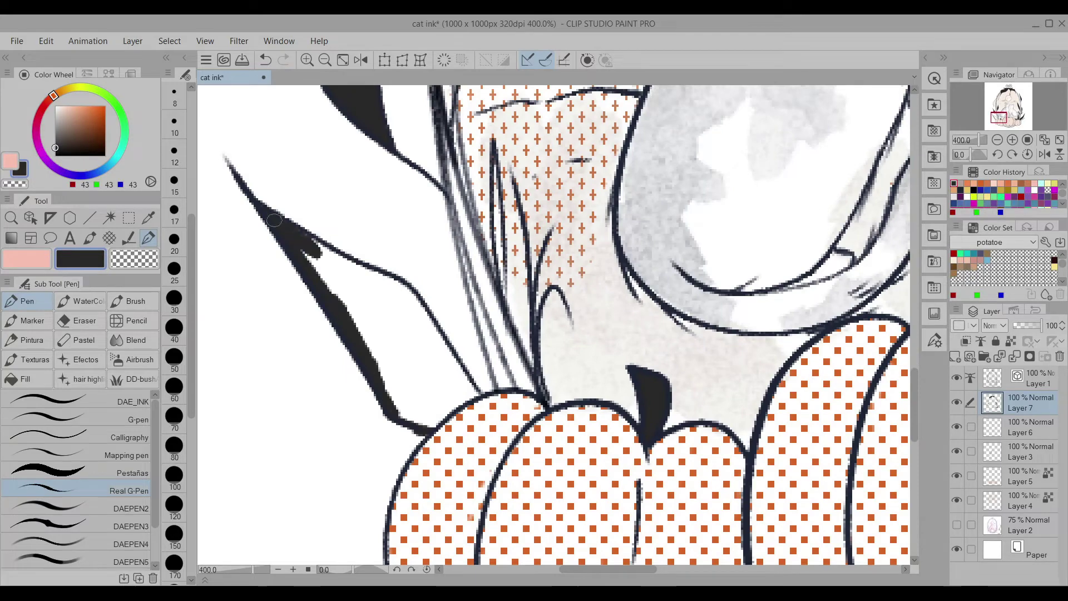
pyautogui.moveTo(384, 273); pyautogui.dragTo(470, 389)
pyautogui.click(44, 372)
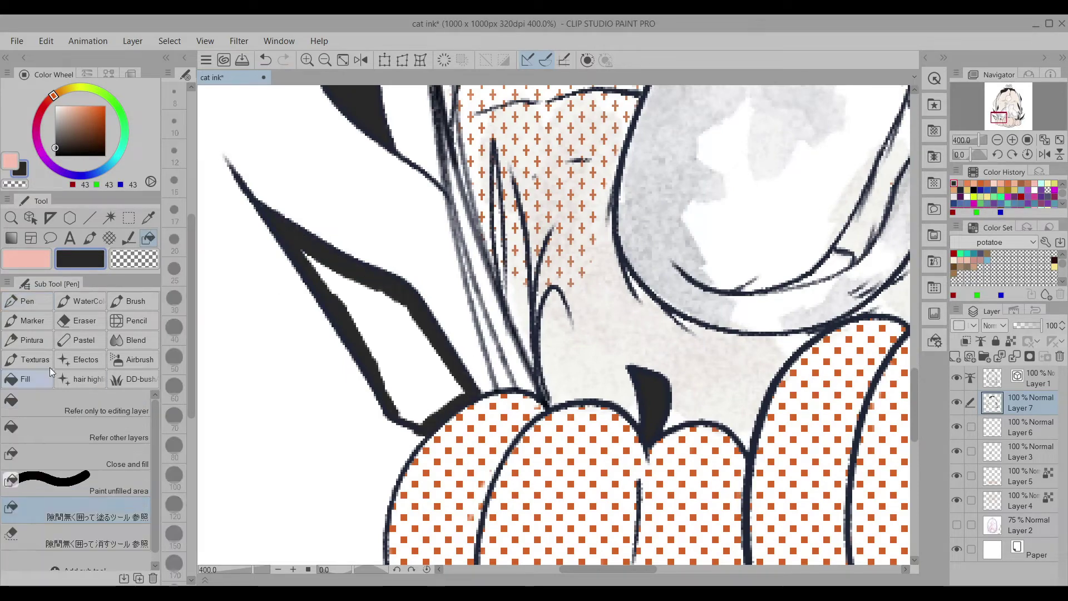
pyautogui.scroll(-5, 468, 306)
pyautogui.hotkey('ctrl', '0')
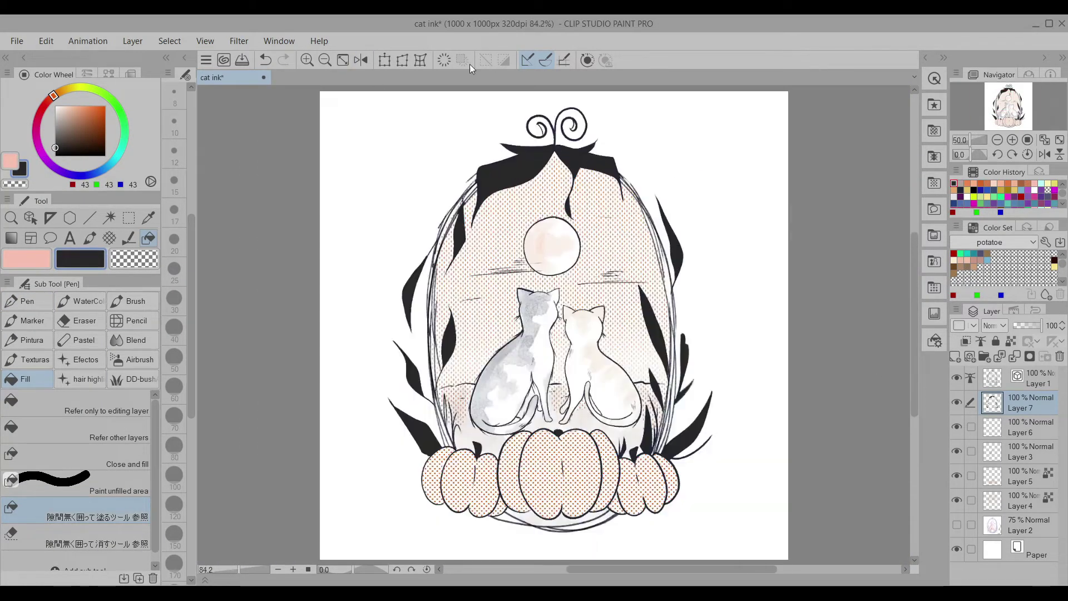
pyautogui.click(551, 245)
pyautogui.hotkey('ctrl', 'z')
pyautogui.scroll(-2, 531, 422)
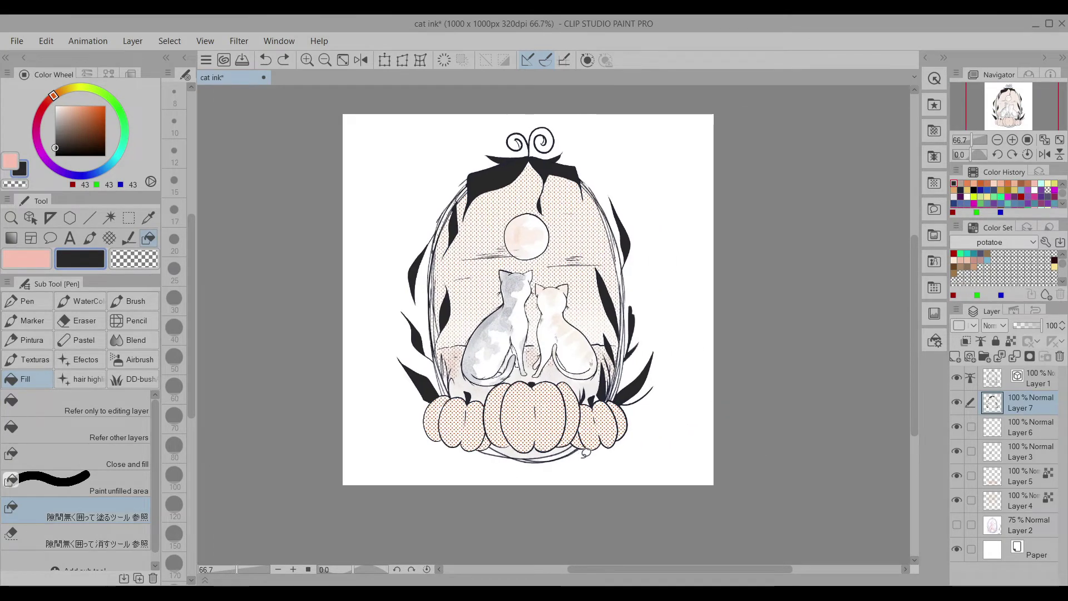
# Draw white veins into the frame's top leaves using the Real G-Pen with transparent colour at size 3.
pyautogui.click(26, 300)
pyautogui.click(134, 258)
pyautogui.scroll(4, 464, 131)
pyautogui.moveTo(665, 206); pyautogui.dragTo(500, 289)
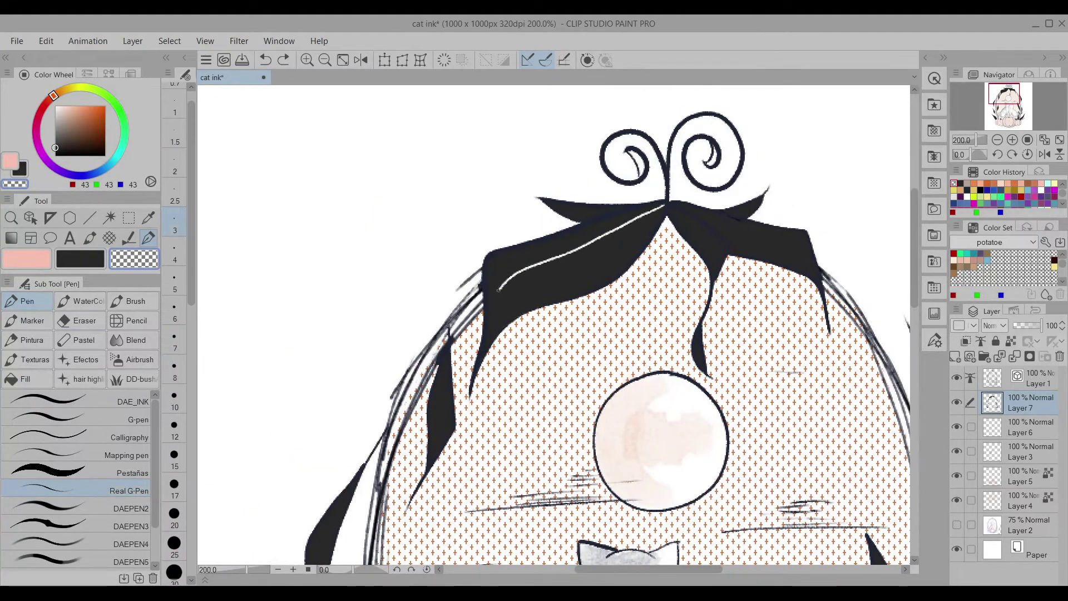
pyautogui.scroll(-1, 499, 289)
pyautogui.moveTo(556, 225); pyautogui.dragTo(446, 309)
pyautogui.scroll(3, 550, 228)
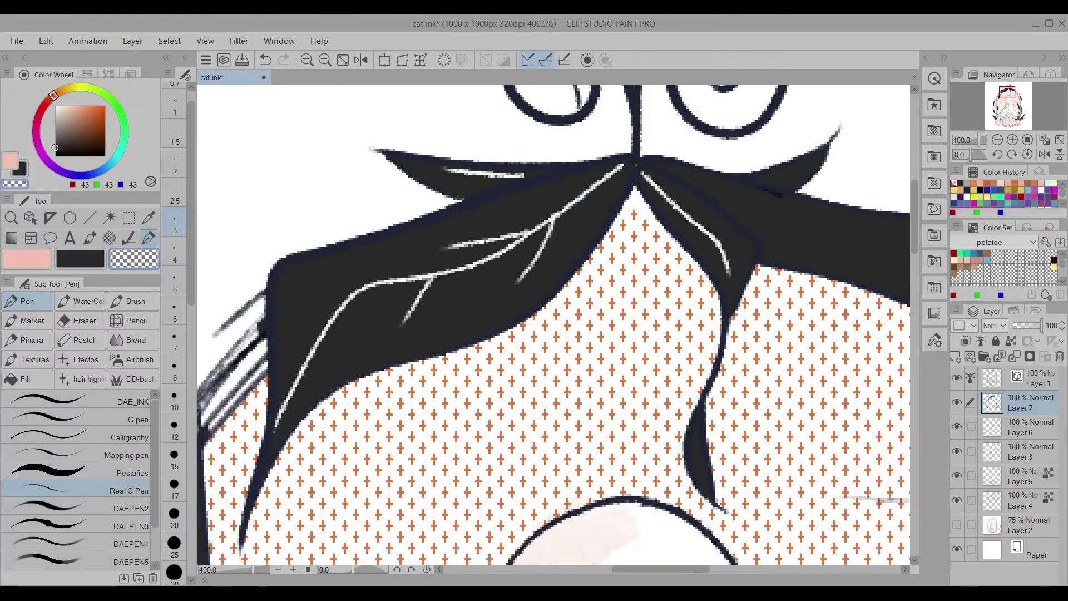
pyautogui.scroll(-1, 674, 202)
# Add transparent Real G-Pen veins and highlights to the side leaves and the small pumpkins' stems.
pyautogui.scroll(-3, 757, 252)
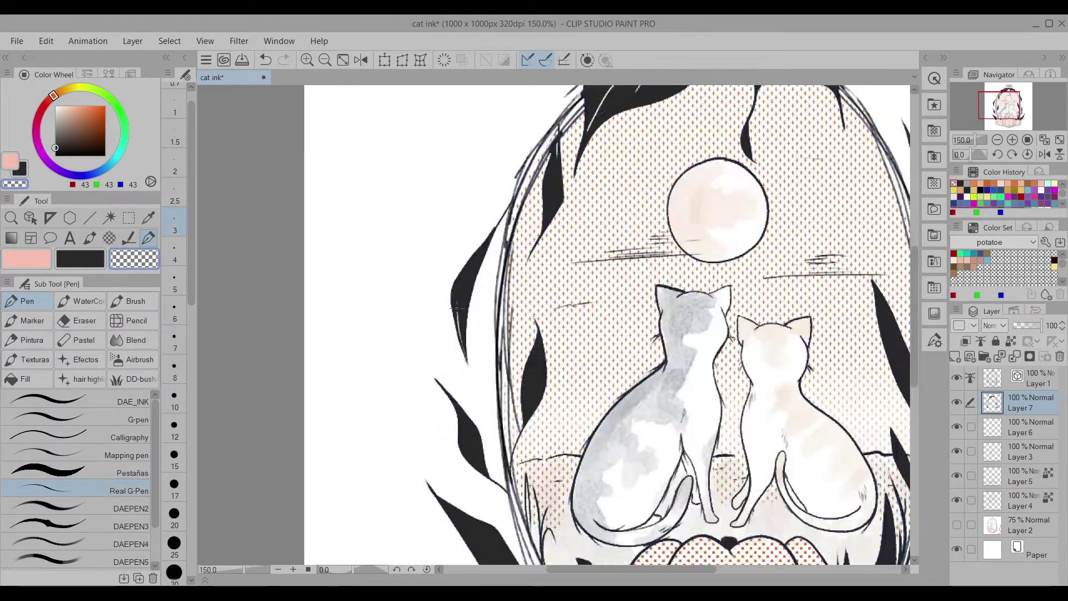
pyautogui.moveTo(489, 477); pyautogui.dragTo(556, 233)
pyautogui.scroll(1, 600, 168)
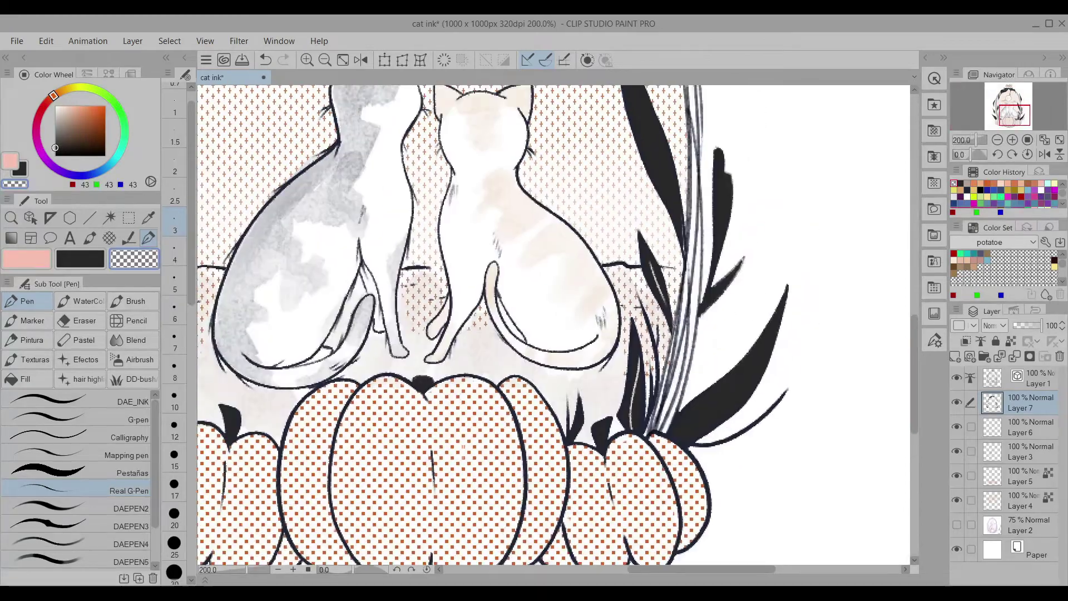
pyautogui.scroll(-4, 600, 168)
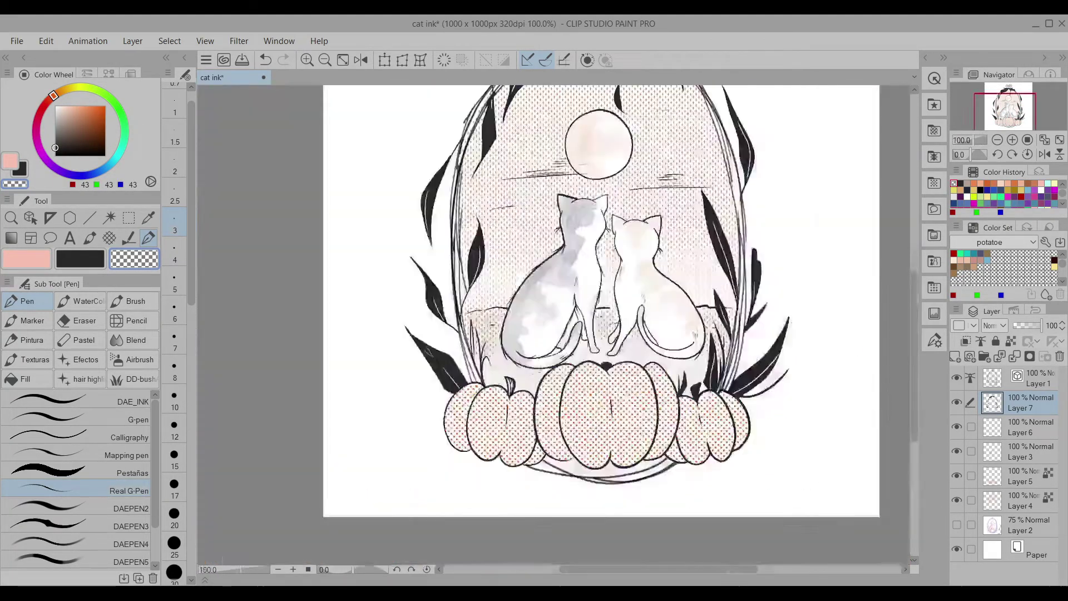
pyautogui.scroll(2, 671, 389)
pyautogui.scroll(-3, 723, 390)
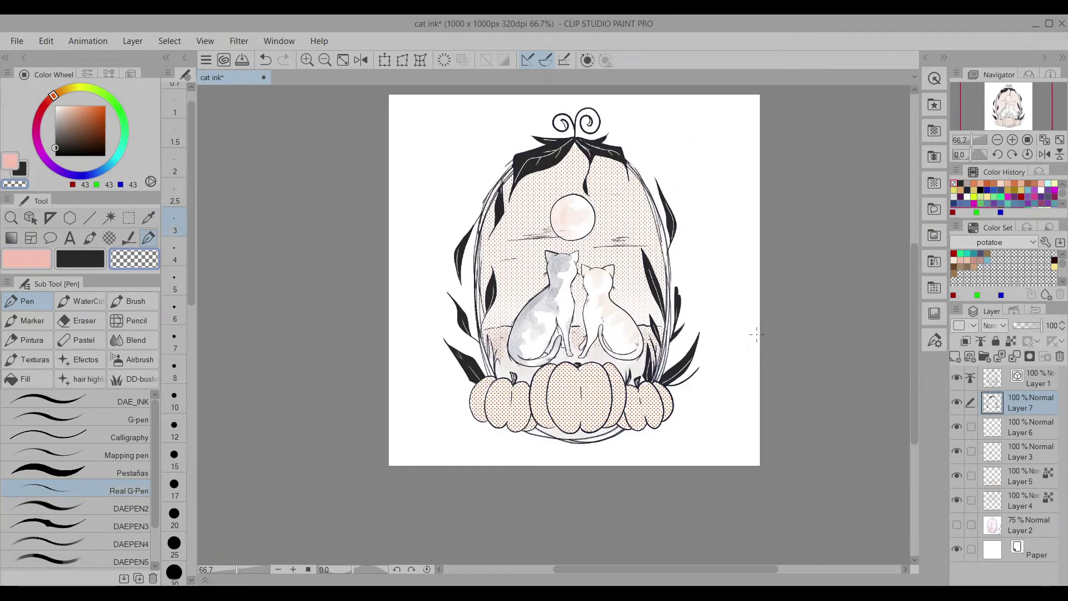
# Run the 더 어둡게 auto action from the 선색 바꾸기 오토액션 set to recolour the line art.
pyautogui.click(955, 549)
pyautogui.click(954, 548)
pyautogui.click(1021, 312)
pyautogui.click(1010, 359)
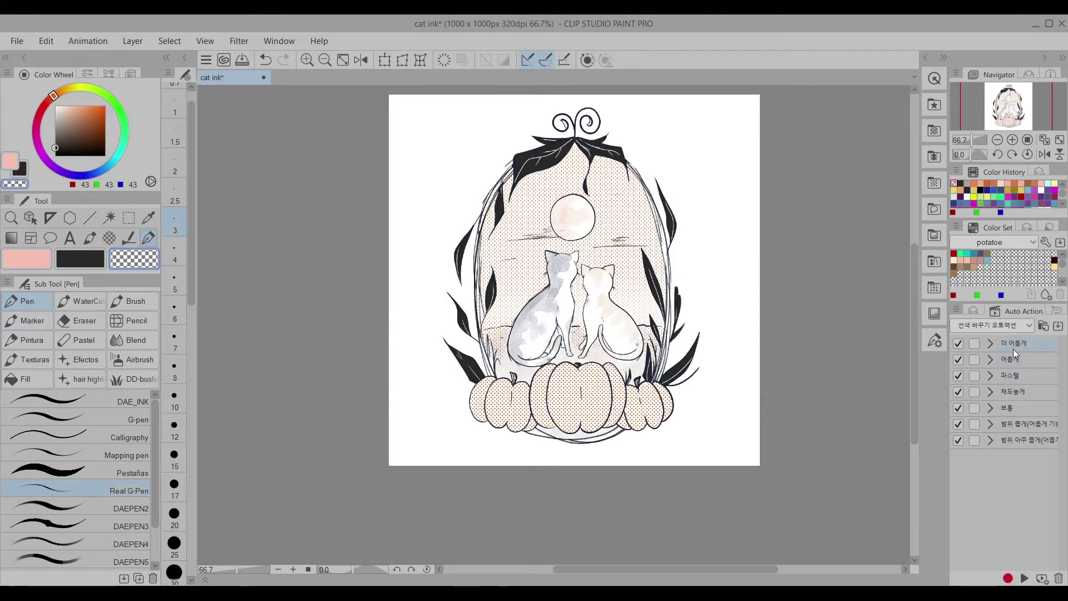
pyautogui.click(1022, 577)
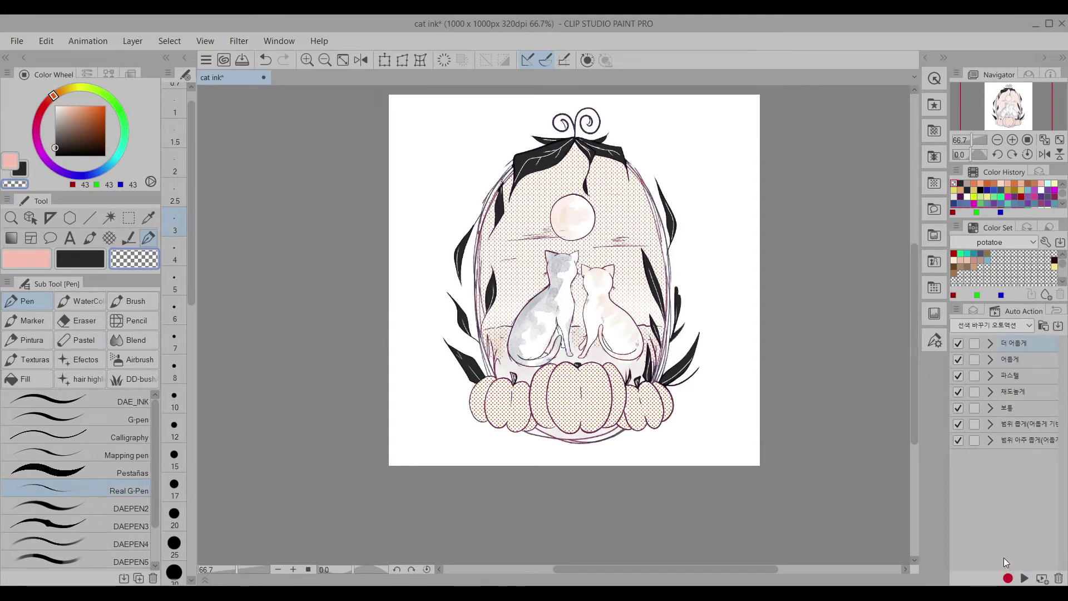
pyautogui.click(974, 311)
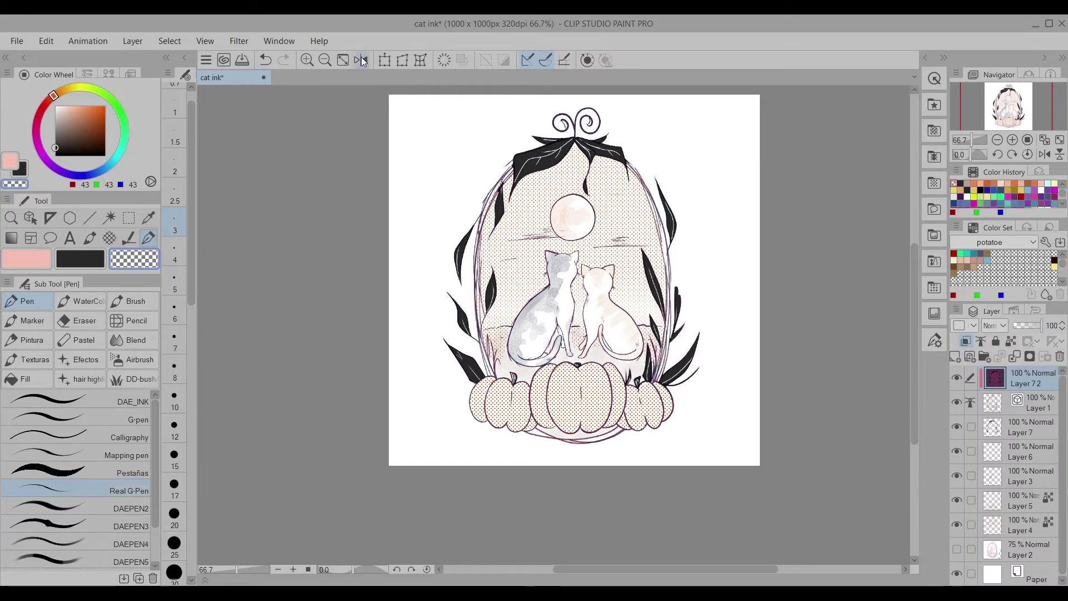
# Smooth the line art's colour transitions on Layer 7 2 with the Blend tool at size 100.
pyautogui.scroll(1, 724, 387)
pyautogui.press('j')
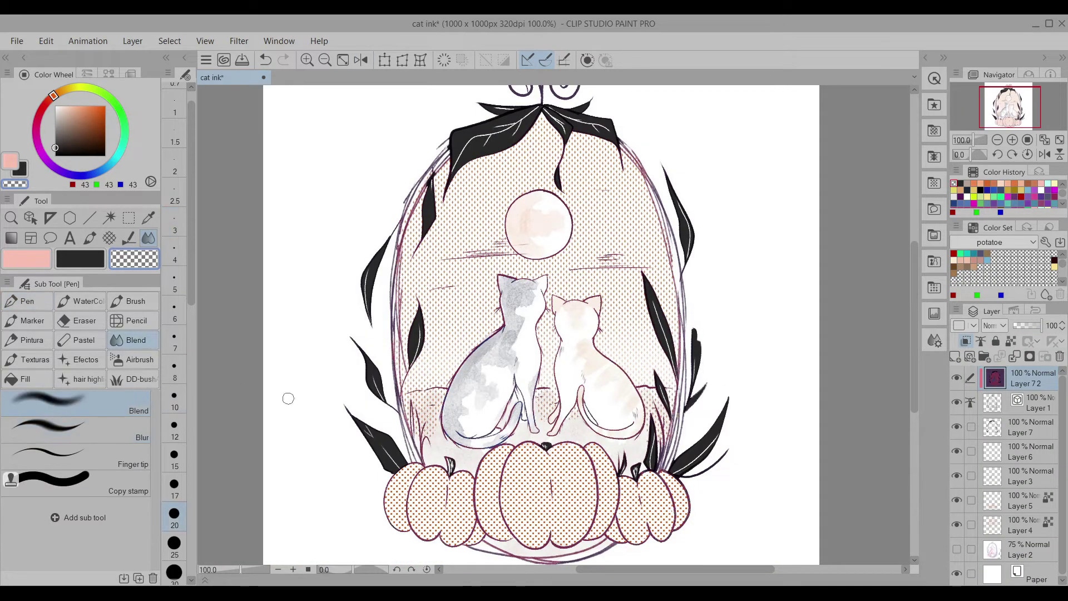
pyautogui.scroll(-5, 172, 478)
pyautogui.scroll(-2, 788, 343)
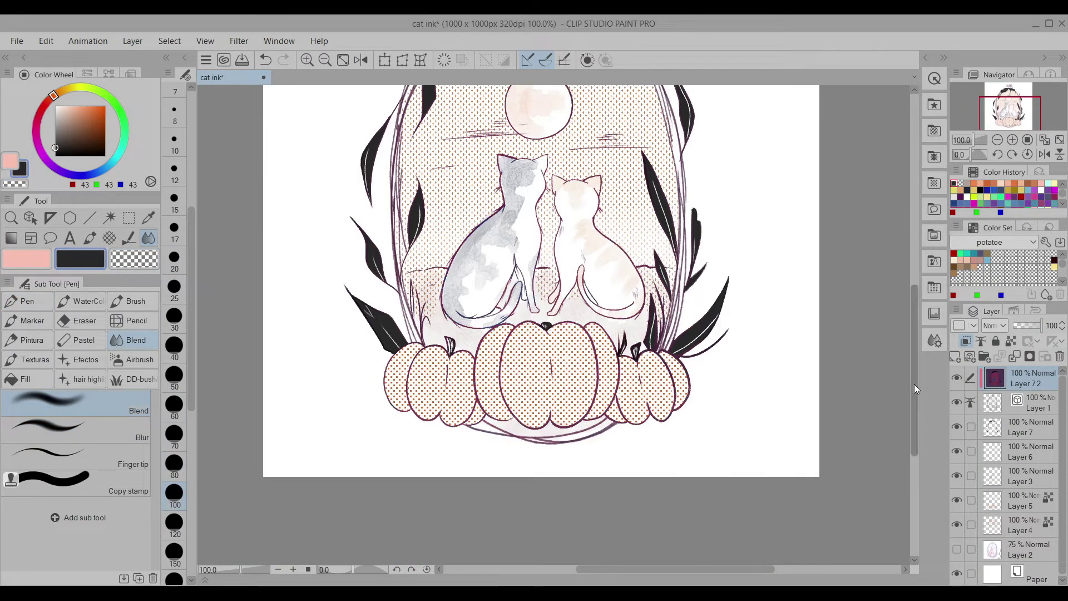
pyautogui.scroll(4, 894, 382)
pyautogui.hotkey('ctrl', '0')
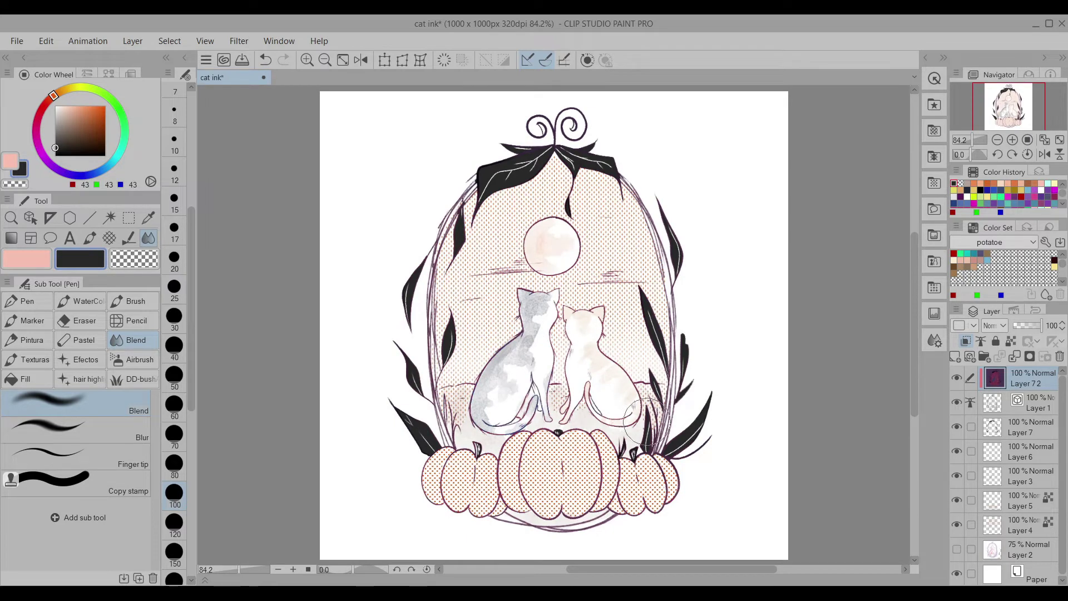
pyautogui.hotkey('ctrl', 'alt', '0')
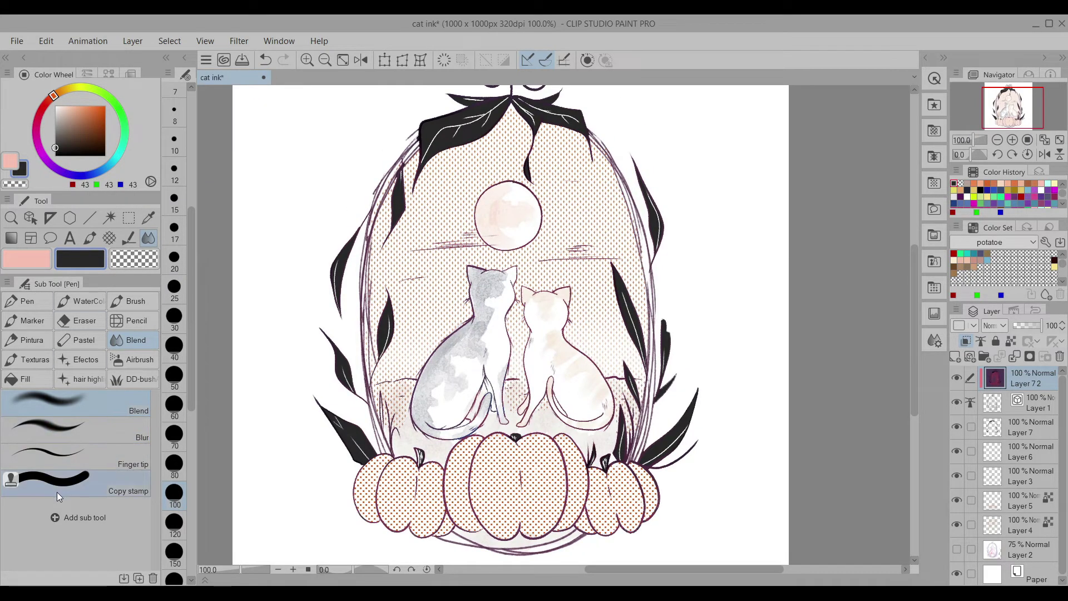
# Tint the outlines of the moon and the cats' heads orange with the Soft airbrush at size 70 on Layer 7 2.
pyautogui.press('b')
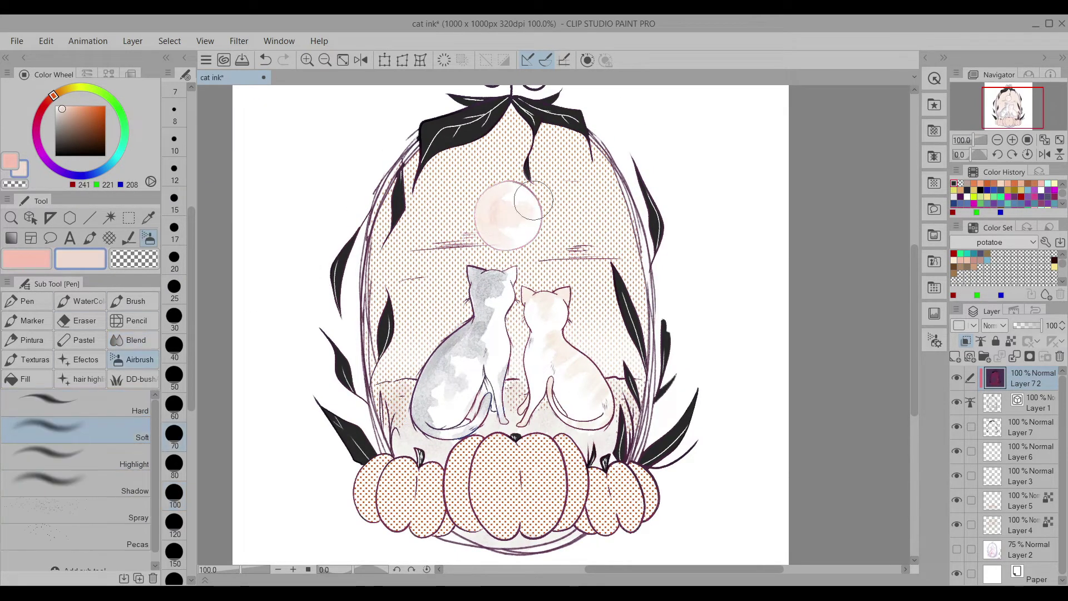
pyautogui.hotkey('ctrl', '+')
pyautogui.keyDown('alt'); pyautogui.click(542, 213); pyautogui.keyUp('alt')
pyautogui.moveTo(506, 299); pyautogui.dragTo(504, 305)
pyautogui.hotkey('ctrl', '-')
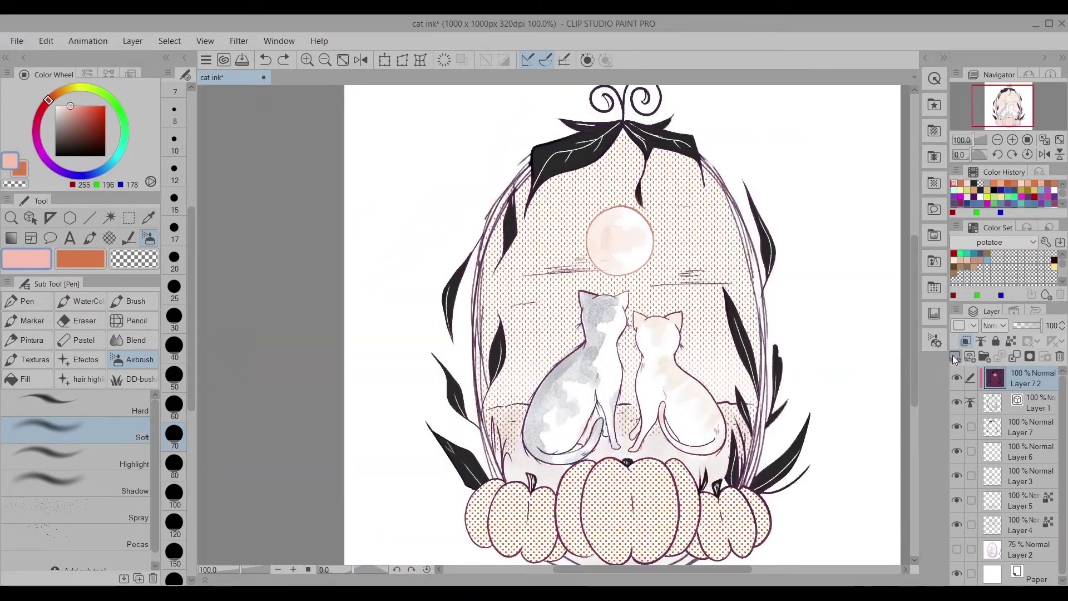
# Add a layer above Layer 7 2 at 69% opacity and airbrush the cats' upper outlines pale pink.
pyautogui.click(955, 357)
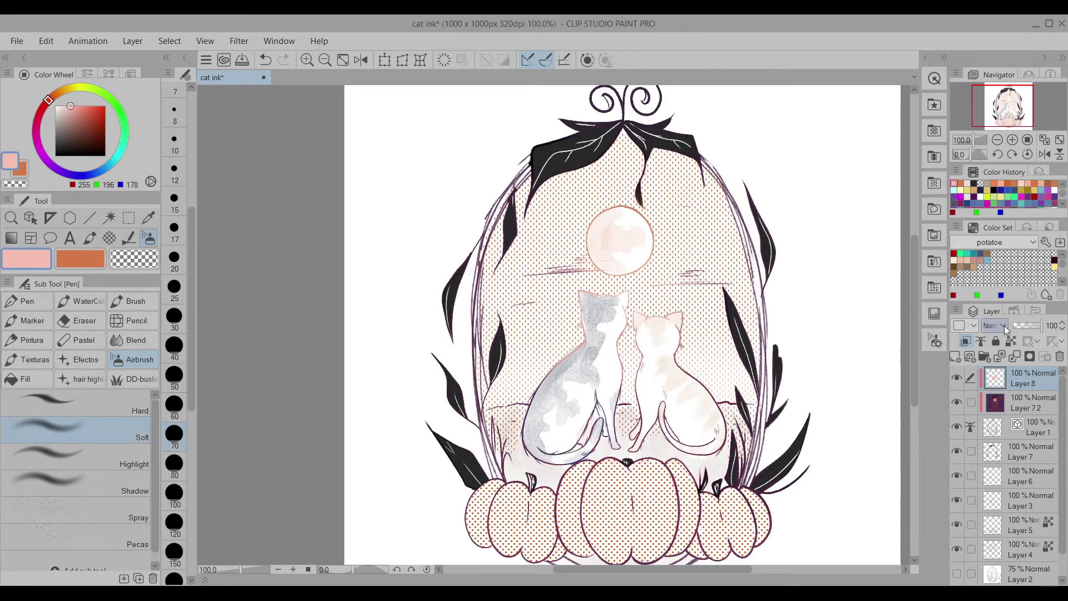
pyautogui.click(1033, 325)
pyautogui.scroll(-3, 818, 326)
pyautogui.scroll(4, 818, 327)
pyautogui.scroll(-4, 818, 327)
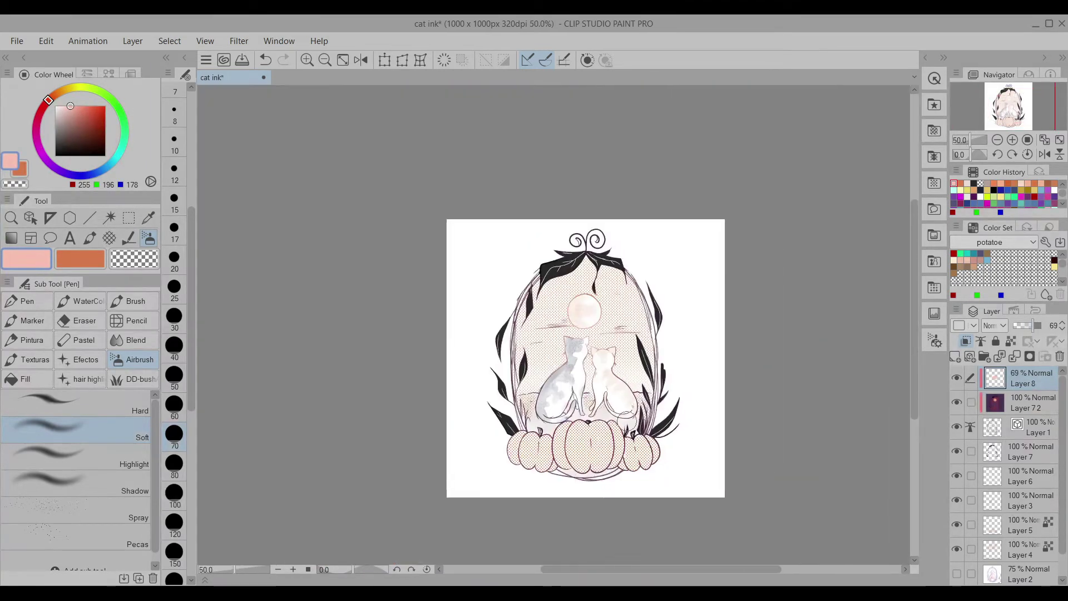
# Airbrush red-brown over the outlines of the cats' lower bodies and the middle pumpkin on the top Layer 8.
pyautogui.scroll(5, 556, 390)
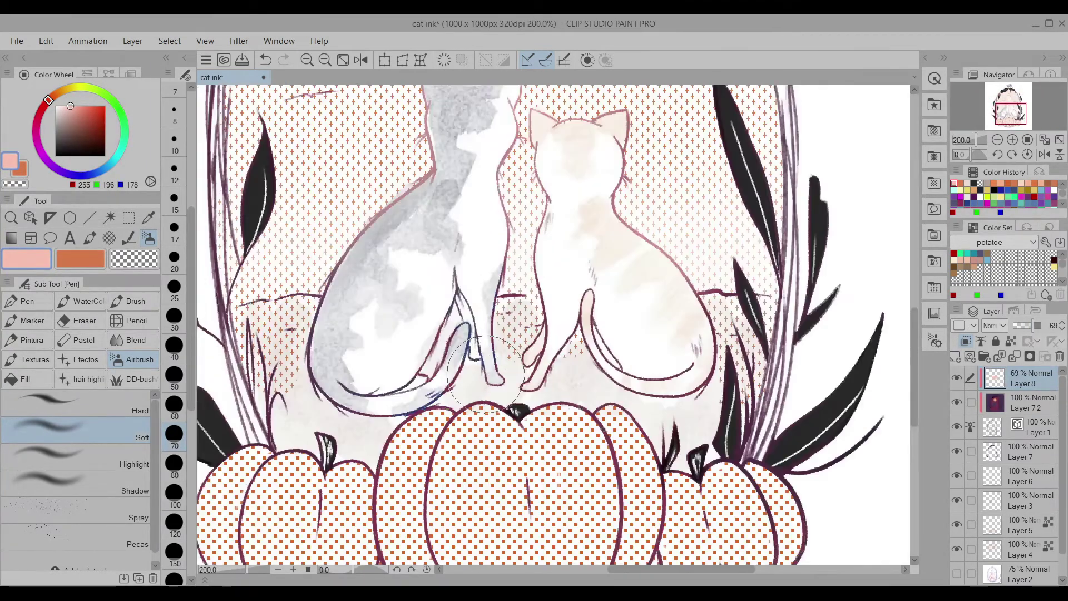
pyautogui.keyDown('alt'); pyautogui.click(331, 367); pyautogui.keyUp('alt')
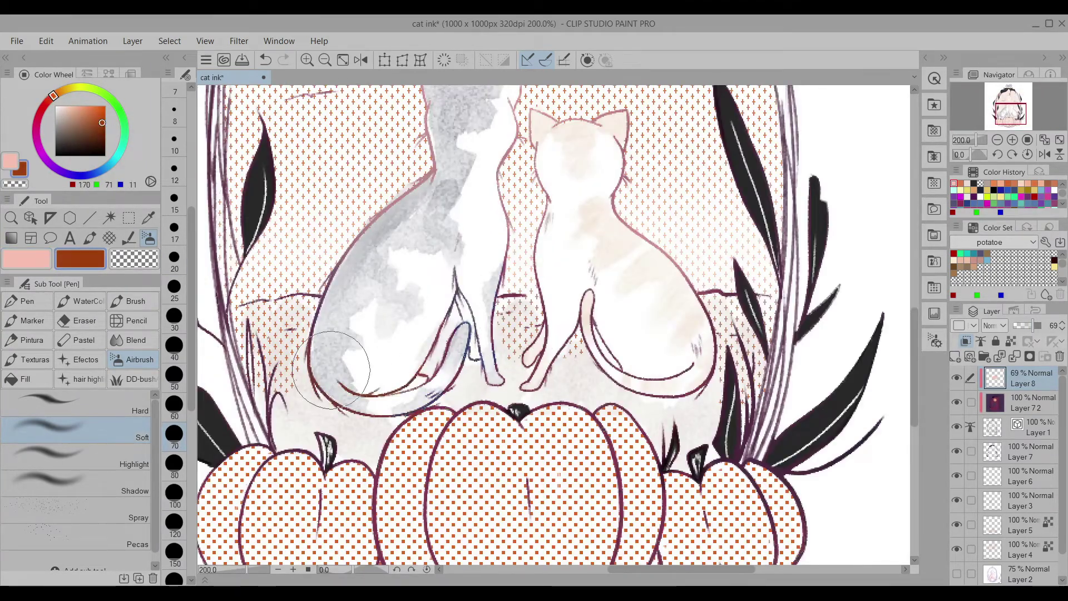
pyautogui.scroll(-3, 647, 397)
pyautogui.scroll(2, 648, 397)
pyautogui.scroll(-4, 647, 398)
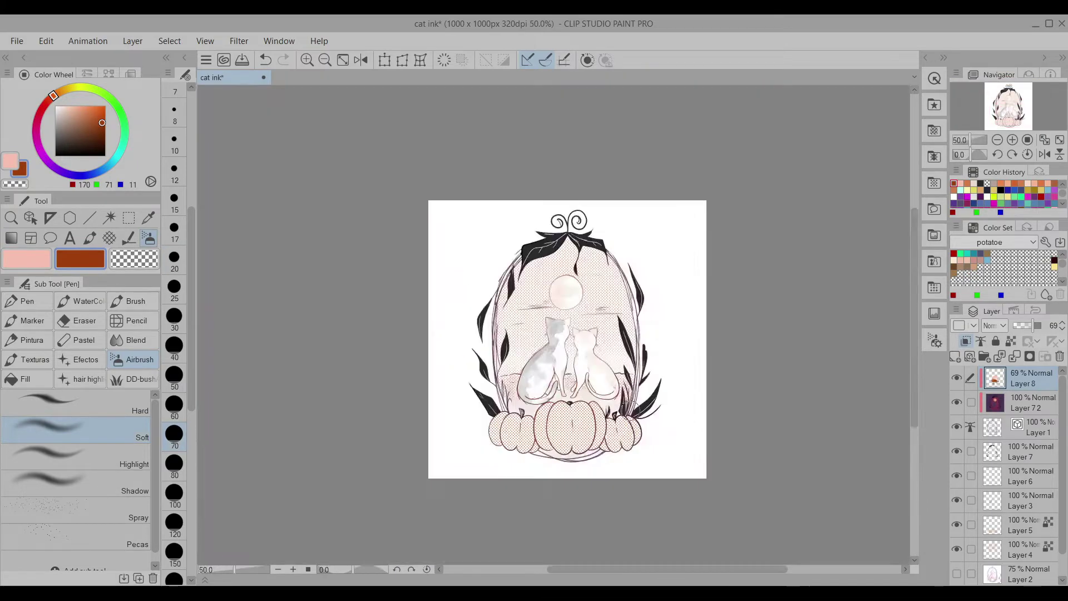
# Clean up the airbrushed tint with the Hard eraser at size 120 and merge the top Layer 8 into Layer 7 2.
pyautogui.scroll(4, 570, 462)
pyautogui.press('e')
pyautogui.scroll(-4, 612, 291)
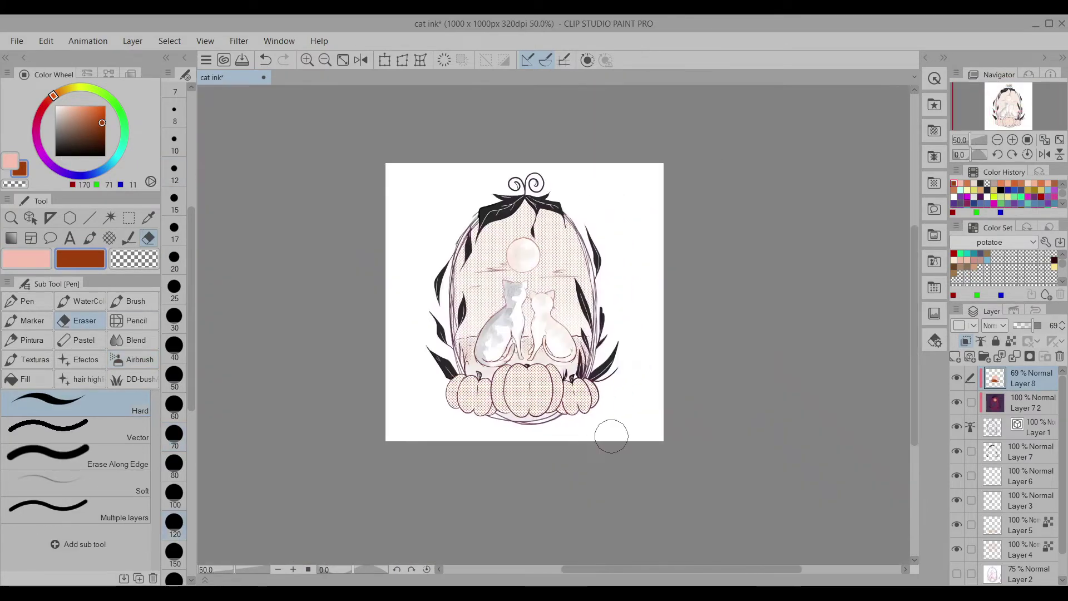
pyautogui.click(1015, 355)
# Add a new layer directly above Layer 3 for shading the cats.
pyautogui.click(957, 427)
pyautogui.click(1024, 475)
pyautogui.click(955, 357)
pyautogui.hotkey('ctrl', 'alt', '0')
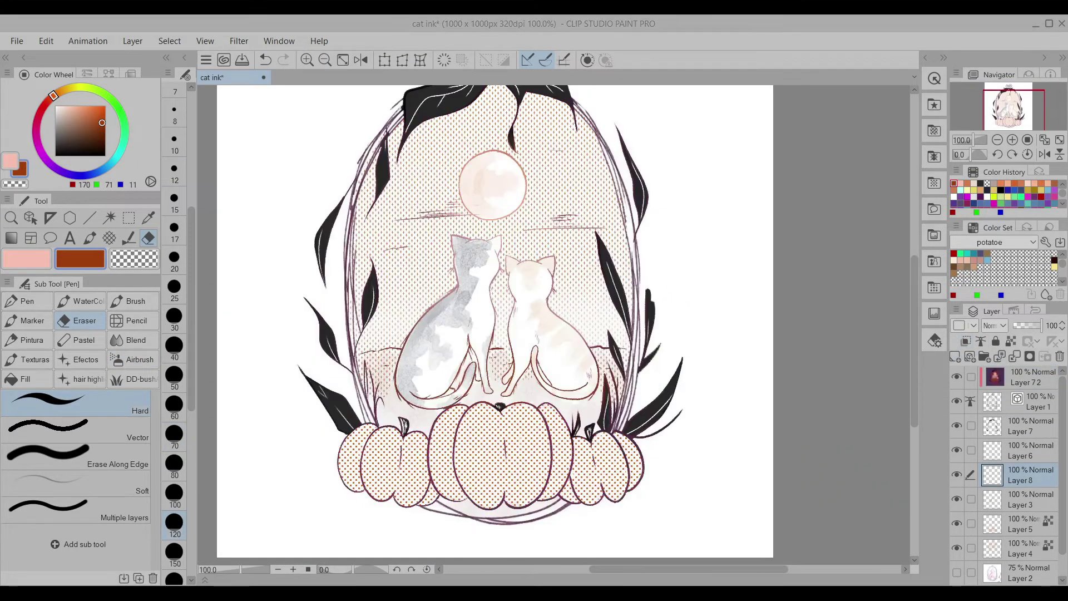
# Try an orange-brown wash over the cats with the 12 ■soft watercolor brush at size 20 on Layer 8.
pyautogui.click(82, 301)
pyautogui.hotkey('ctrl', '+')
pyautogui.moveTo(535, 281)
pyautogui.mouseDown()
pyautogui.moveTo(579, 245)
pyautogui.moveTo(445, 473)
pyautogui.moveTo(578, 334)
pyautogui.mouseUp()
pyautogui.scroll(-3, 604, 359)
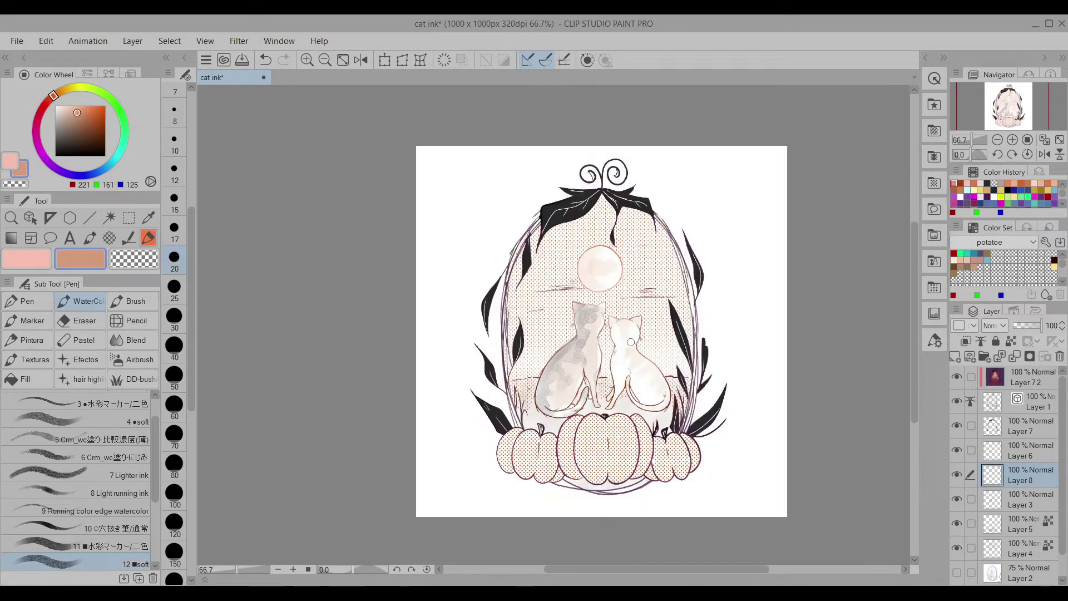
pyautogui.scroll(4, 632, 339)
# Set Layer 8 to Multiply, choose pink, and try the ・Tマーカー/乗算 marker at size 60 on the grey cat.
pyautogui.click(28, 321)
pyautogui.click(50, 445)
pyautogui.scroll(-3, 518, 338)
pyautogui.scroll(2, 787, 241)
pyautogui.moveTo(53, 96)
pyautogui.mouseDown()
pyautogui.moveTo(40, 156)
pyautogui.moveTo(37, 120)
pyautogui.mouseUp()
pyautogui.moveTo(557, 267)
pyautogui.mouseDown()
pyautogui.moveTo(550, 357)
pyautogui.moveTo(518, 423)
pyautogui.mouseUp()
pyautogui.scroll(-3, 518, 422)
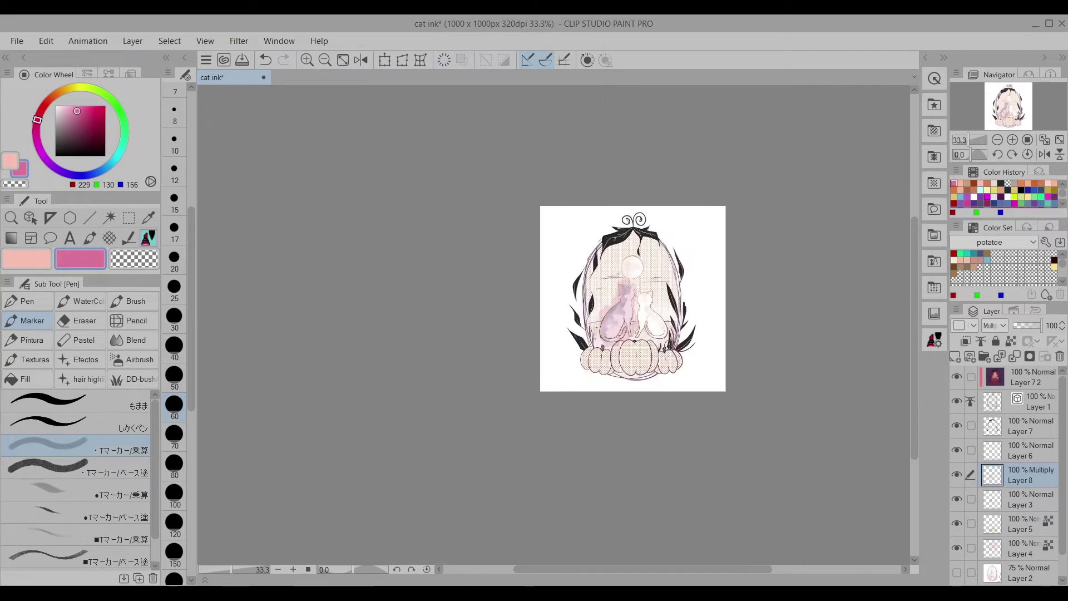
pyautogui.hotkey('ctrl', 'z')
# Wash both cats in pink with the 12 ■soft watercolor brush at size 20 on Layer 8, leaving light edges.
pyautogui.scroll(4, 646, 304)
pyautogui.press('p')
pyautogui.moveTo(549, 244)
pyautogui.mouseDown()
pyautogui.moveTo(584, 220)
pyautogui.moveTo(565, 407)
pyautogui.moveTo(473, 401)
pyautogui.moveTo(540, 436)
pyautogui.mouseUp()
pyautogui.moveTo(638, 365)
pyautogui.mouseDown()
pyautogui.moveTo(638, 312)
pyautogui.moveTo(729, 429)
pyautogui.mouseUp()
pyautogui.hotkey('ctrl', '0')
pyautogui.hotkey('ctrl', '0')
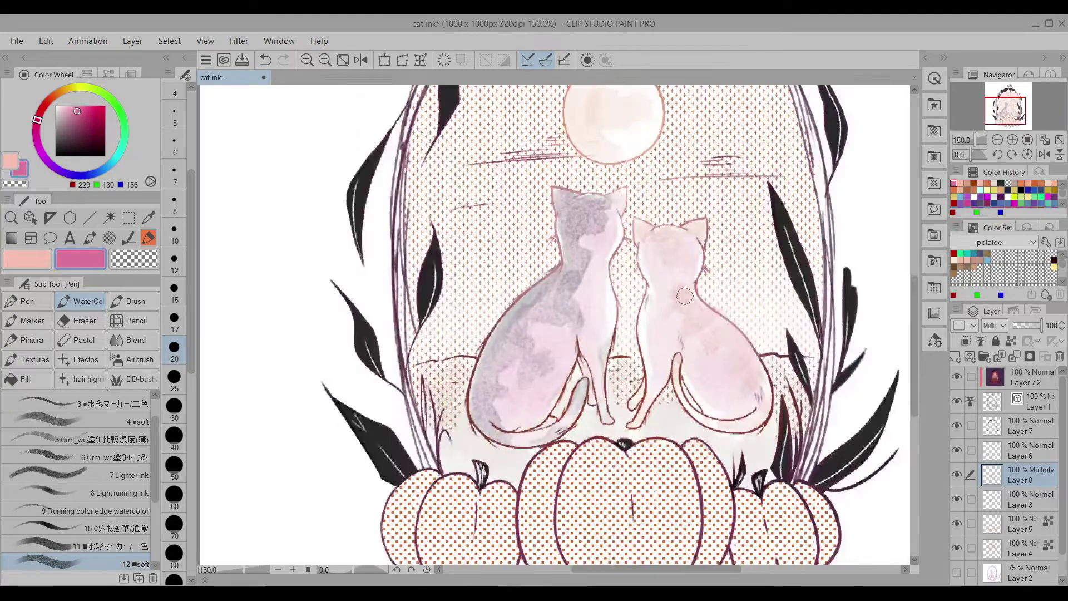
pyautogui.hotkey('ctrl', '0')
pyautogui.hotkey('ctrl', '0')
pyautogui.hotkey('ctrl', '0')
pyautogui.hotkey('ctrl', '0')
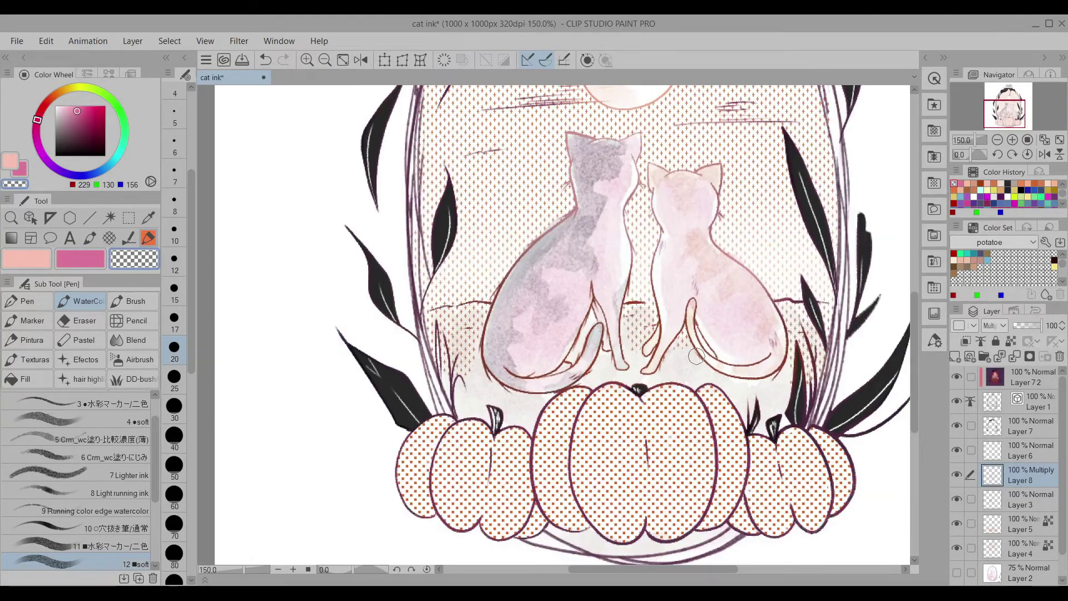
# Lower the opacity of the Layer 8 cat shading to 65%.
pyautogui.hotkey('ctrl', 'alt', '0')
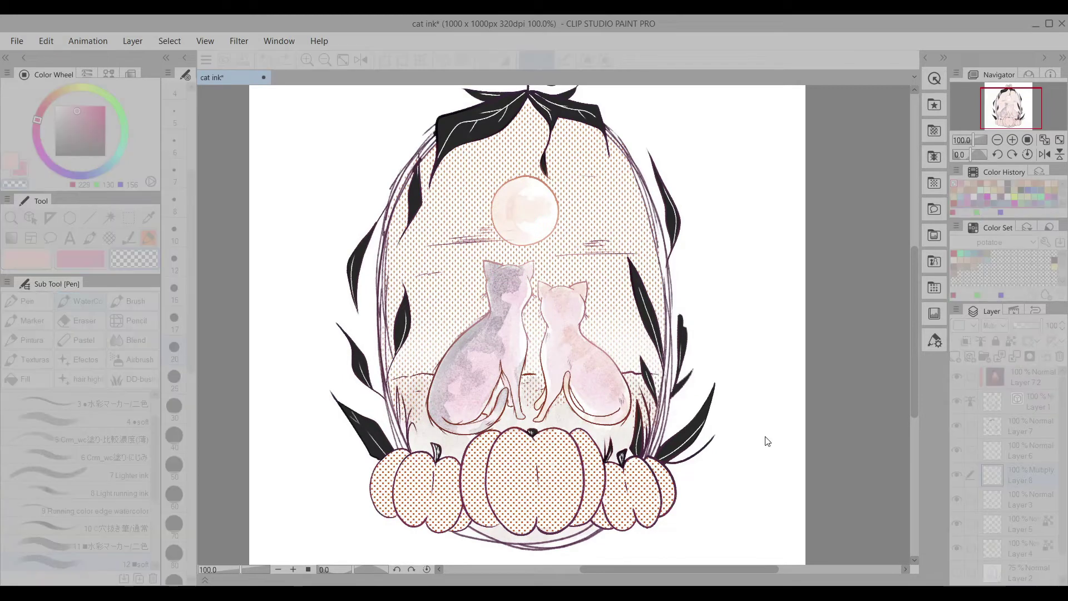
pyautogui.hotkey('ctrl', '-')
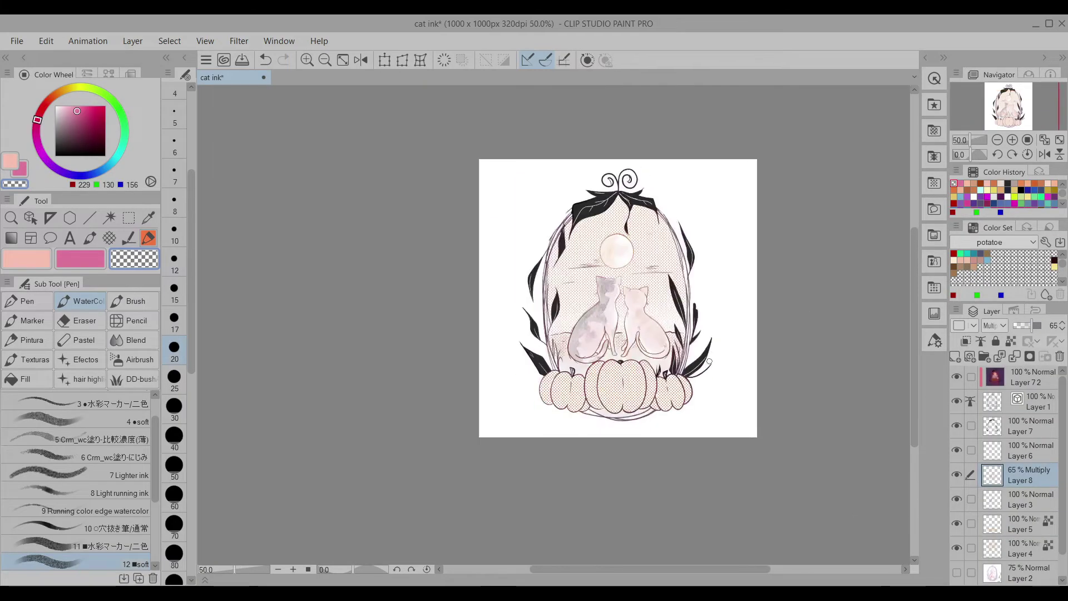
pyautogui.hotkey('ctrl', '0')
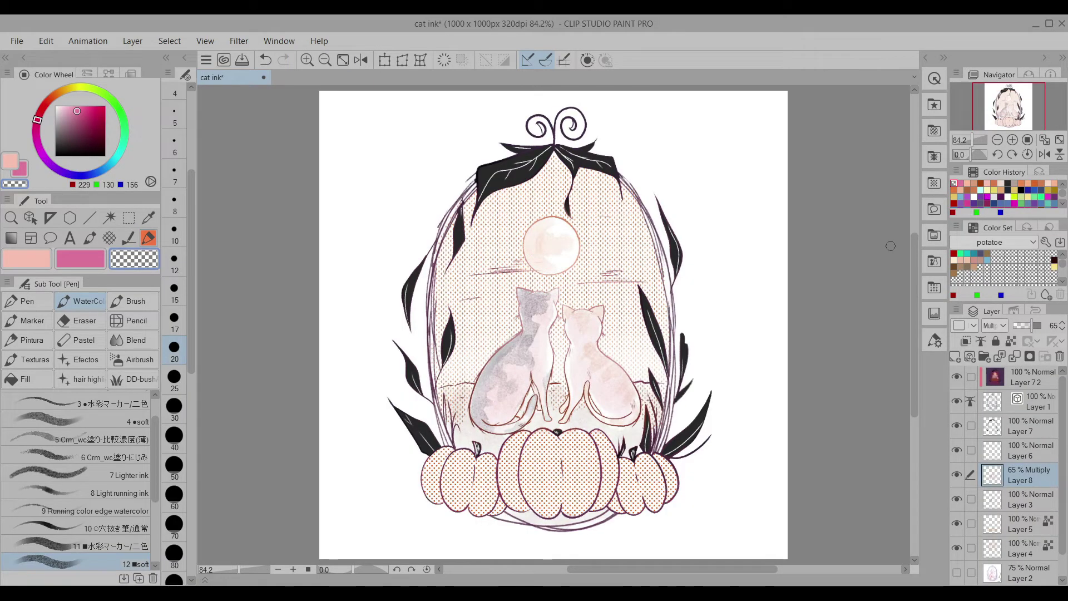
pyautogui.click(957, 475)
pyautogui.click(957, 475)
# Merge Layer 5 into Layer 4 and combine Layer 6 with an adjacent layer.
pyautogui.click(1024, 523)
pyautogui.hotkey('ctrl', 'e')
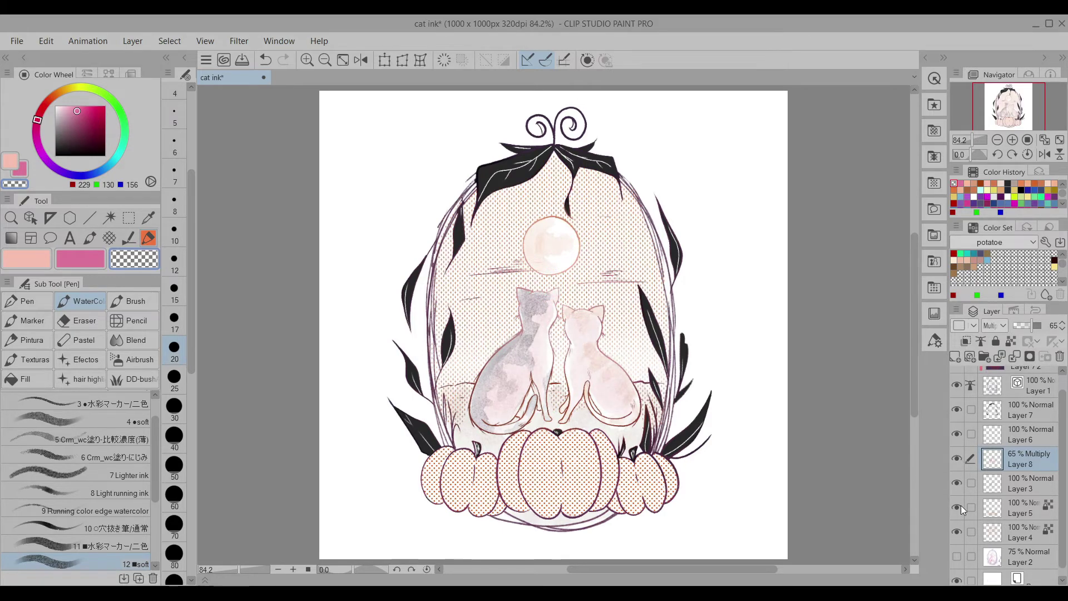
pyautogui.click(1024, 451)
pyautogui.hotkey('ctrl', 'e')
pyautogui.click(975, 472)
pyautogui.keyDown('ctrl'); pyautogui.click(992, 431); pyautogui.keyUp('ctrl')
# Tint line art on Layer 7 2 dark plum (RGB 136, 66, 85) with the Soft airbrush at size 70.
pyautogui.click(1032, 378)
pyautogui.click(134, 340)
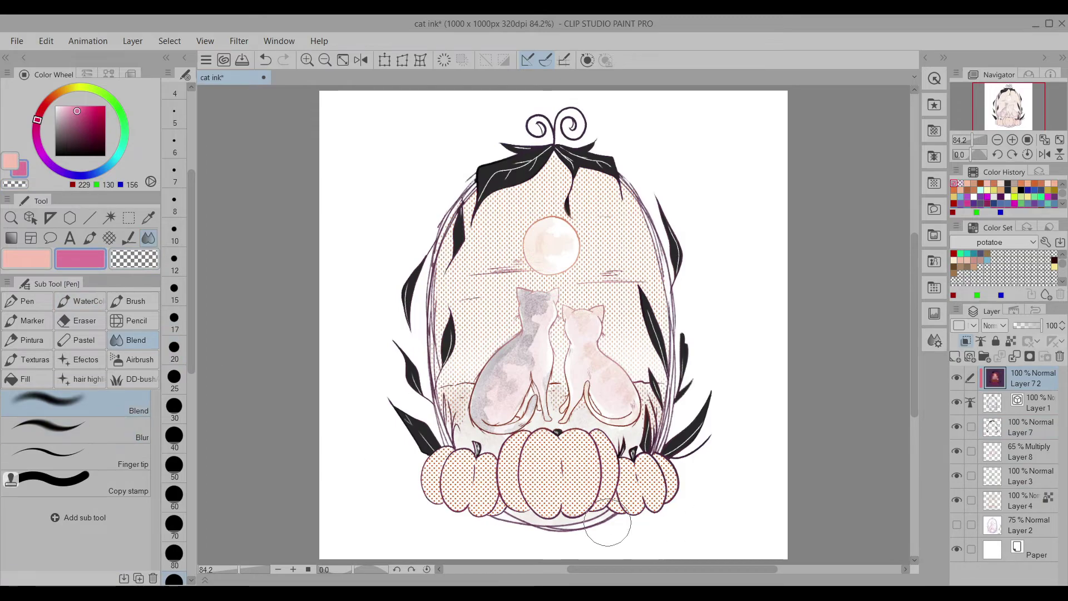
pyautogui.scroll(4, 592, 544)
pyautogui.keyDown('alt'); pyautogui.click(566, 349); pyautogui.keyUp('alt')
pyautogui.click(134, 360)
pyautogui.scroll(-4, 535, 390)
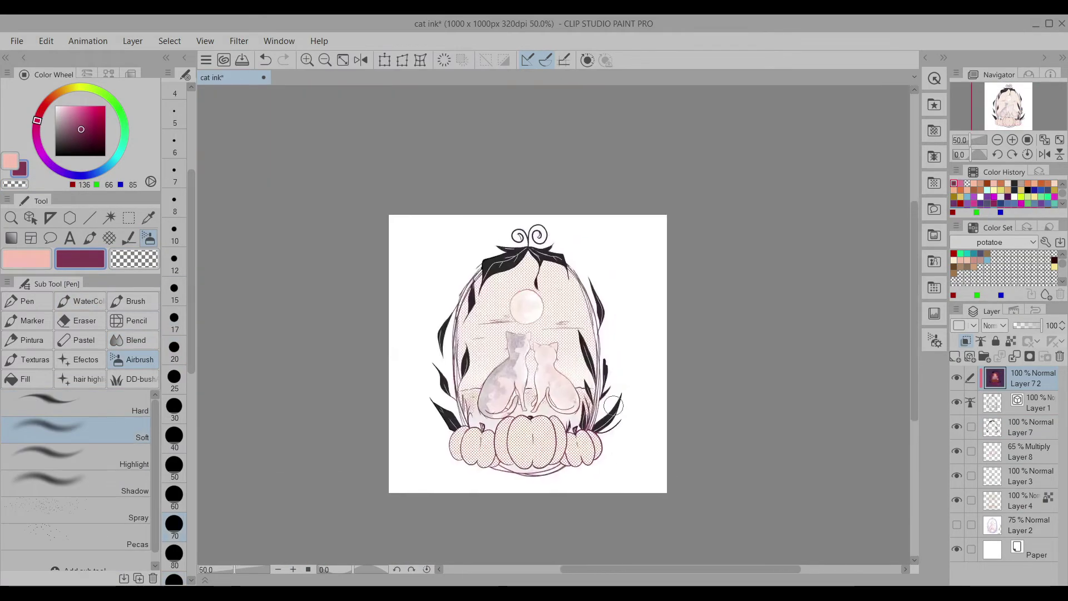
# Warm the pumpkin and cloud line art on Layer 7 2 with light orange (RGB 221, 159, 103) using the Soft airbrush.
pyautogui.scroll(4, 534, 390)
pyautogui.click(57, 93)
pyautogui.click(81, 113)
pyautogui.scroll(-4, 515, 341)
pyautogui.scroll(3, 515, 341)
pyautogui.scroll(-3, 514, 341)
pyautogui.scroll(2, 515, 342)
pyautogui.scroll(-2, 608, 321)
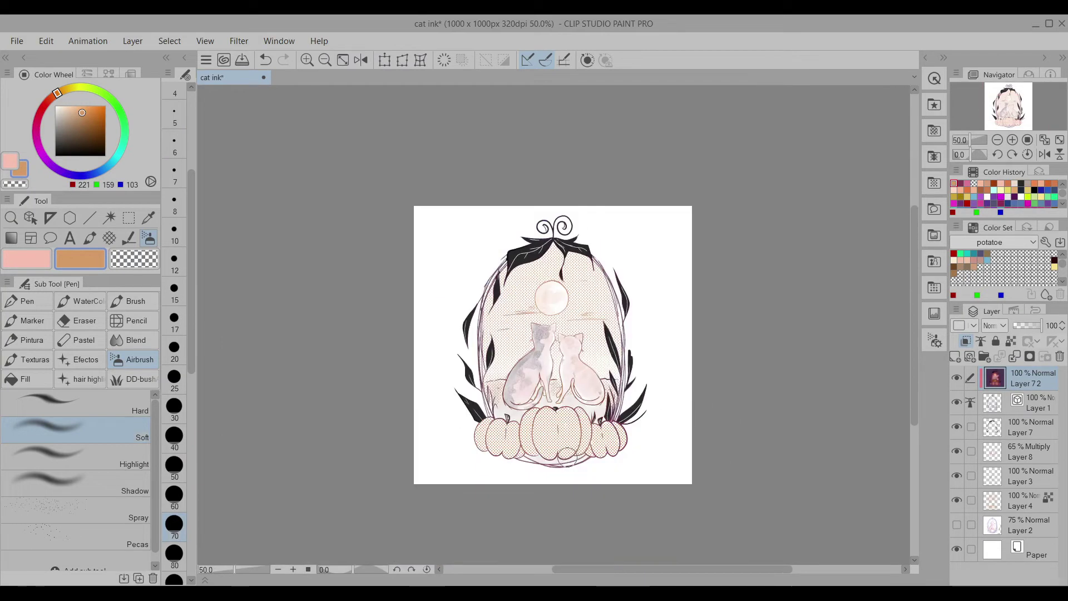
pyautogui.scroll(1, 604, 481)
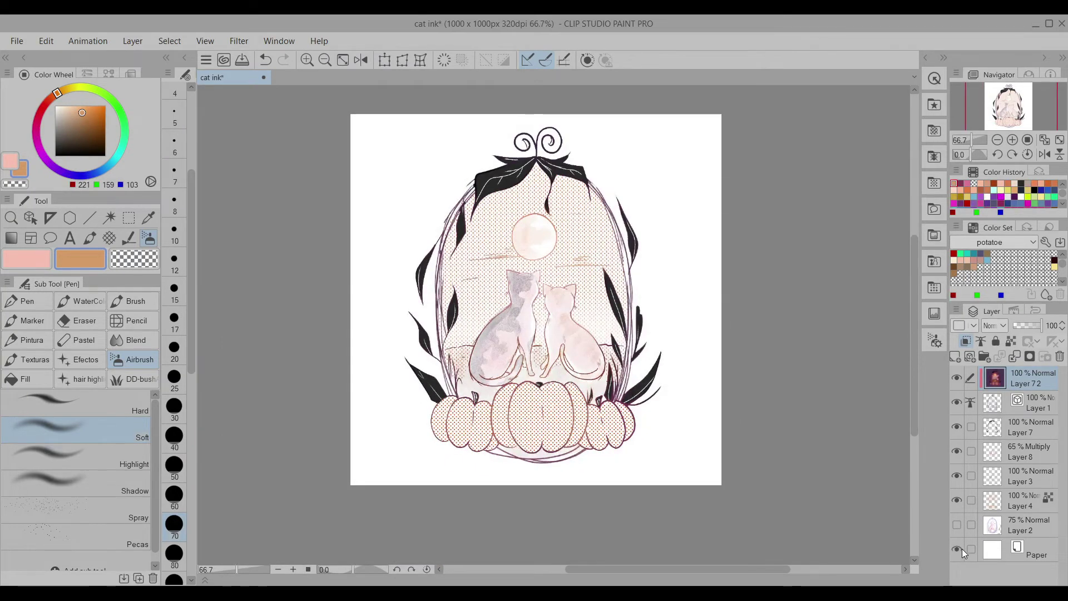
# Add a layer above Layer 2, fill it with brown (RGB 141, 117, 93), and clear the fill inside the framed artwork.
pyautogui.click(1004, 529)
pyautogui.hotkey('ctrl', 'shift', 'n')
pyautogui.keyDown('alt'); pyautogui.click(478, 262); pyautogui.keyUp('alt')
pyautogui.press('g')
pyautogui.click(129, 529)
pyautogui.press('g')
pyautogui.click(363, 305)
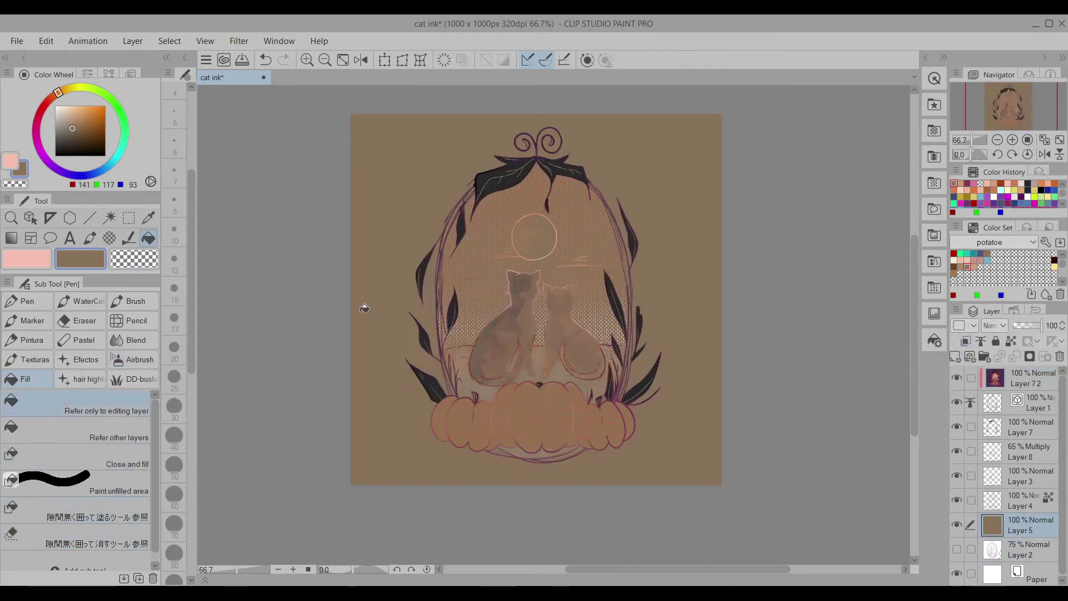
pyautogui.moveTo(659, 416); pyautogui.dragTo(683, 441)
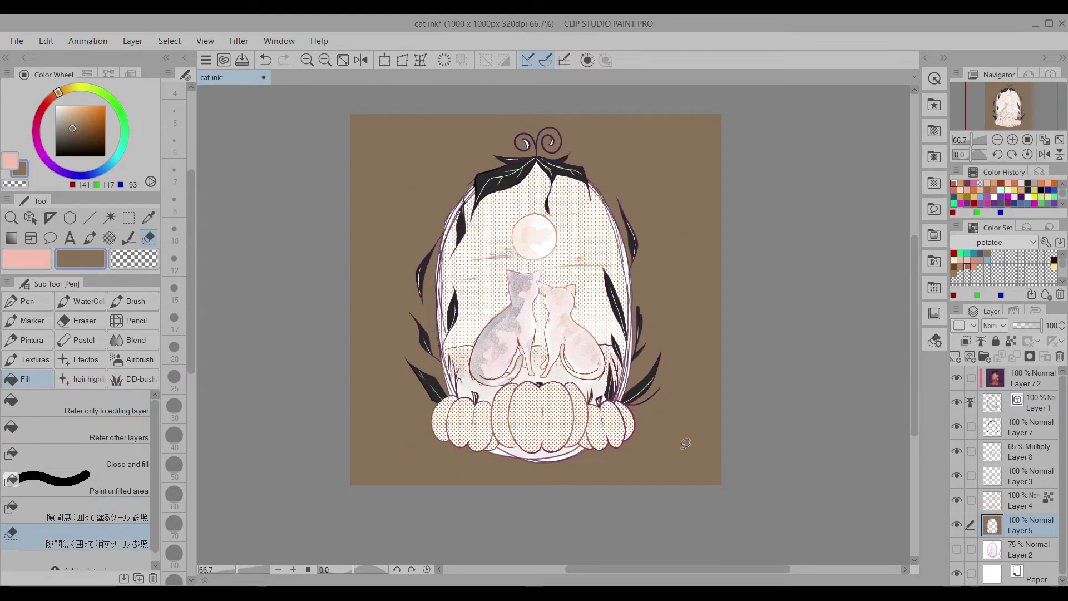
pyautogui.scroll(-1, 693, 420)
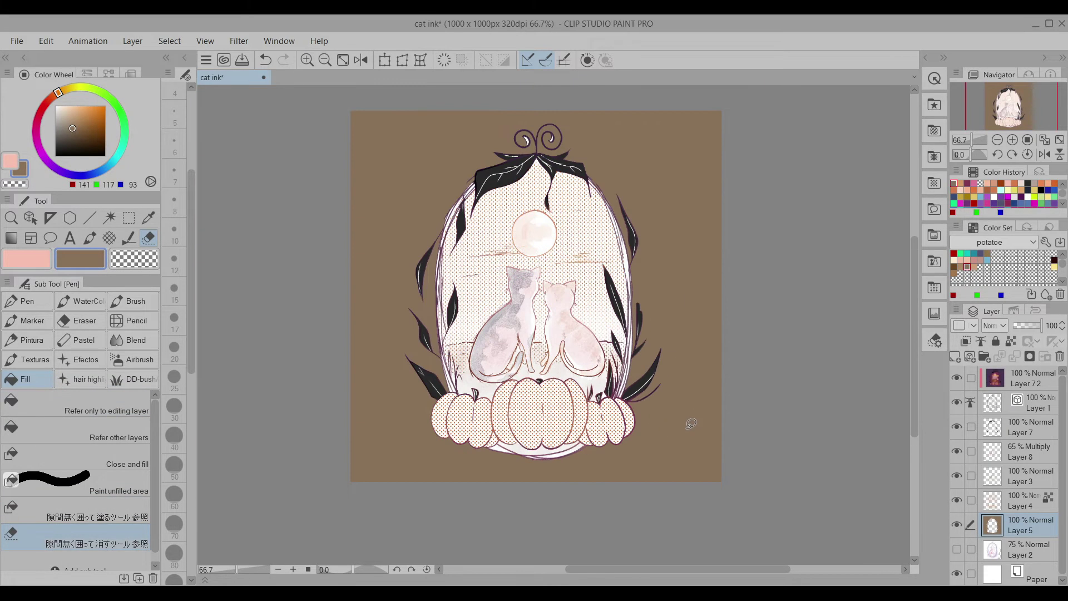
pyautogui.scroll(-1, 693, 422)
# Lock Layer 5's transparent pixels and try tan (RGB 184, 152, 121) over the background with the Soft airbrush at size 700.
pyautogui.click(140, 359)
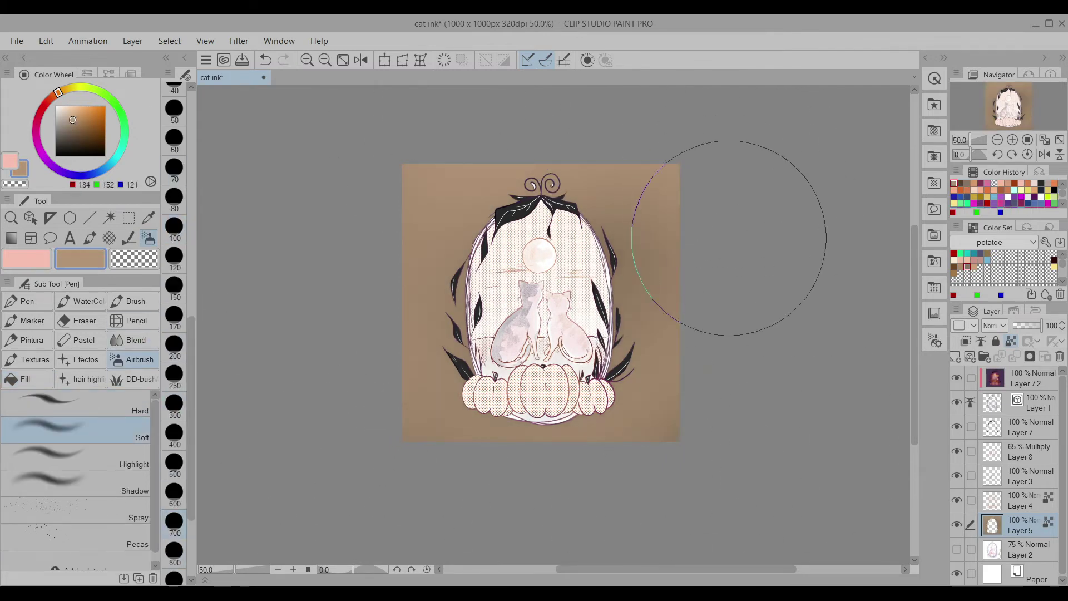
pyautogui.scroll(2, 654, 328)
pyautogui.scroll(-1, 654, 328)
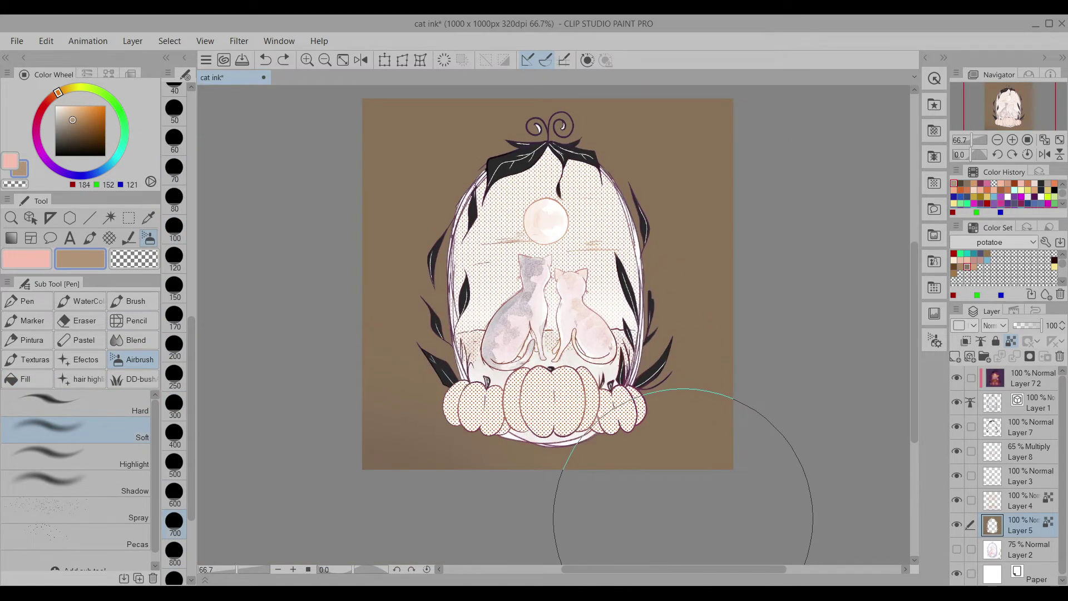
# Add a layer above Layer 5 and try an orange-brown glow (RGB 181, 123, 64) with the Soft airbrush at size 700.
pyautogui.hotkey('ctrl', 'shift', 'n')
pyautogui.moveTo(78, 114); pyautogui.dragTo(88, 120)
pyautogui.moveTo(549, 222); pyautogui.dragTo(557, 159)
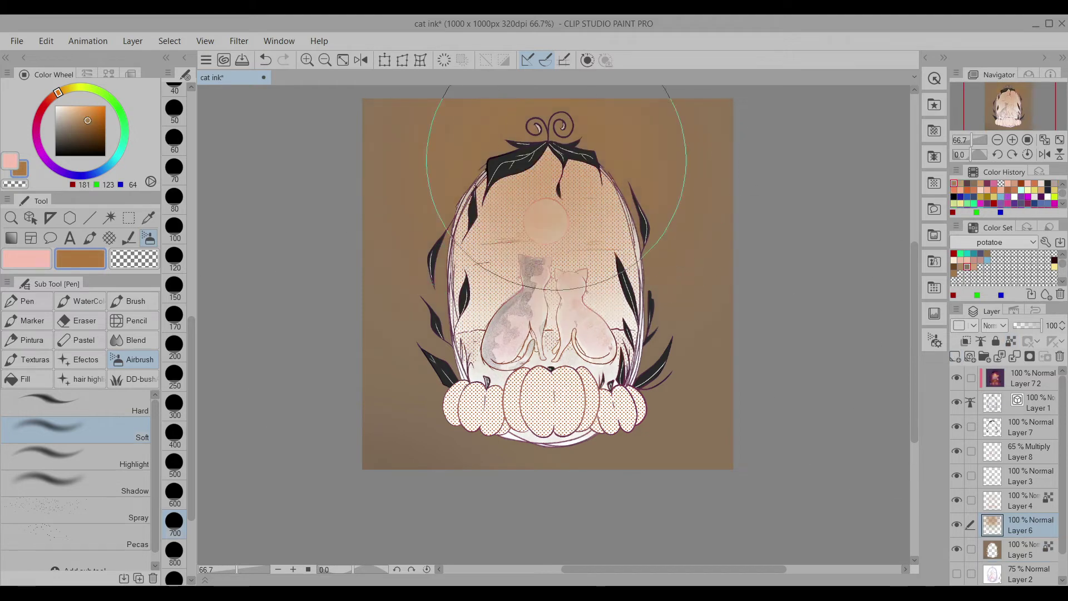
pyautogui.hotkey('ctrl', 'z')
# Airbrush an orange glow (RGB 210, 134, 58) in and around the frame on Layer 6 at size 170, and set its opacity to 20%.
pyautogui.click(92, 115)
pyautogui.click(174, 314)
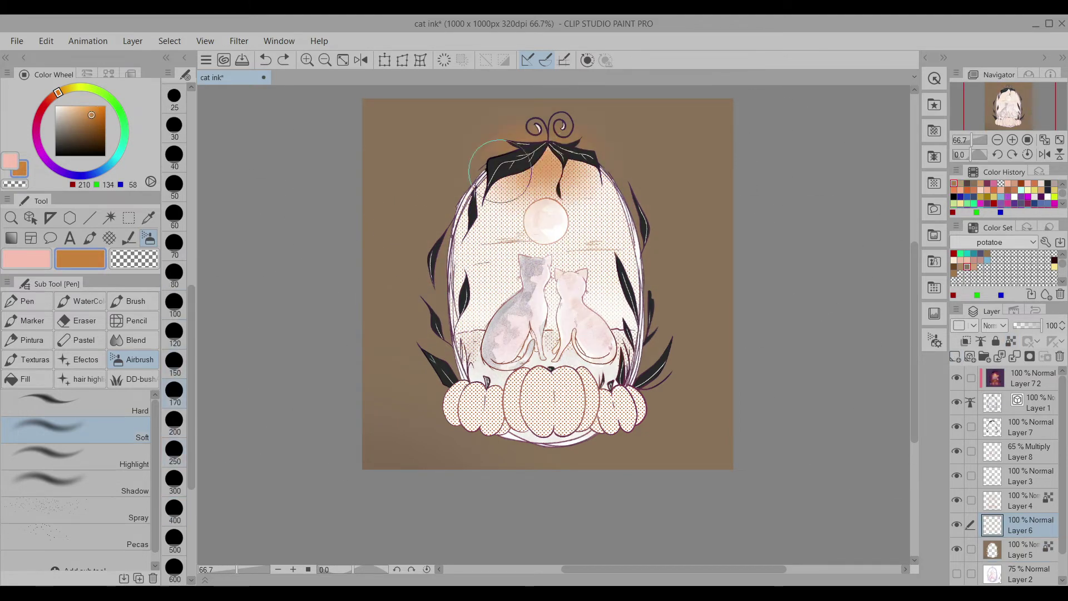
pyautogui.moveTo(551, 167); pyautogui.dragTo(590, 146)
pyautogui.scroll(-2, 693, 319)
pyautogui.moveTo(1043, 326); pyautogui.dragTo(1014, 326)
pyautogui.moveTo(676, 344); pyautogui.dragTo(729, 344)
pyautogui.scroll(3, 729, 345)
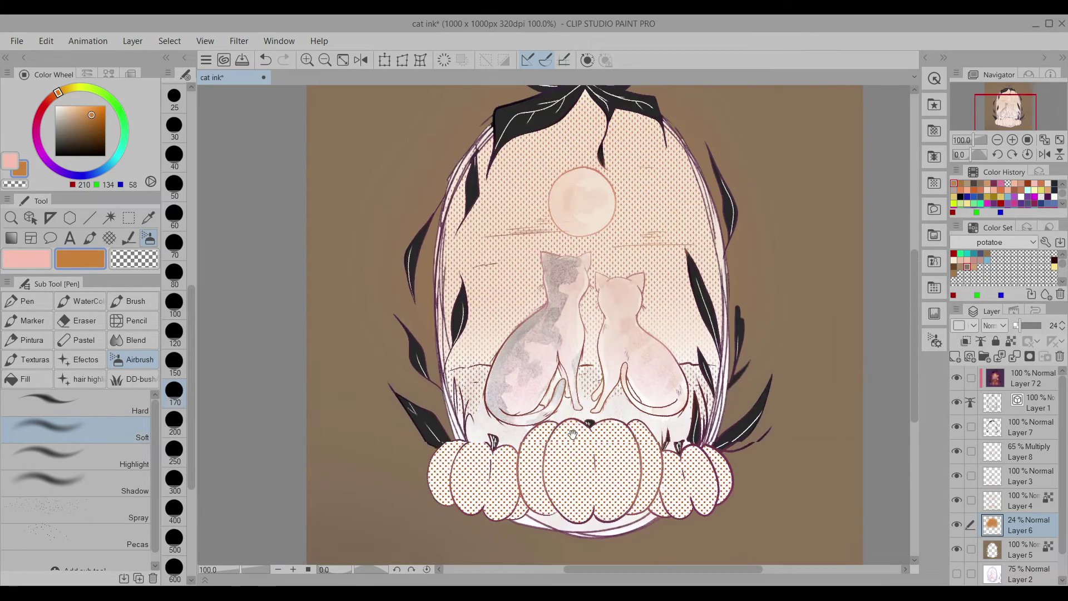
pyautogui.moveTo(1014, 325); pyautogui.dragTo(1023, 332)
pyautogui.scroll(-4, 637, 441)
pyautogui.scroll(3, 637, 442)
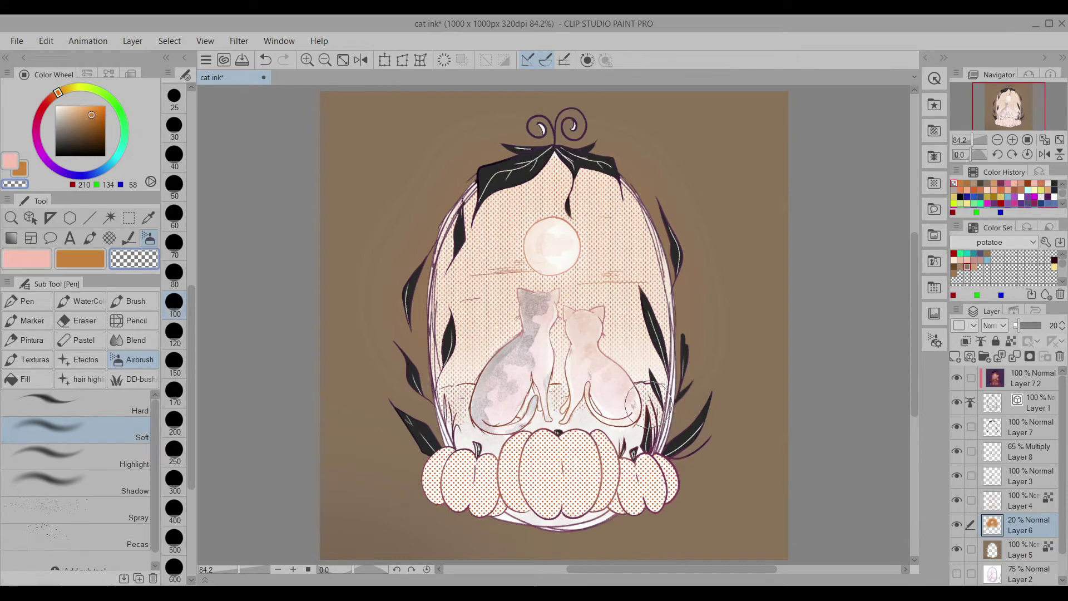
# Recolor the brown background on Layer 5 to a muted slate blue with a hue and saturation adjustment.
pyautogui.scroll(-8, 835, 389)
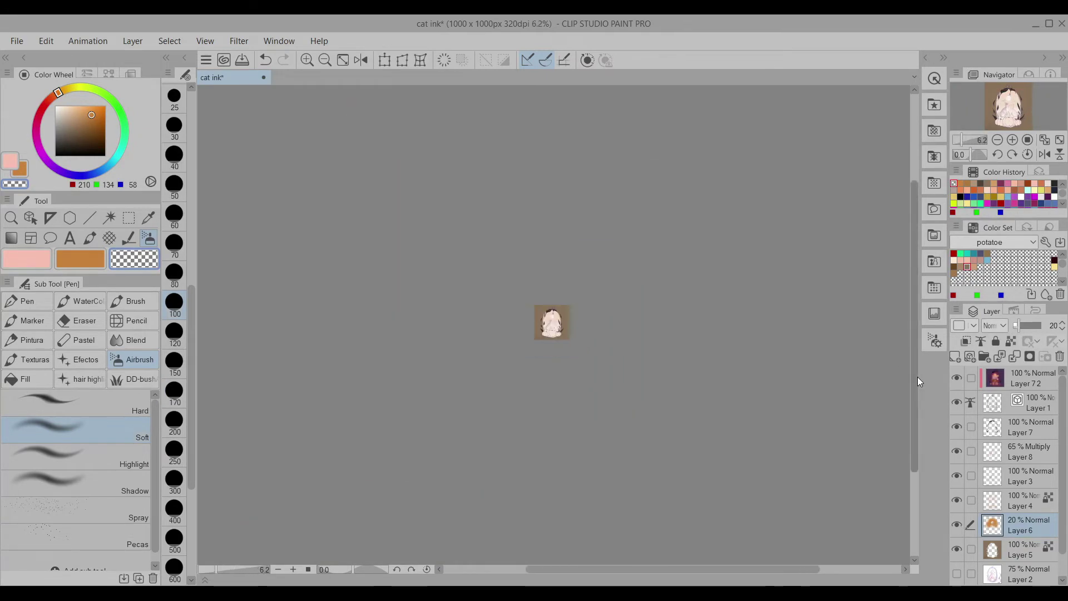
pyautogui.moveTo(569, 335); pyautogui.dragTo(610, 352)
pyautogui.keyDown('ctrl'); pyautogui.keyDown('shift'); pyautogui.click(610, 352); pyautogui.keyUp('shift'); pyautogui.keyUp('ctrl')
pyautogui.scroll(1, 611, 352)
pyautogui.hotkey('ctrl', 'u')
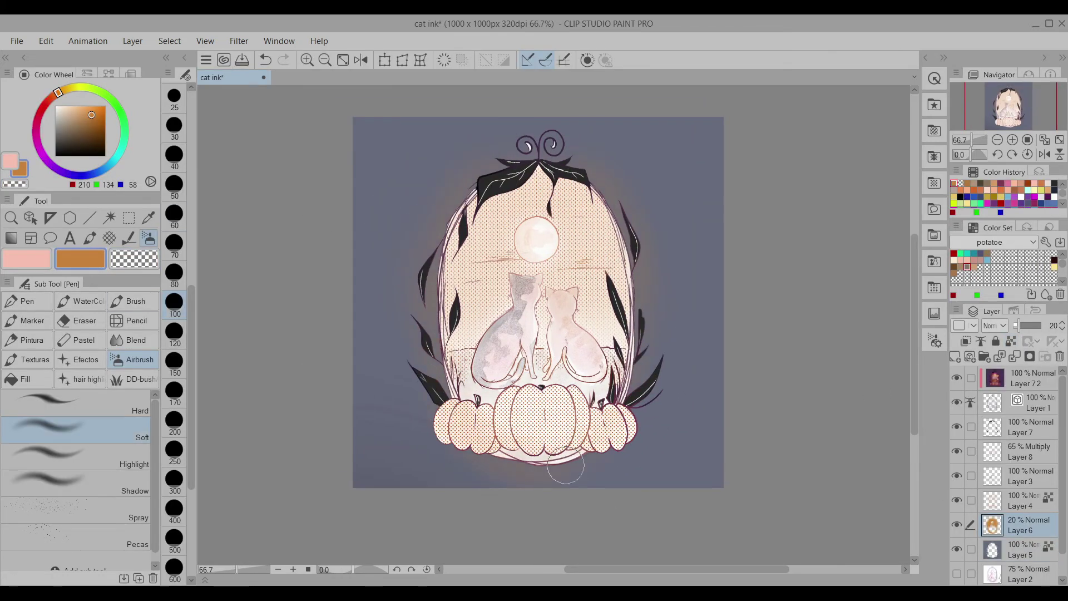
# Erase part of the orange glow over the middle pumpkin on Layer 6 with the transparent Soft airbrush at size 100.
pyautogui.scroll(2, 420, 380)
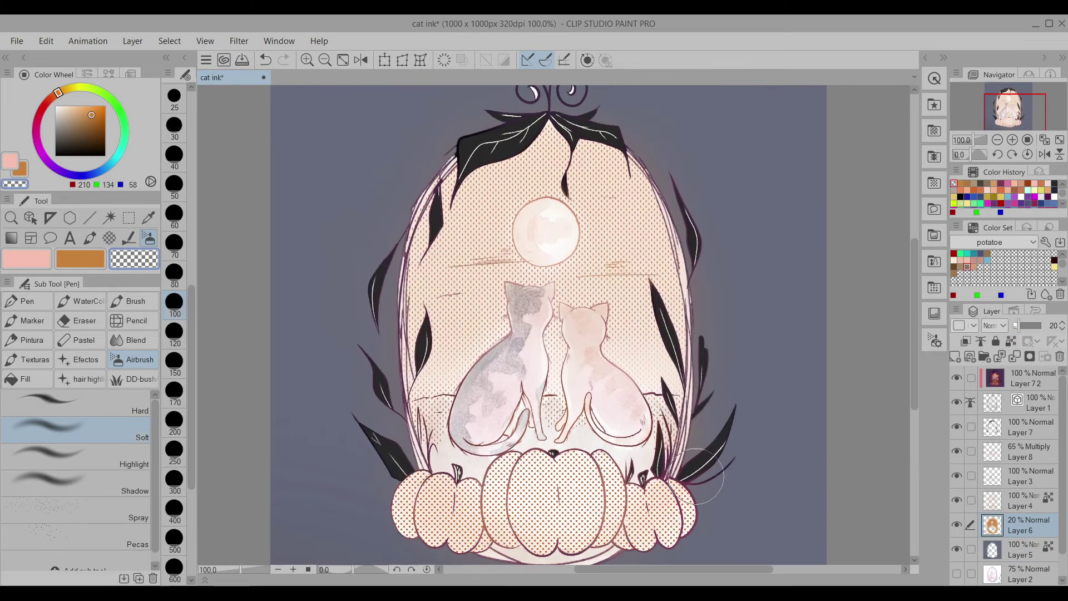
pyautogui.scroll(-3, 715, 336)
pyautogui.scroll(1, 628, 432)
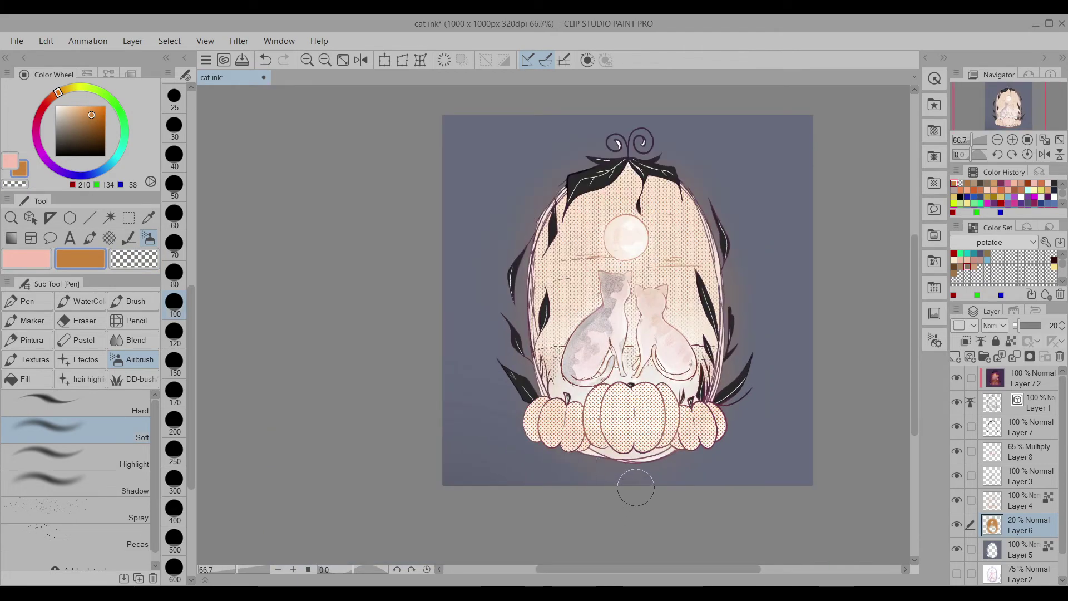
# Ink the white gaps in the two curl tips dark grey (RGB 42, 42, 42) on Layer 7 with the Real G-Pen.
pyautogui.click(1020, 428)
pyautogui.scroll(6, 630, 133)
pyautogui.press('p')
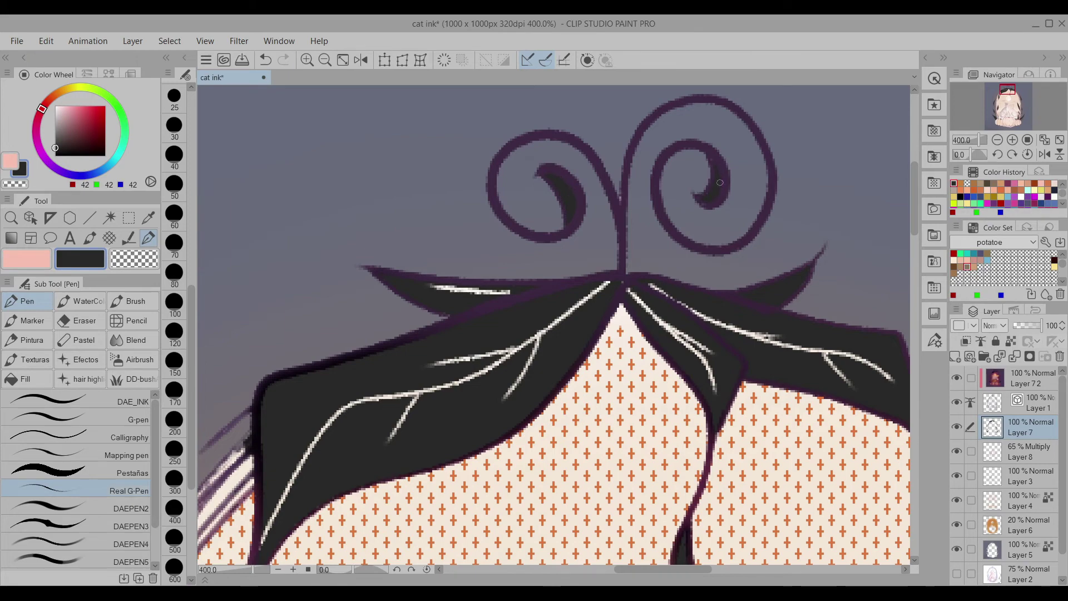
pyautogui.scroll(-6, 715, 160)
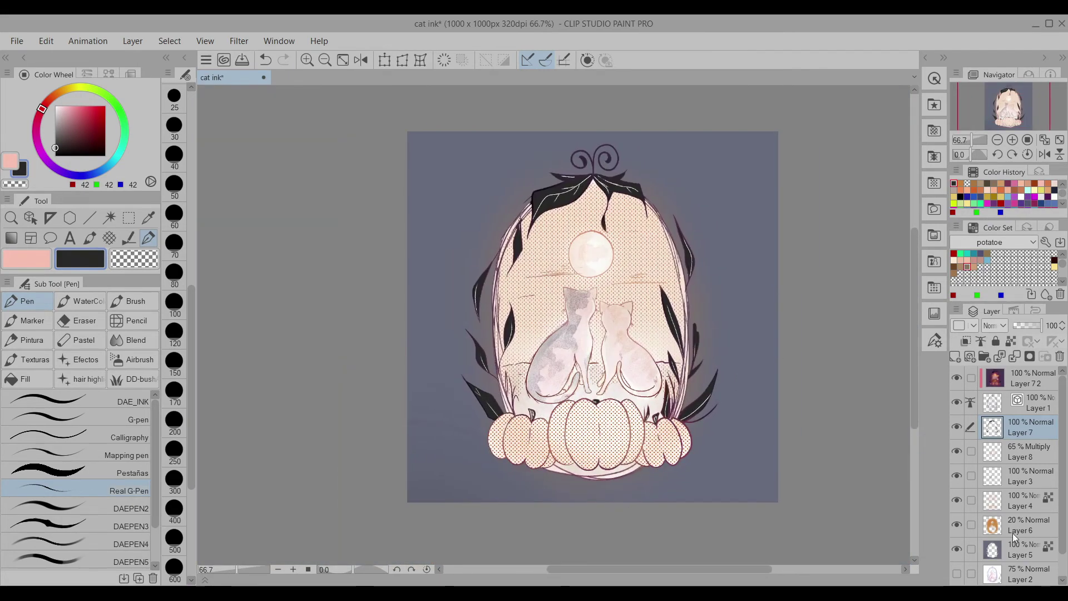
# Erase the remaining orange glow over the pumpkins on Layer 6 with the transparent Soft airbrush at size 100.
pyautogui.click(997, 528)
pyautogui.press('b')
pyautogui.scroll(4, 551, 449)
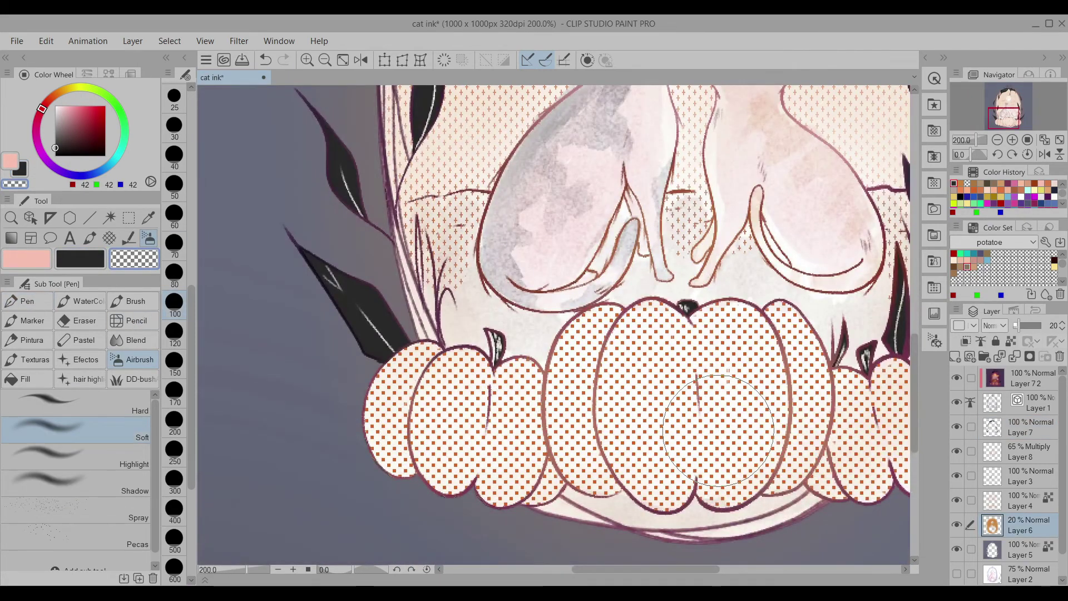
pyautogui.scroll(-4, 715, 420)
pyautogui.click(958, 526)
pyautogui.scroll(-2, 551, 329)
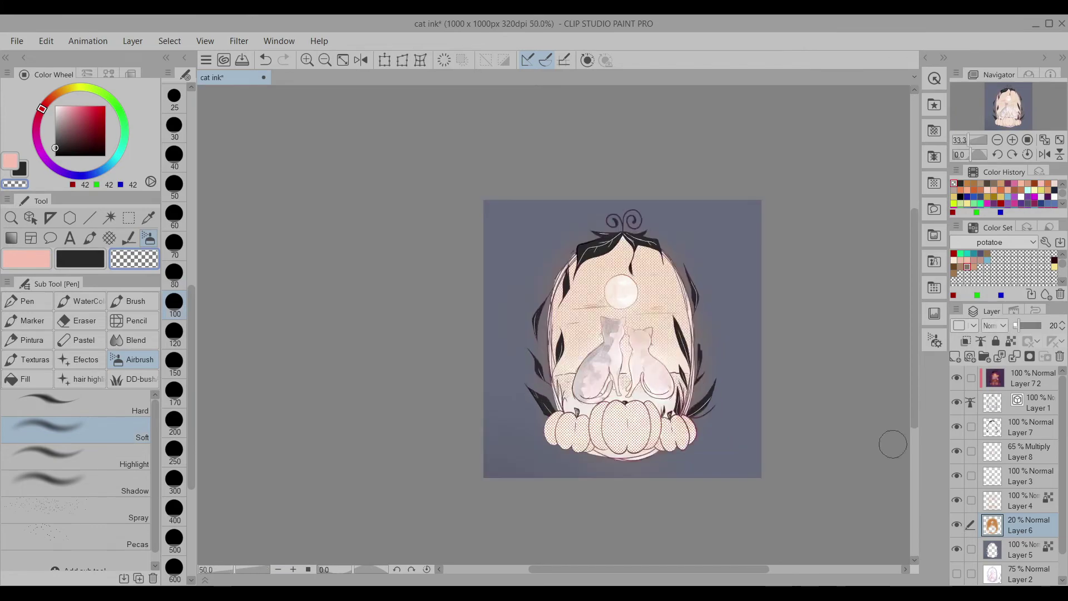
# Adjust Layer 4's opacity, trying 61% and 69% before settling on 99%.
pyautogui.scroll(2, 604, 341)
pyautogui.click(957, 500)
pyautogui.click(957, 500)
pyautogui.click(1021, 500)
pyautogui.moveTo(1041, 326); pyautogui.dragTo(1017, 341)
pyautogui.scroll(1, 795, 416)
pyautogui.scroll(-2, 831, 392)
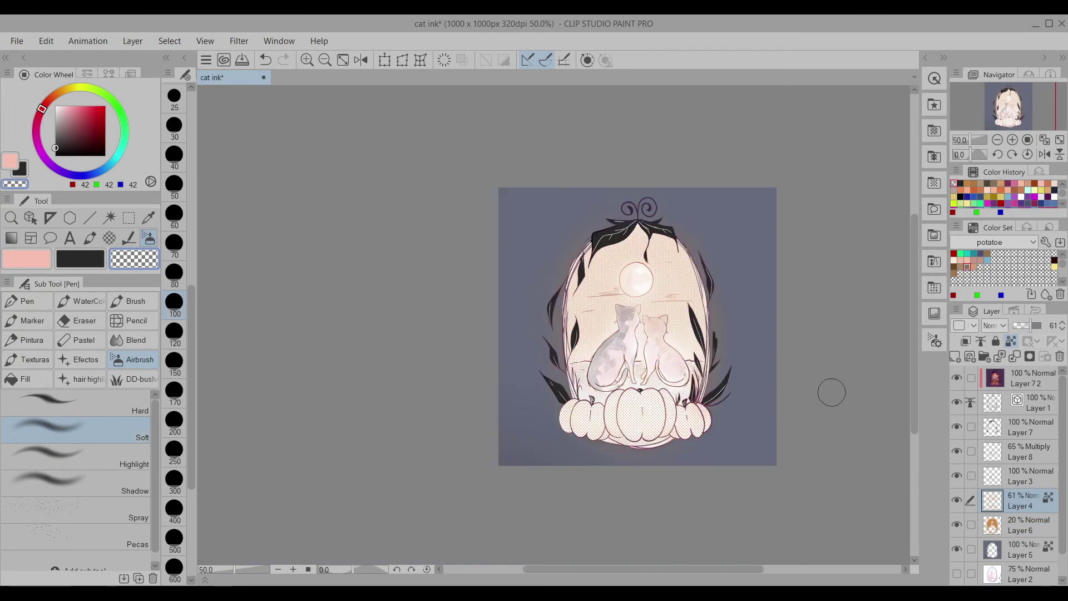
pyautogui.click(343, 60)
pyautogui.moveTo(1041, 325); pyautogui.dragTo(1036, 332)
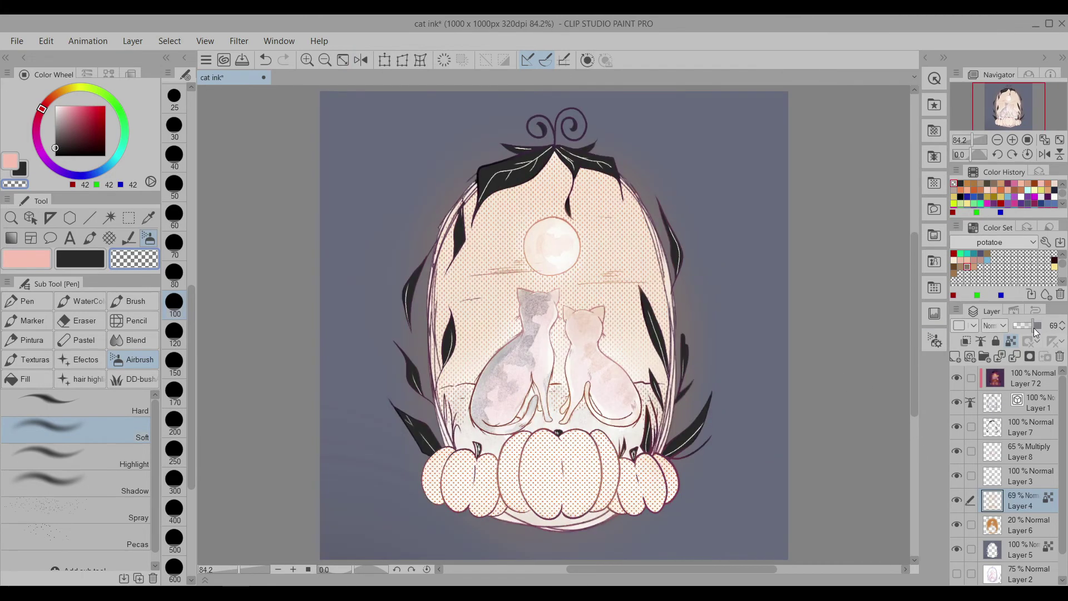
# Compare the artwork with the shading, color and line art layers hidden and shown one at a time.
pyautogui.click(958, 470)
pyautogui.click(959, 470)
pyautogui.click(1004, 446)
pyautogui.click(957, 451)
pyautogui.click(957, 451)
pyautogui.click(957, 451)
pyautogui.click(959, 449)
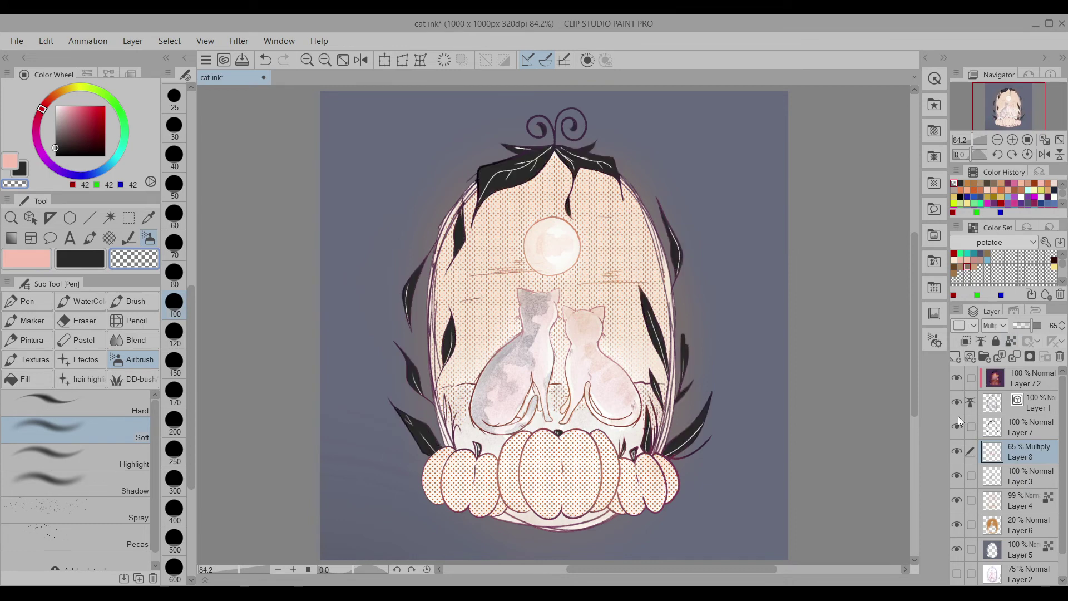
pyautogui.click(957, 408)
pyautogui.click(957, 408)
pyautogui.click(957, 378)
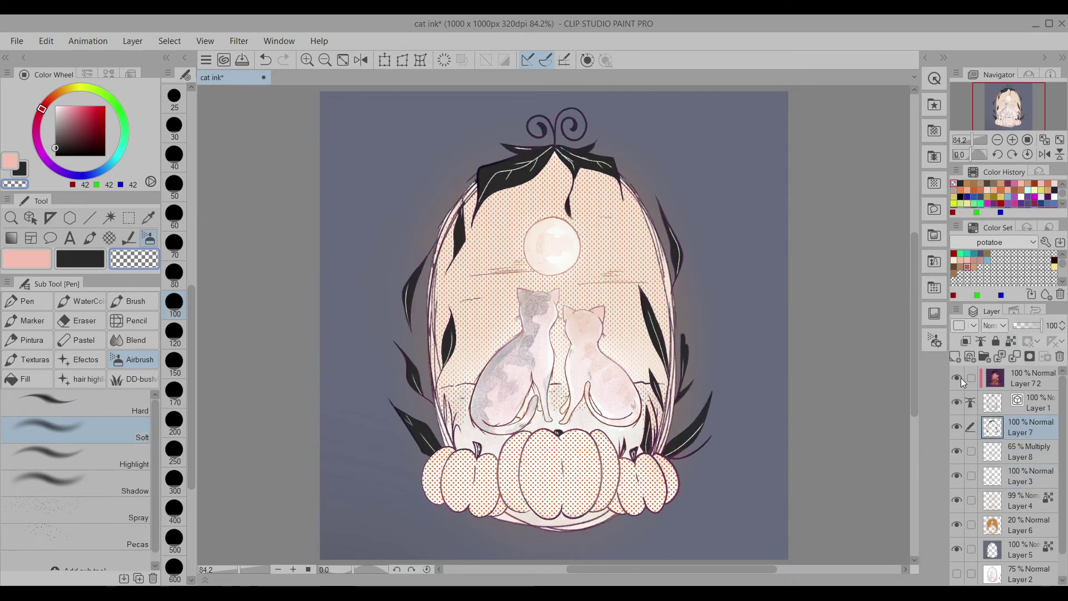
# Select Layer 7 2 and save the cat ink file.
pyautogui.click(1024, 383)
pyautogui.hotkey('ctrl', 's')
pyautogui.scroll(-3, 840, 436)
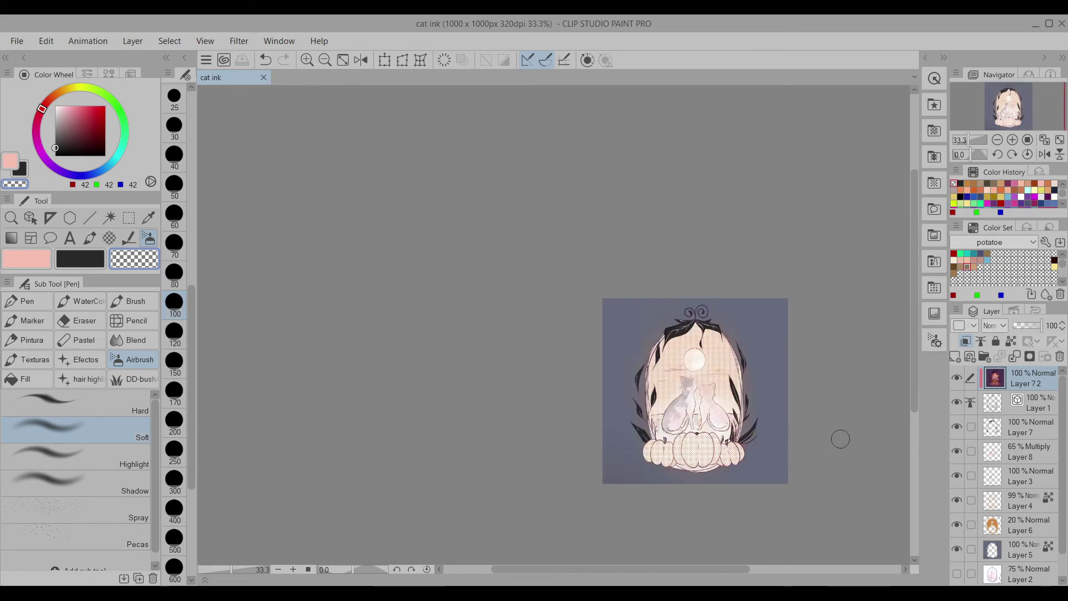
# Add a layer on top and write the artist's signature in white beside the frame with the Sketch pencil at size 6.
pyautogui.scroll(2, 848, 456)
pyautogui.hotkey('ctrl', 'shift', 'n')
pyautogui.click(134, 320)
pyautogui.click(83, 440)
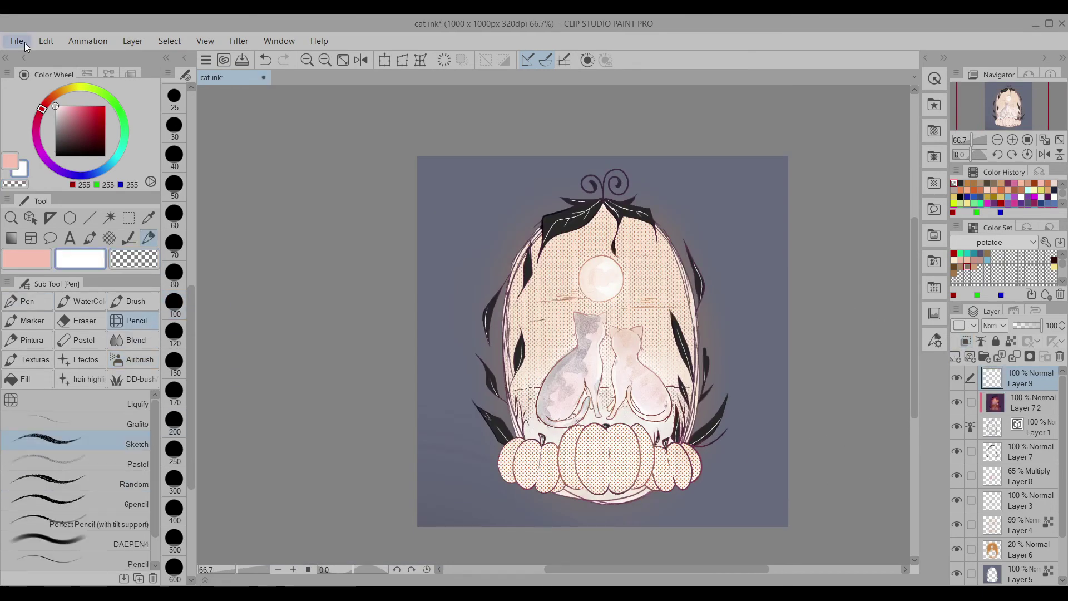
pyautogui.hotkey('ctrl', '+')
pyautogui.hotkey('ctrl', '+')
pyautogui.hotkey('ctrl', '+')
pyautogui.moveTo(772, 222); pyautogui.dragTo(651, 195)
pyautogui.moveTo(623, 233); pyautogui.dragTo(690, 251)
pyautogui.hotkey('ctrl', '-')
pyautogui.hotkey('ctrl', '-')
pyautogui.hotkey('ctrl', '-')
pyautogui.hotkey('ctrl', '-')
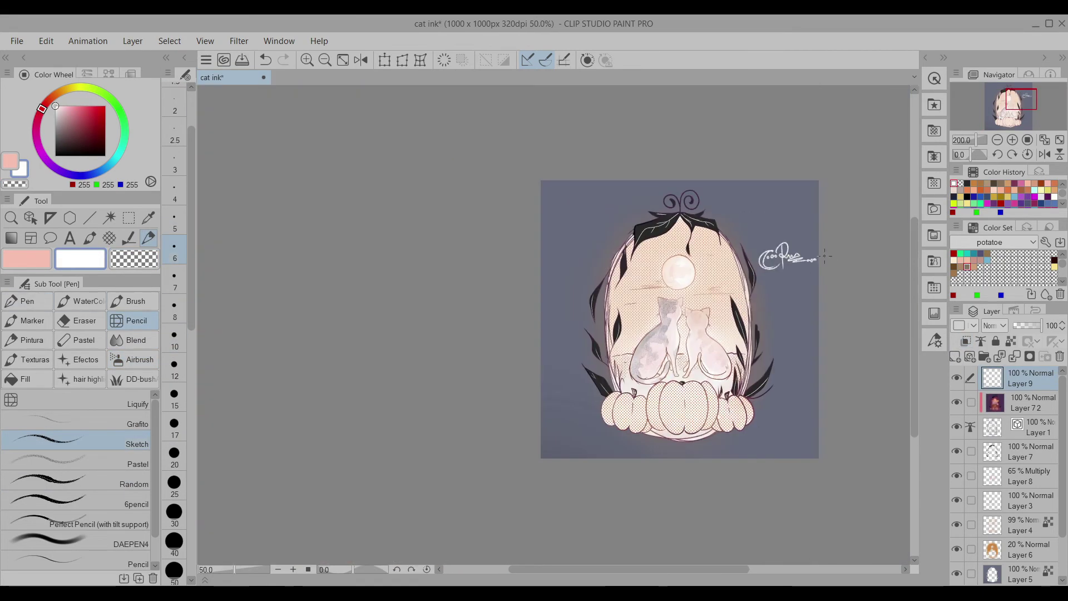
# Shrink the signature and place it over the outer edge of the rightmost pumpkin.
pyautogui.hotkey('ctrl', 't')
pyautogui.hotkey('ctrl', '+')
pyautogui.hotkey('ctrl', '+')
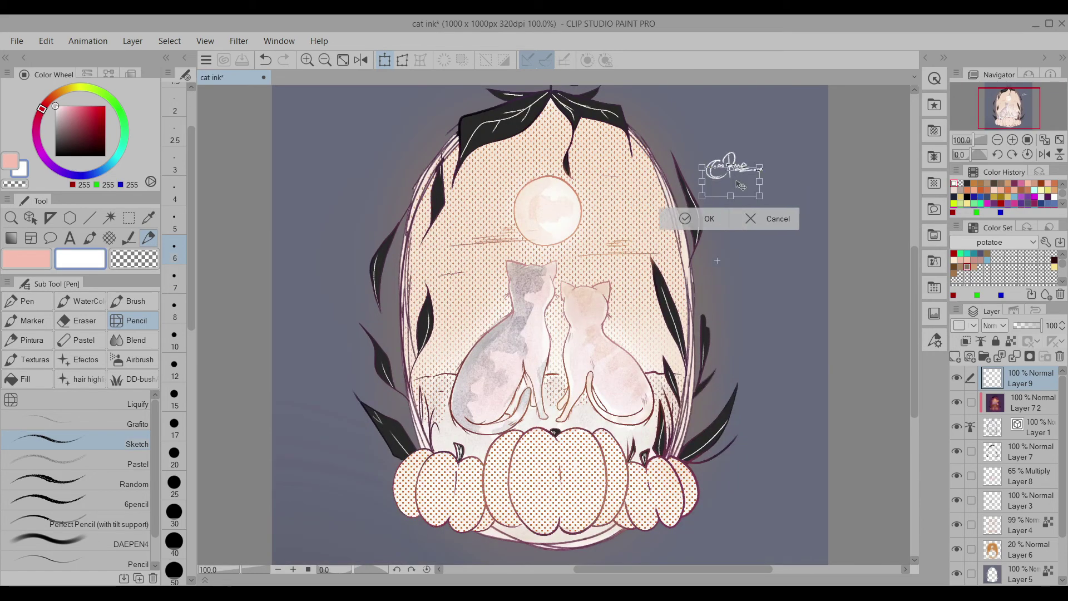
pyautogui.moveTo(716, 414)
pyautogui.mouseDown()
pyautogui.moveTo(666, 447)
pyautogui.moveTo(721, 505)
pyautogui.mouseUp()
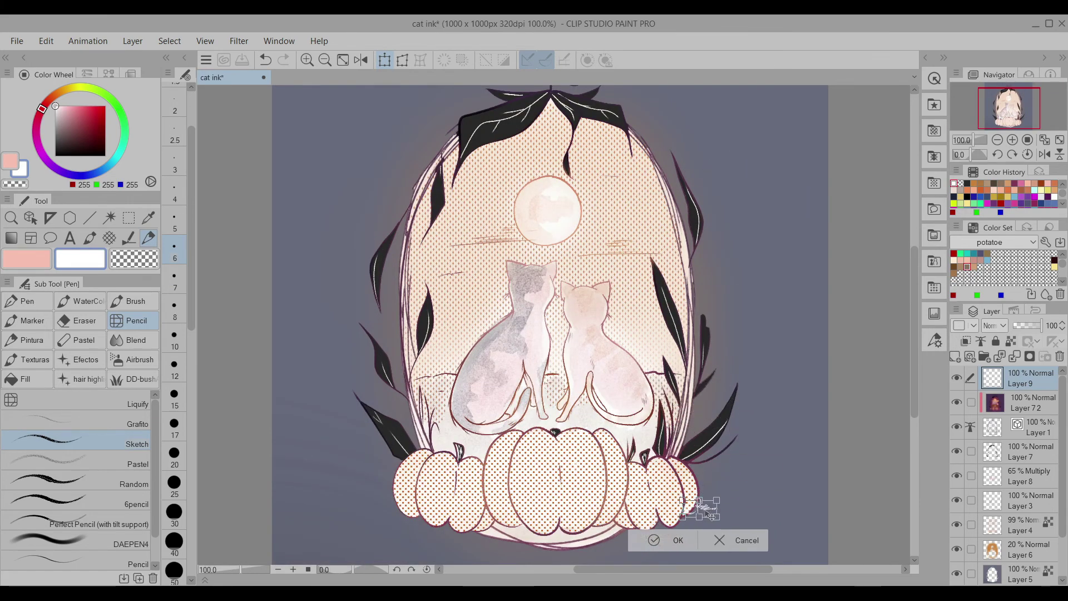
pyautogui.hotkey('ctrl', '+')
pyautogui.moveTo(735, 365); pyautogui.dragTo(748, 383)
pyautogui.press('Return')
pyautogui.scroll(4, 748, 383)
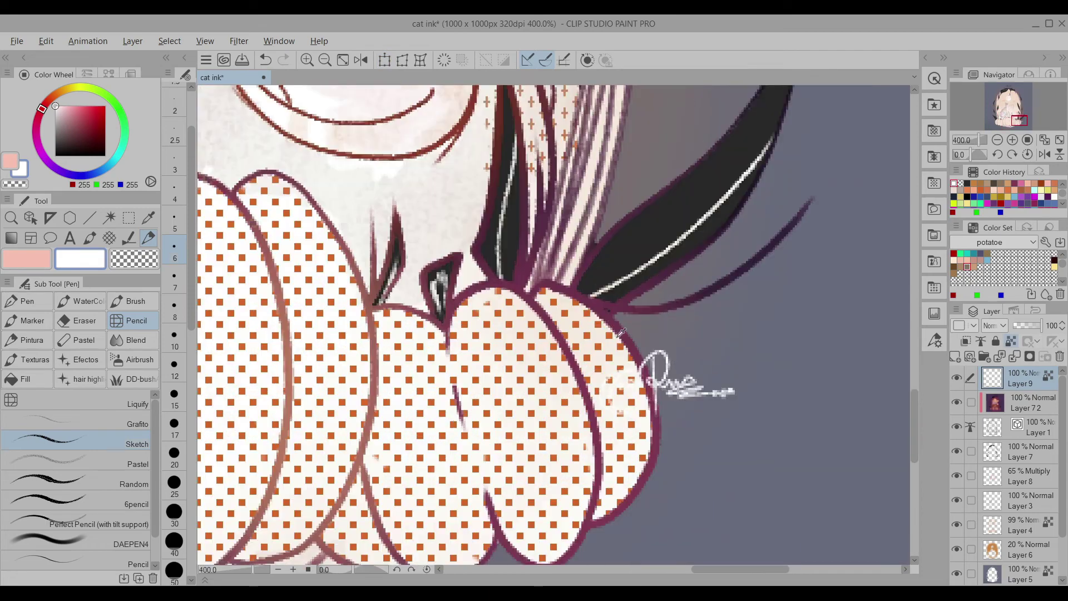
# Recolor the signature on Layer 9 dark red (99, 22, 22) with the Flat color brush at size 40.
pyautogui.keyDown('alt'); pyautogui.click(554, 326); pyautogui.keyUp('alt')
pyautogui.click(136, 301)
pyautogui.scroll(-2, 185, 335)
pyautogui.scroll(-3, 185, 335)
pyautogui.click(174, 267)
pyautogui.scroll(-6, 696, 367)
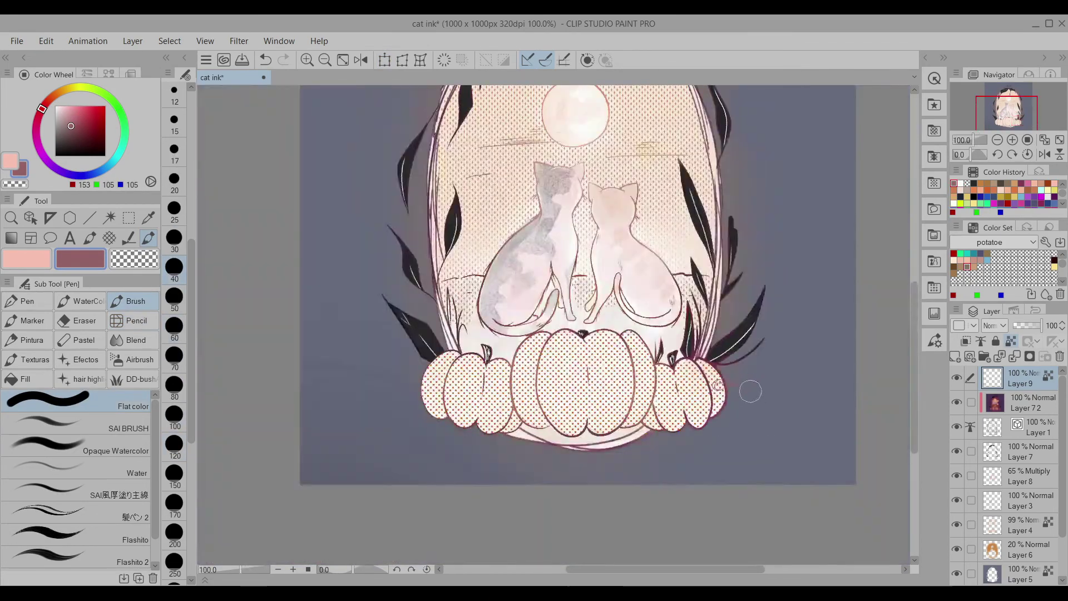
pyautogui.scroll(3, 696, 367)
pyautogui.keyDown('alt'); pyautogui.click(694, 366); pyautogui.keyUp('alt')
pyautogui.scroll(-3, 695, 365)
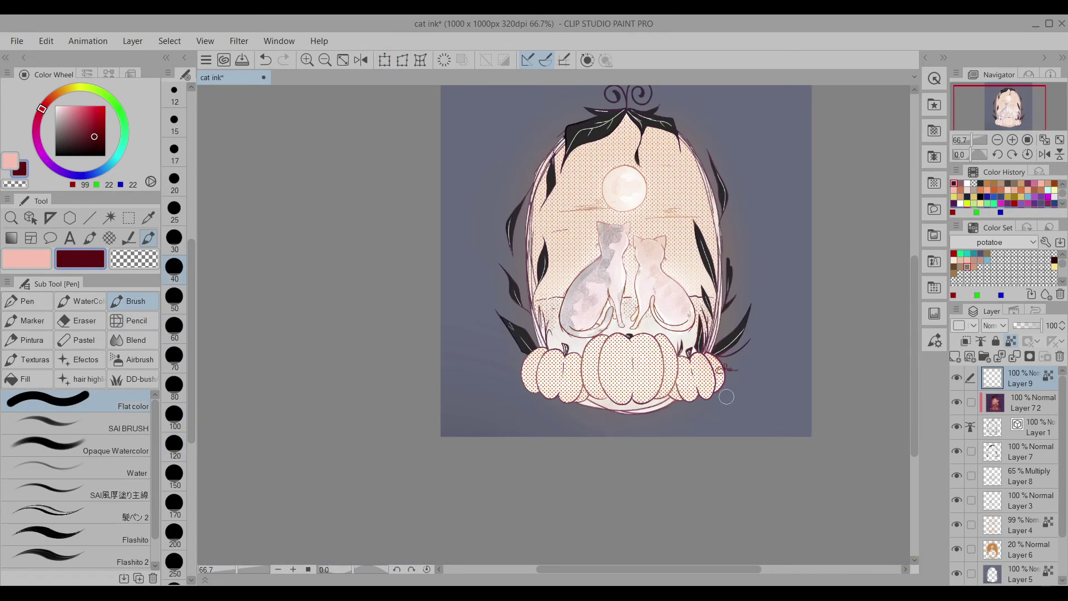
# Move the signature from the rightmost pumpkin's edge to the gap between the two cats above the central pumpkin.
pyautogui.scroll(-1, 707, 390)
pyautogui.scroll(1, 718, 417)
pyautogui.hotkey('ctrl', 't')
pyautogui.scroll(3, 718, 418)
pyautogui.moveTo(718, 419)
pyautogui.mouseDown()
pyautogui.moveTo(586, 490)
pyautogui.moveTo(623, 355)
pyautogui.moveTo(545, 314)
pyautogui.mouseUp()
pyautogui.scroll(2, 545, 313)
pyautogui.moveTo(615, 370); pyautogui.dragTo(465, 374)
pyautogui.press('Return')
pyautogui.hotkey('ctrl', '0')
# Shift the signature up and toward the orange cat, and lower Layer 9's opacity to 51%.
pyautogui.hotkey('ctrl', 't')
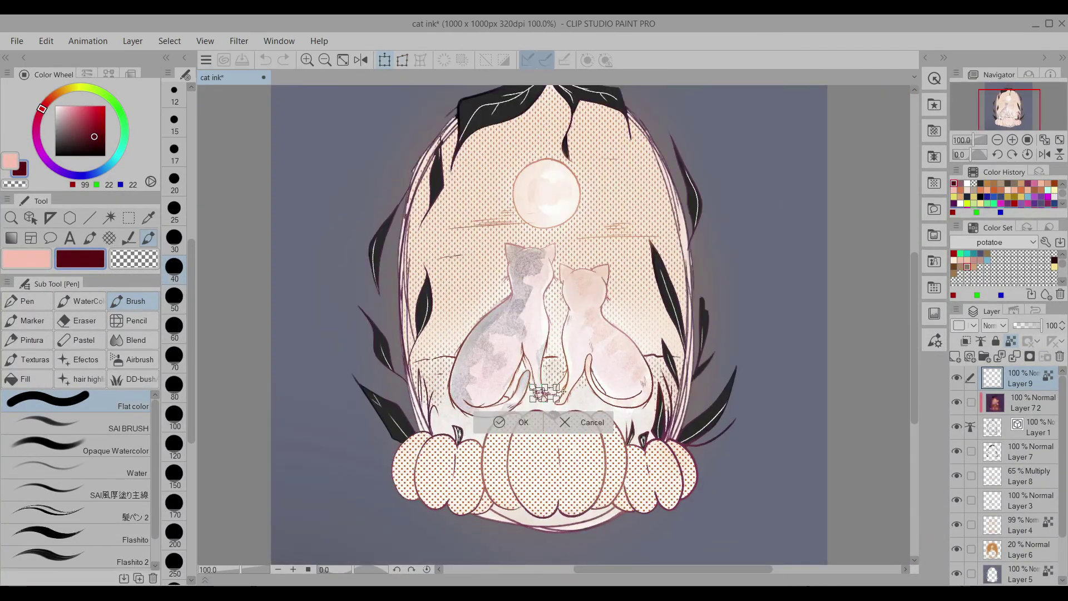
pyautogui.scroll(3, 590, 420)
pyautogui.moveTo(540, 390); pyautogui.dragTo(675, 320)
pyautogui.press('Return')
pyautogui.scroll(-3, 682, 365)
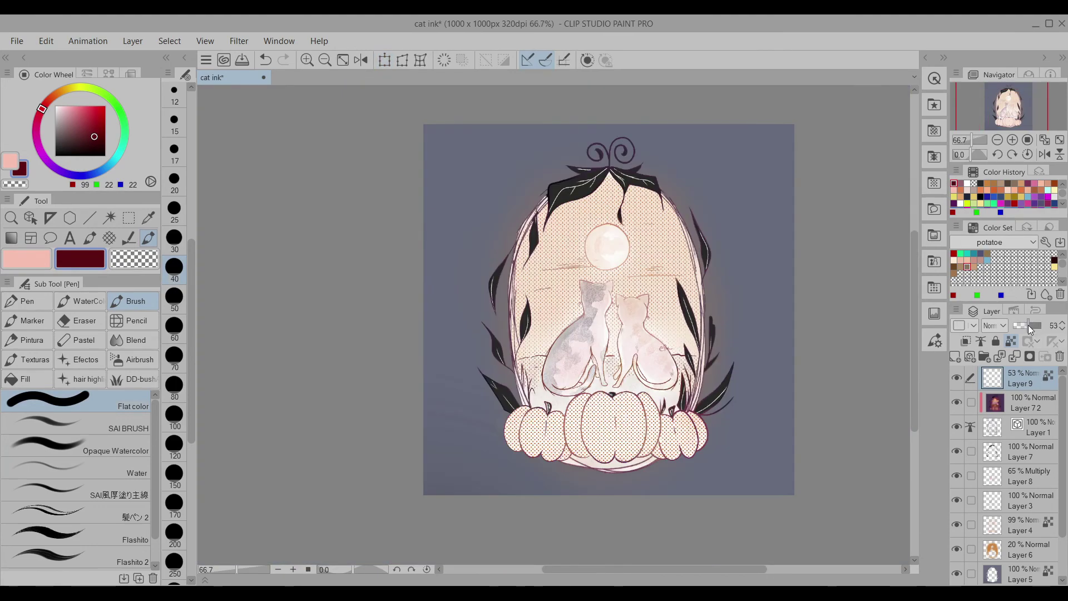
pyautogui.moveTo(1031, 328); pyautogui.dragTo(1029, 329)
# Move the faded signature back toward the grey cat and save the cat ink file.
pyautogui.scroll(3, 612, 362)
pyautogui.hotkey('ctrl', 't')
pyautogui.moveTo(682, 384); pyautogui.dragTo(551, 384)
pyautogui.press('Return')
pyautogui.scroll(-3, 551, 384)
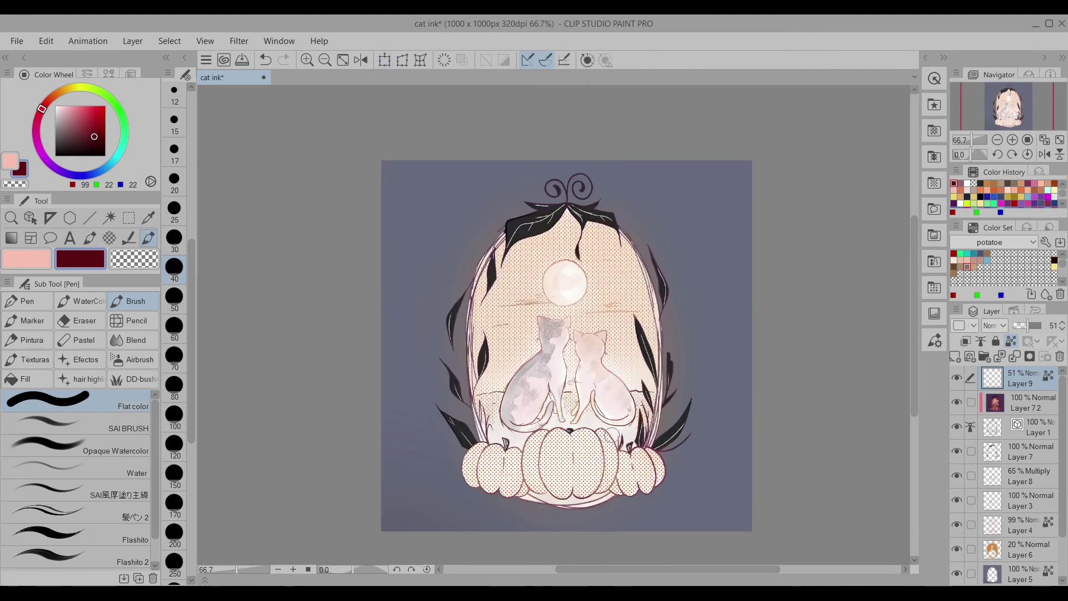
pyautogui.hotkey('ctrl', 's')
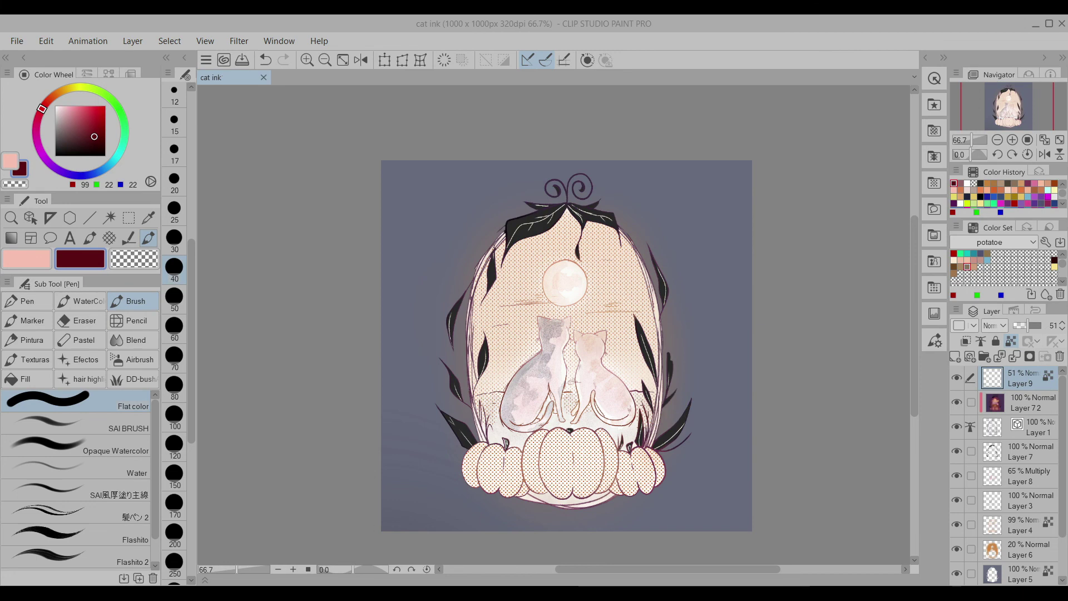